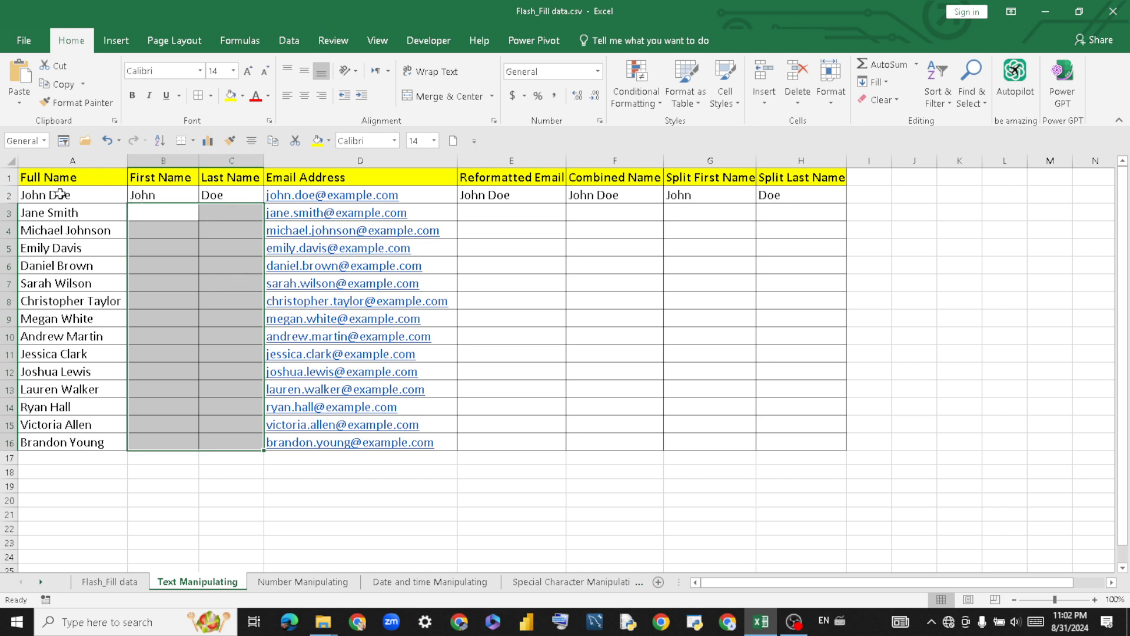
Try Flash Fill on B3:B16 from the John example and dismiss the no-pattern warning.
click(168, 197)
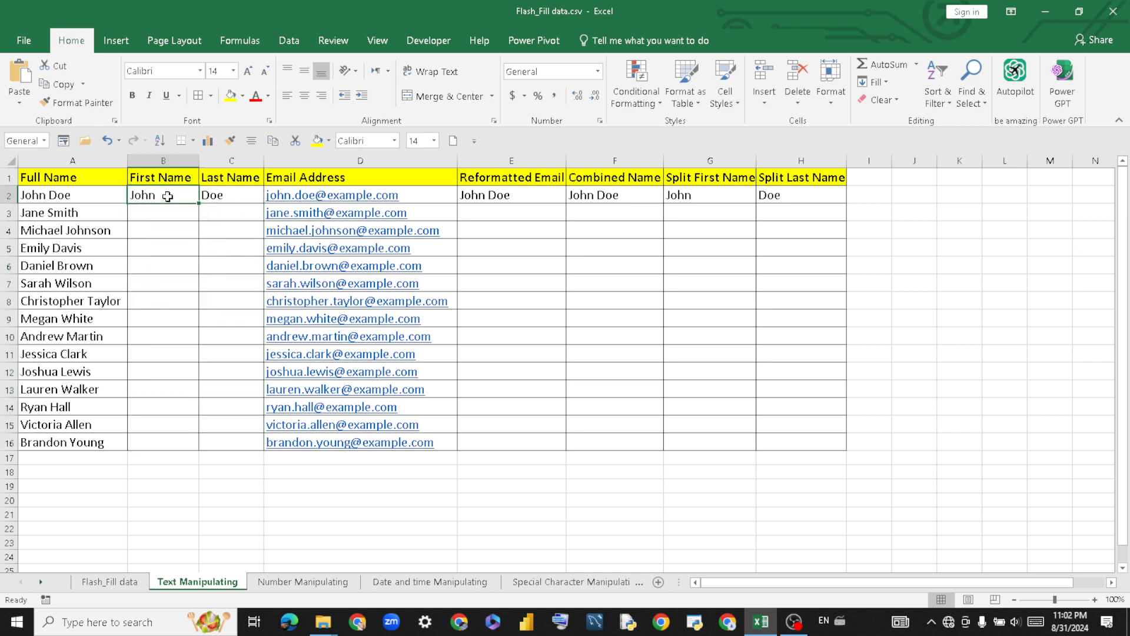
drag(183, 194, 187, 436)
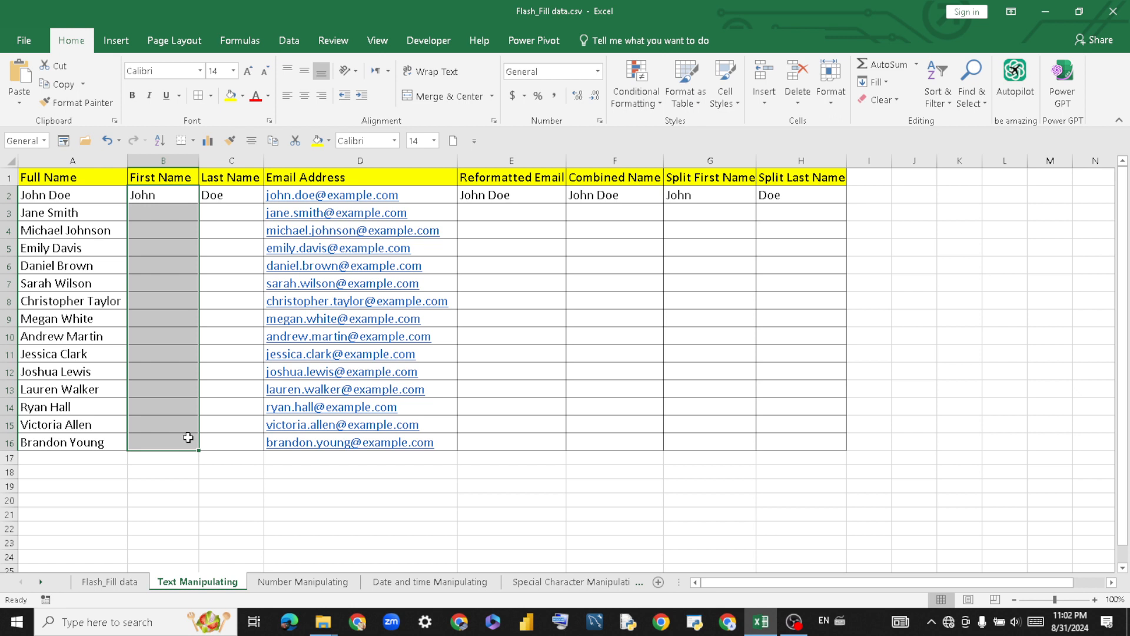
key(ctrl+e)
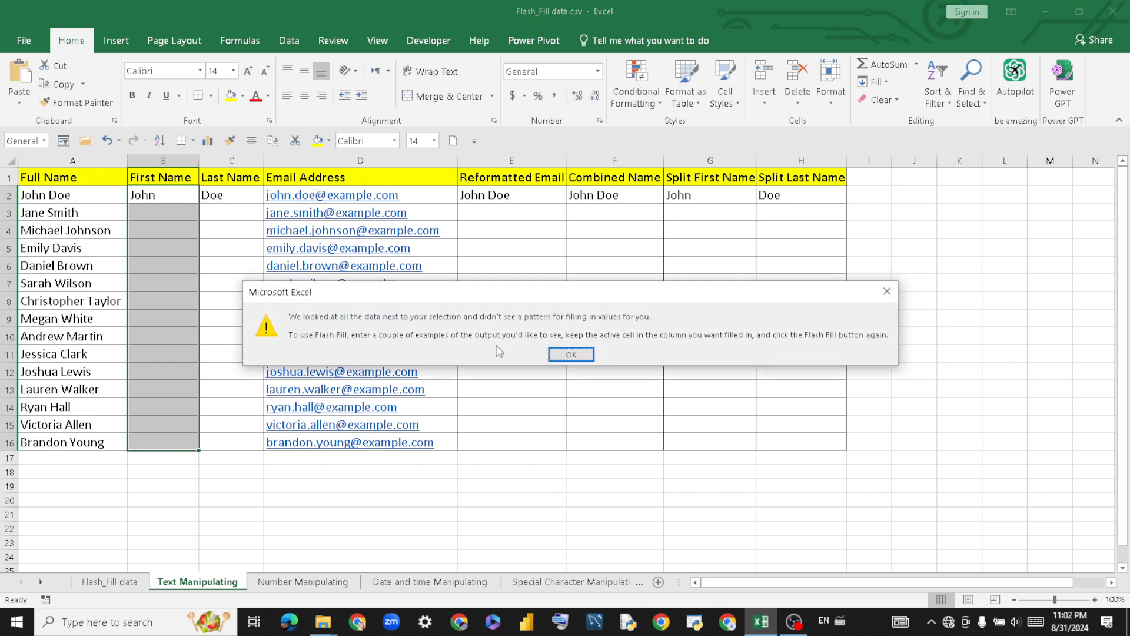
click(571, 354)
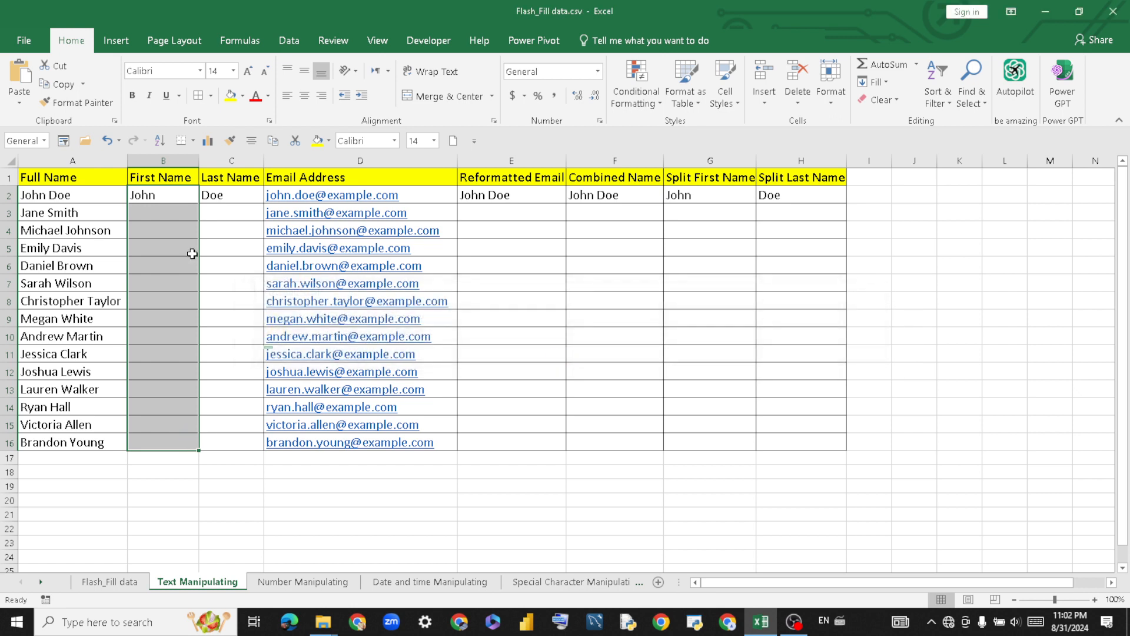
click(247, 228)
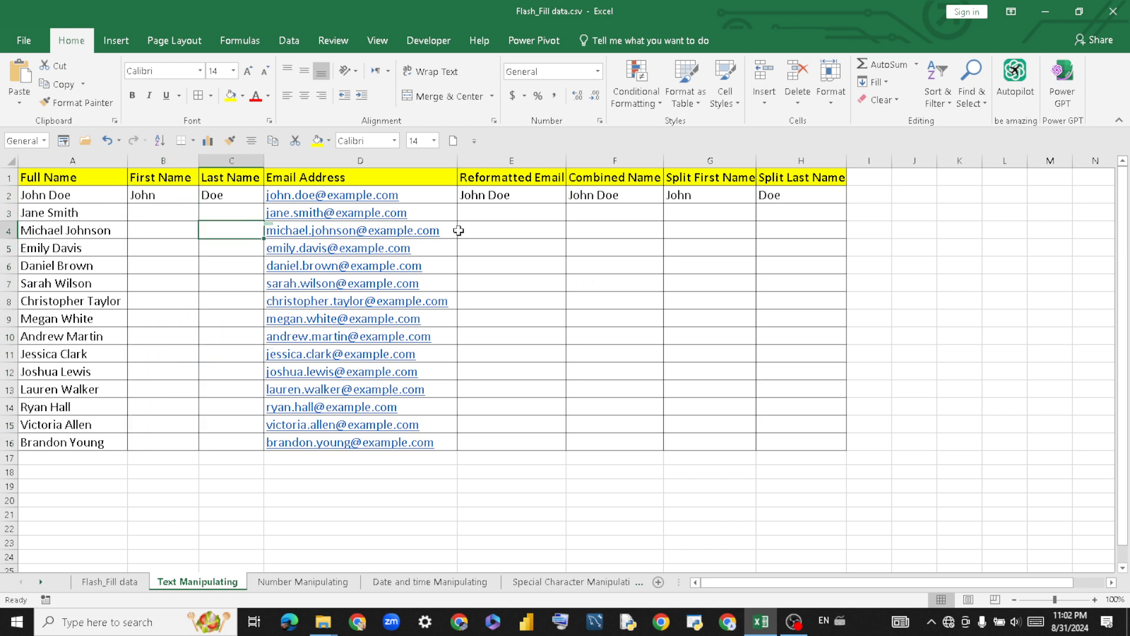
Enter a first name in B3 and Smith as the last name in C3.
click(162, 212)
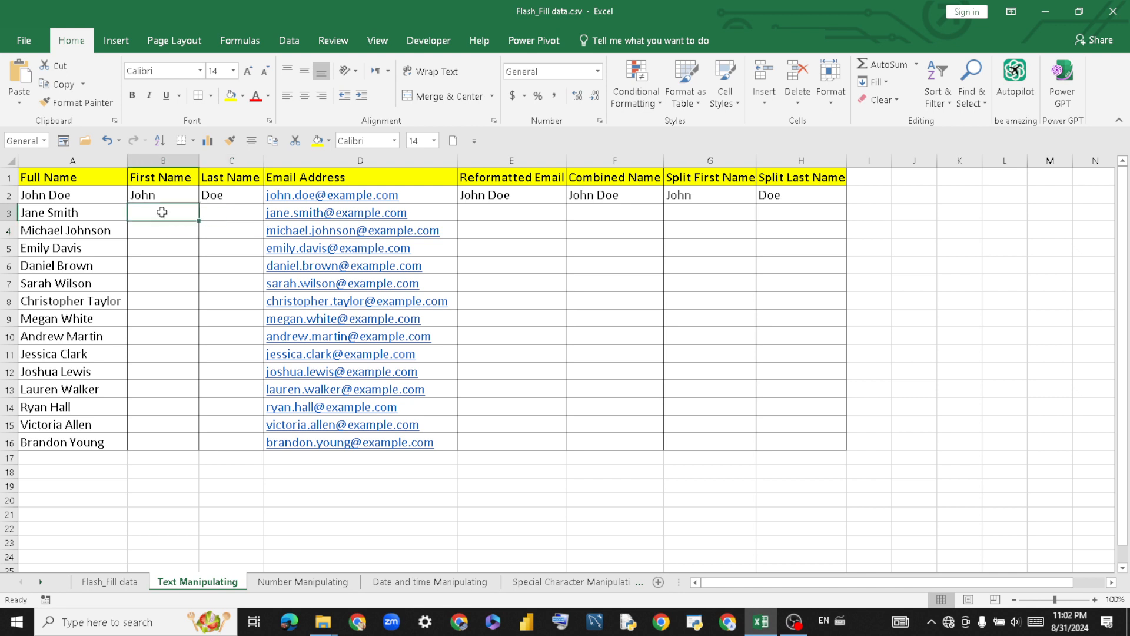
text(John)
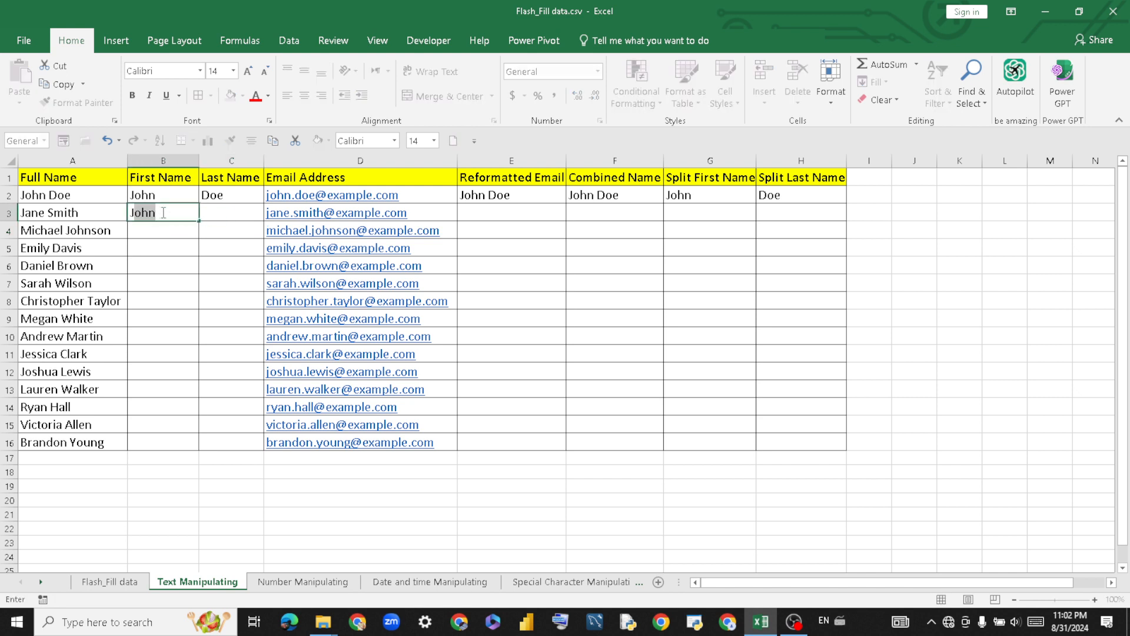
key(Return)
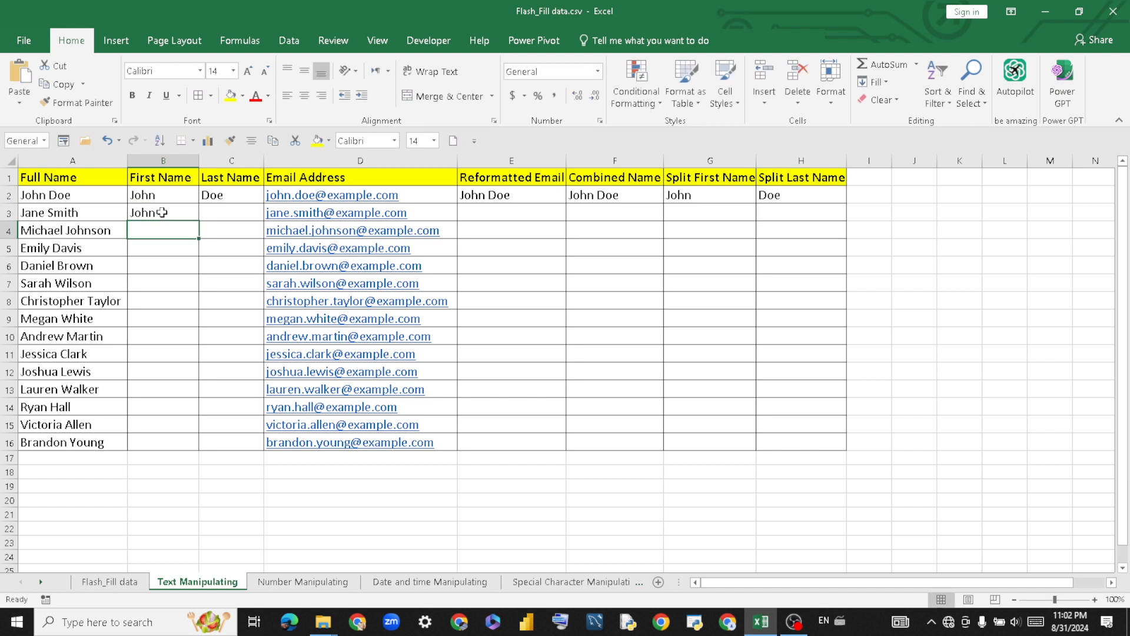
click(209, 214)
text(S)
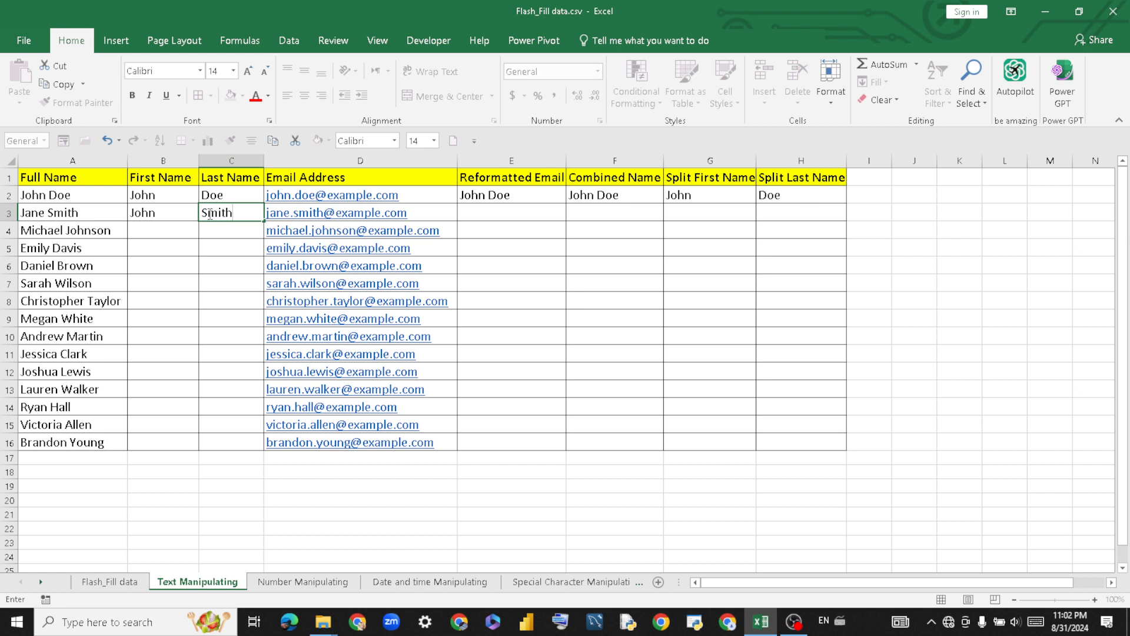
text(mith)
key(Return)
Flash Fill B3:B16, then delete the garbled first names it produced.
click(170, 214)
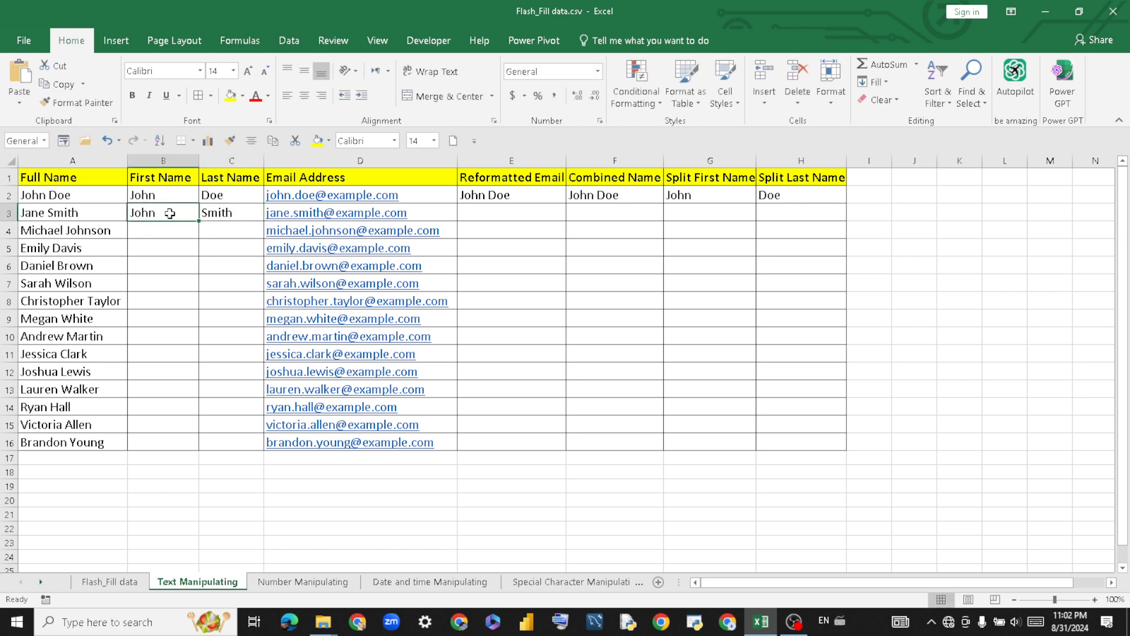
drag(170, 214, 163, 441)
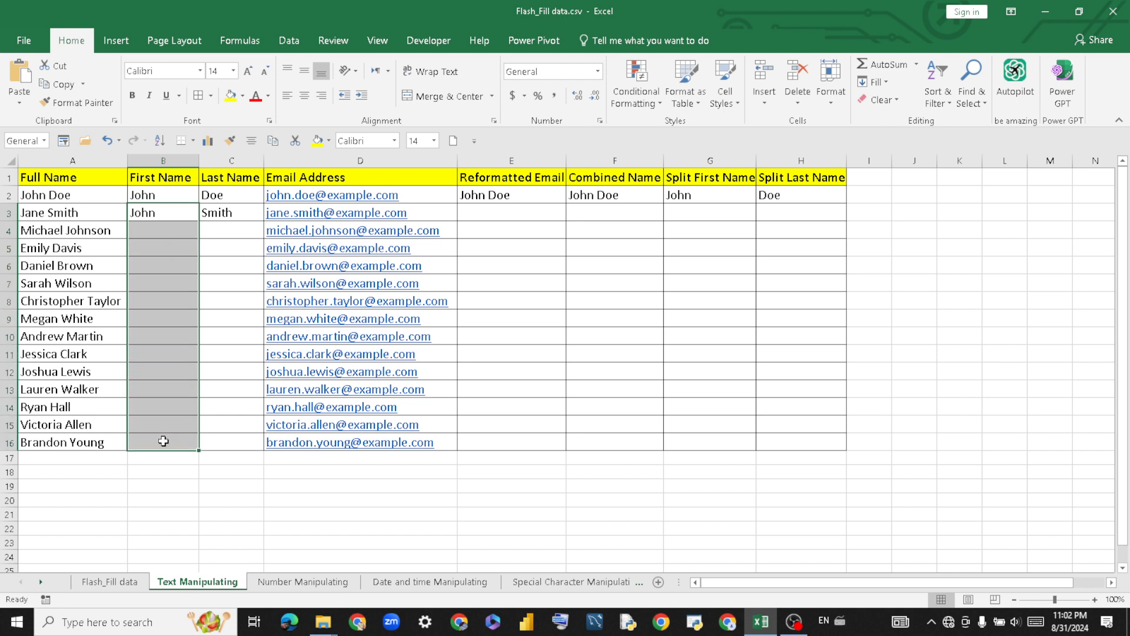
key(ctrl+e)
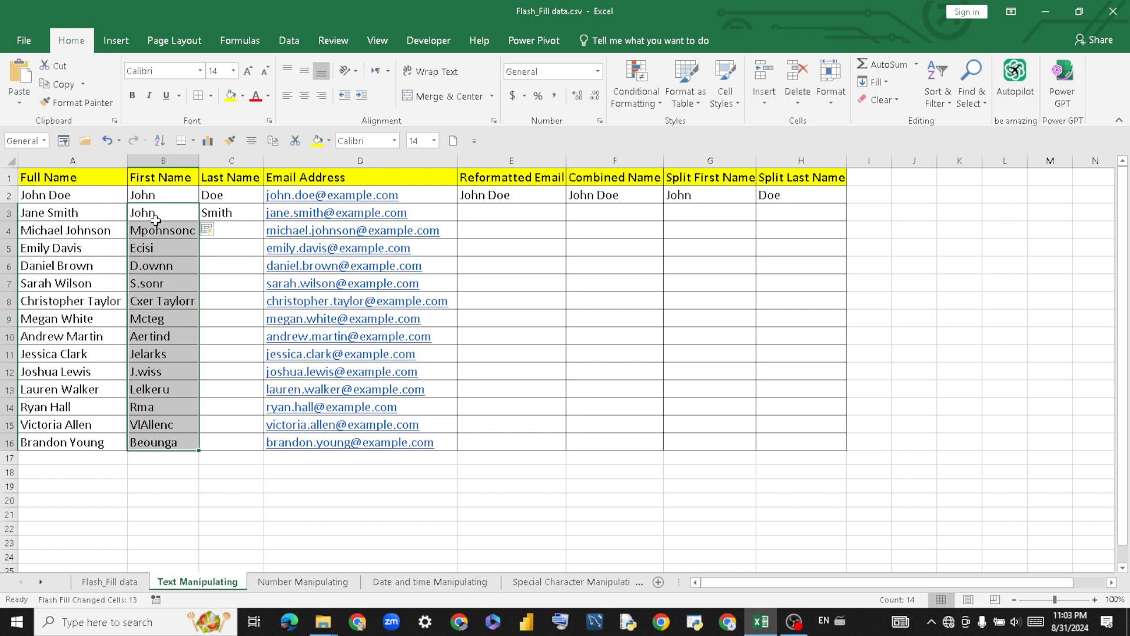
key(Delete)
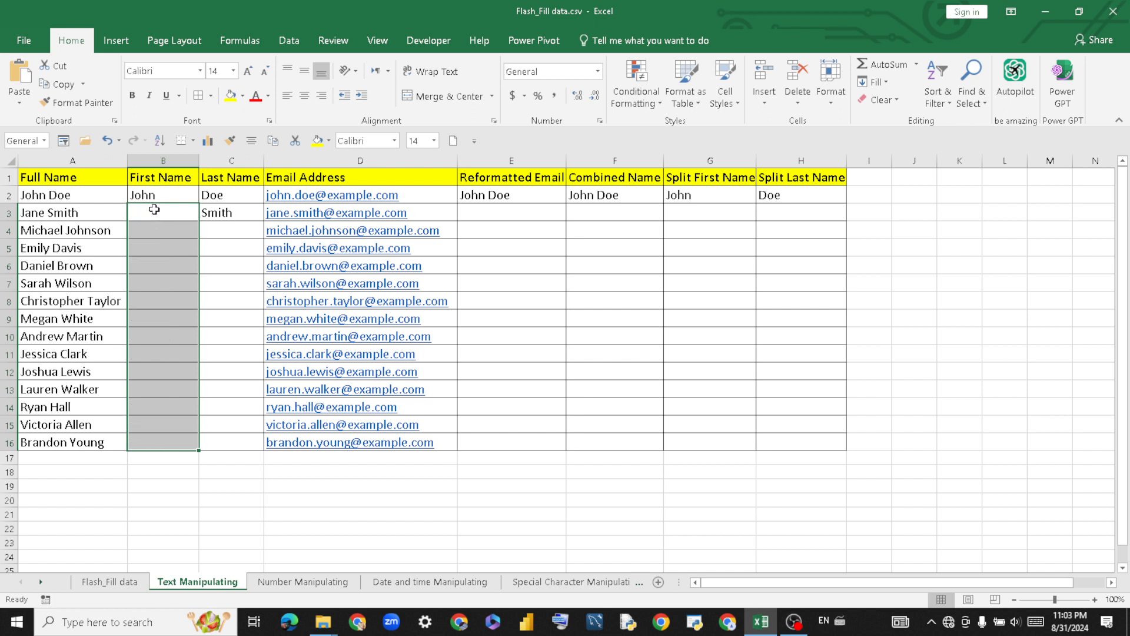
Re-enter Jane in B3, discarding a stray edit and the autocompleted john.
click(154, 210)
text(Jane)
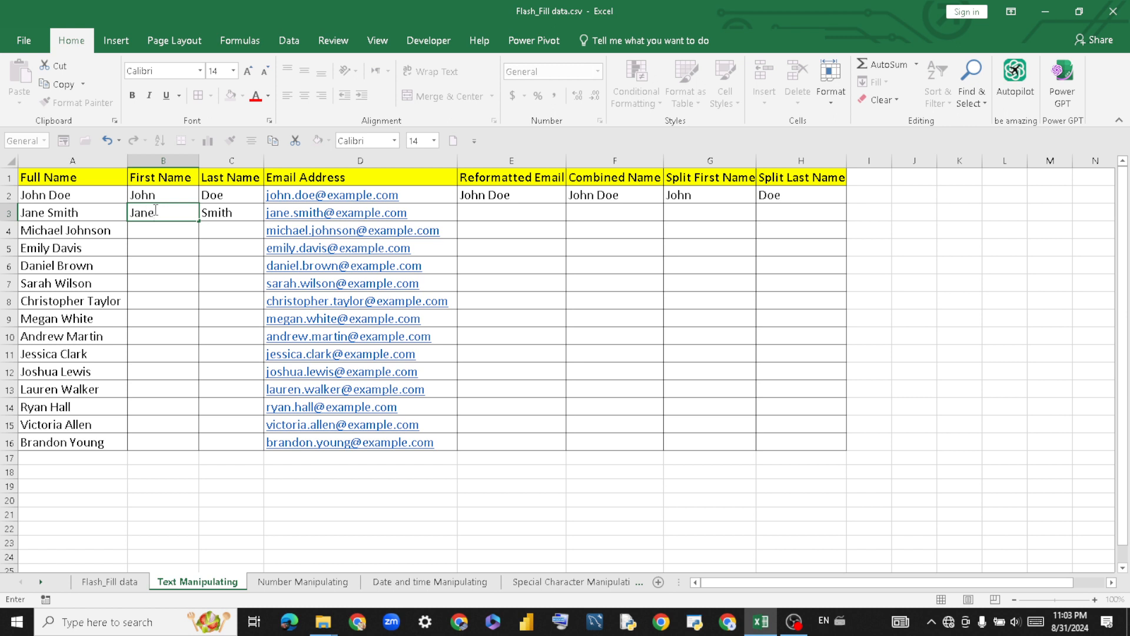
key(Return)
click(160, 210)
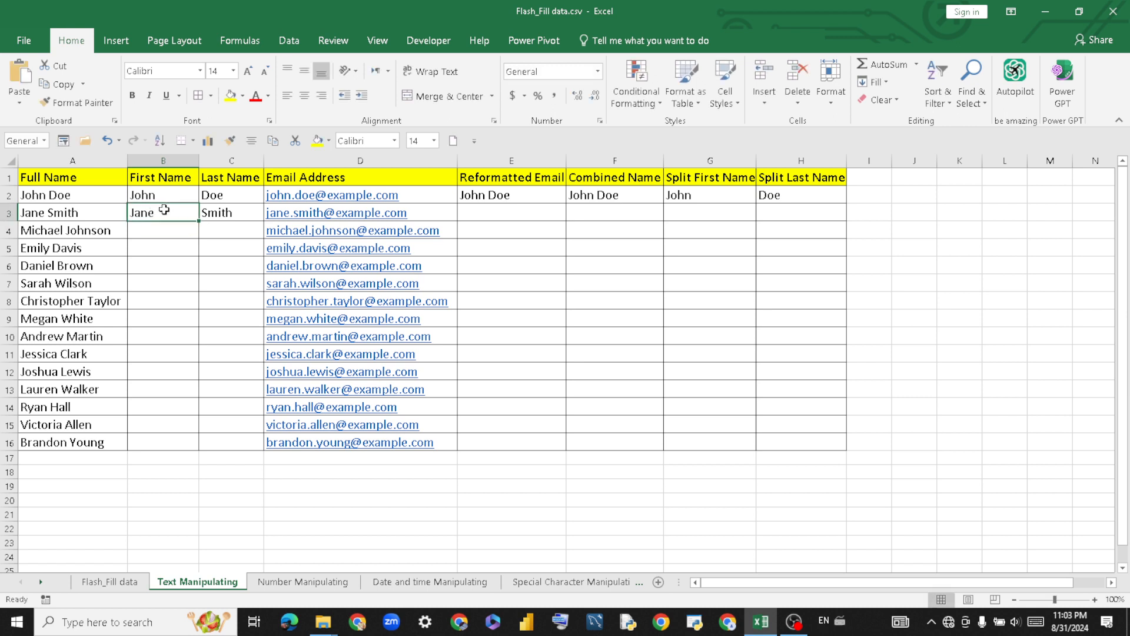
drag(164, 209, 157, 442)
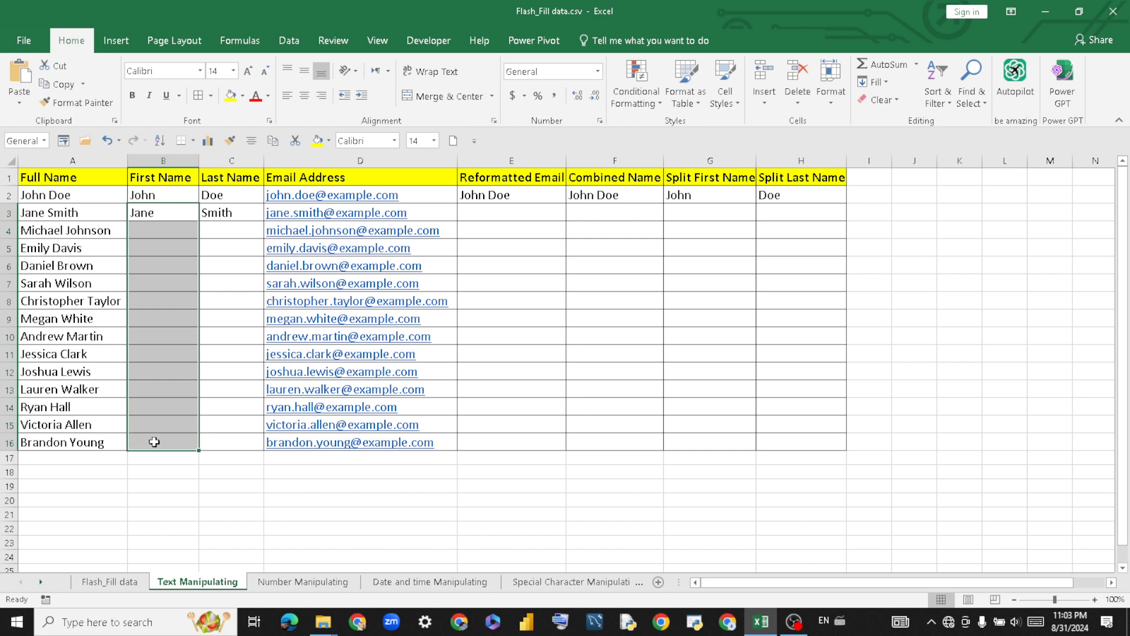
text(e)
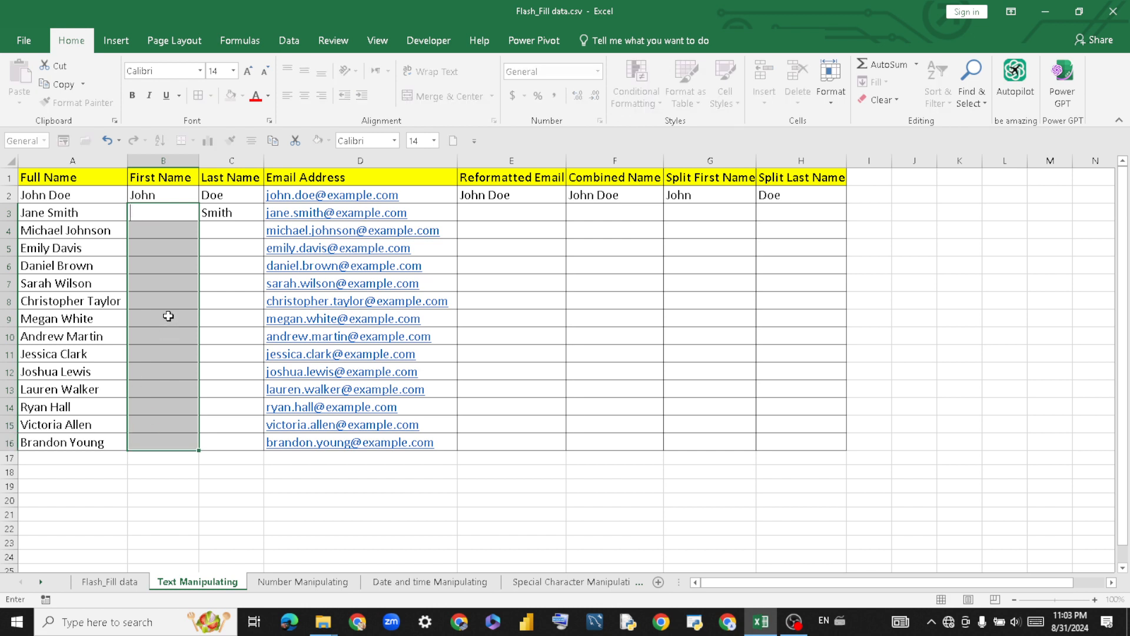
click(211, 249)
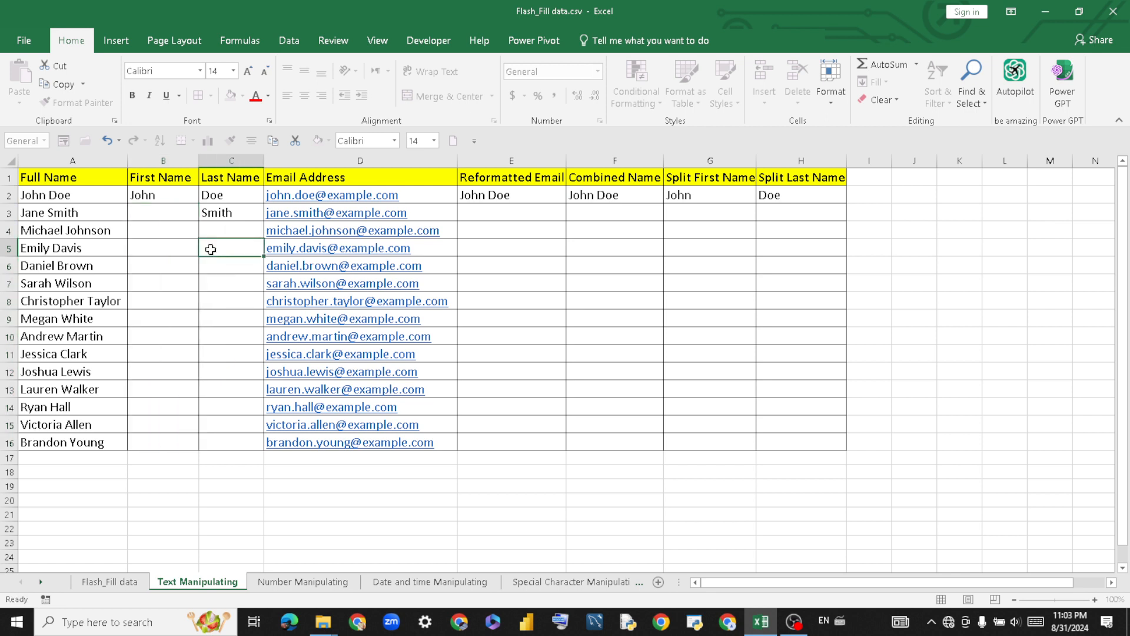
click(159, 210)
text(j)
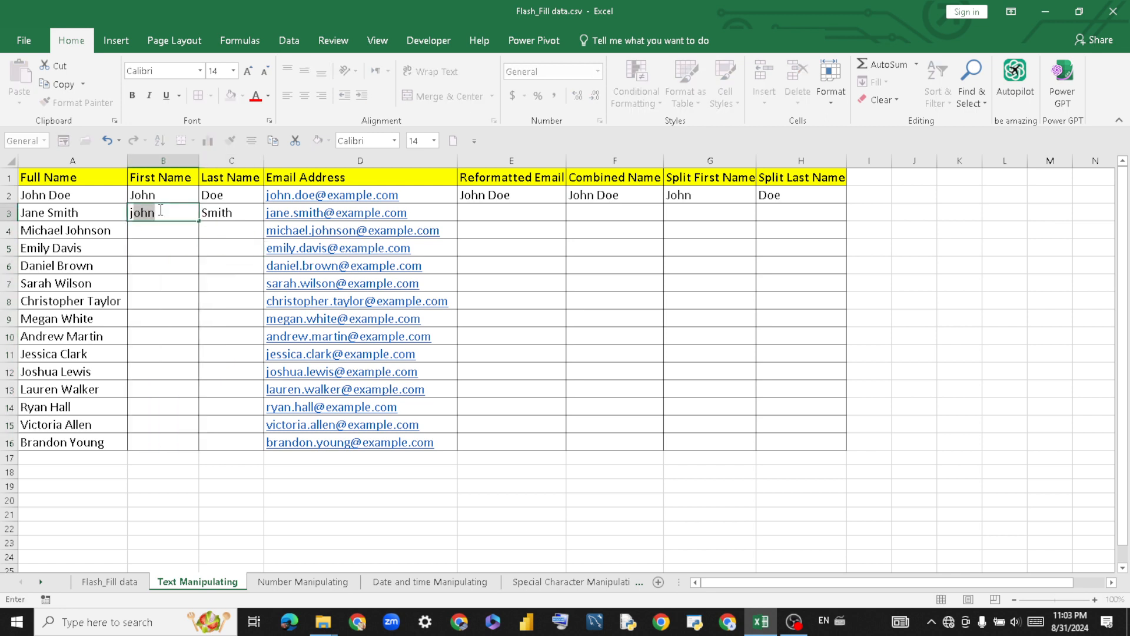
key(BackSpace)
key(BackSpace)
text(Jan)
key(Return)
Flash Fill B3:B16 so first names Michael through Brandon appear in rows 4–16.
click(166, 213)
drag(169, 214, 175, 441)
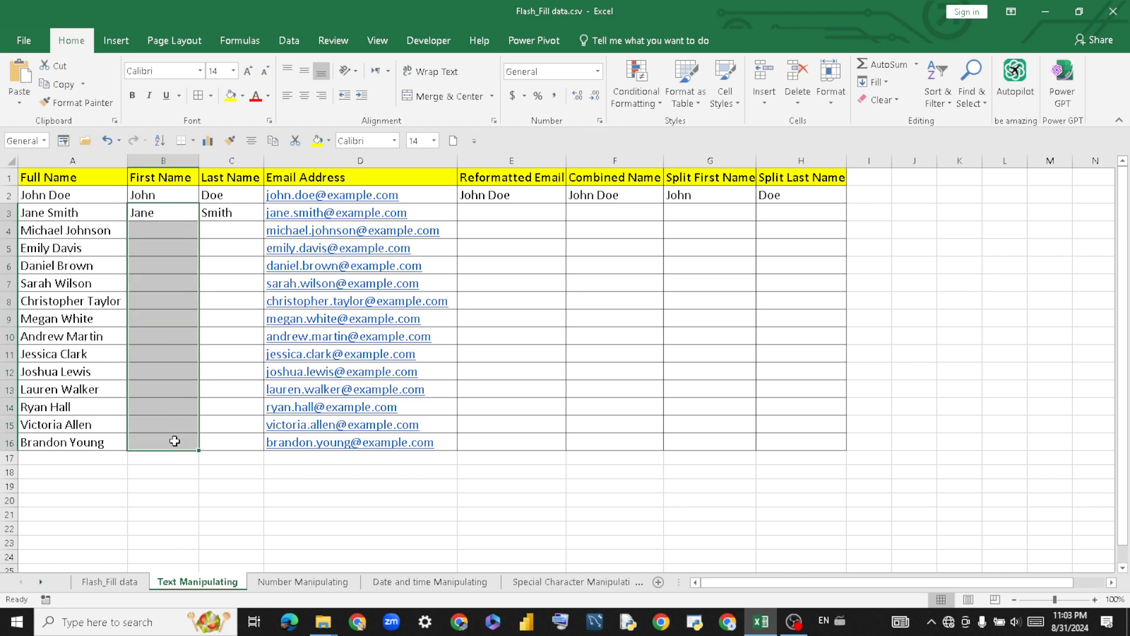
key(ctrl+e)
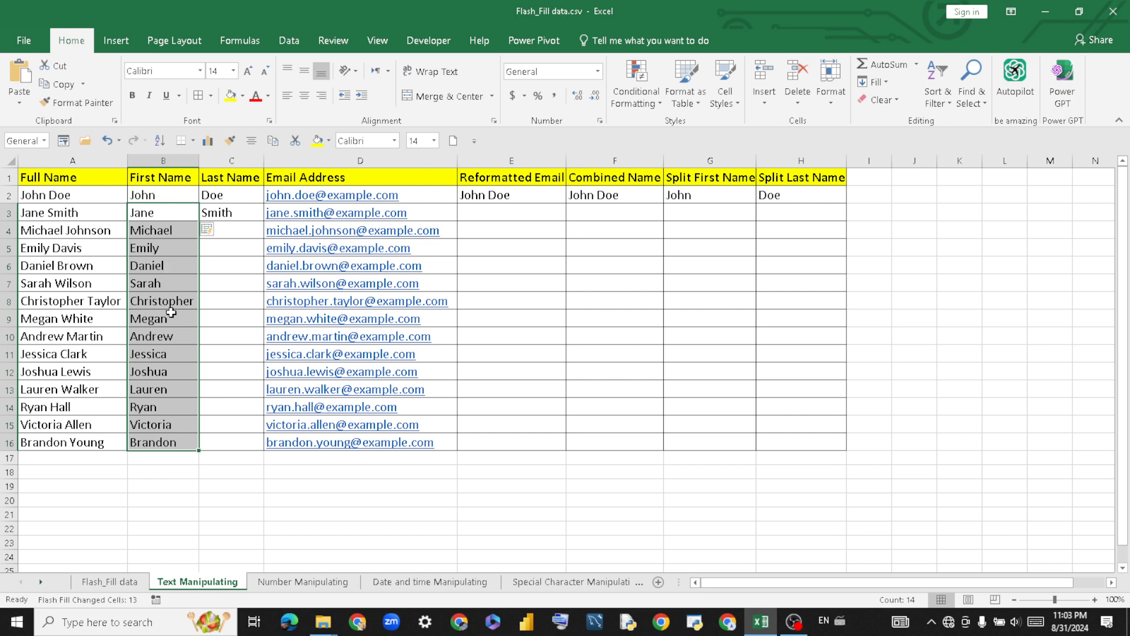
click(241, 336)
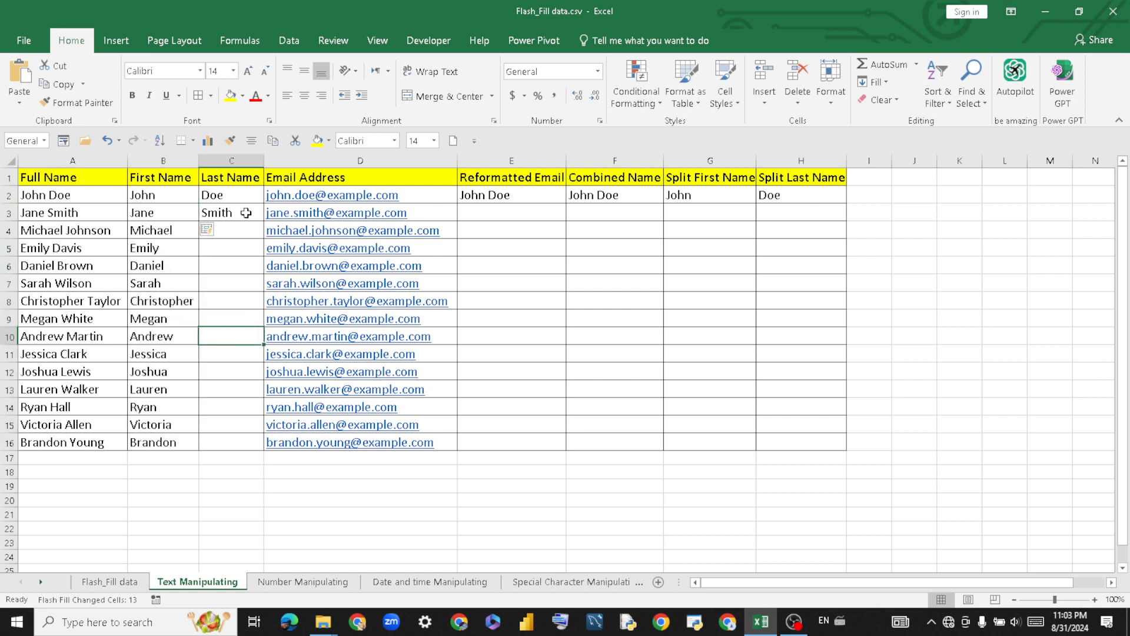
Flash Fill surnames Johnson through Young into C4:C16, briefly checking the Flash_Fill data sheet.
drag(246, 212, 243, 442)
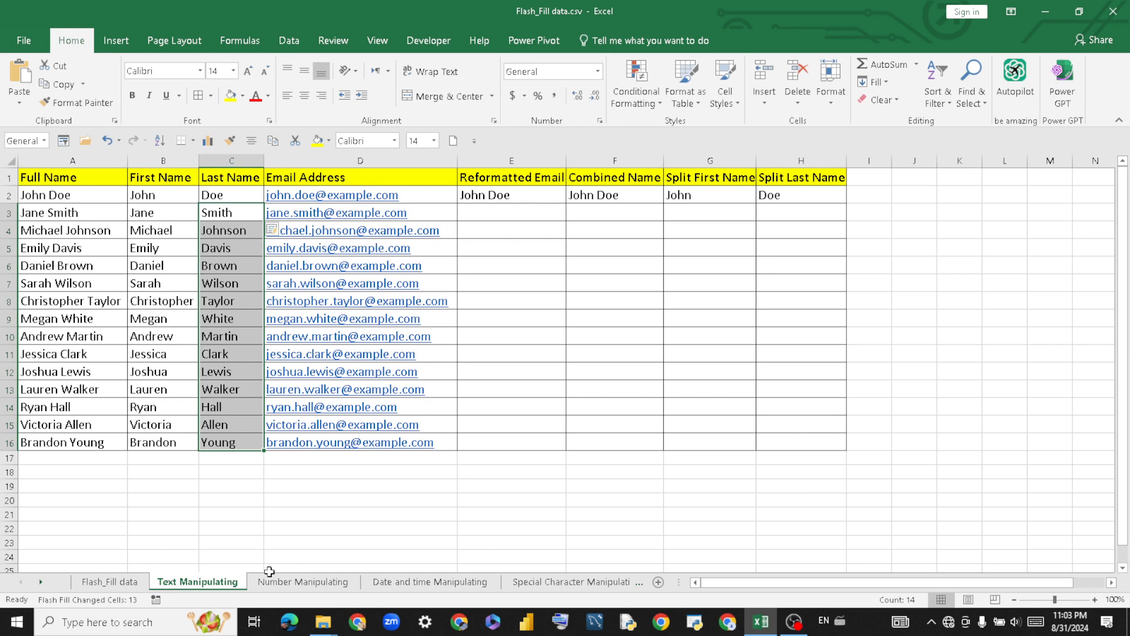
click(97, 581)
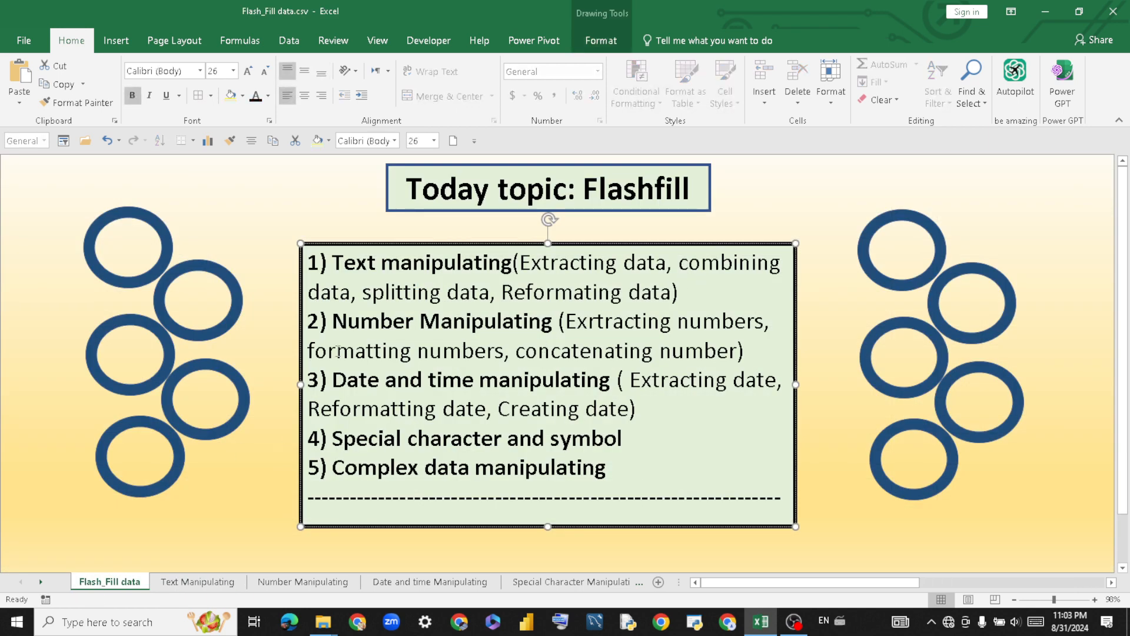
click(179, 584)
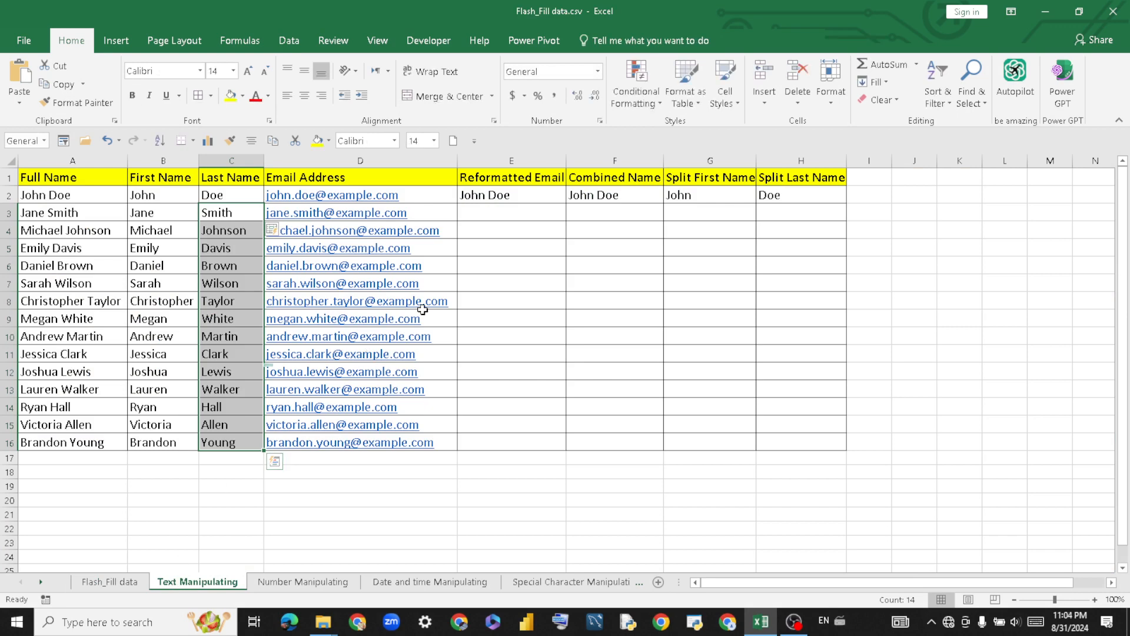
click(623, 210)
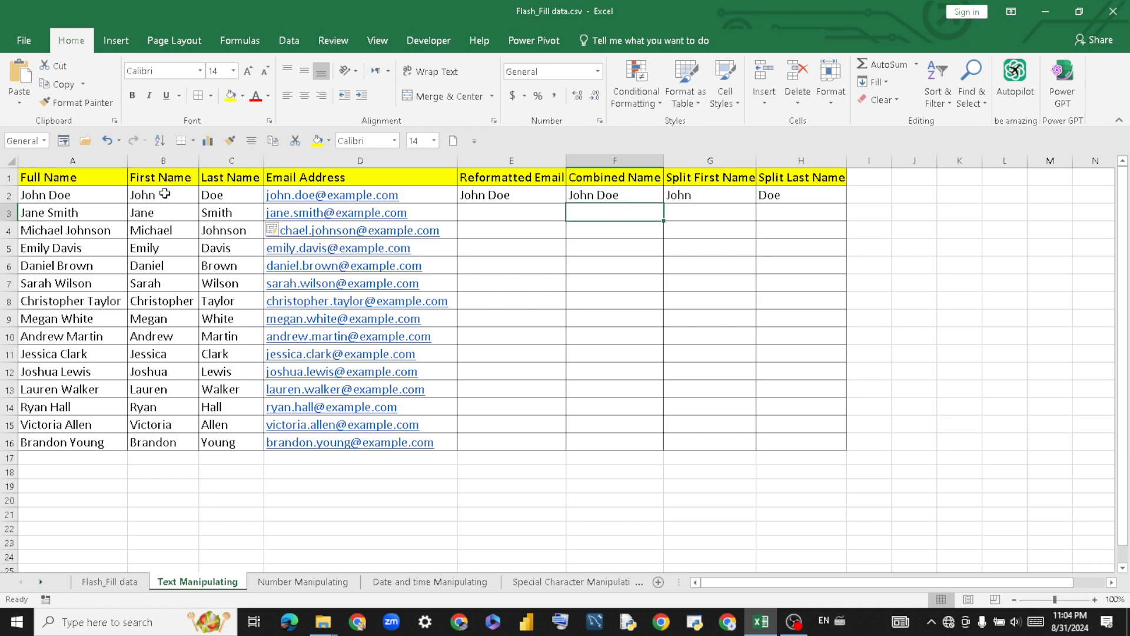
Highlight the filled First Name and Last Name columns as the source data.
drag(166, 197, 159, 425)
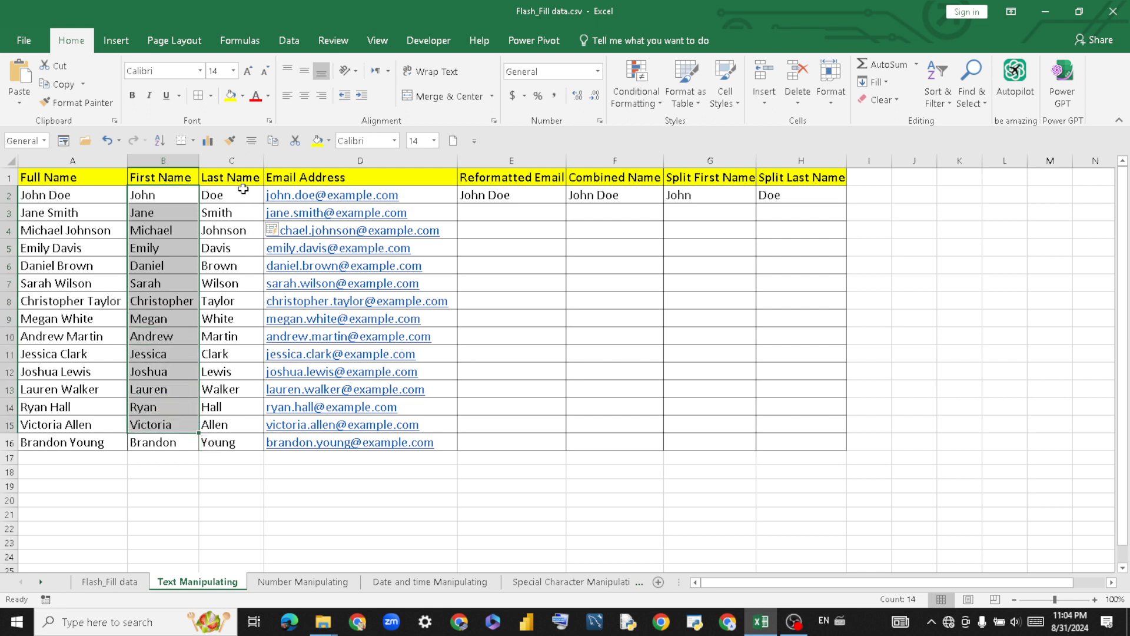
drag(242, 196, 241, 427)
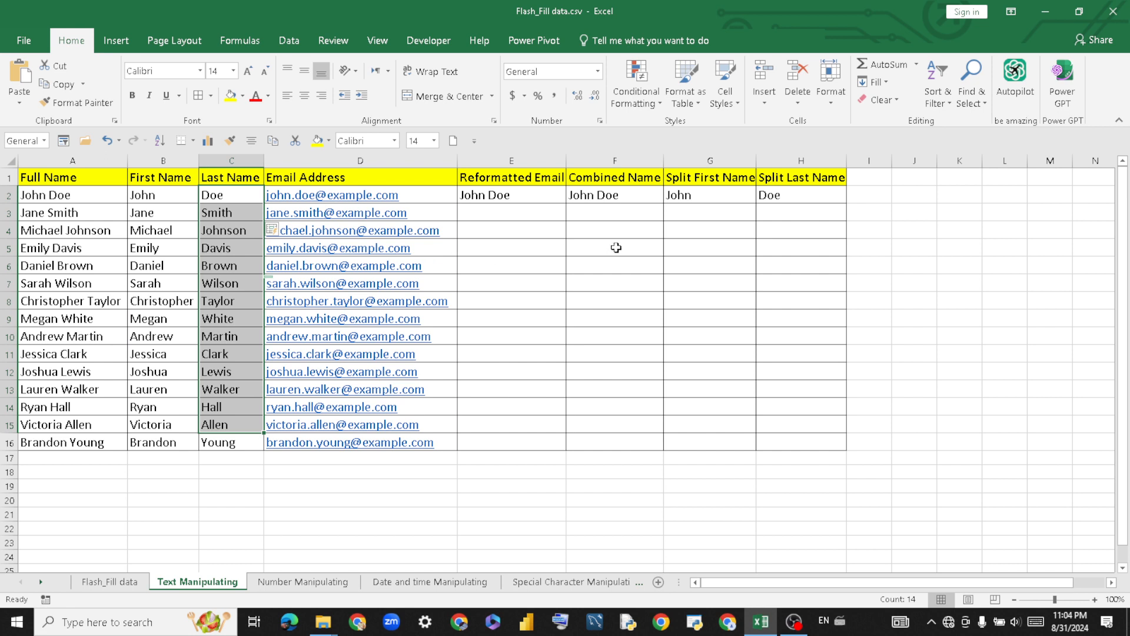
click(613, 214)
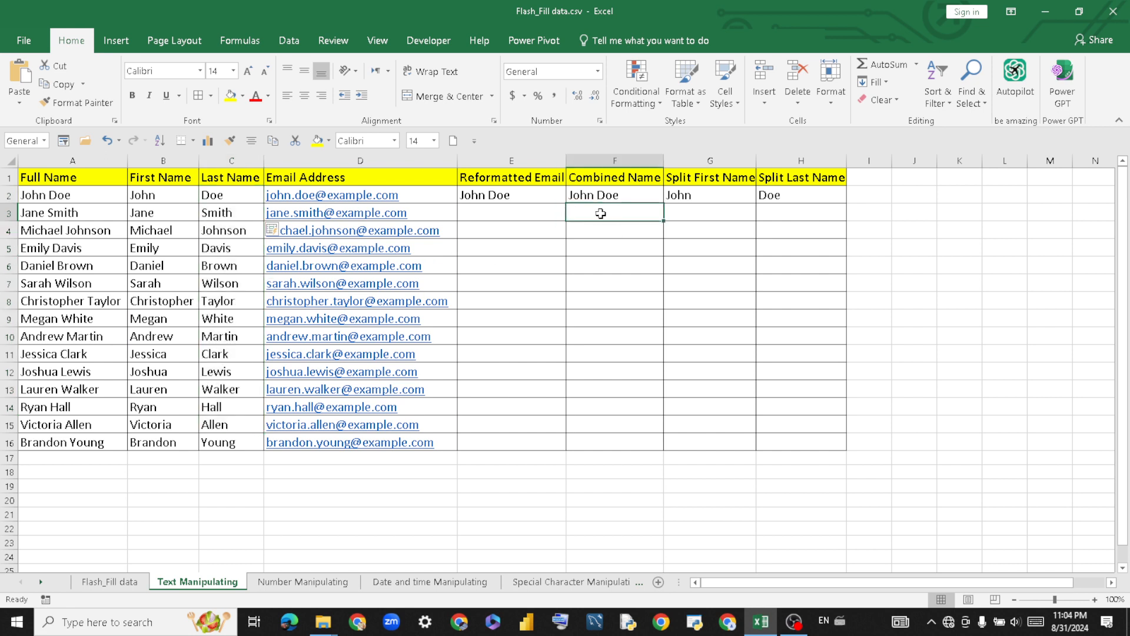
click(643, 194)
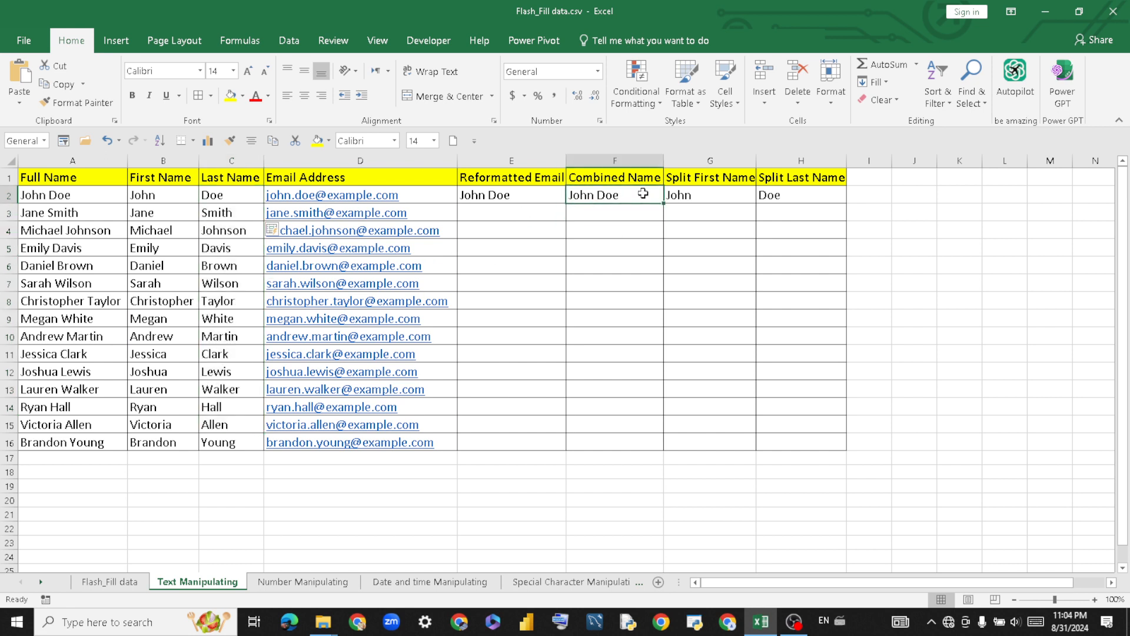
drag(644, 195, 651, 444)
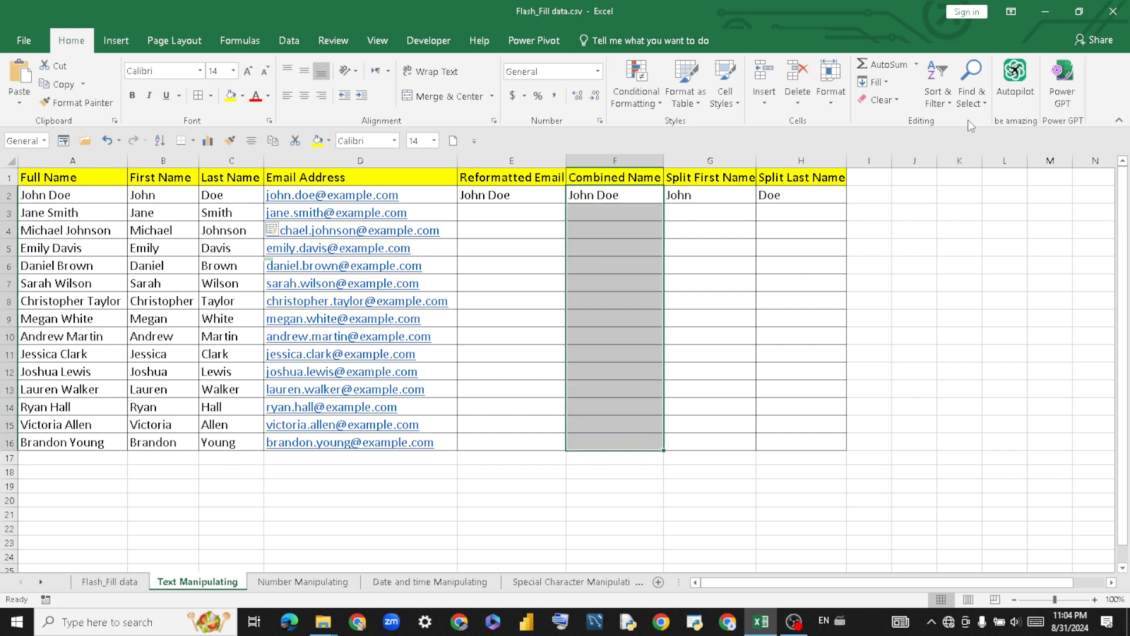
click(877, 81)
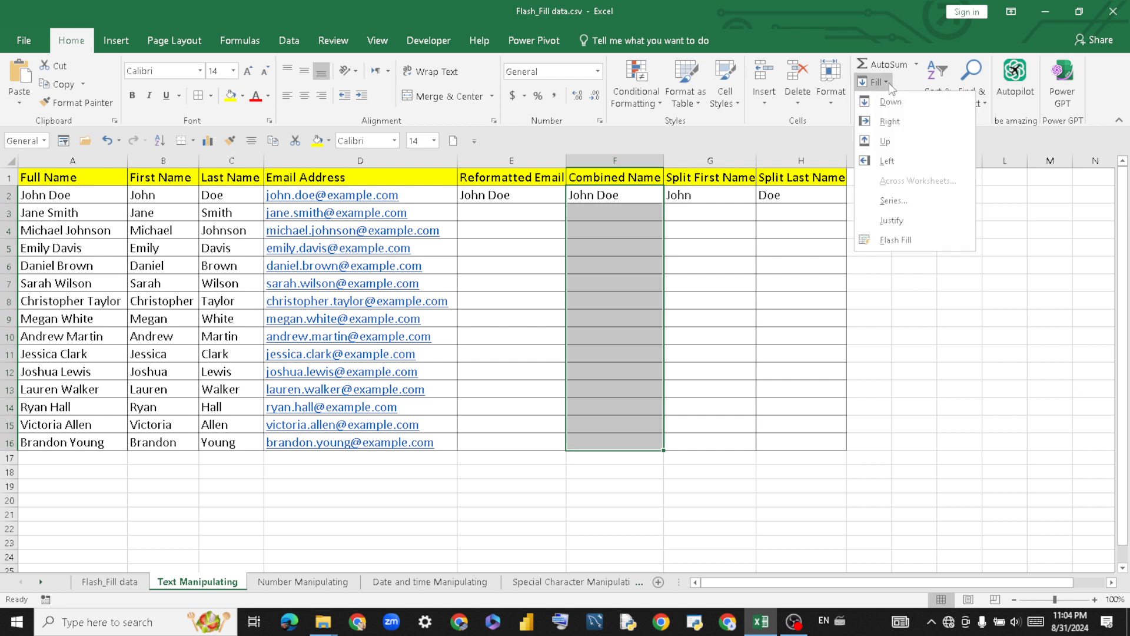
click(923, 242)
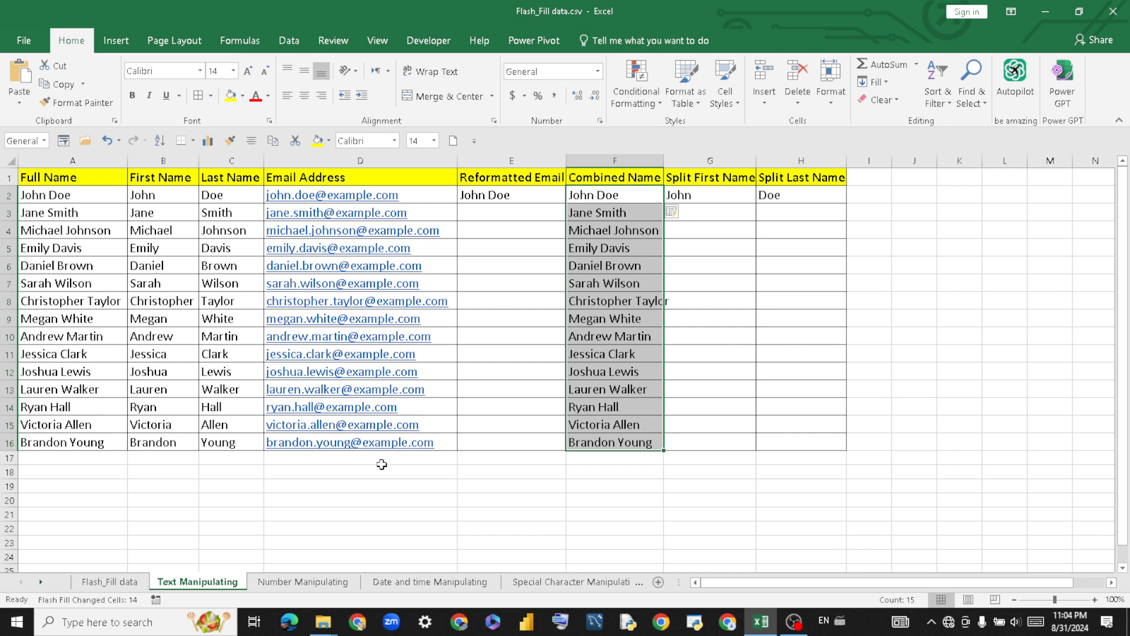
key(ctrl+e)
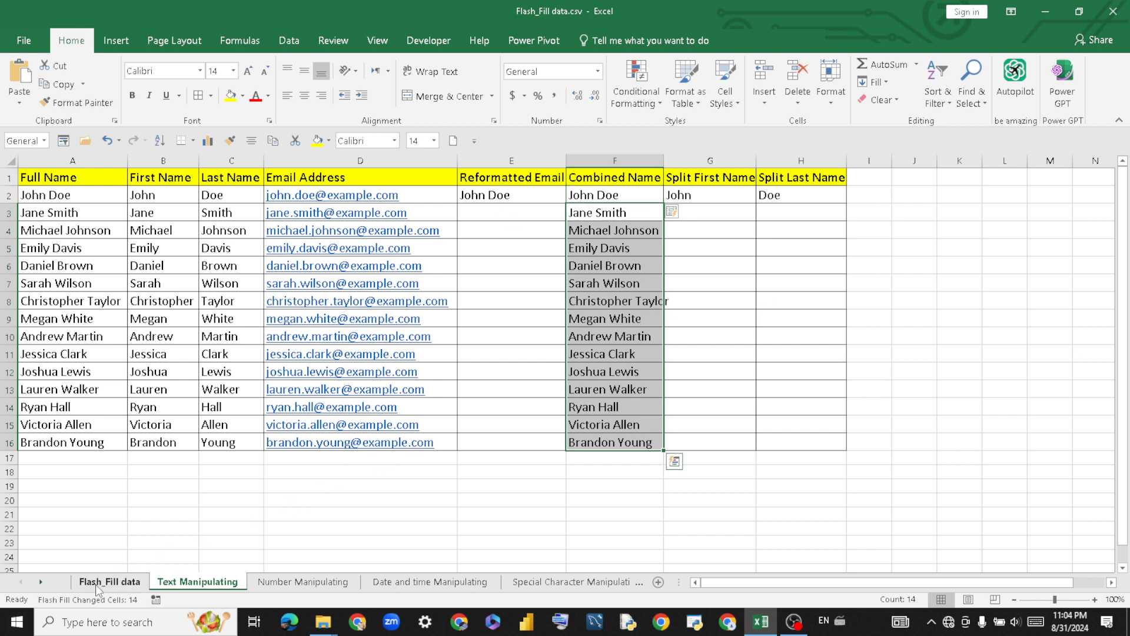
click(98, 583)
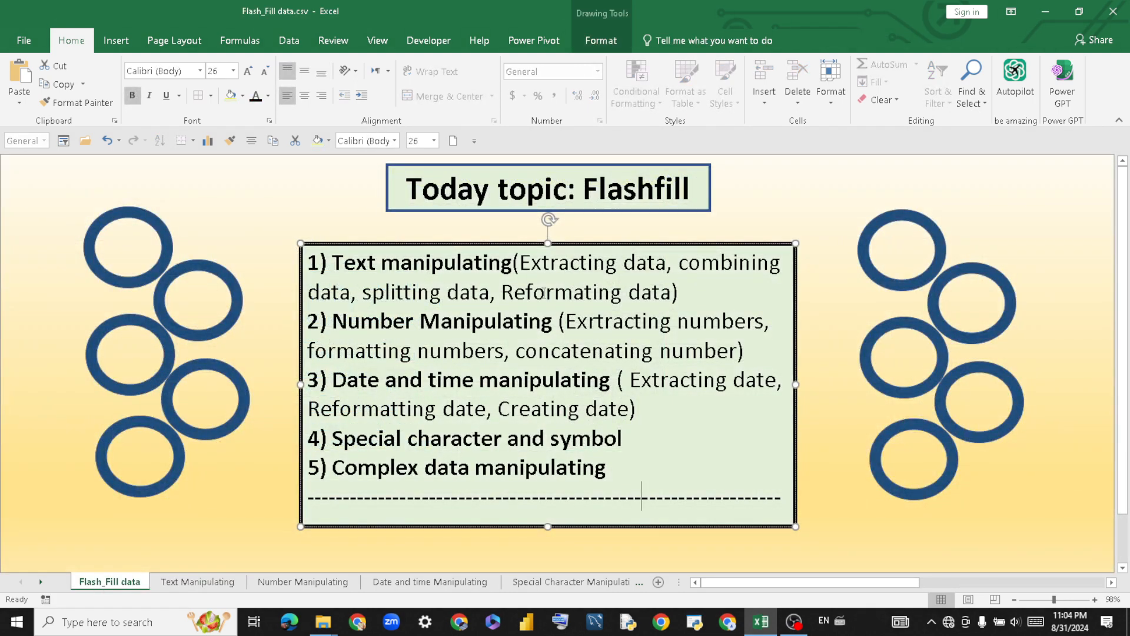
Back on Text Manipulating, compare the John example in G2 with the names in B2:C16.
click(218, 582)
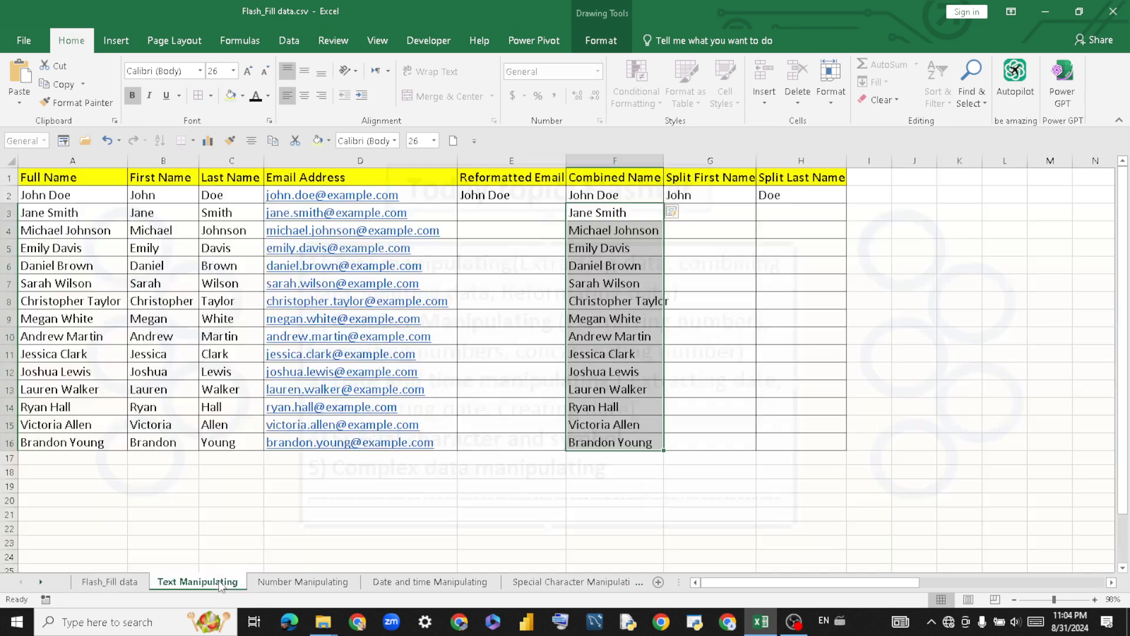
click(480, 476)
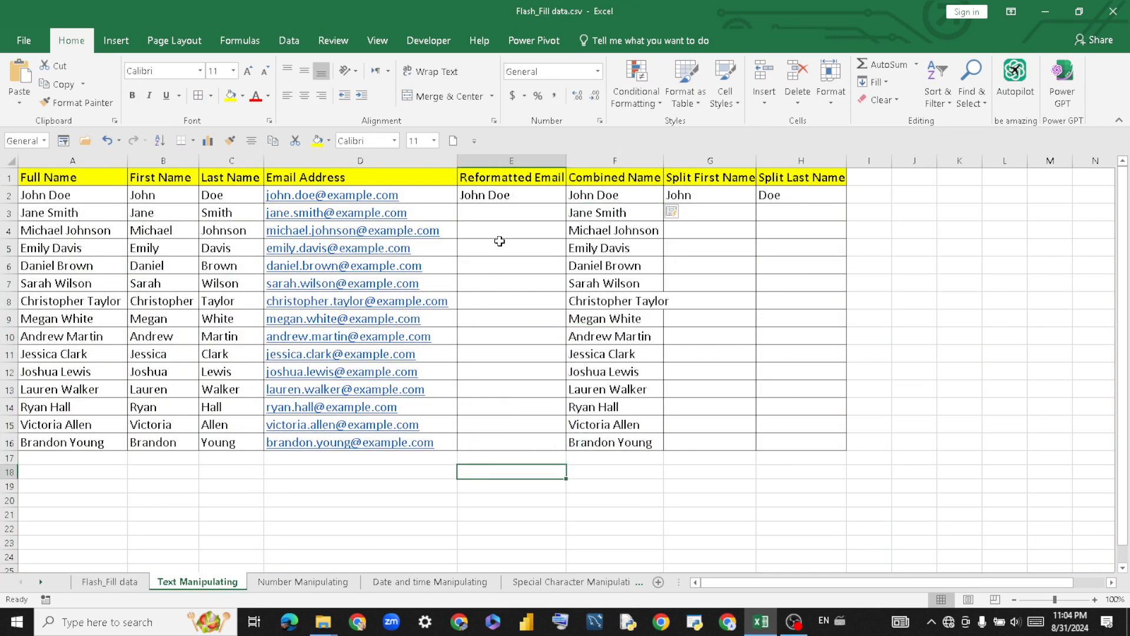
click(711, 199)
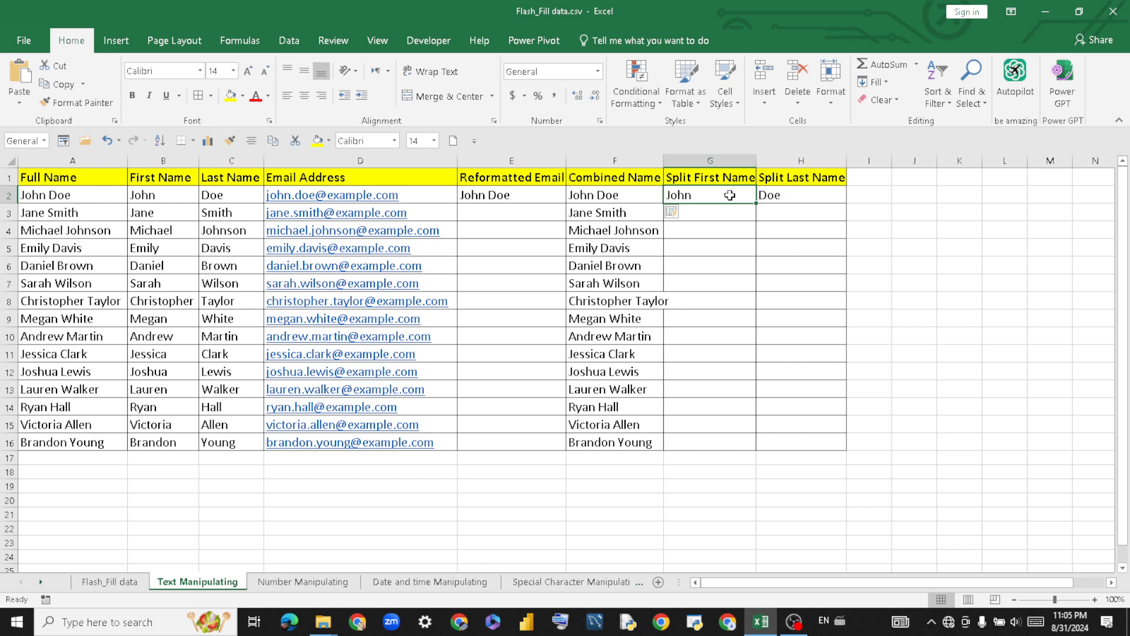
drag(164, 197, 243, 441)
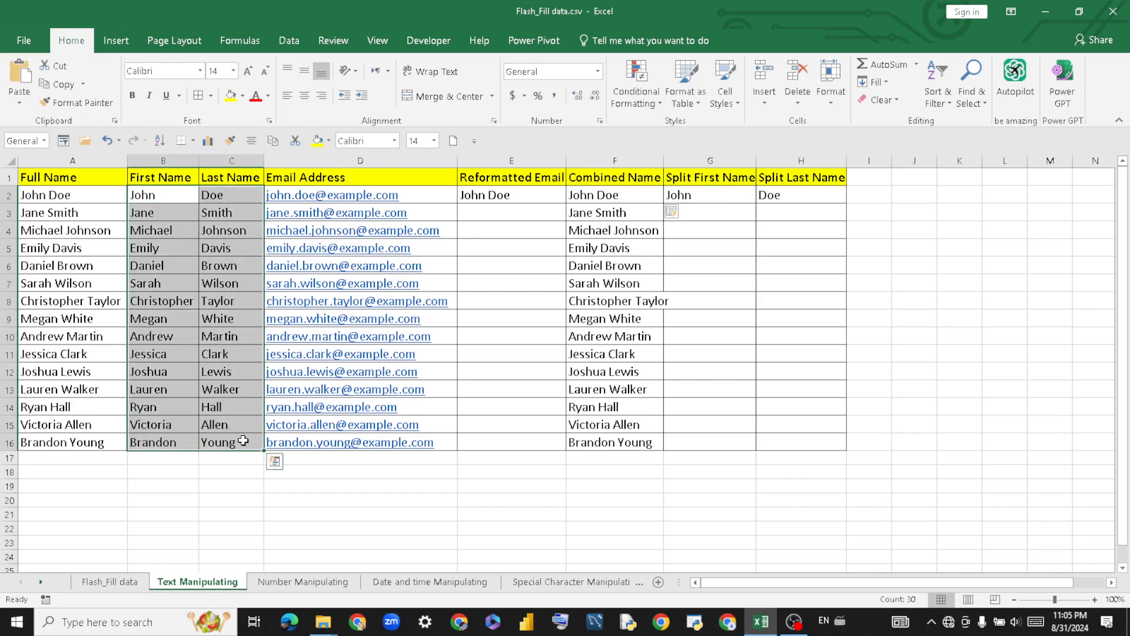
click(731, 229)
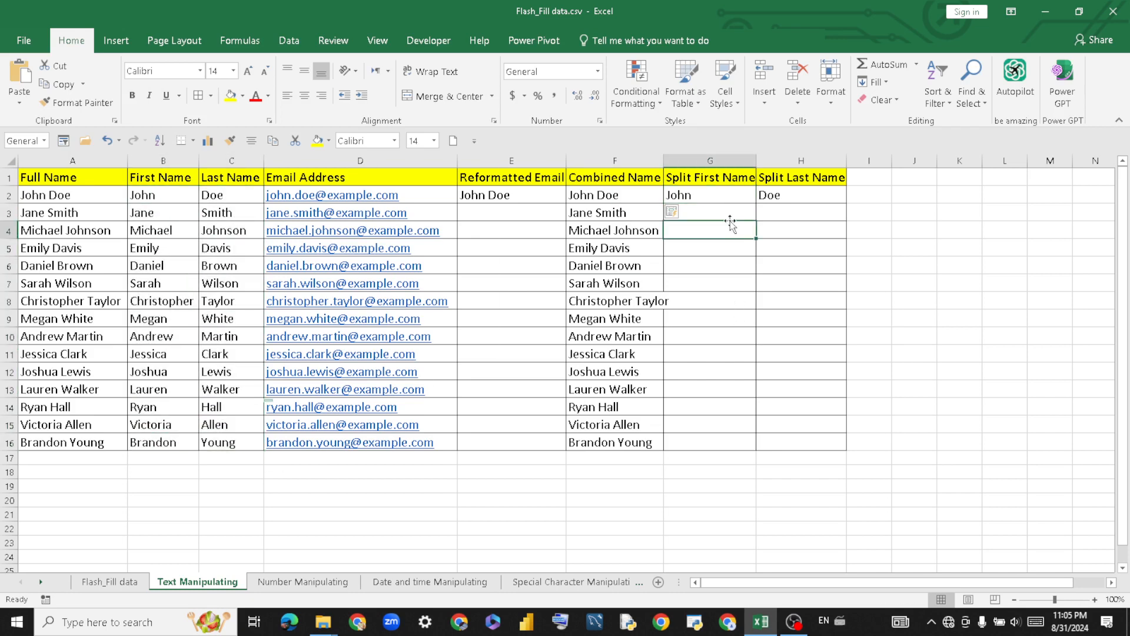
Flash Fill Split First Name G2:G16 with first names, Jane through Brandon.
click(721, 195)
drag(721, 195, 733, 435)
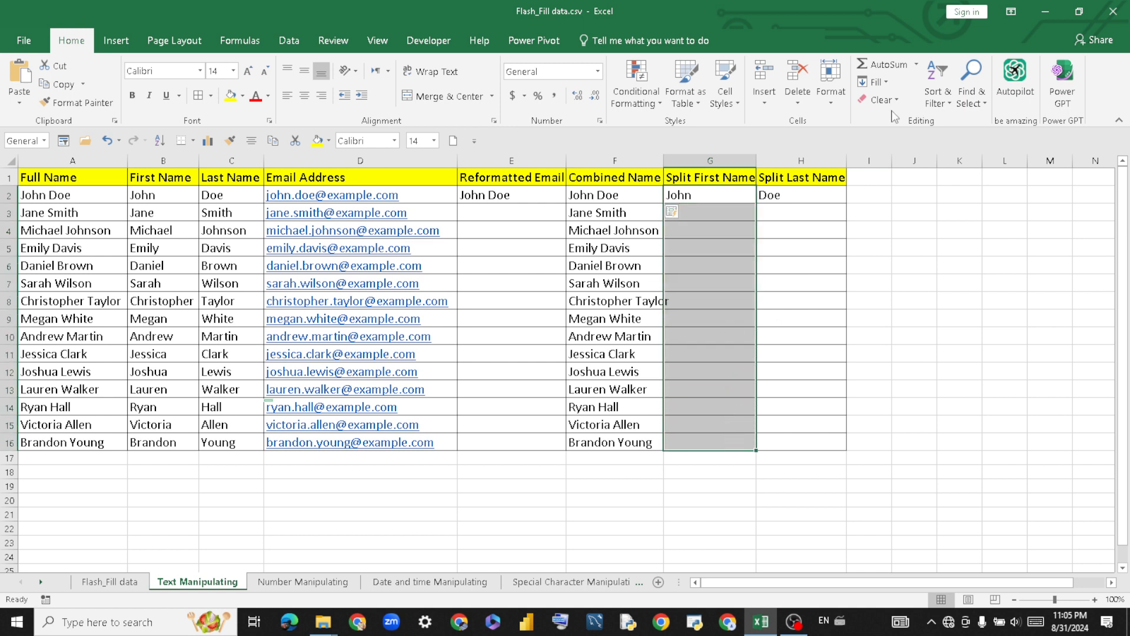
click(886, 83)
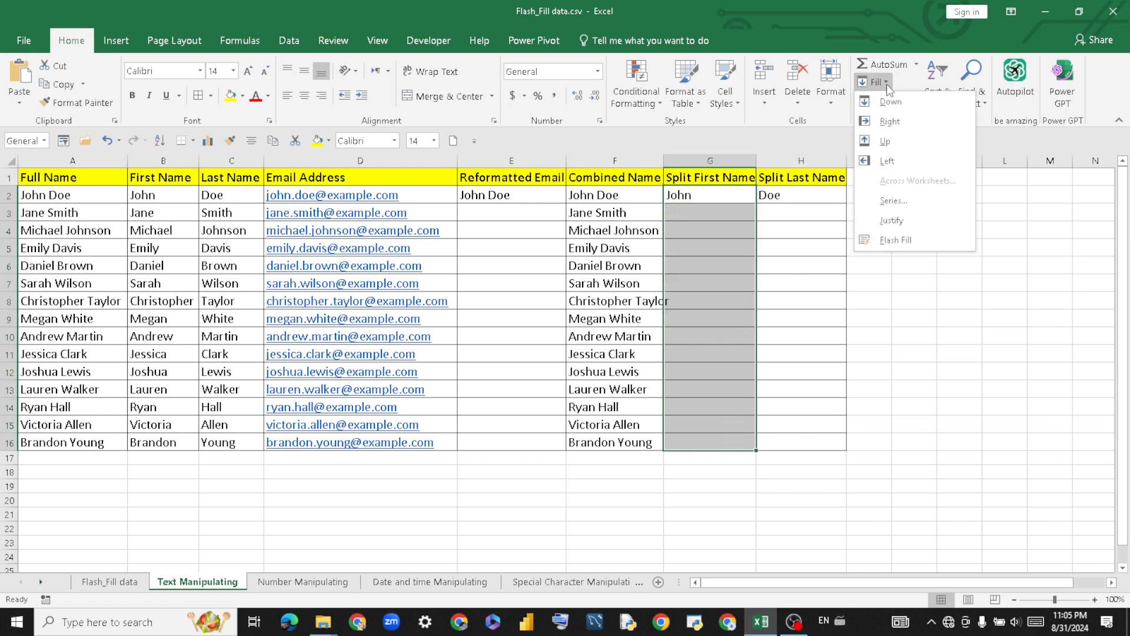
click(924, 250)
click(776, 266)
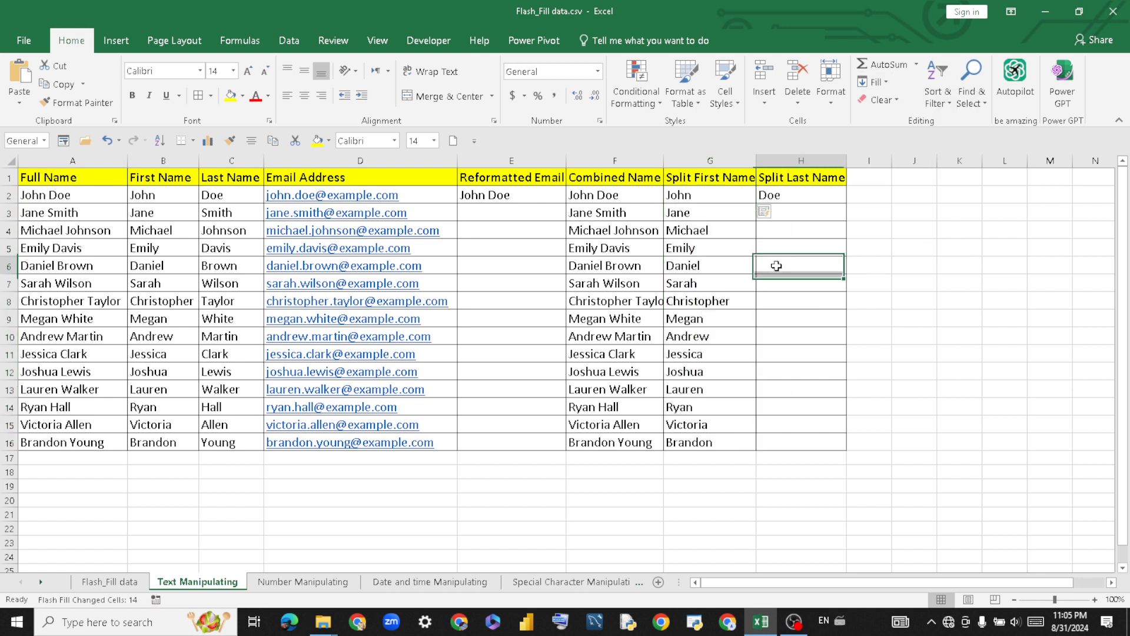
drag(802, 196, 820, 442)
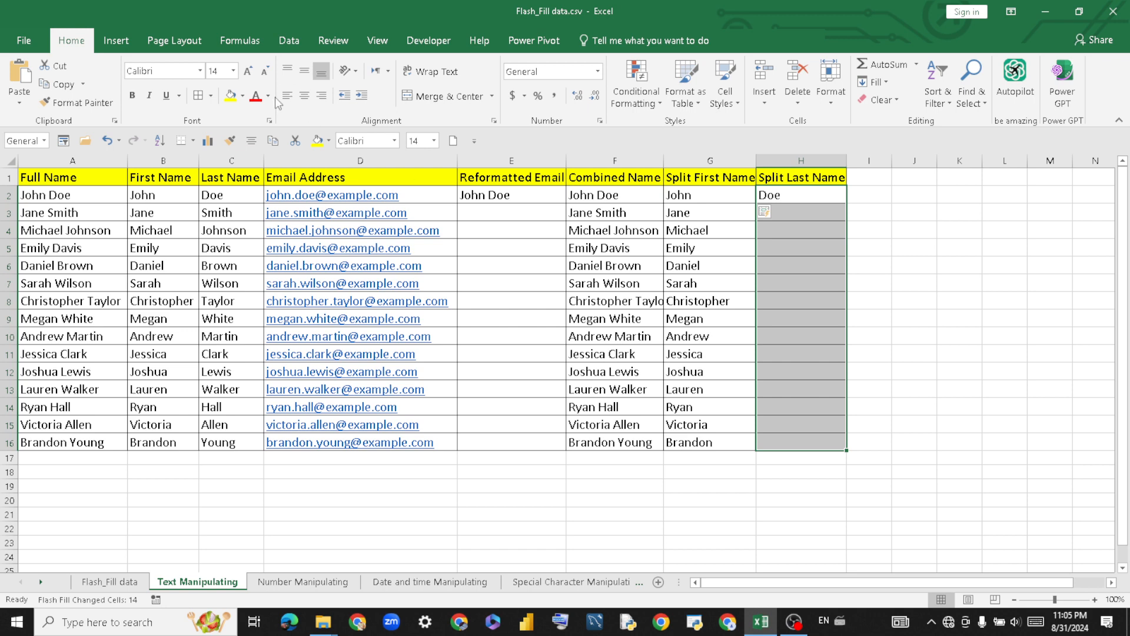
Use Data > Flash Fill to put surnames Smith through Young in Split Last Name column H.
click(288, 43)
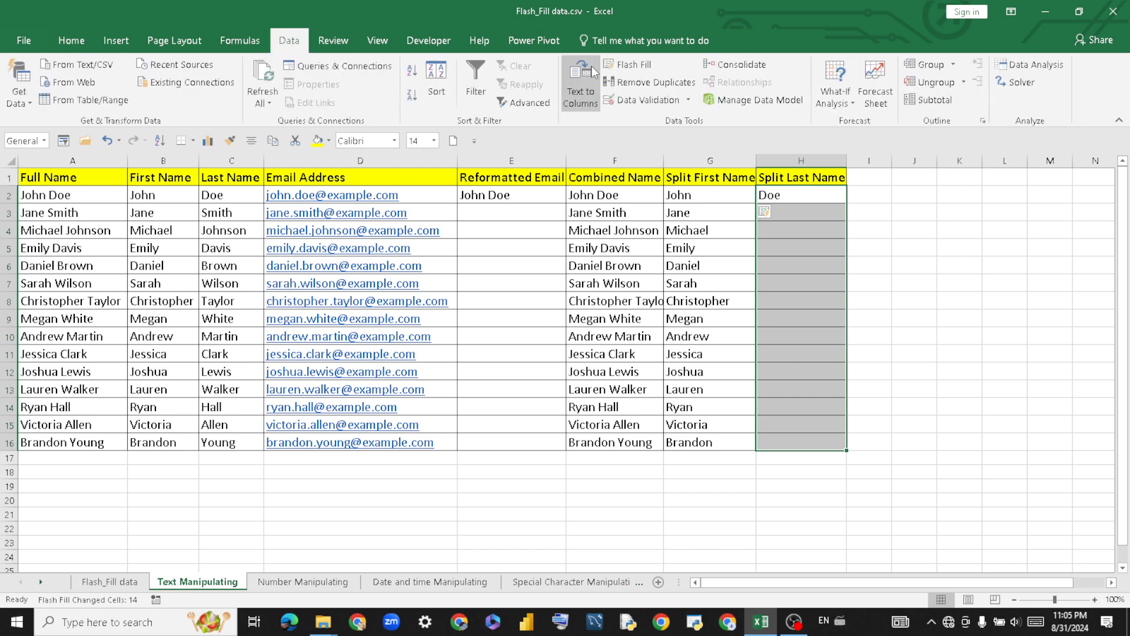
click(628, 64)
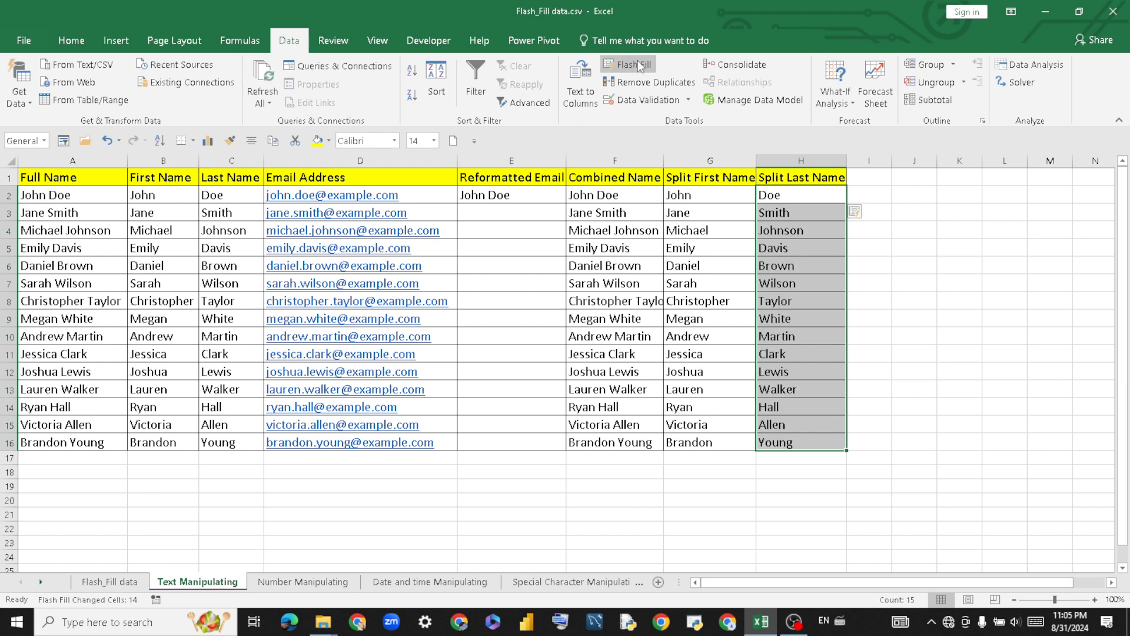
double_click(906, 319)
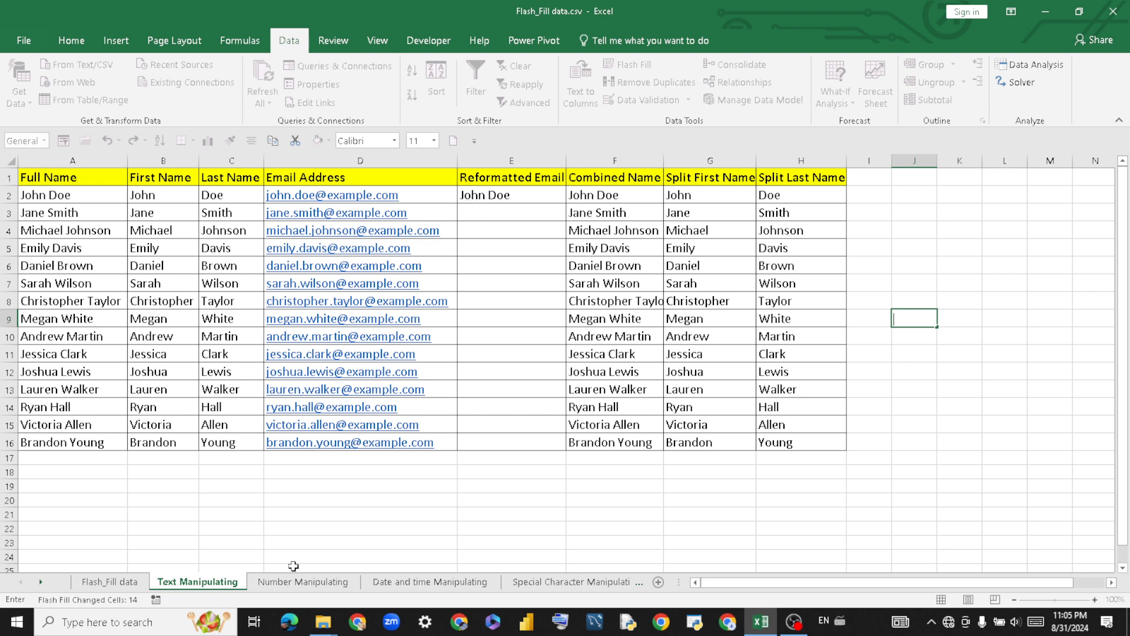
Flash Fill Reformatted Email E2:E16 with full names using Data > Flash Fill.
click(529, 193)
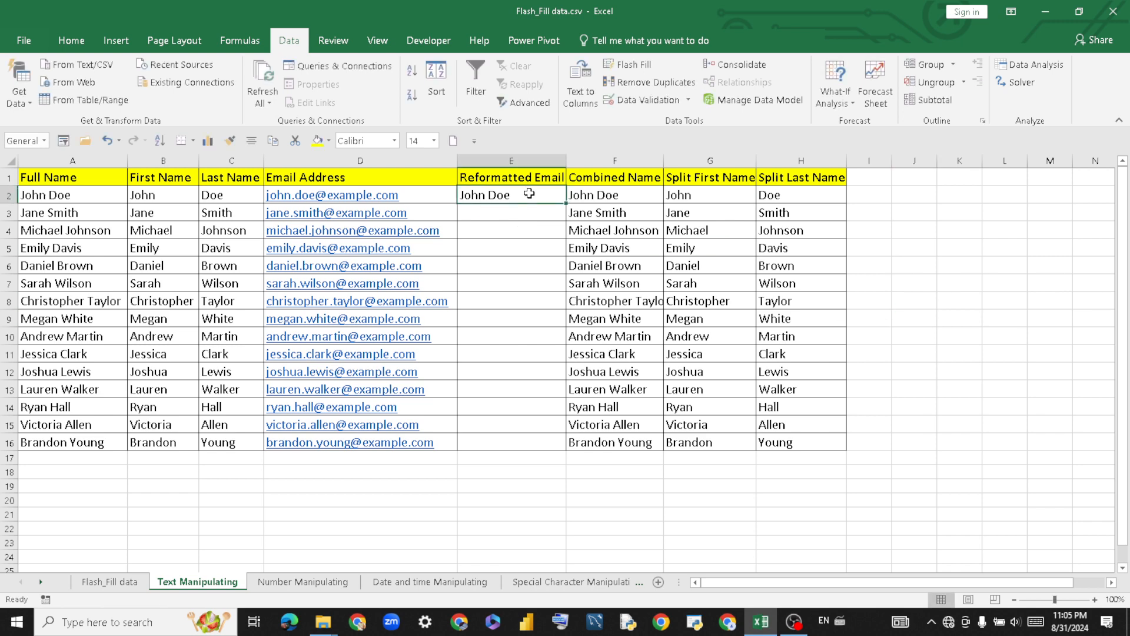
drag(529, 194, 520, 442)
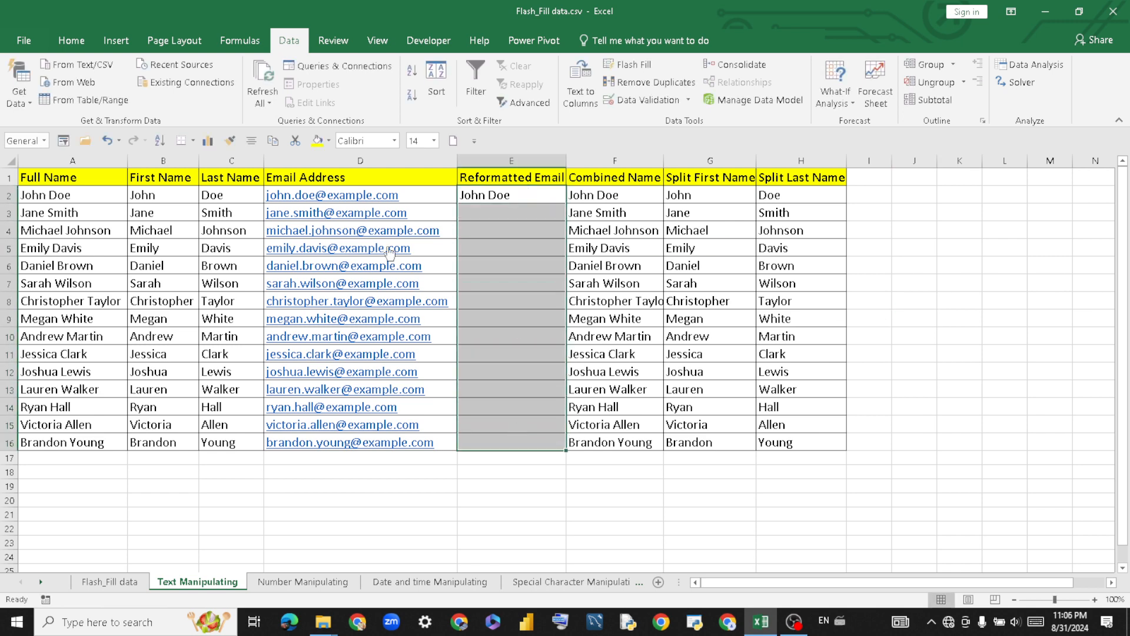
click(647, 63)
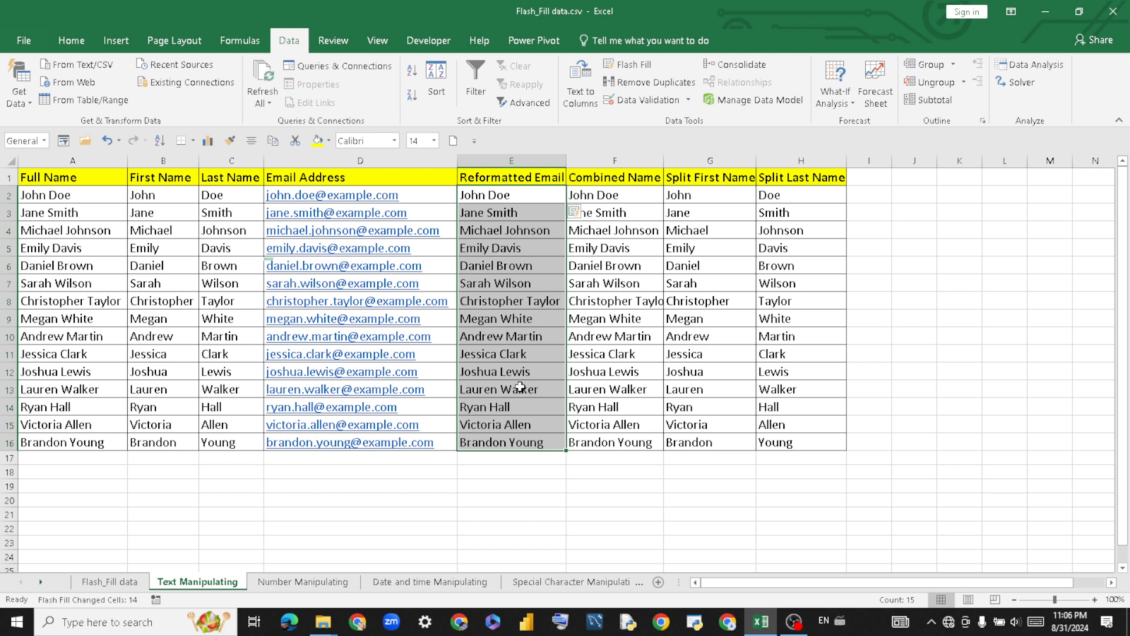
click(533, 471)
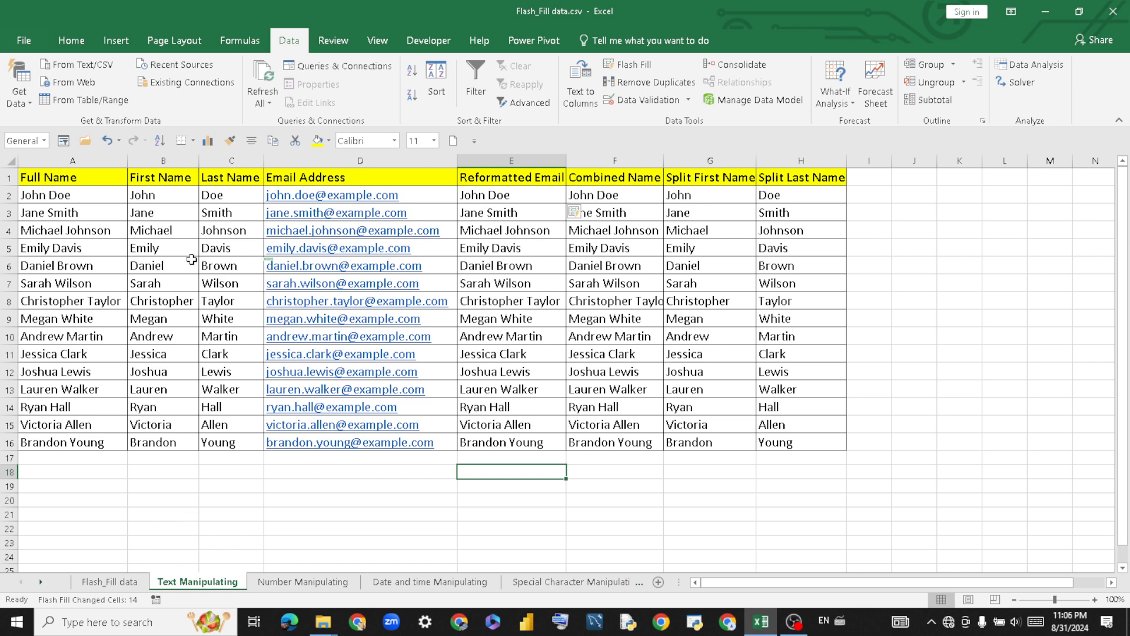
Review each filled name column in turn, then go to the Flash_Fill data sheet.
drag(166, 177, 227, 159)
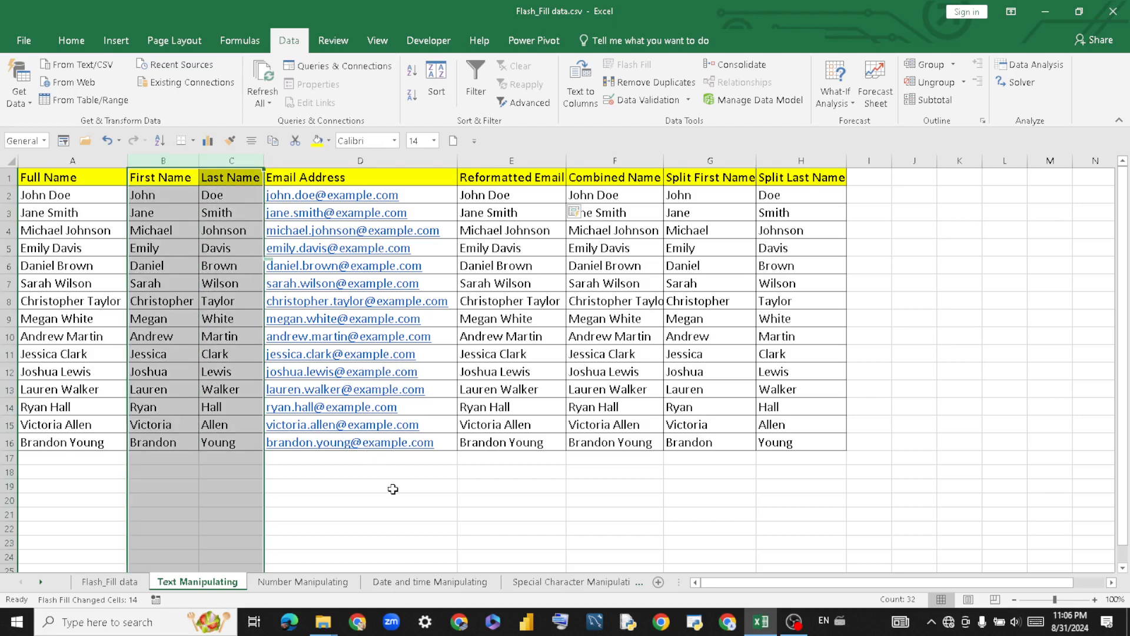
click(388, 486)
click(624, 154)
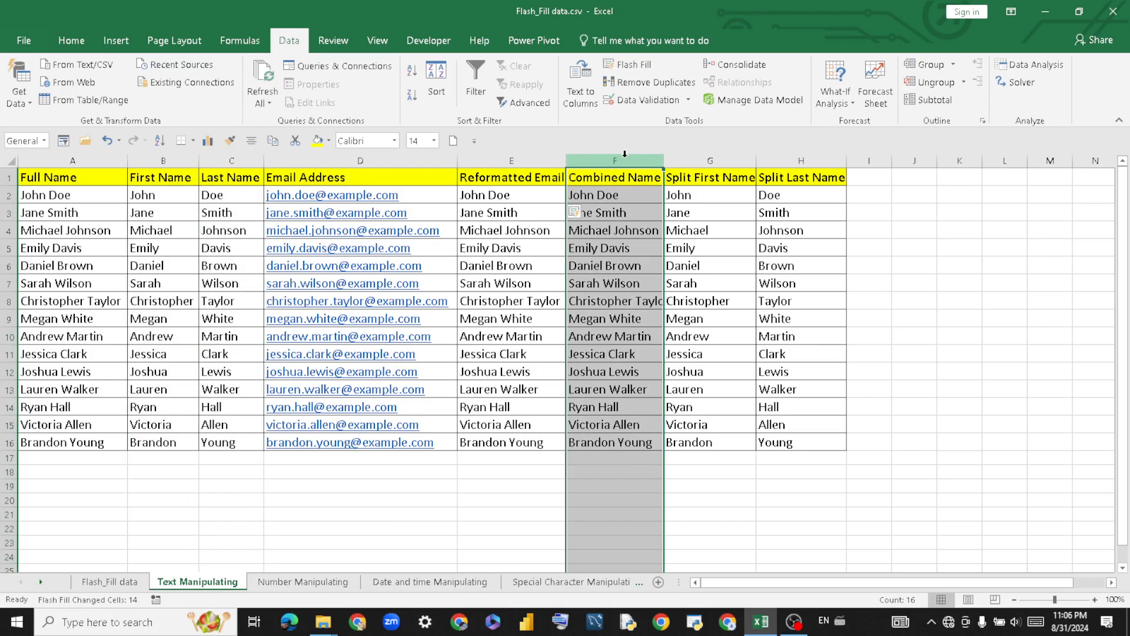
click(814, 490)
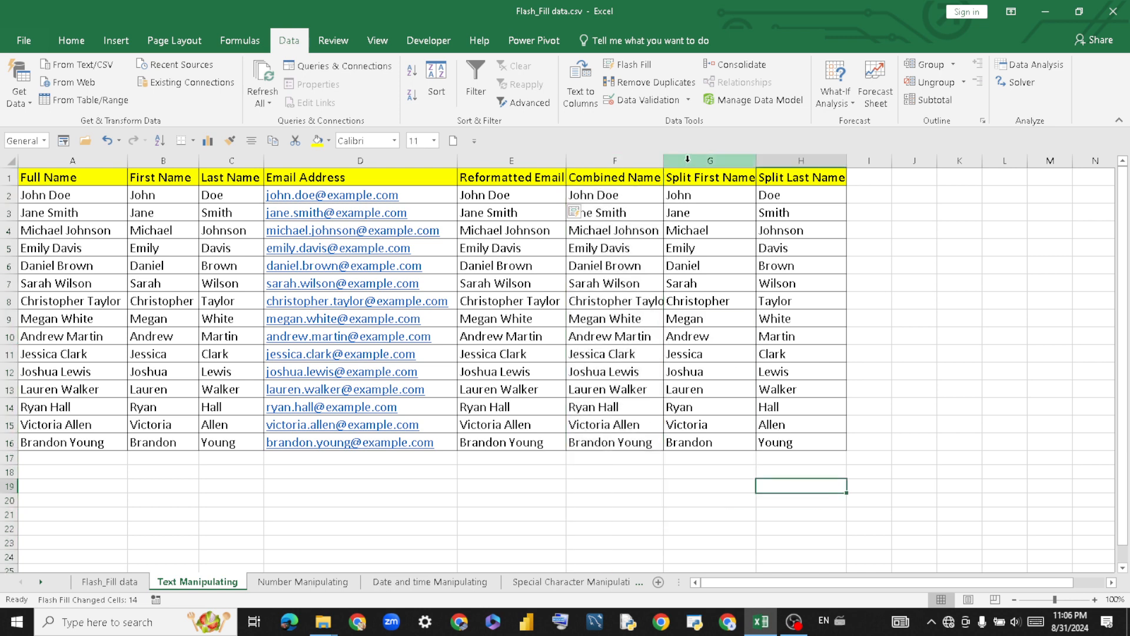
drag(688, 159, 795, 159)
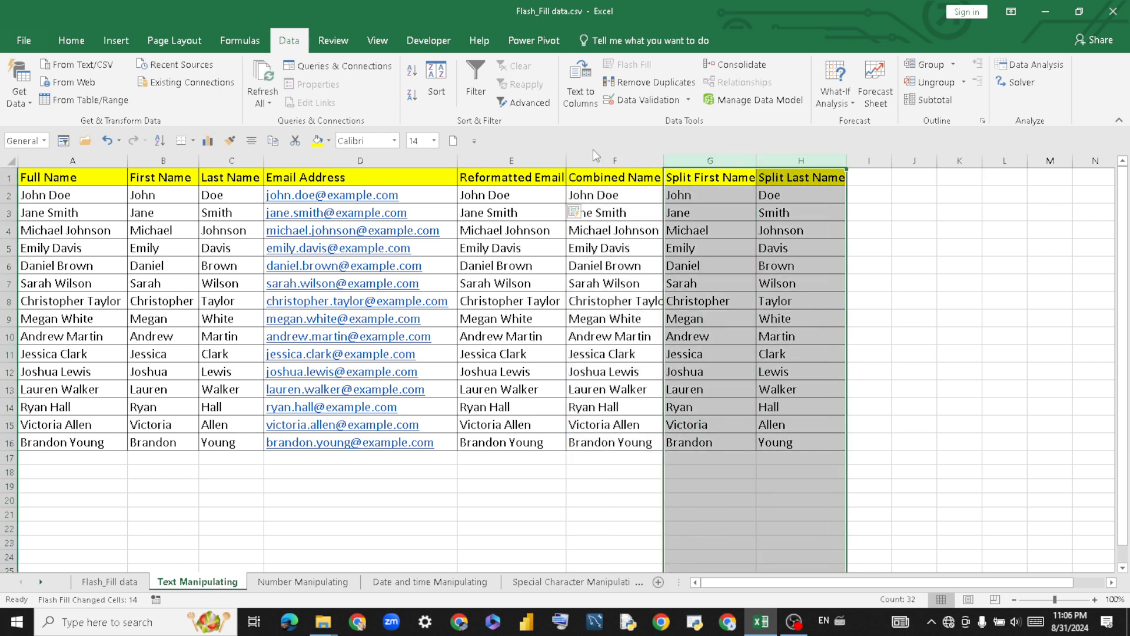
click(551, 160)
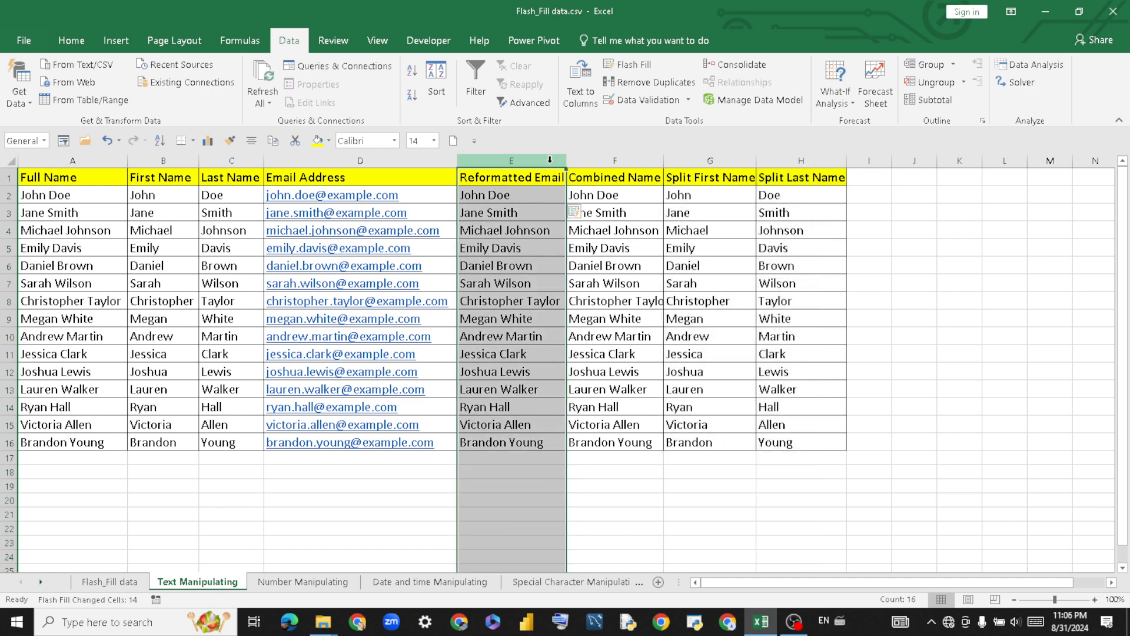
click(867, 508)
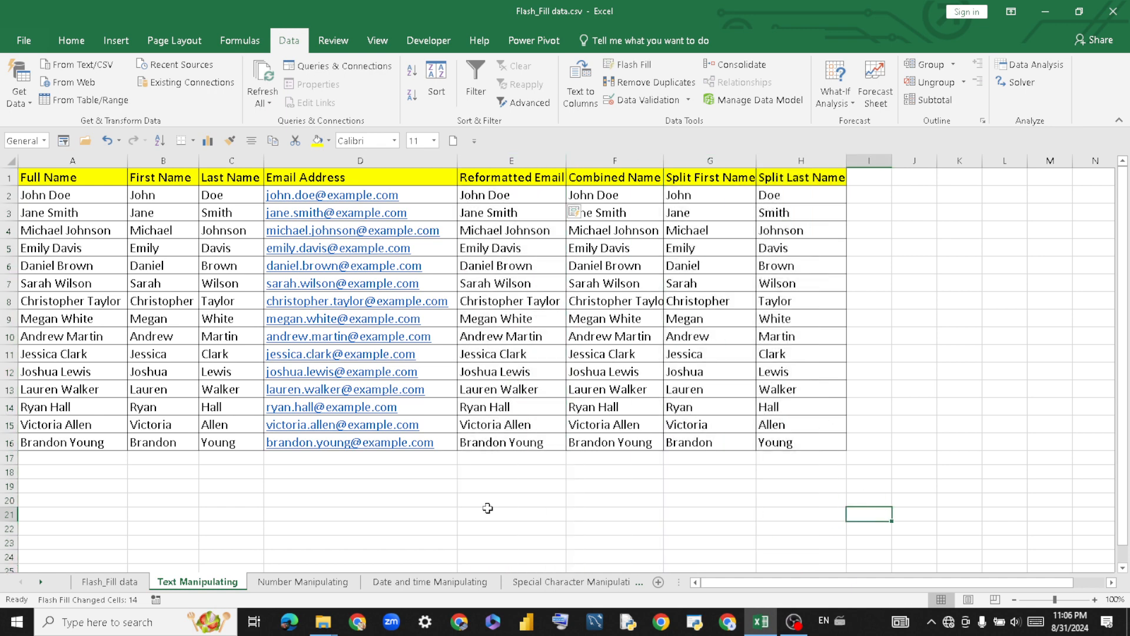
click(109, 583)
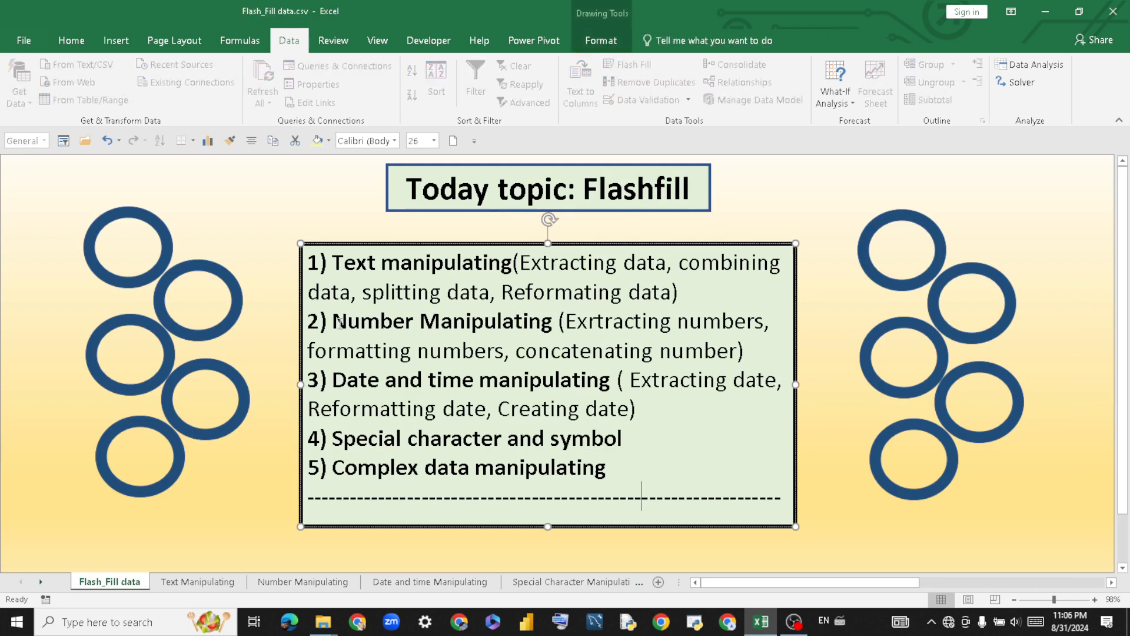
Highlight the Number Manipulating and Extracting numbers topics, then open the Number Manipulating sheet.
drag(333, 321, 487, 324)
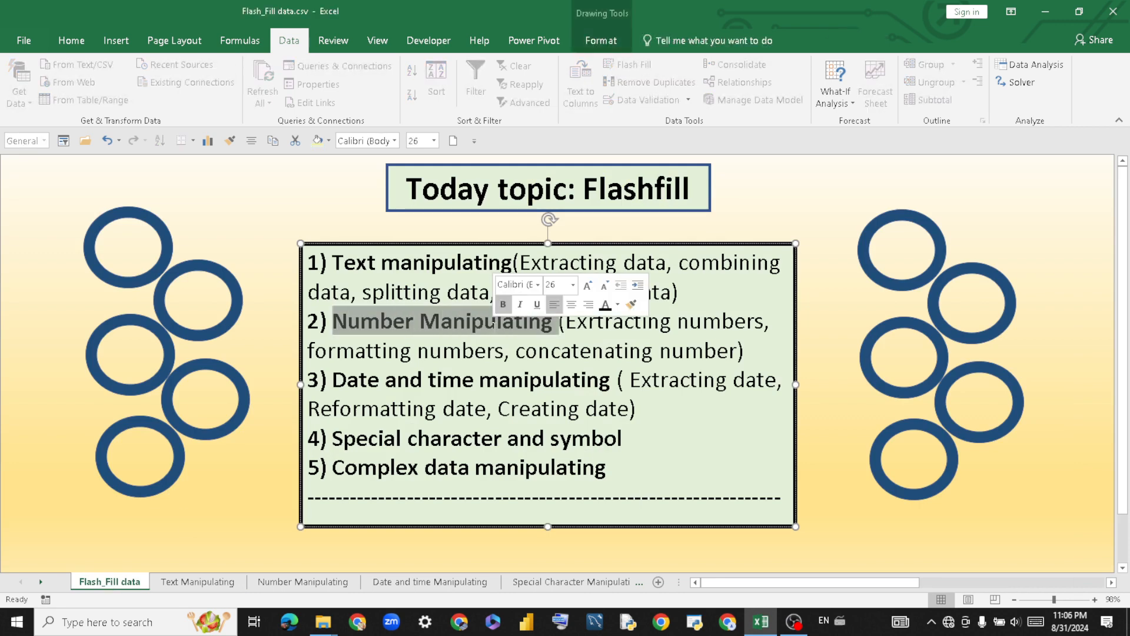
click(694, 217)
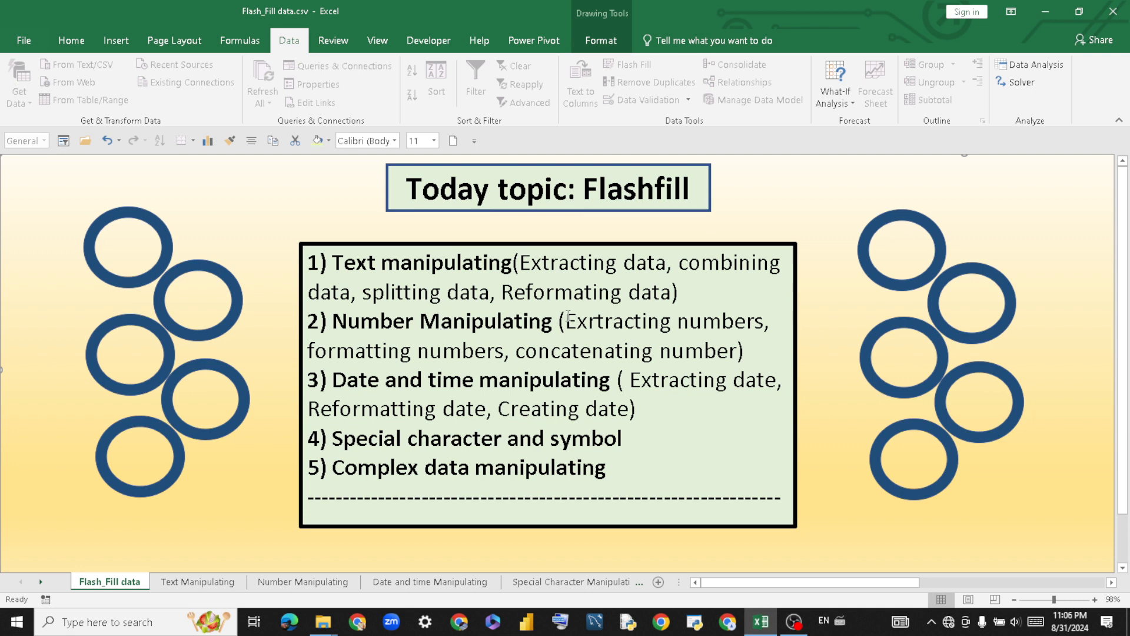
drag(582, 322, 743, 323)
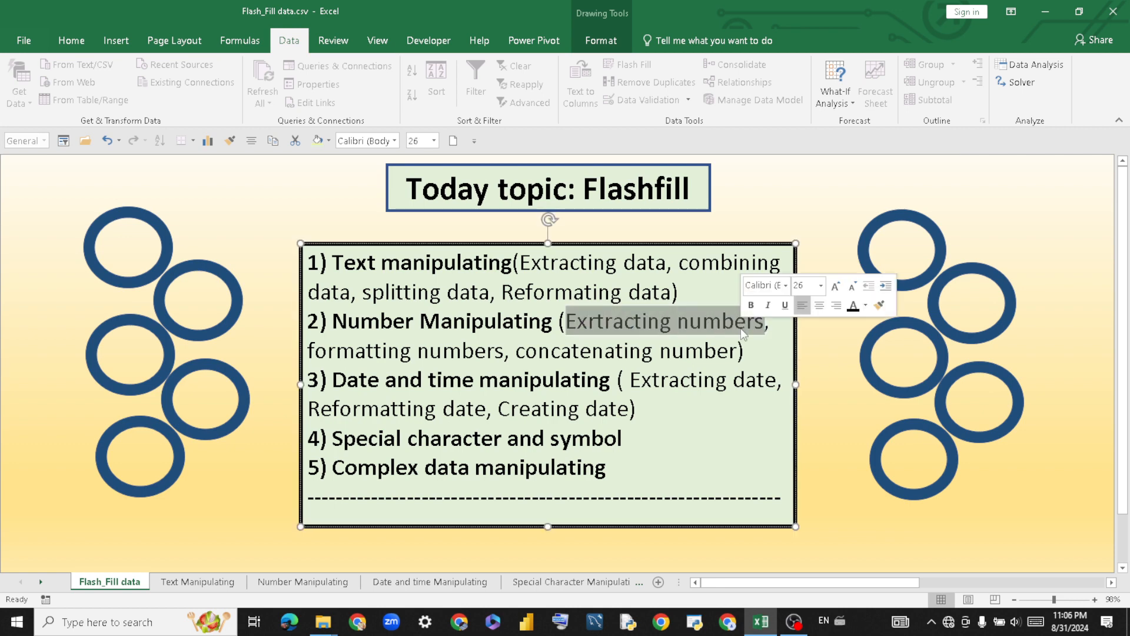
click(825, 369)
click(288, 580)
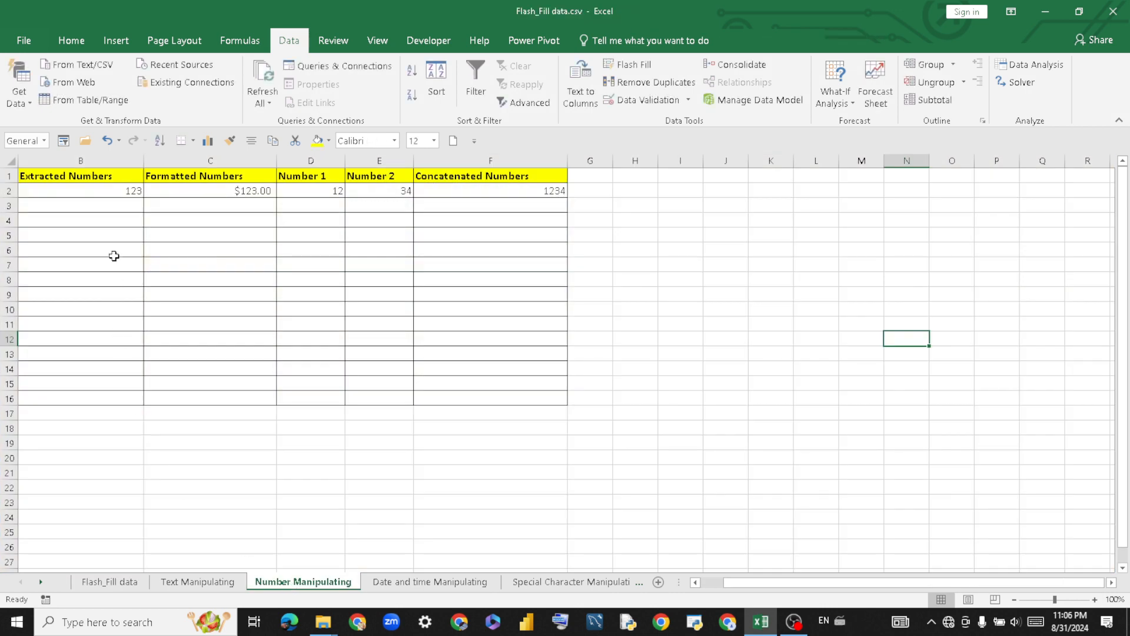
Fill Extracted Numbers B2:B16 as a series from 123 to 137 via Auto Fill Options.
drag(105, 192, 133, 380)
drag(236, 221, 253, 338)
drag(364, 234, 371, 339)
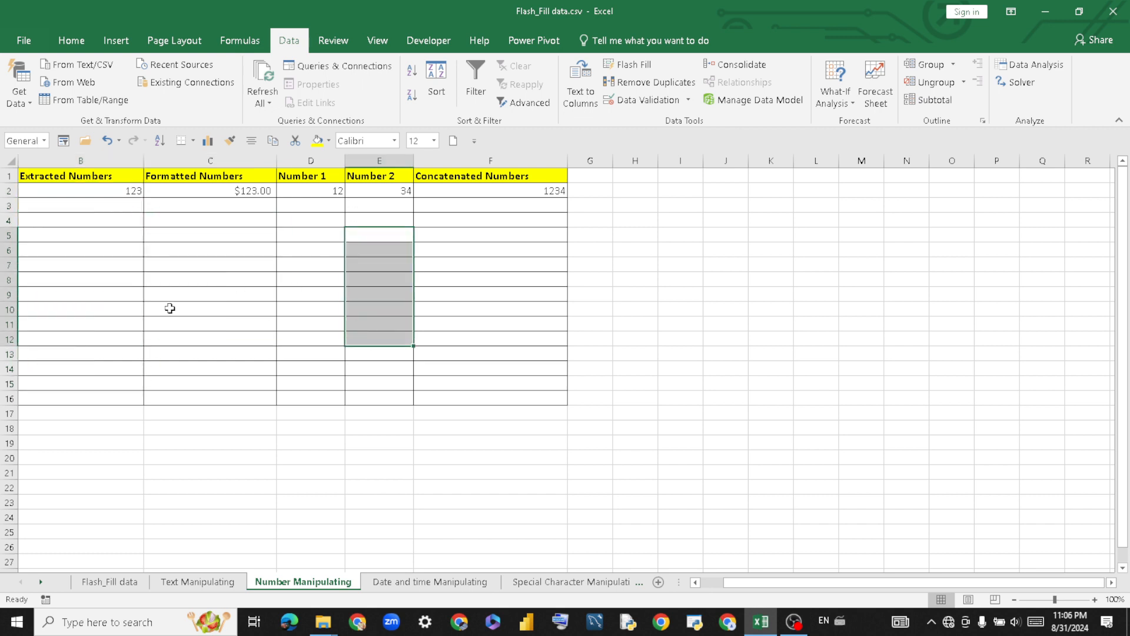
click(108, 207)
click(110, 191)
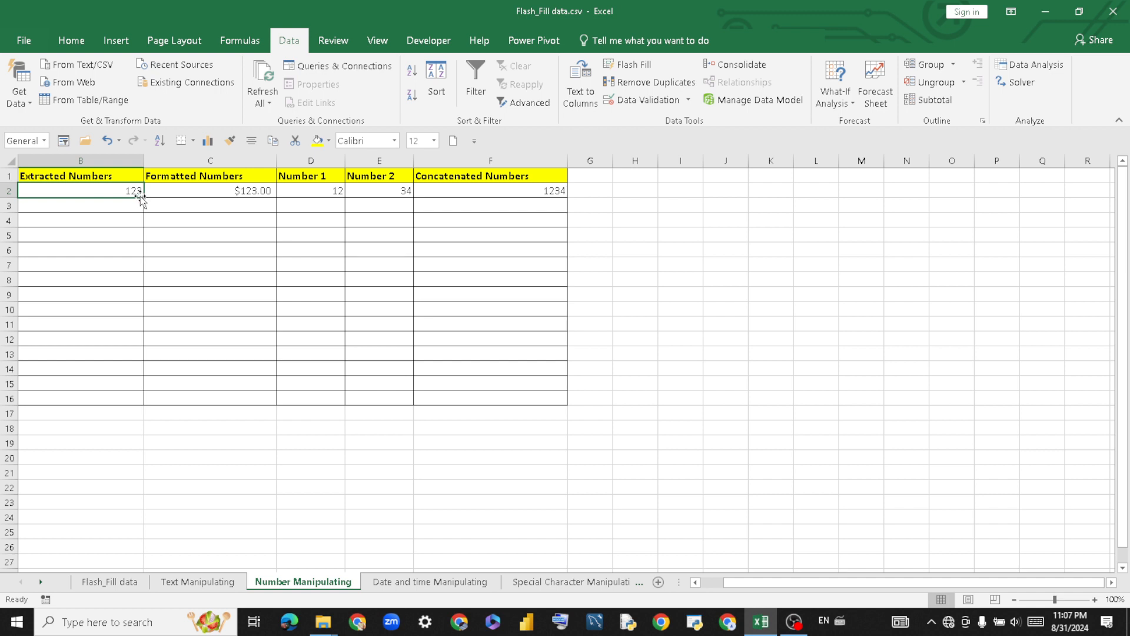
drag(143, 197, 155, 400)
click(153, 414)
click(174, 450)
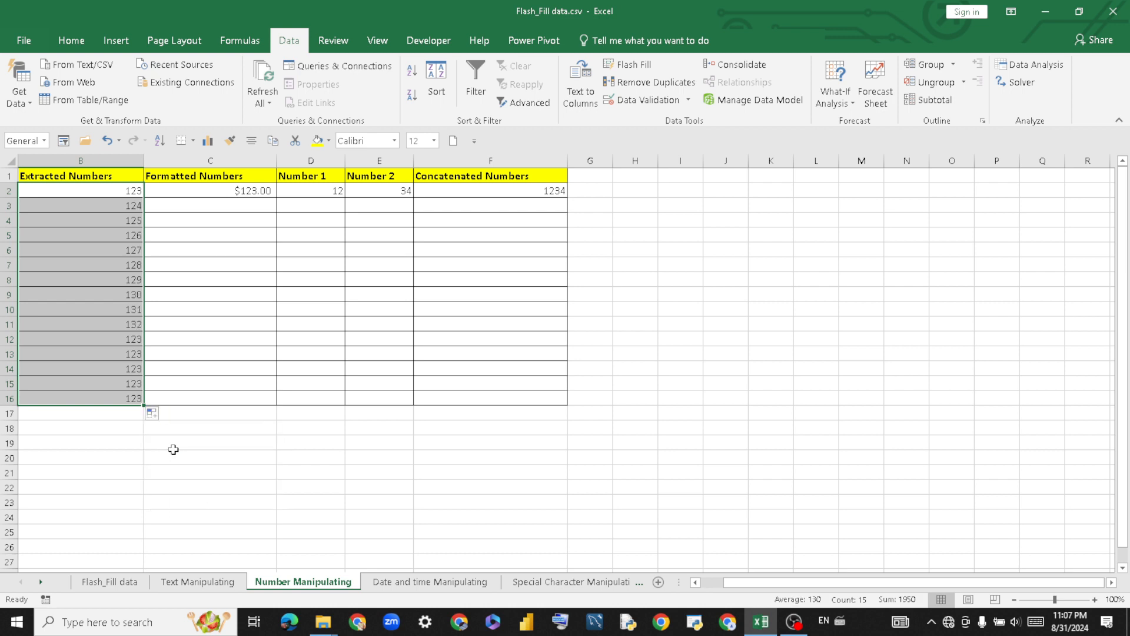
click(196, 236)
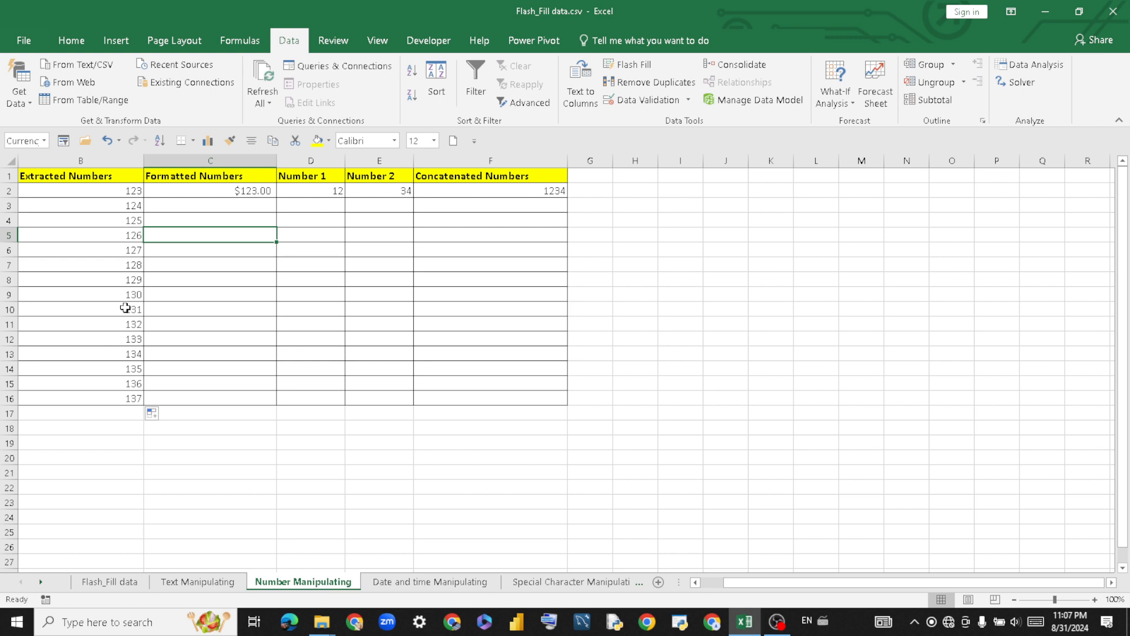
Bring up the open File Explorer windows from the taskbar.
click(349, 486)
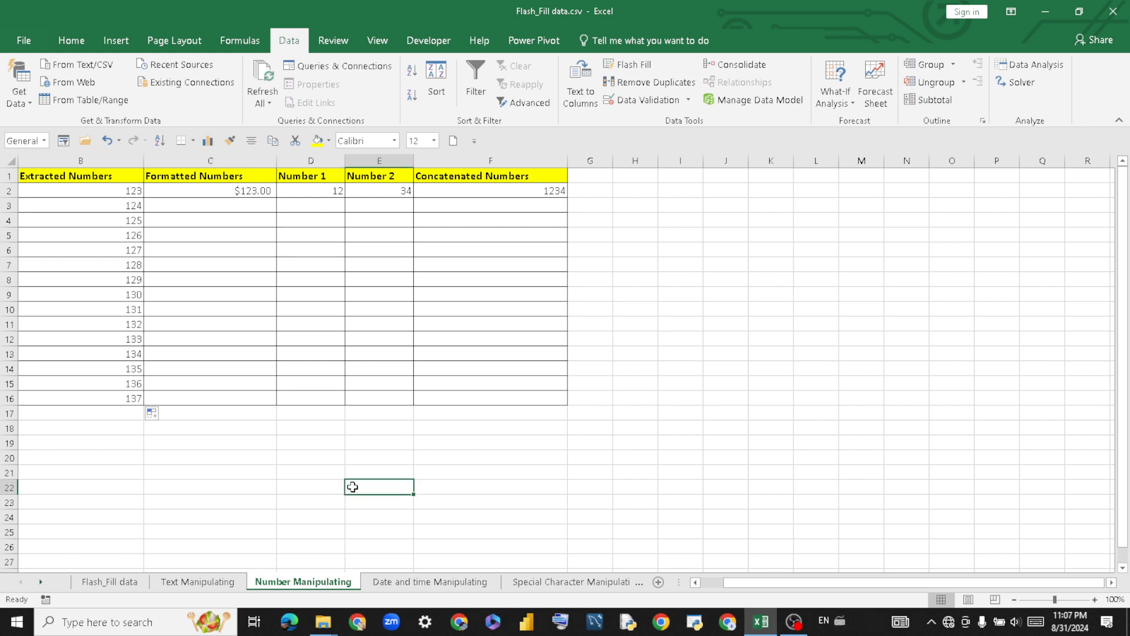
click(131, 558)
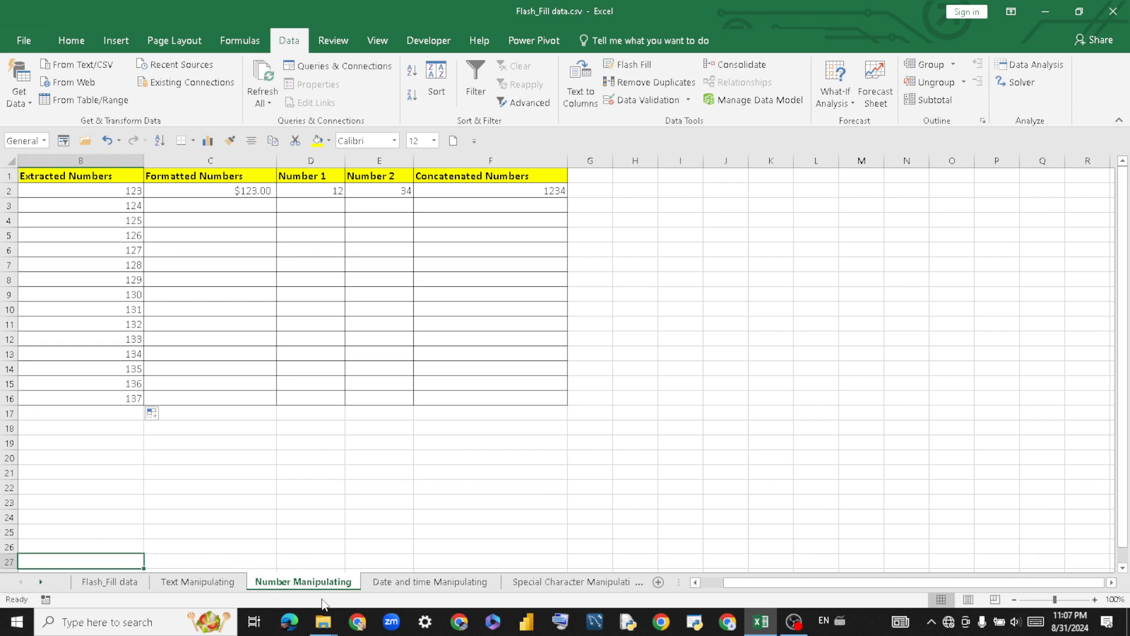
click(325, 623)
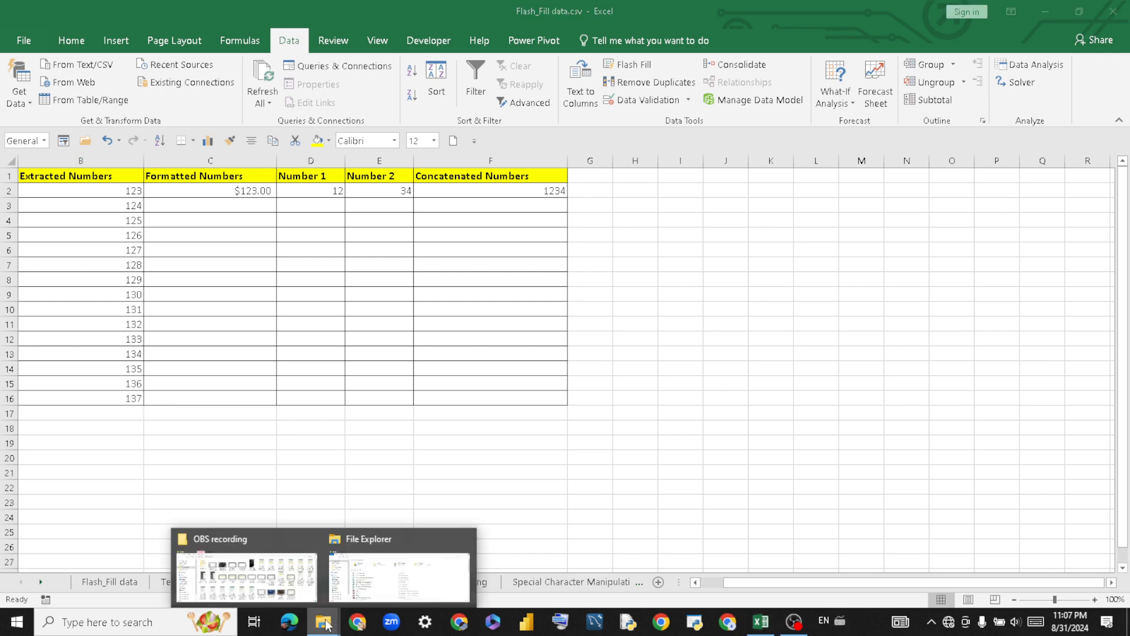
Open Number_Manipulation_Example.csv from File Explorer's Recent files.
click(359, 568)
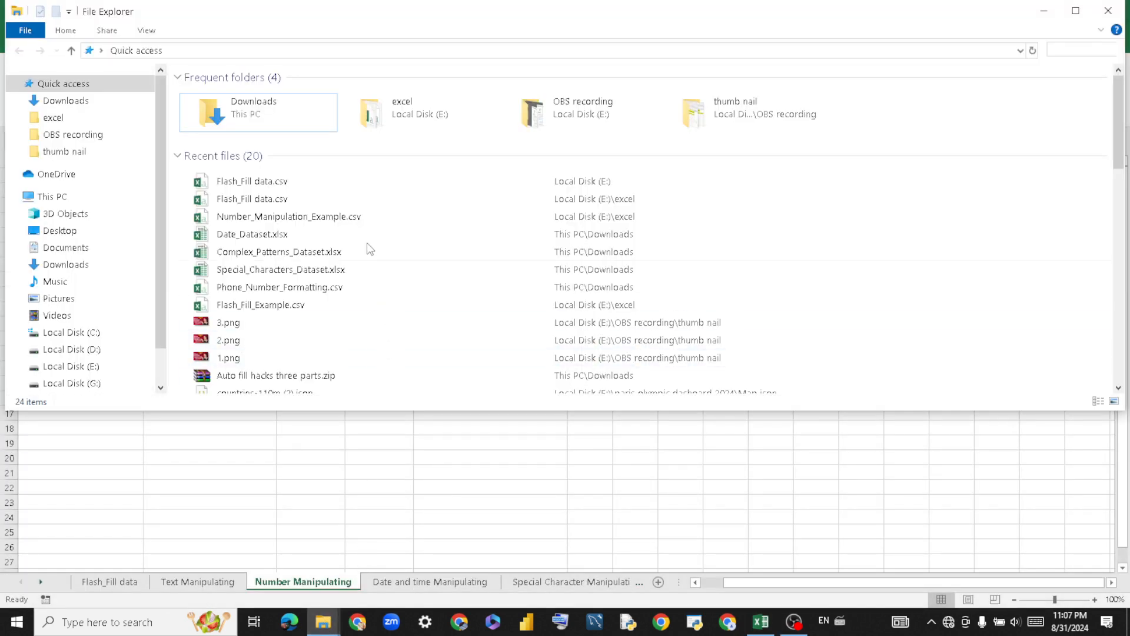
click(345, 221)
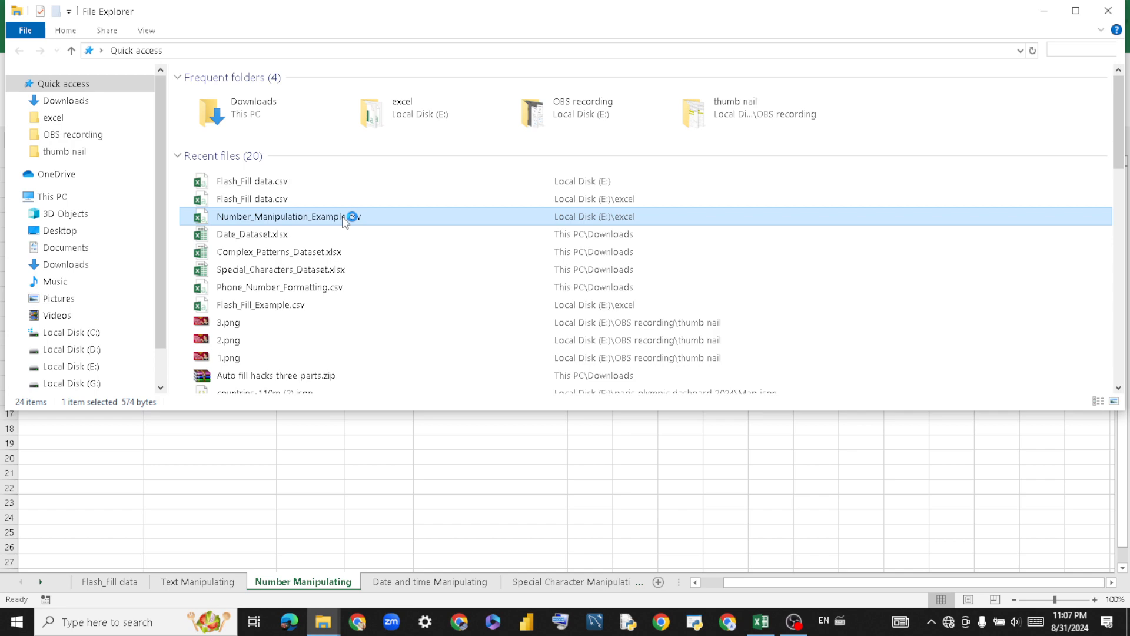
double_click(344, 219)
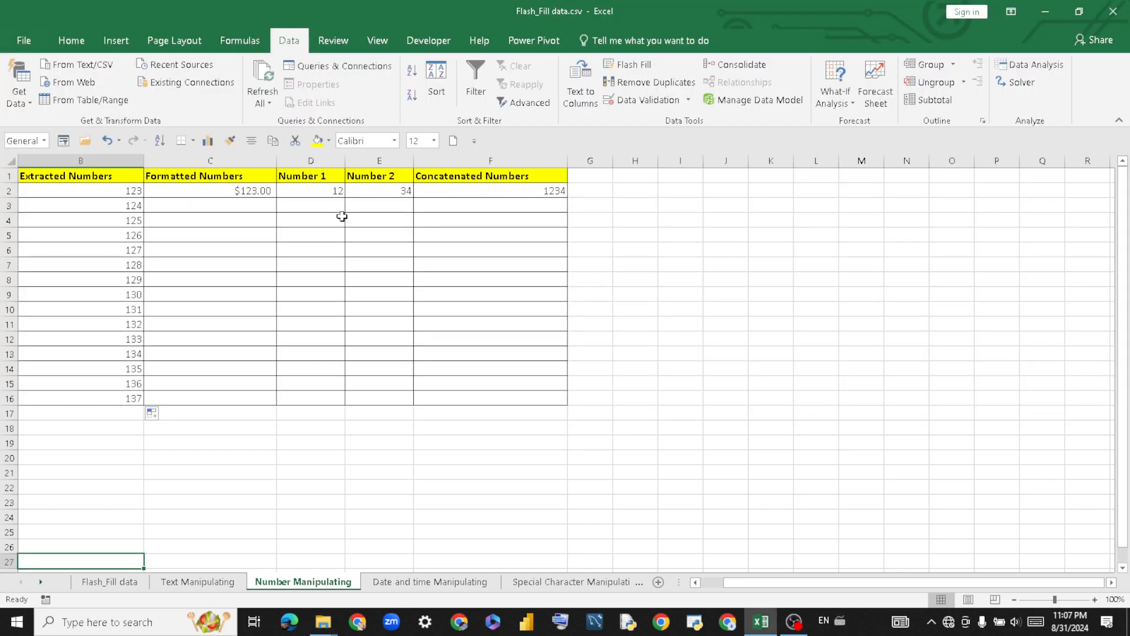
click(478, 458)
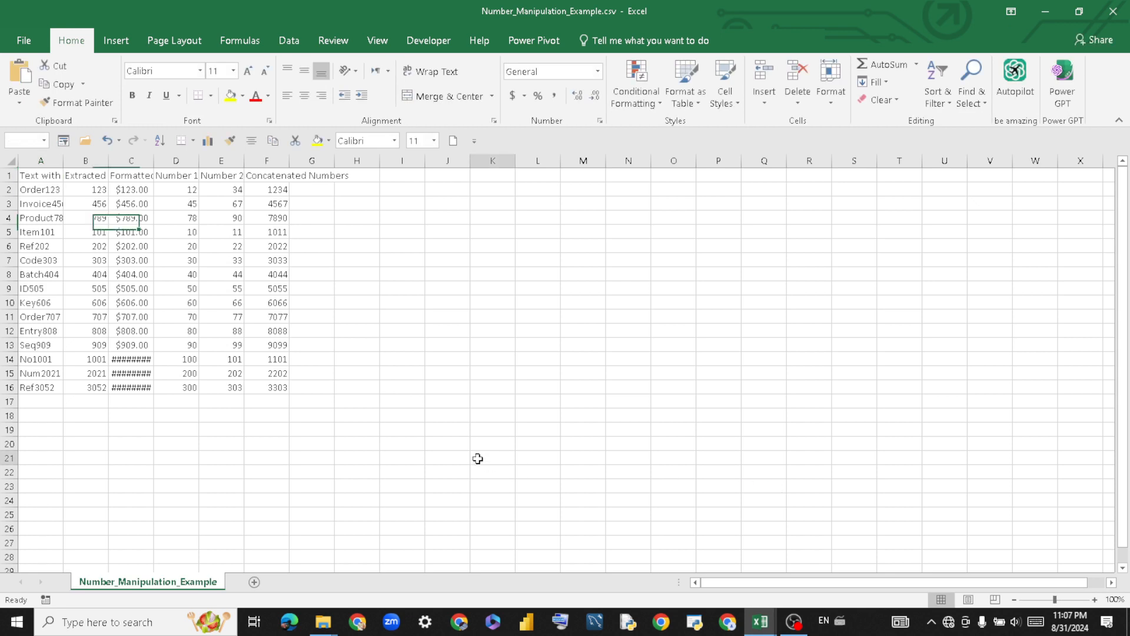
Copy the A1:G17 example table and paste it over B1:F17 in the Flash_Fill data workbook.
click(362, 387)
drag(29, 174, 328, 399)
key(ctrl+c)
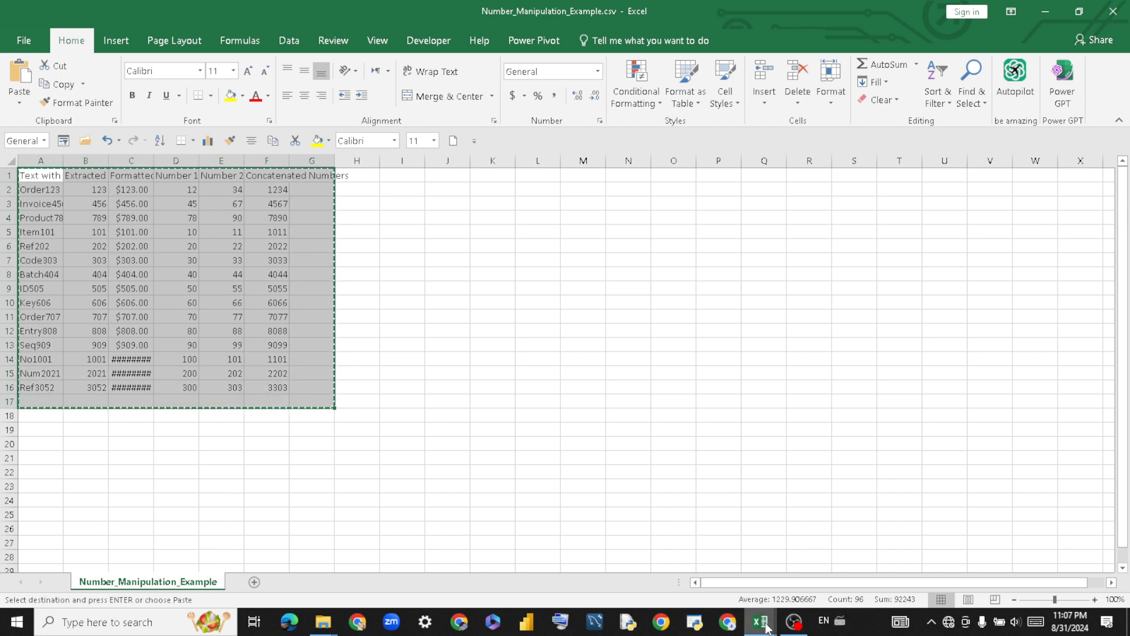
click(761, 622)
click(698, 562)
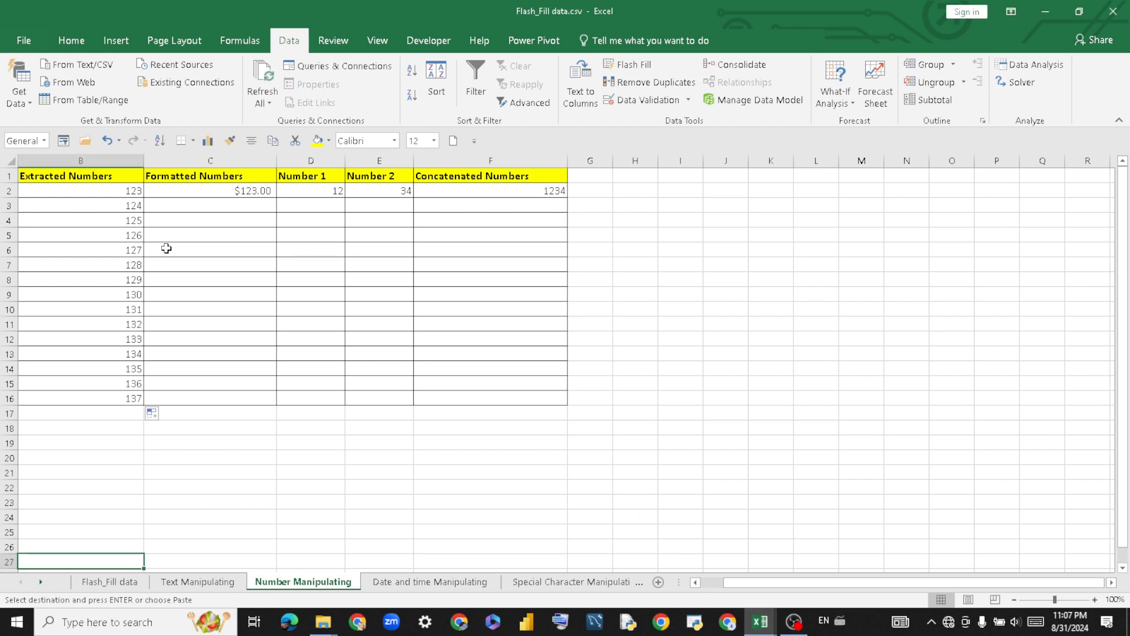
drag(36, 175, 499, 412)
key(ctrl+v)
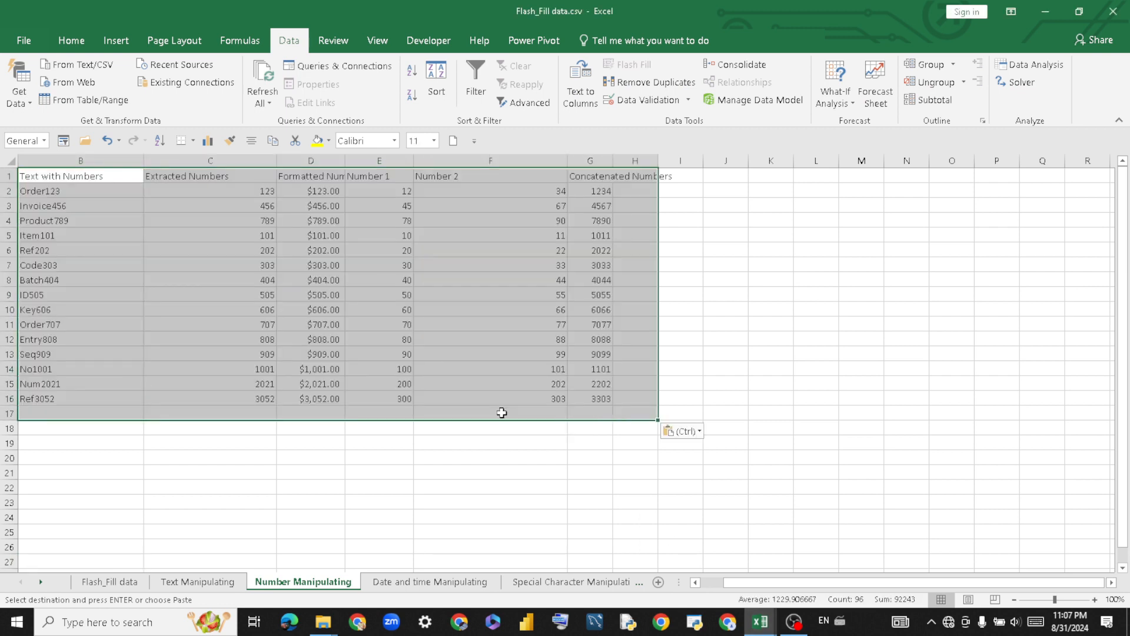
Apply All Borders to the pasted table and enlarge its font to 12 point.
click(194, 141)
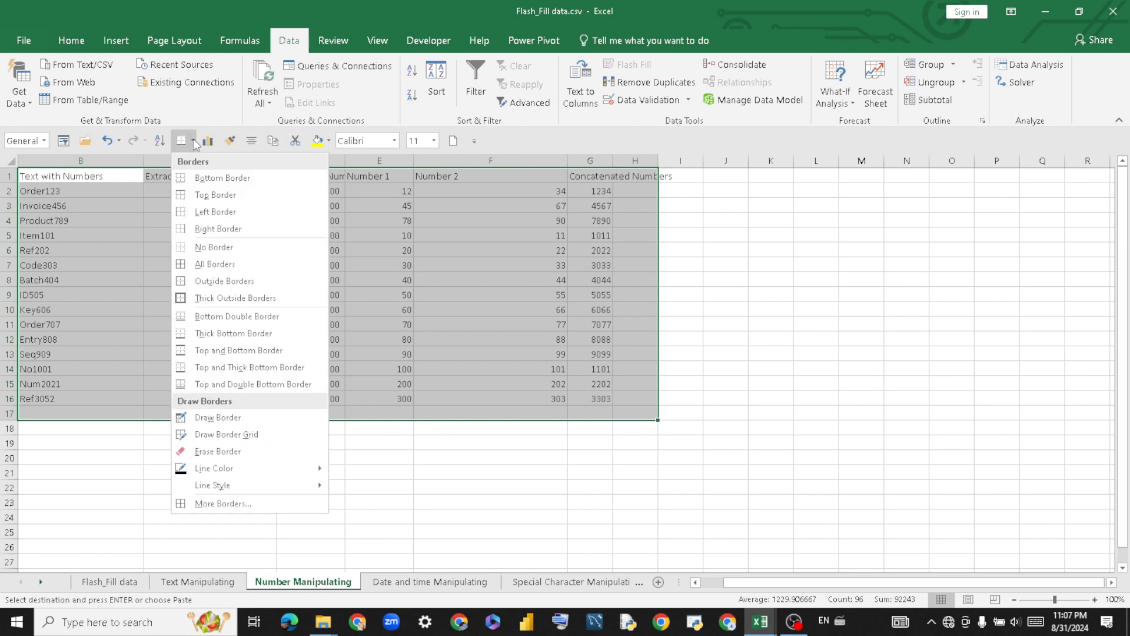
click(215, 265)
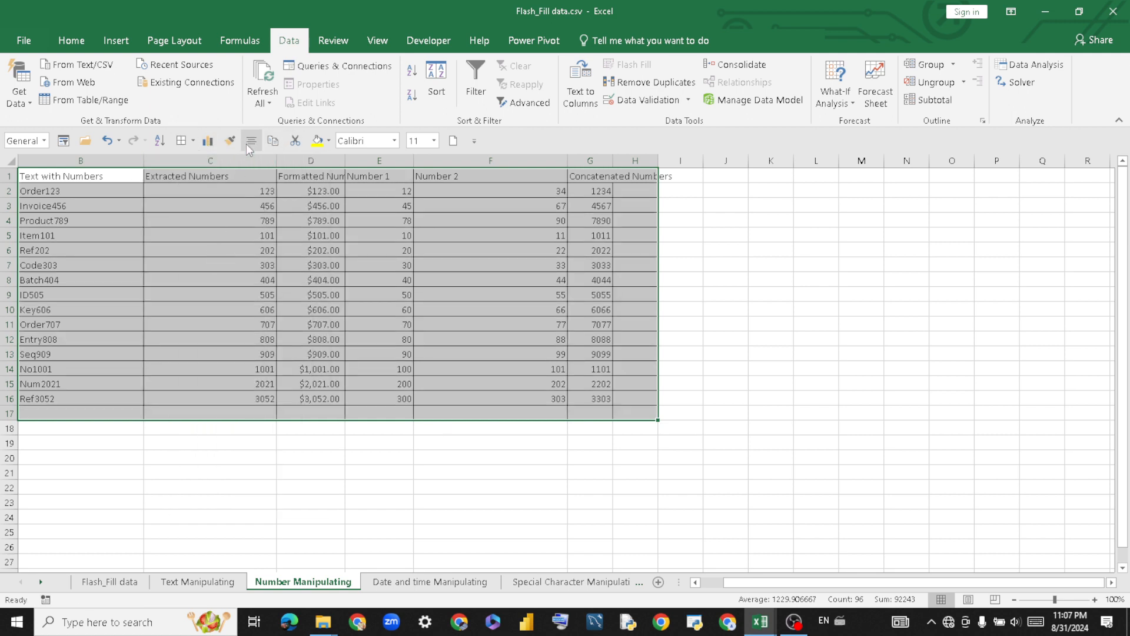
click(71, 40)
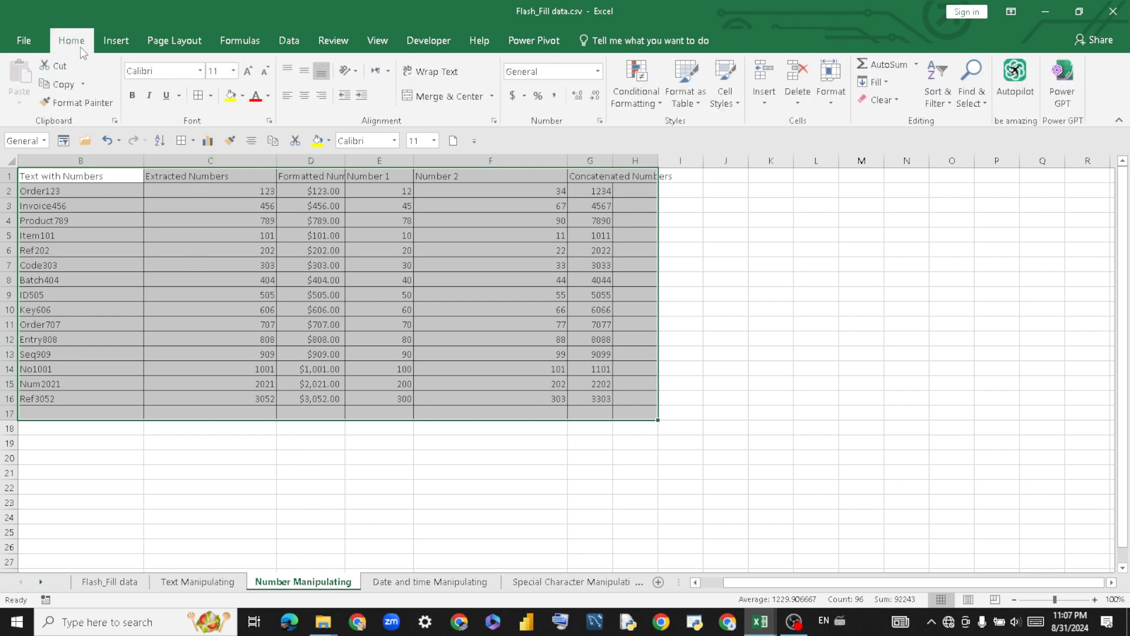
click(248, 71)
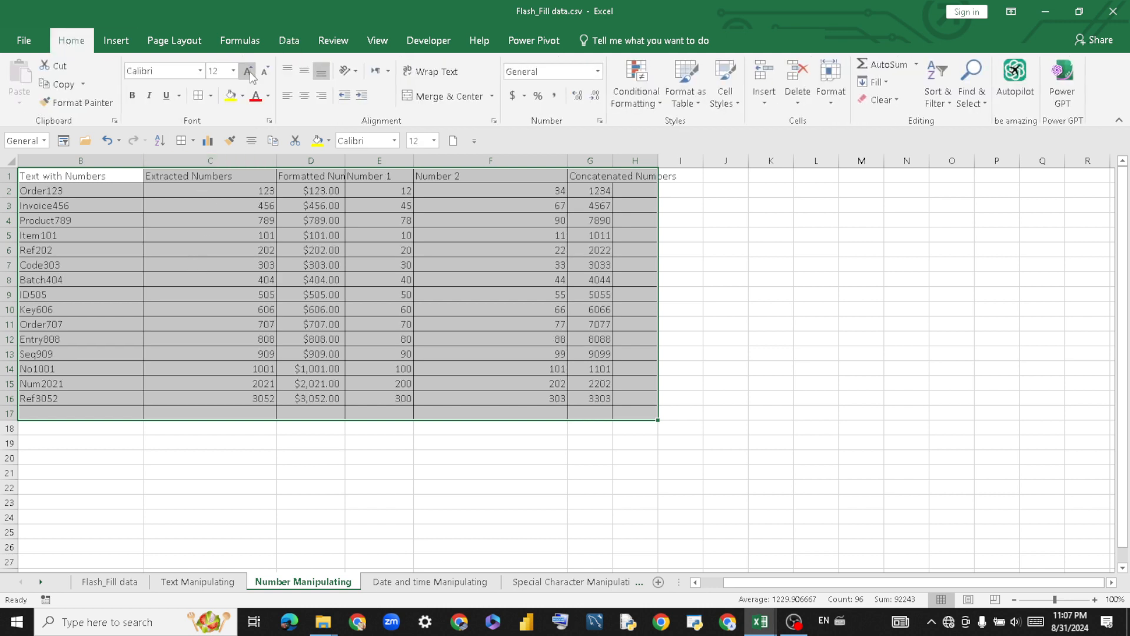
click(207, 443)
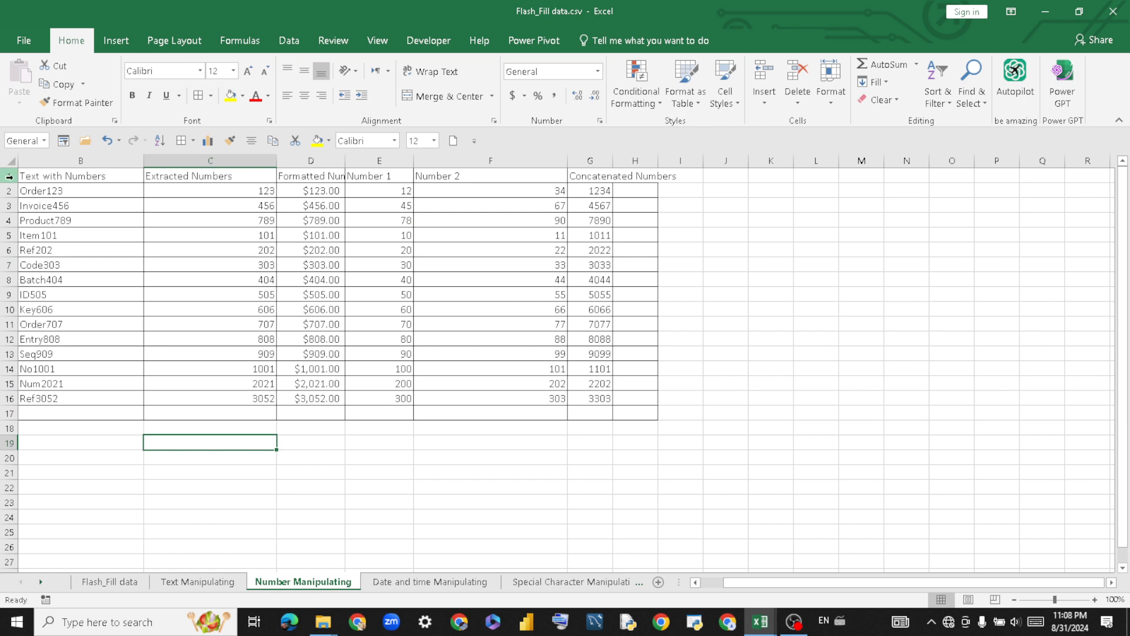
Make the header row B1:H1 bold with a yellow fill.
drag(22, 175, 647, 176)
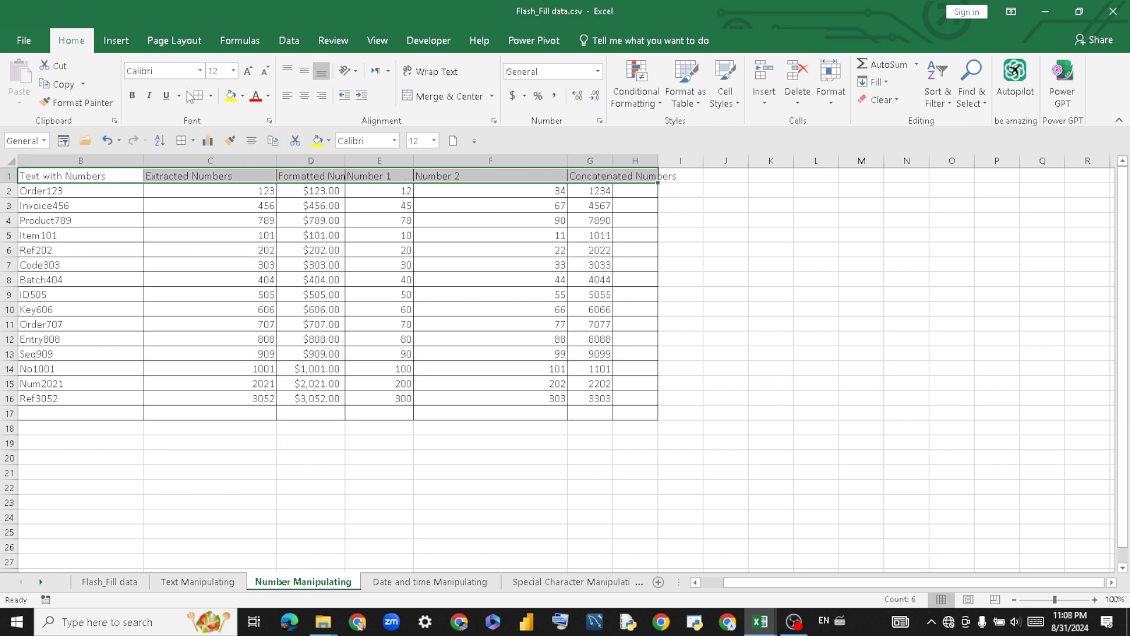
click(133, 96)
click(133, 96)
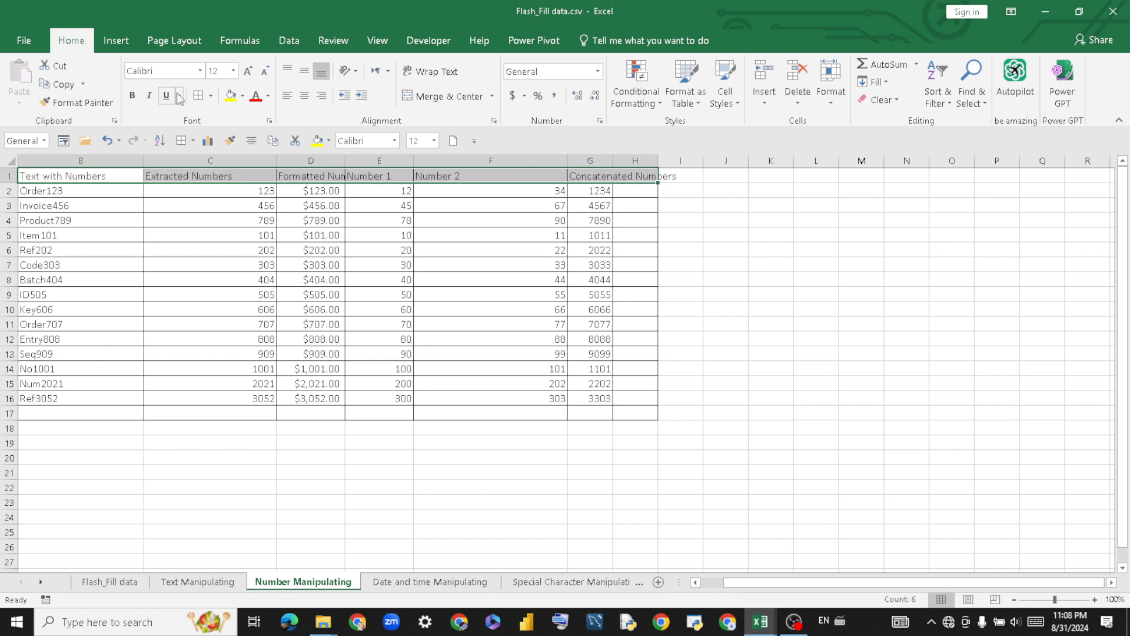
click(132, 96)
click(231, 96)
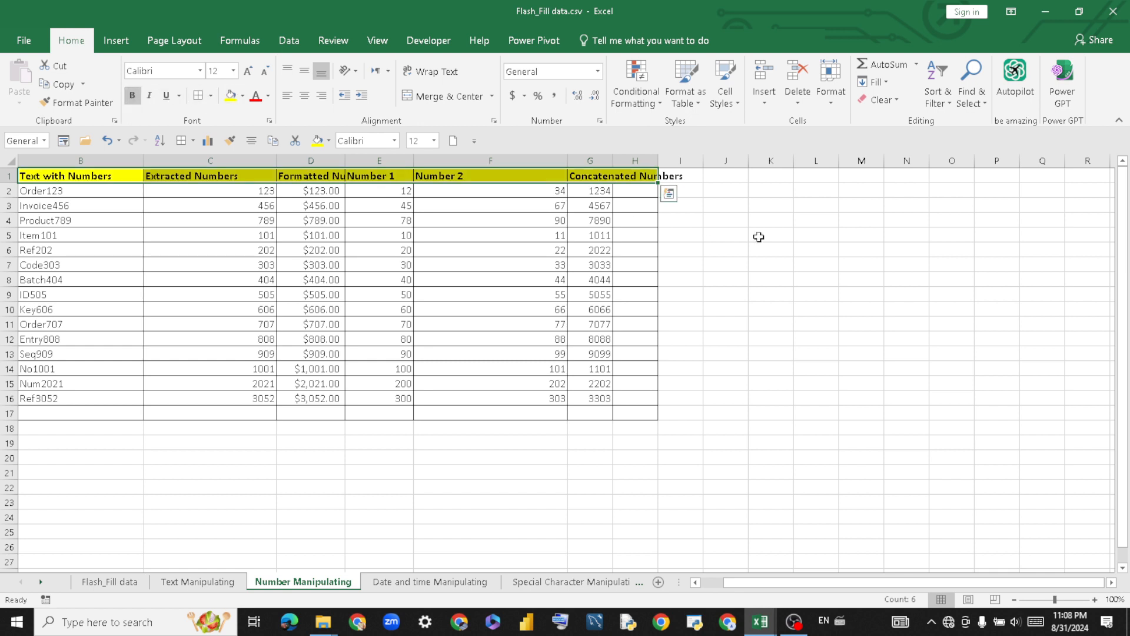
click(804, 249)
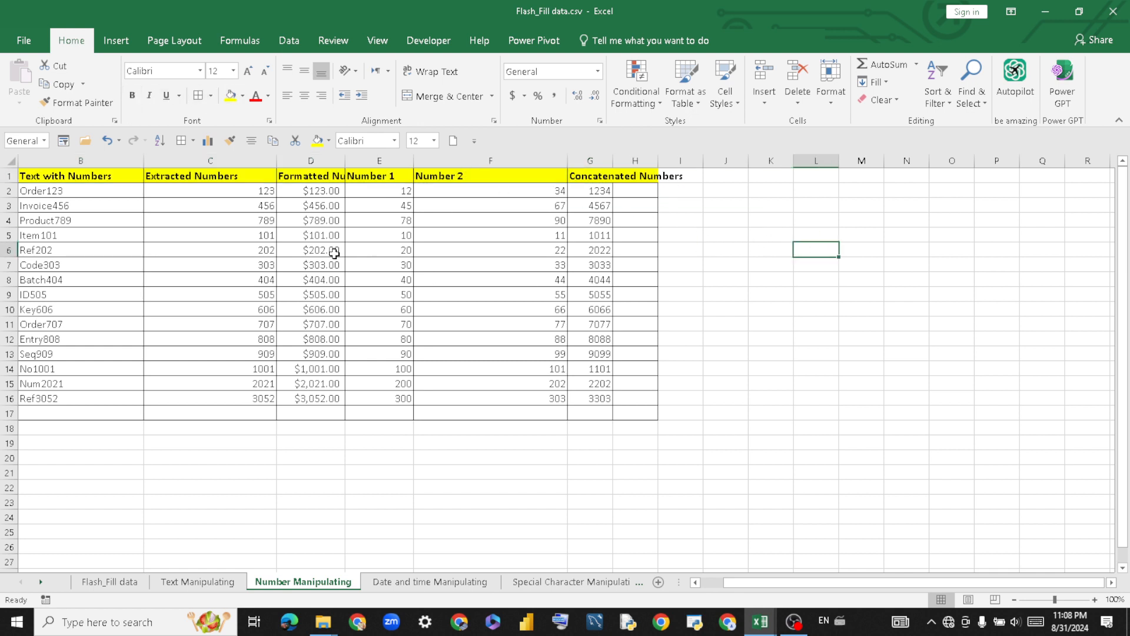
Clear C3:H17, then Flash Fill C2:C17 from the 123 example in Extracted Numbers.
drag(183, 207, 637, 415)
key(Delete)
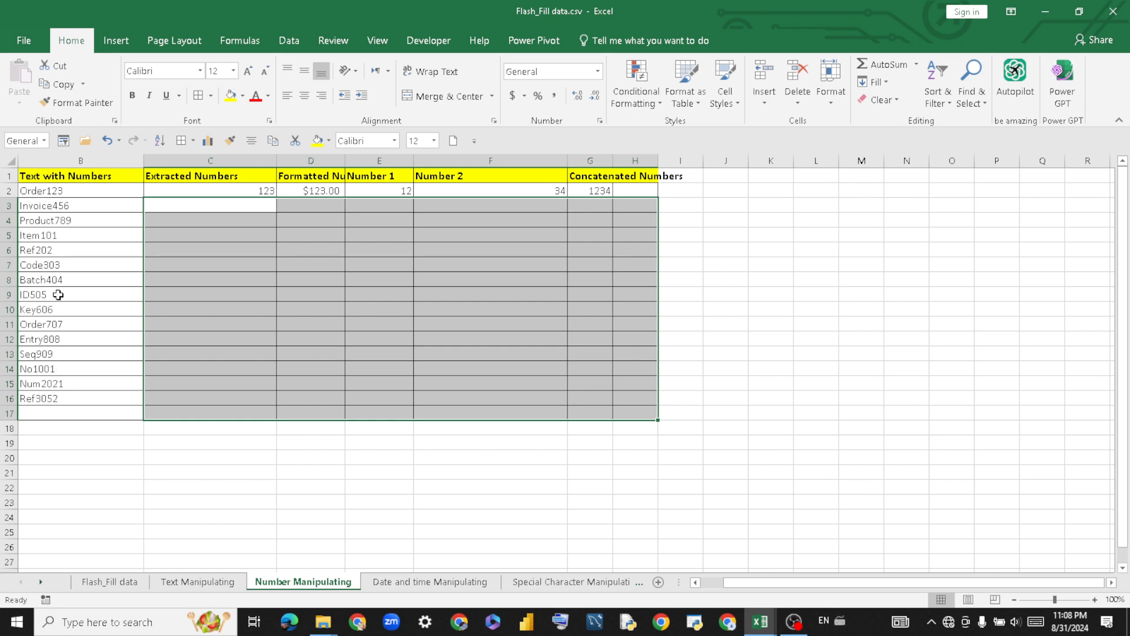
click(176, 189)
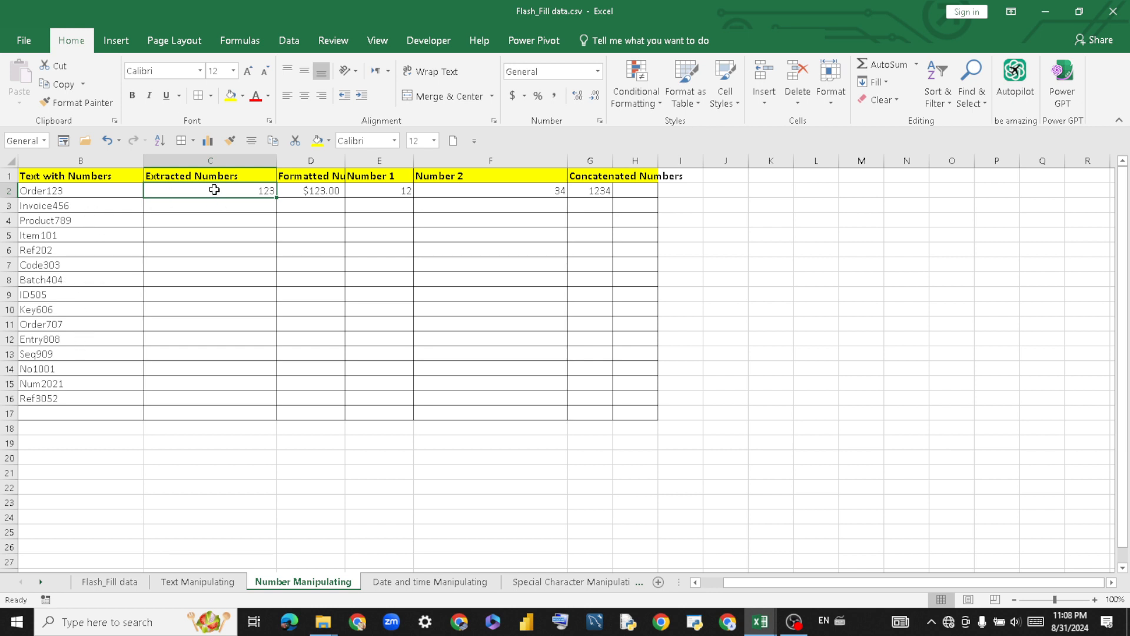
drag(213, 190, 239, 409)
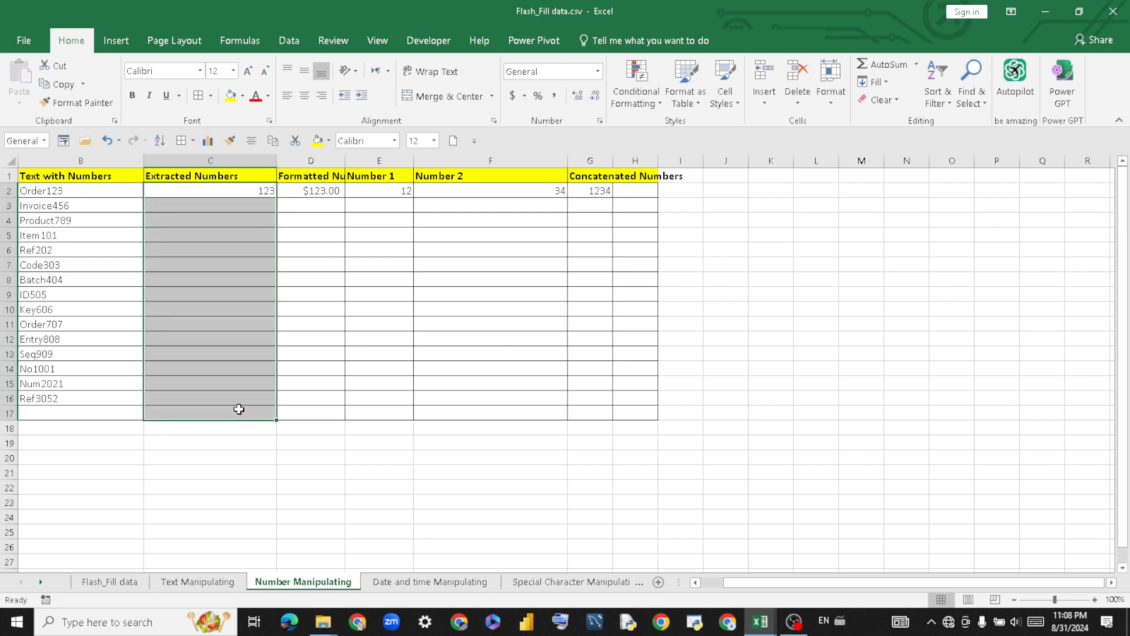
key(ctrl+e)
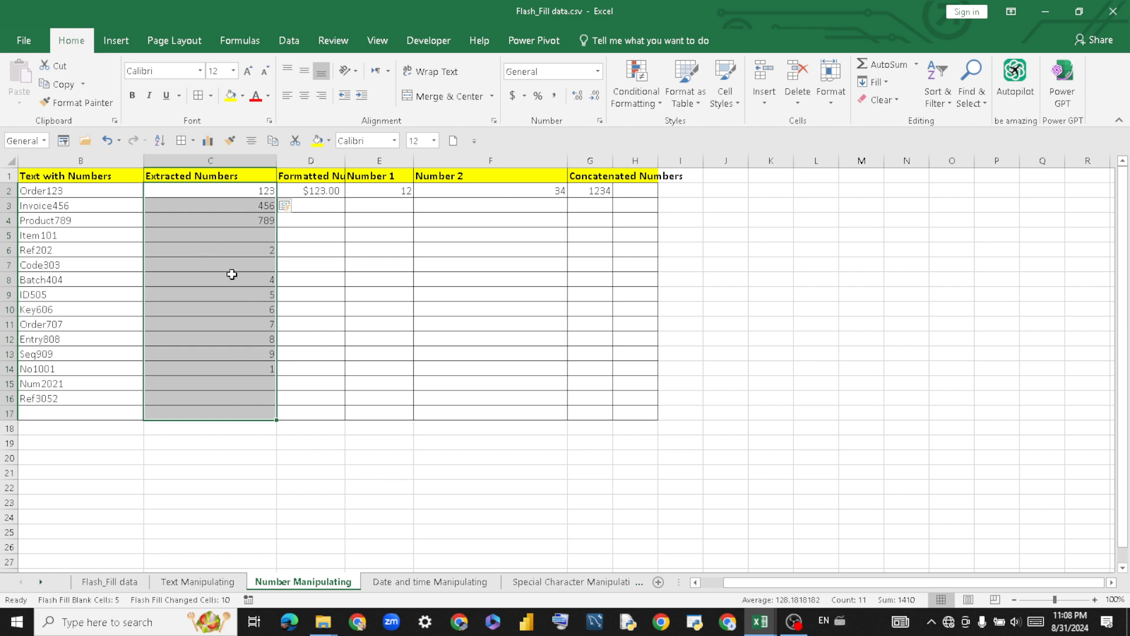
Enter 101 in C5 so Flash Fill corrects Extracted Numbers, then select the whole sheet.
click(229, 238)
text(101)
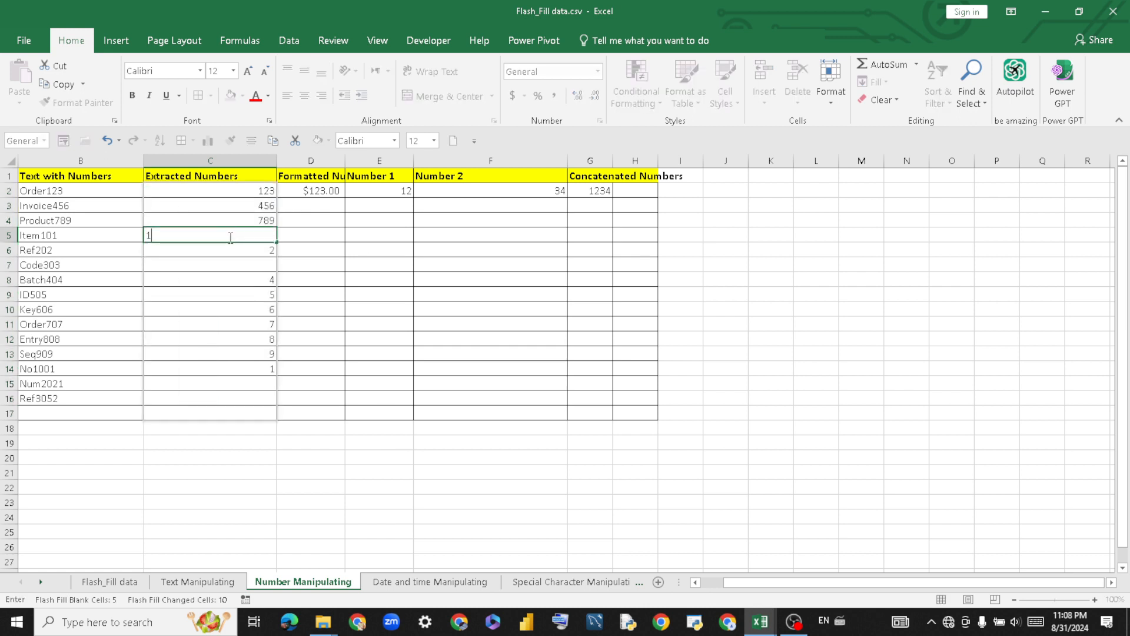
key(Return)
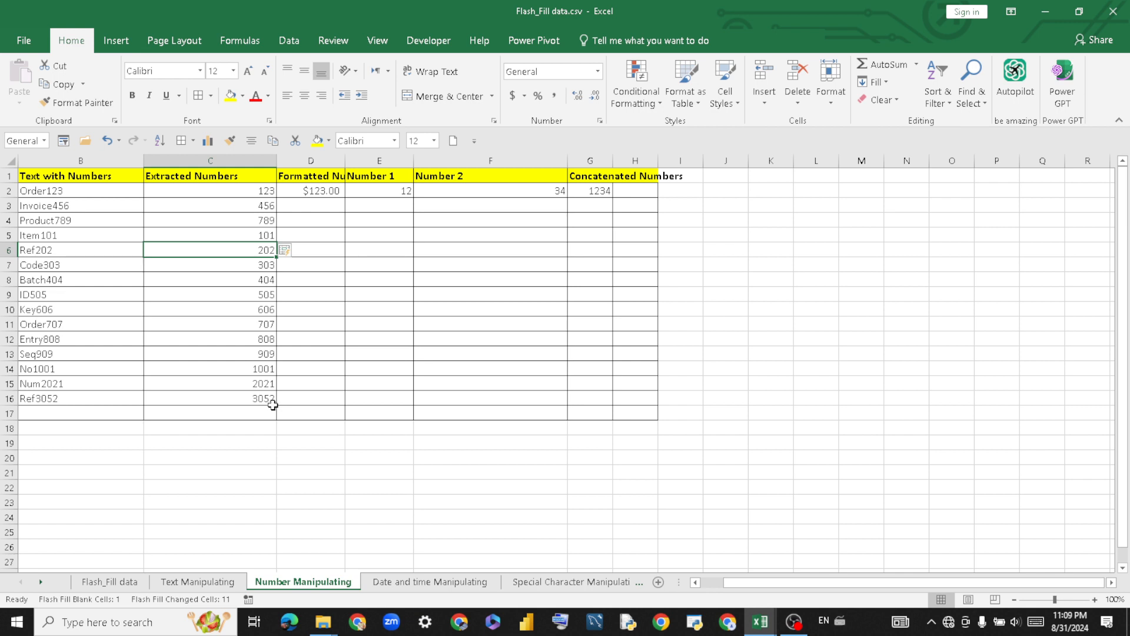
click(324, 214)
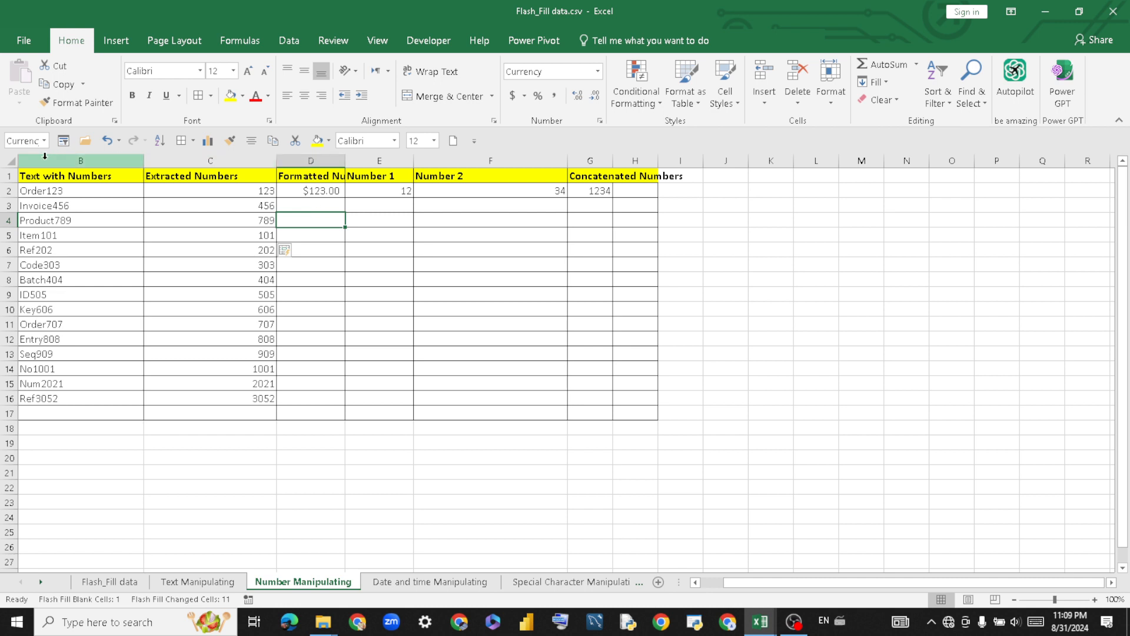
click(10, 162)
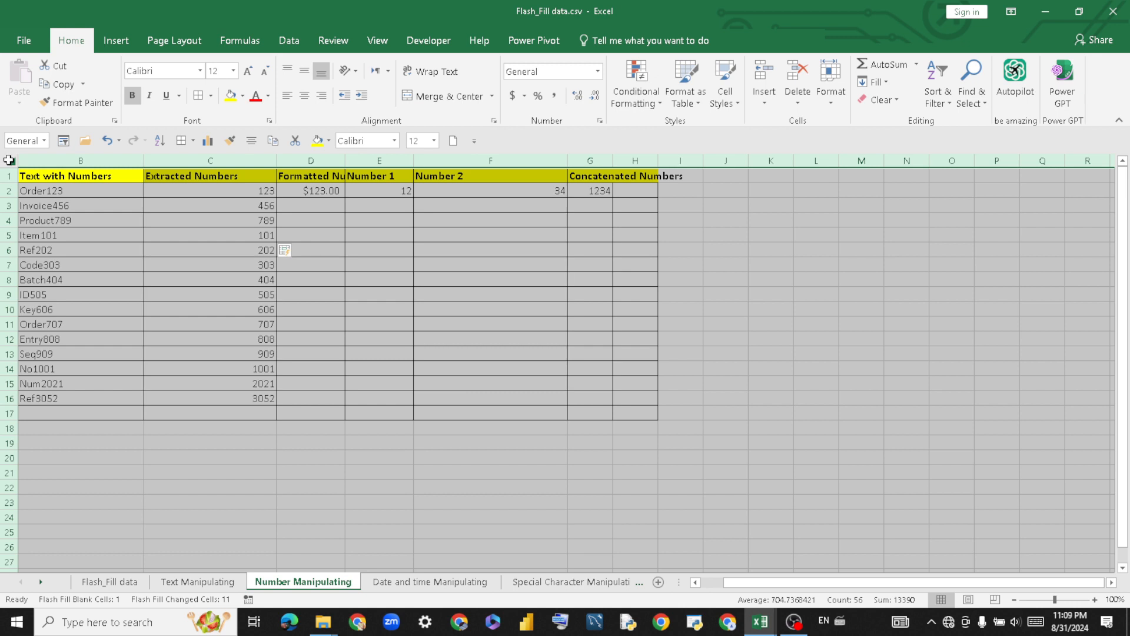
double_click(345, 156)
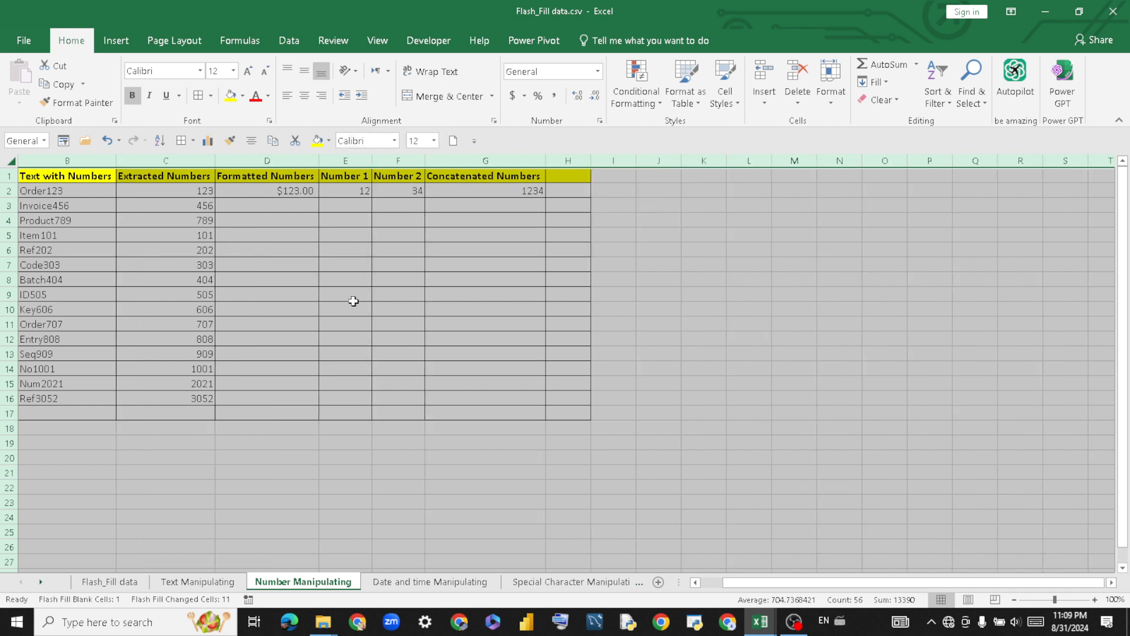
click(422, 374)
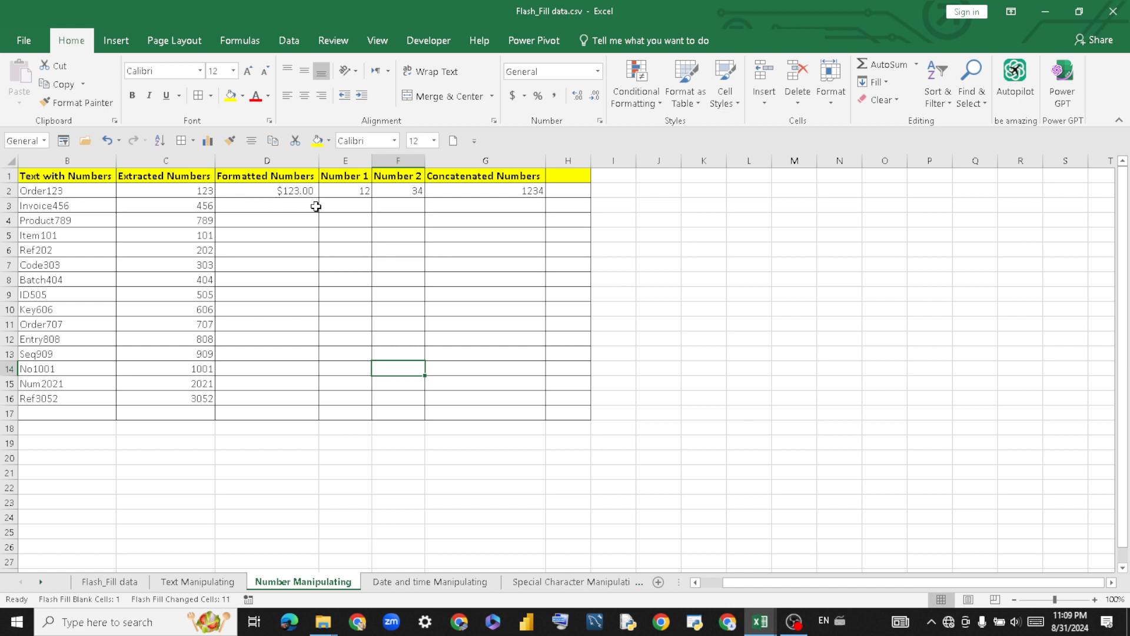
Format D2 as euro accounting and Flash Fill D2:D16 from the Fill menu.
click(288, 190)
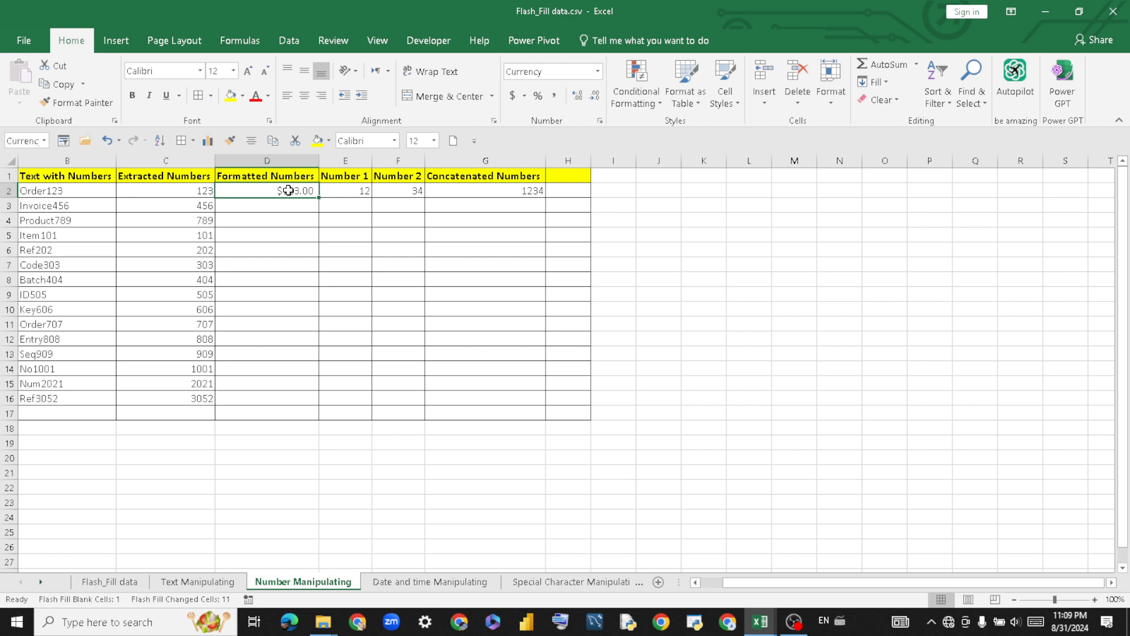
click(525, 97)
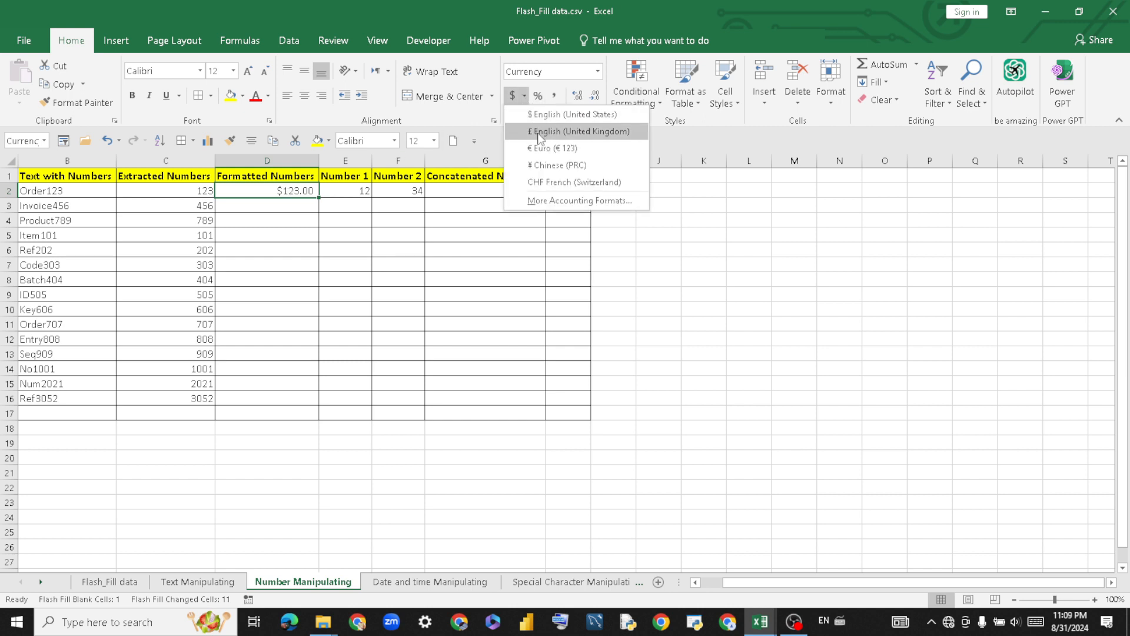
click(547, 149)
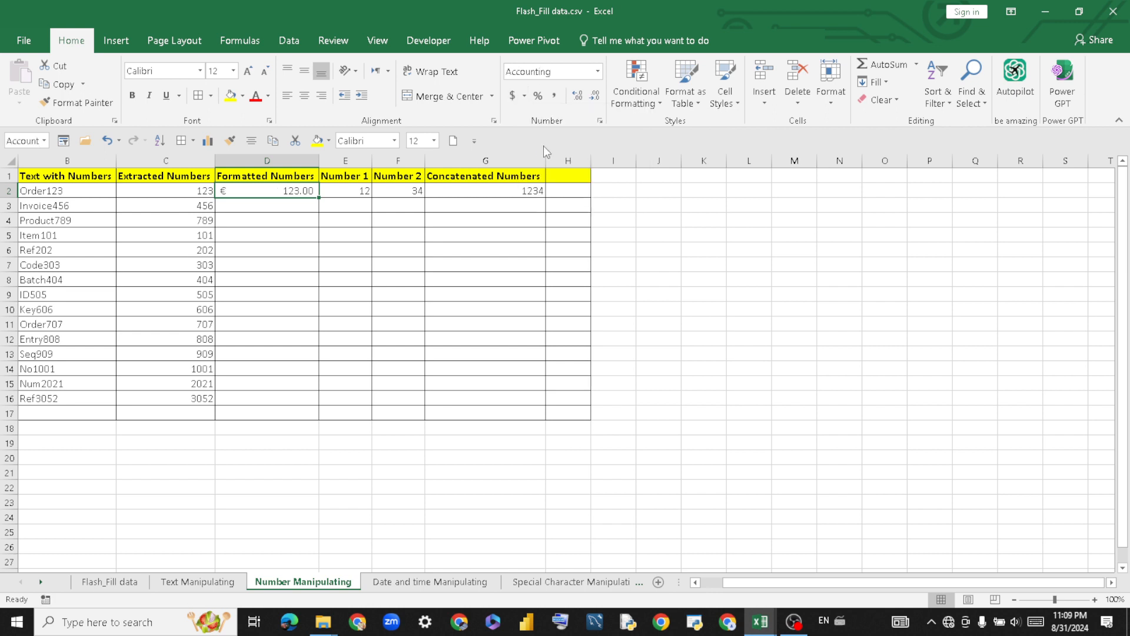
drag(294, 190, 297, 396)
right_click(298, 395)
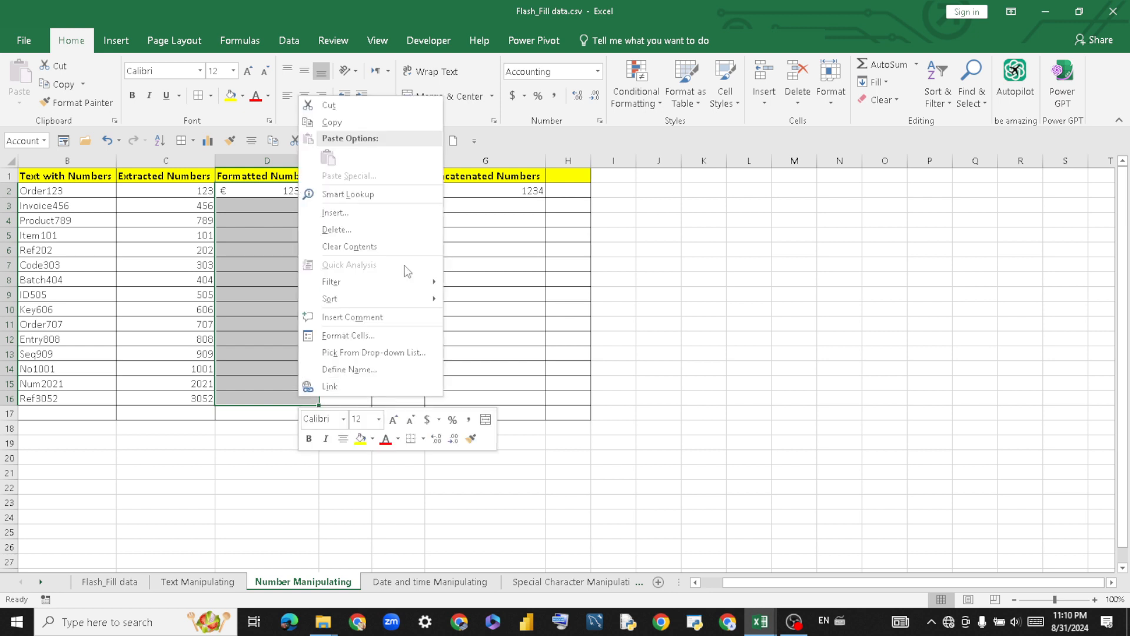
click(885, 84)
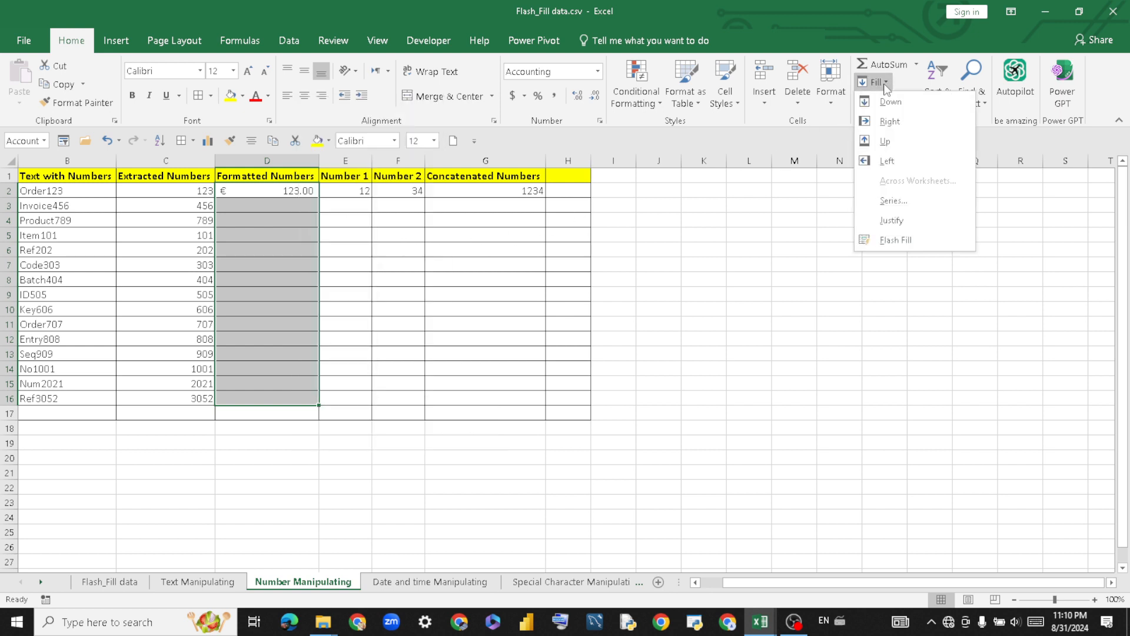
click(919, 238)
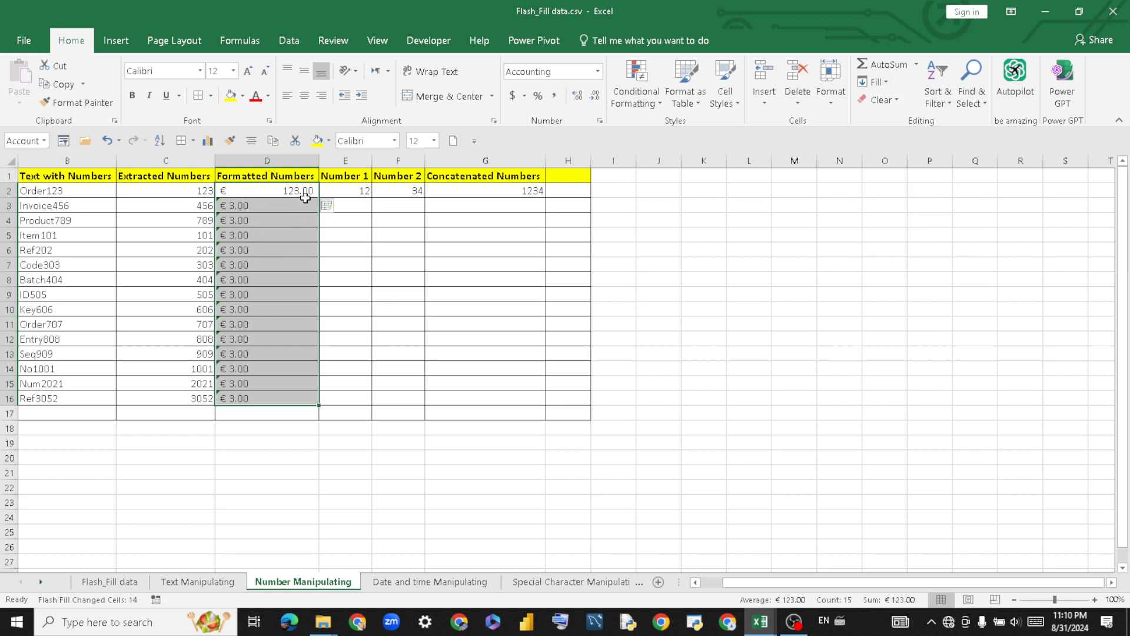
Convert the text-stored Extracted Numbers to real numbers with the error tag's Convert to Number.
click(313, 223)
drag(285, 212, 293, 398)
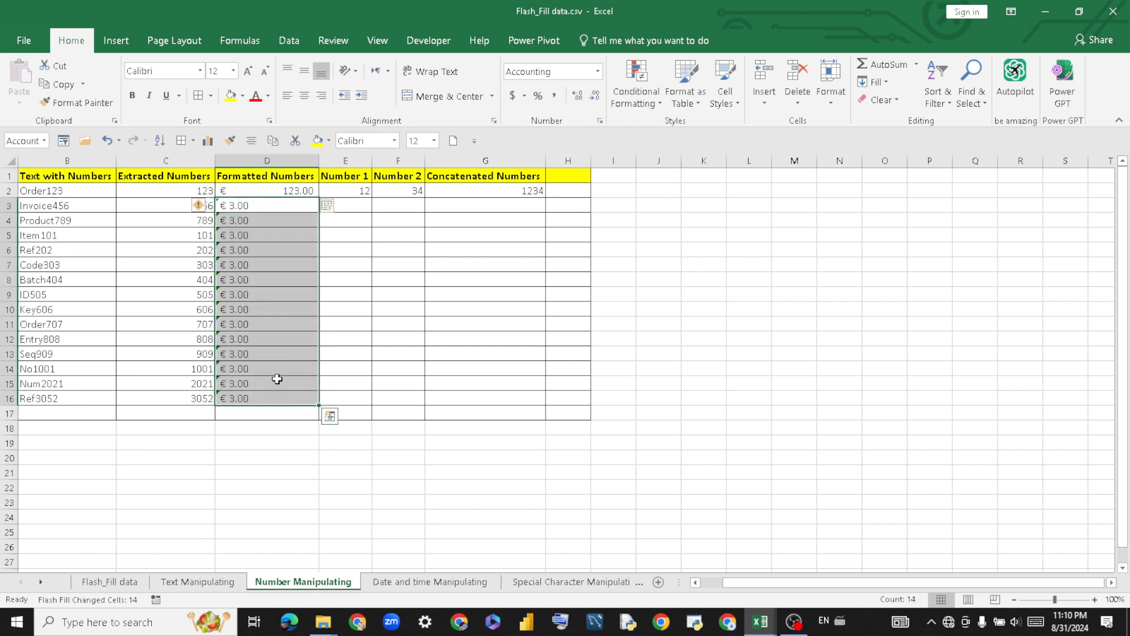
click(197, 206)
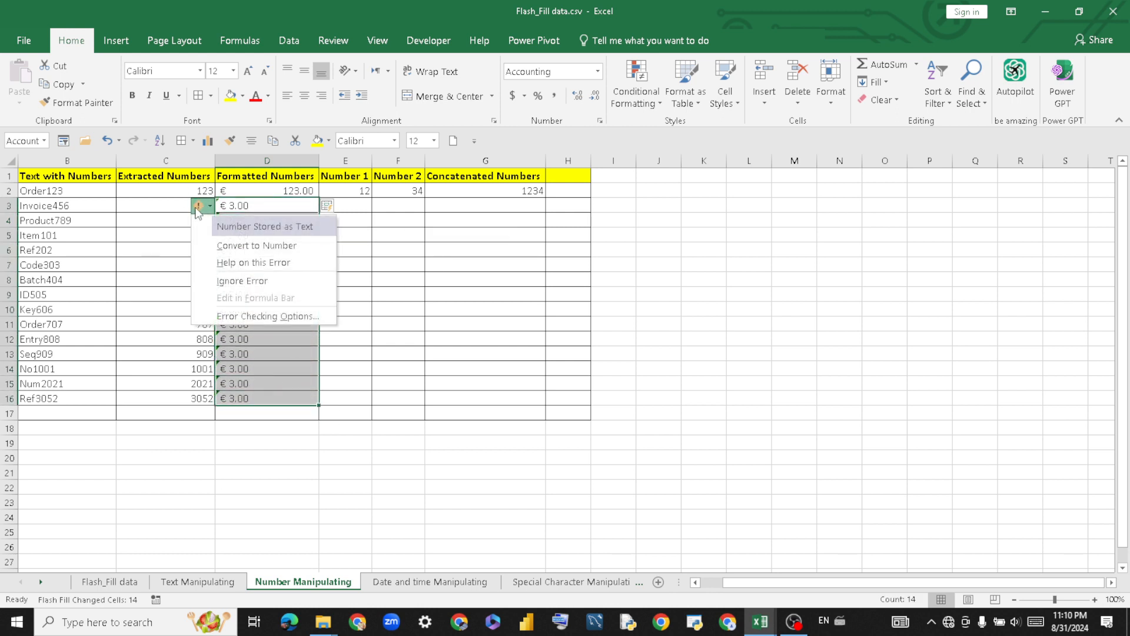
click(236, 246)
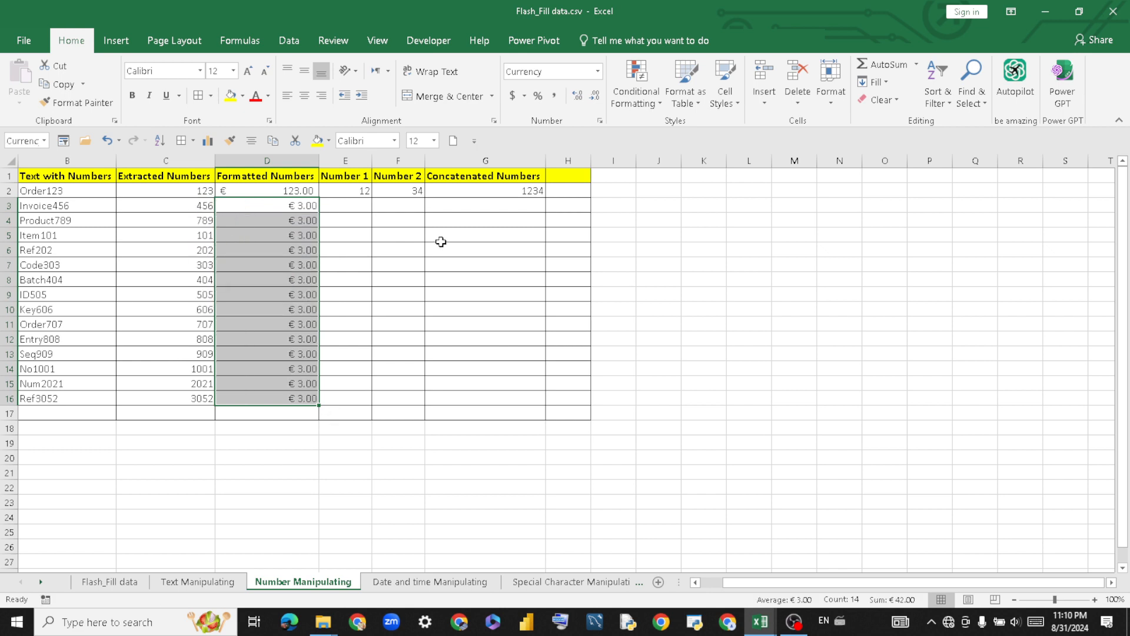
click(418, 263)
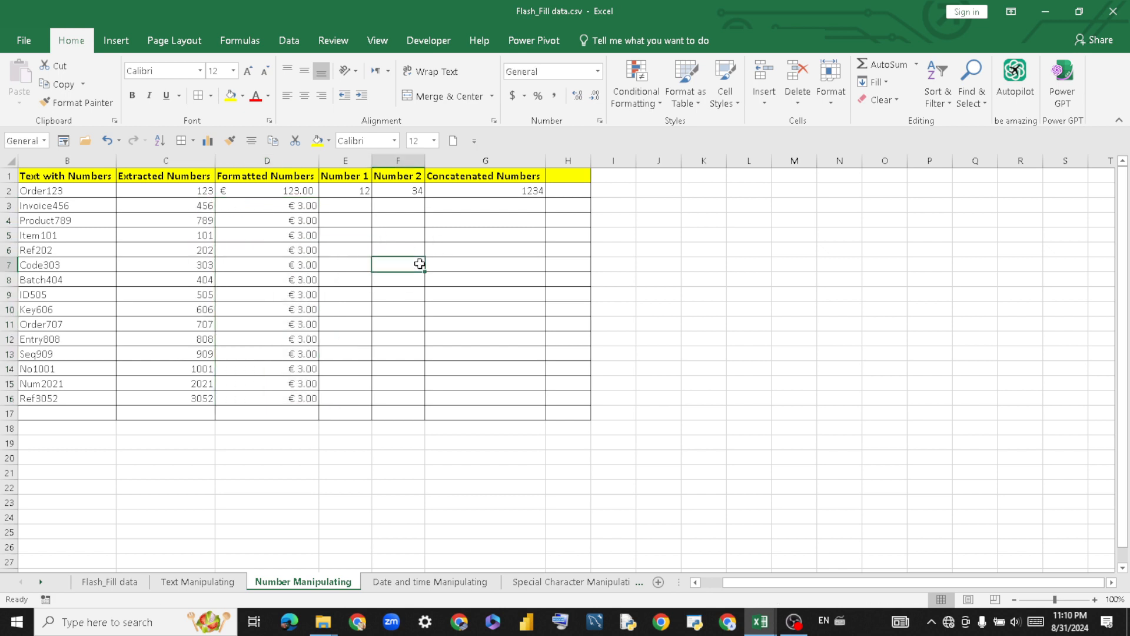
click(259, 202)
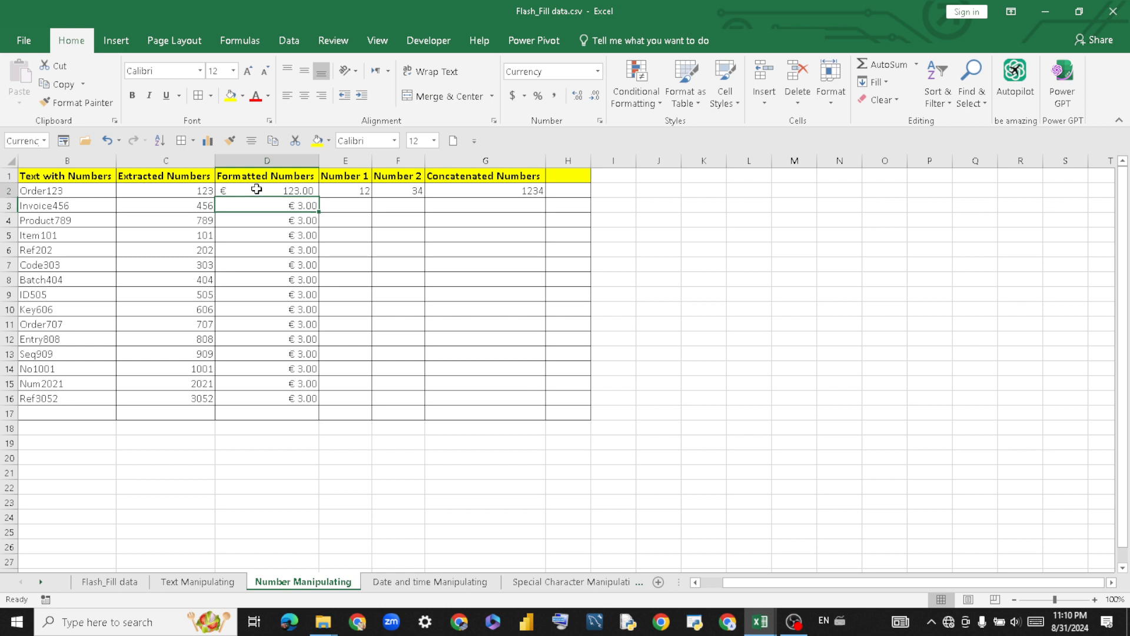
right_click(257, 189)
click(737, 236)
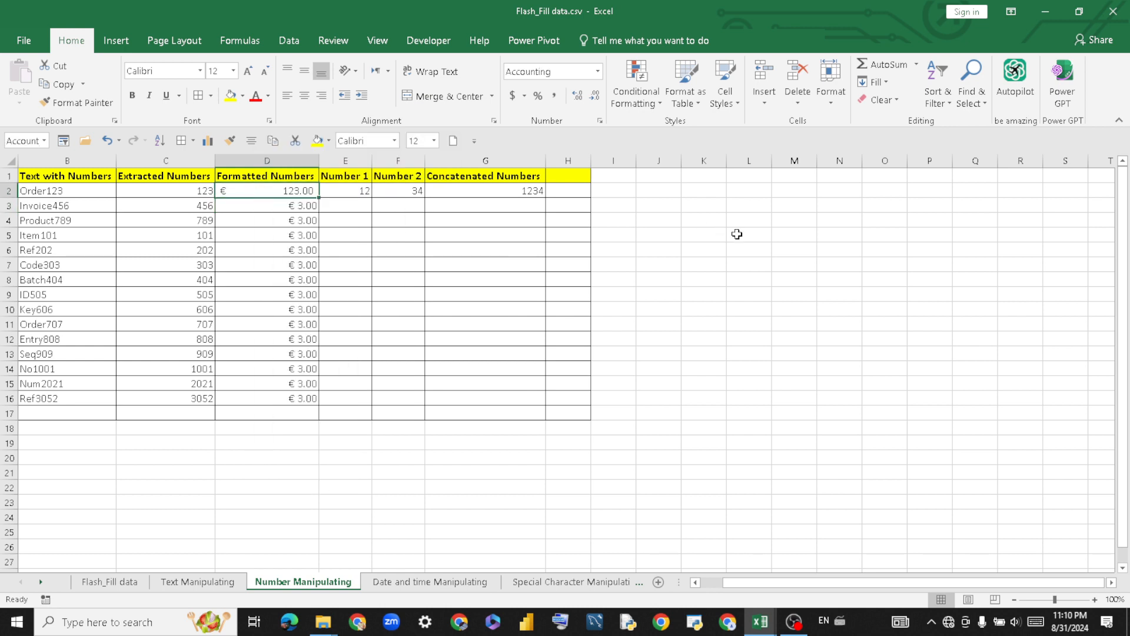
click(378, 350)
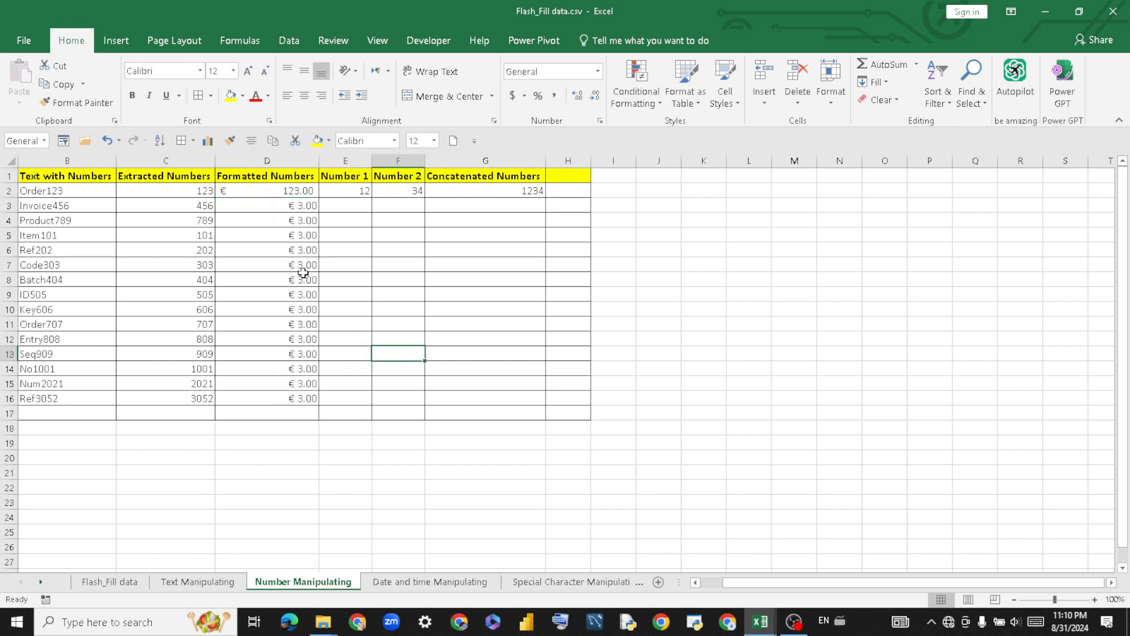
click(105, 583)
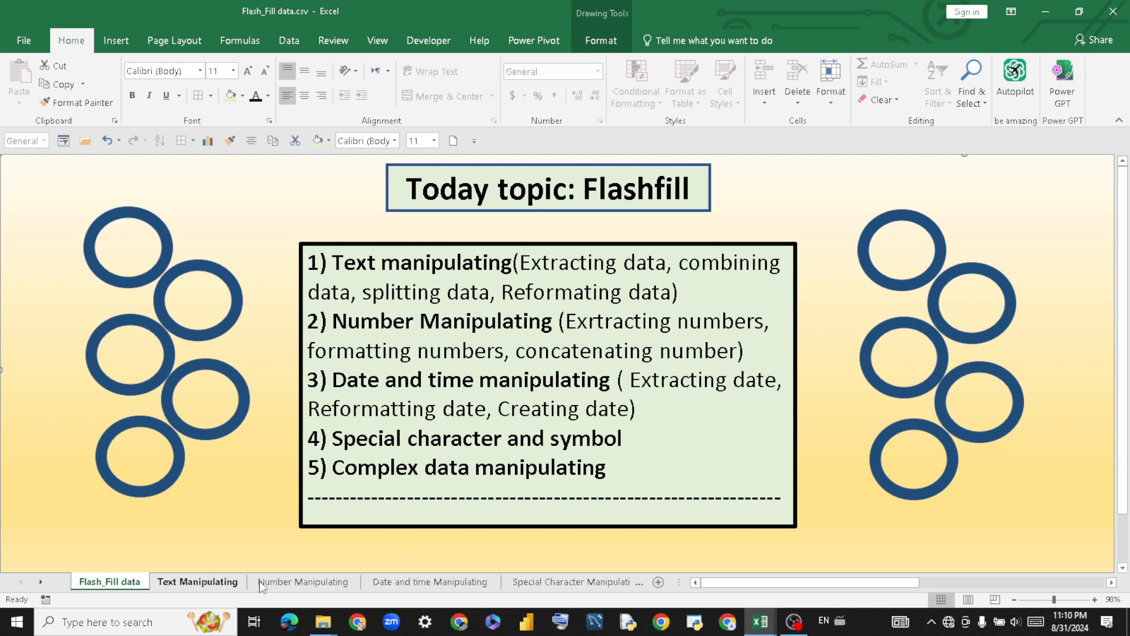
click(292, 582)
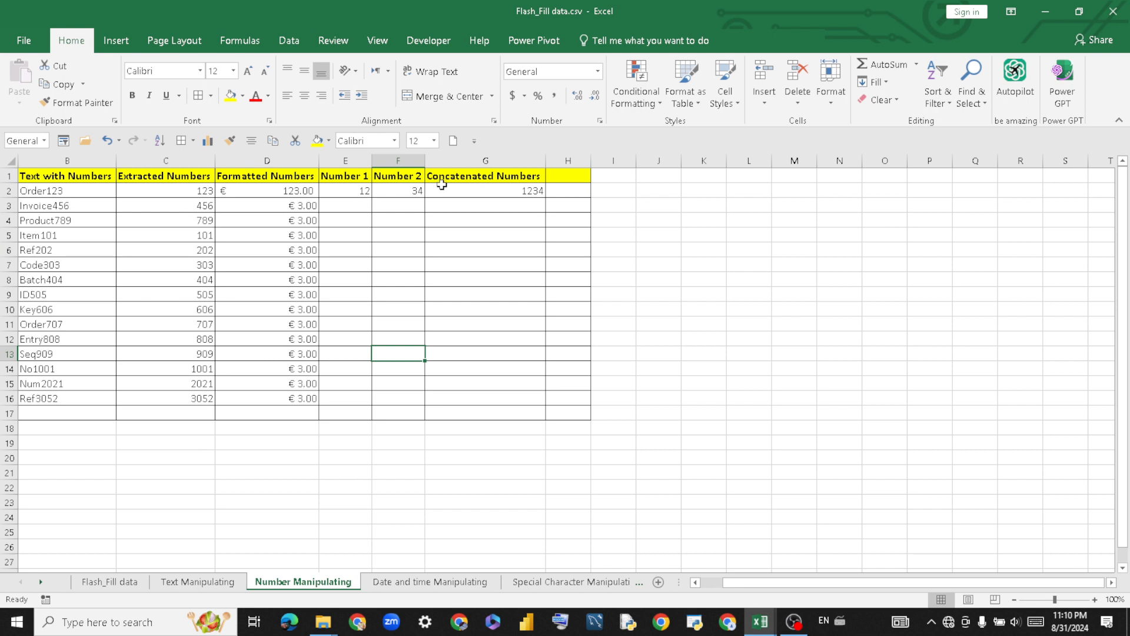
Fill Number 1 from E2 to E16 as a series counting 12 to 26.
click(358, 206)
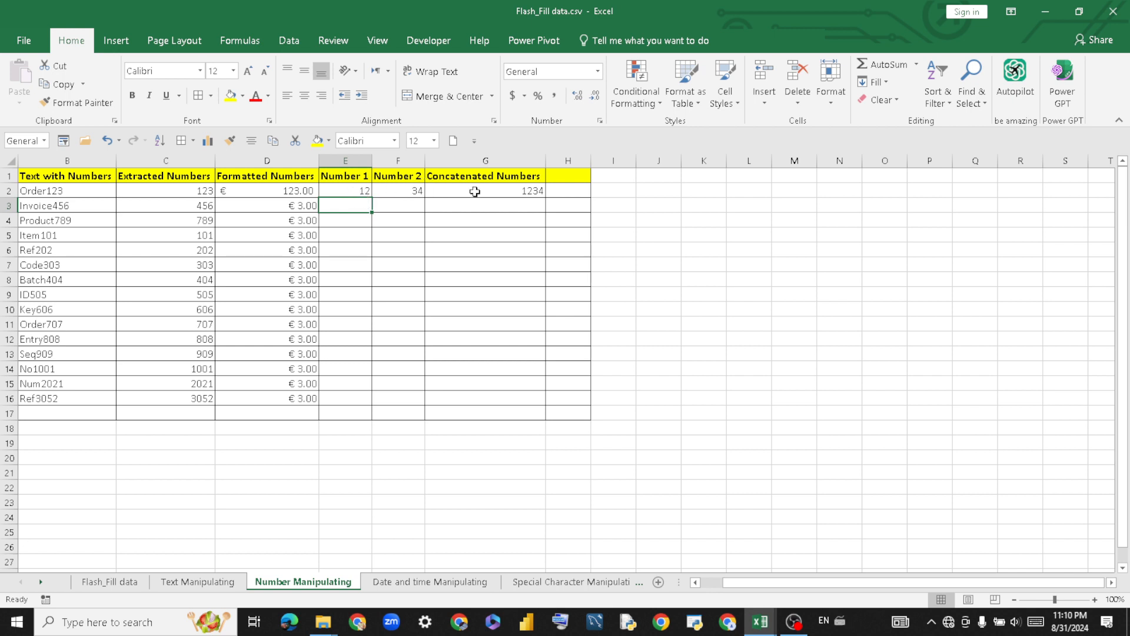
click(356, 186)
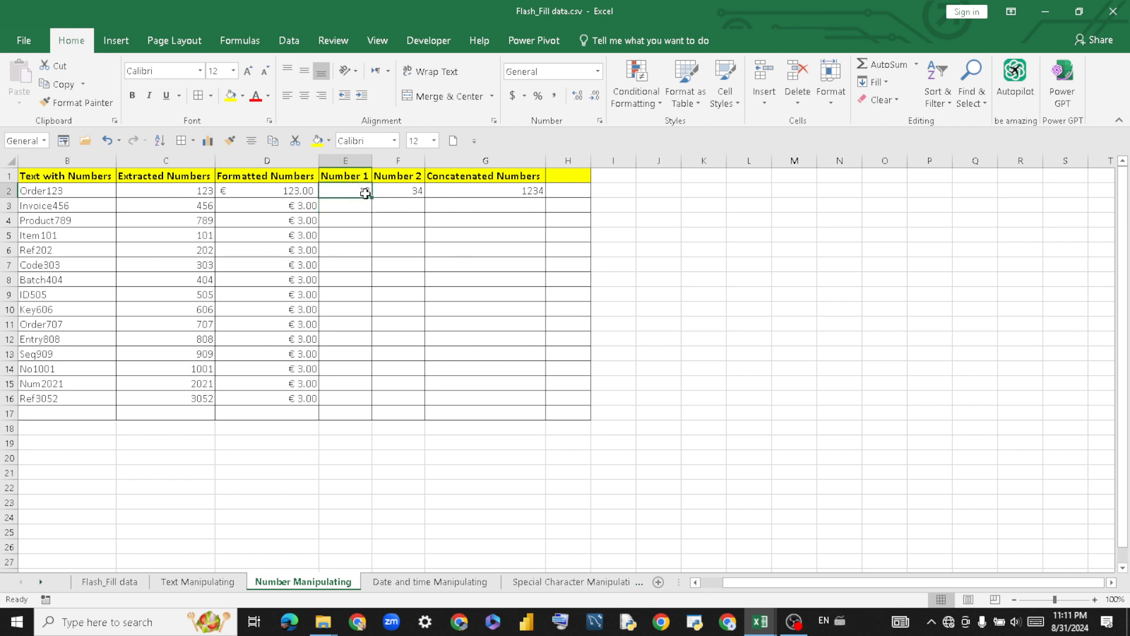
drag(370, 198, 374, 404)
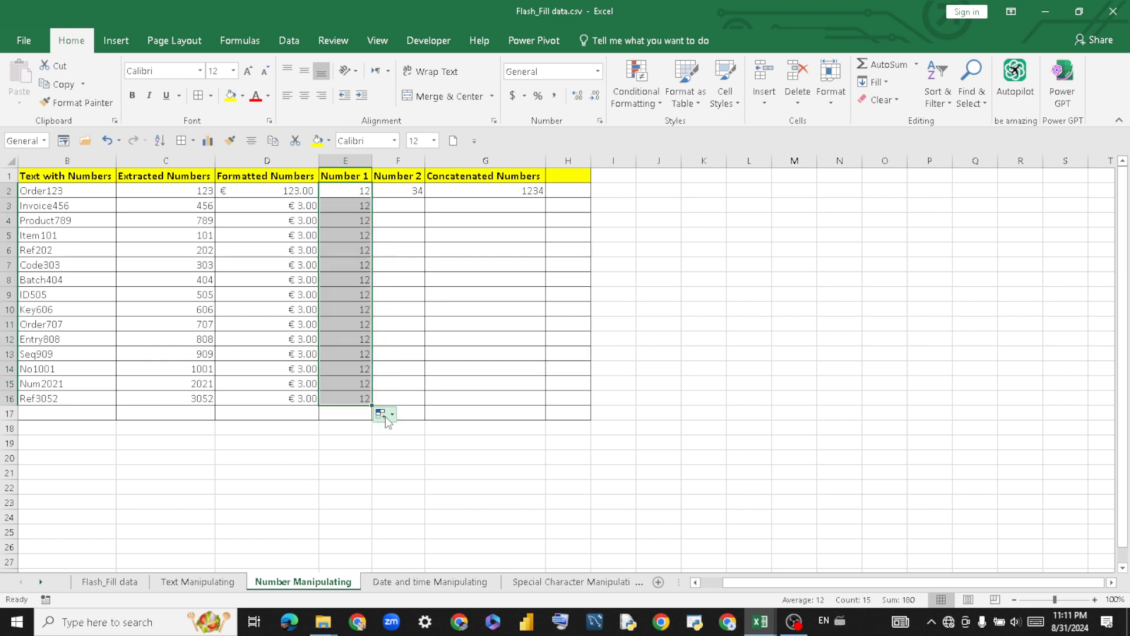
click(383, 414)
click(407, 450)
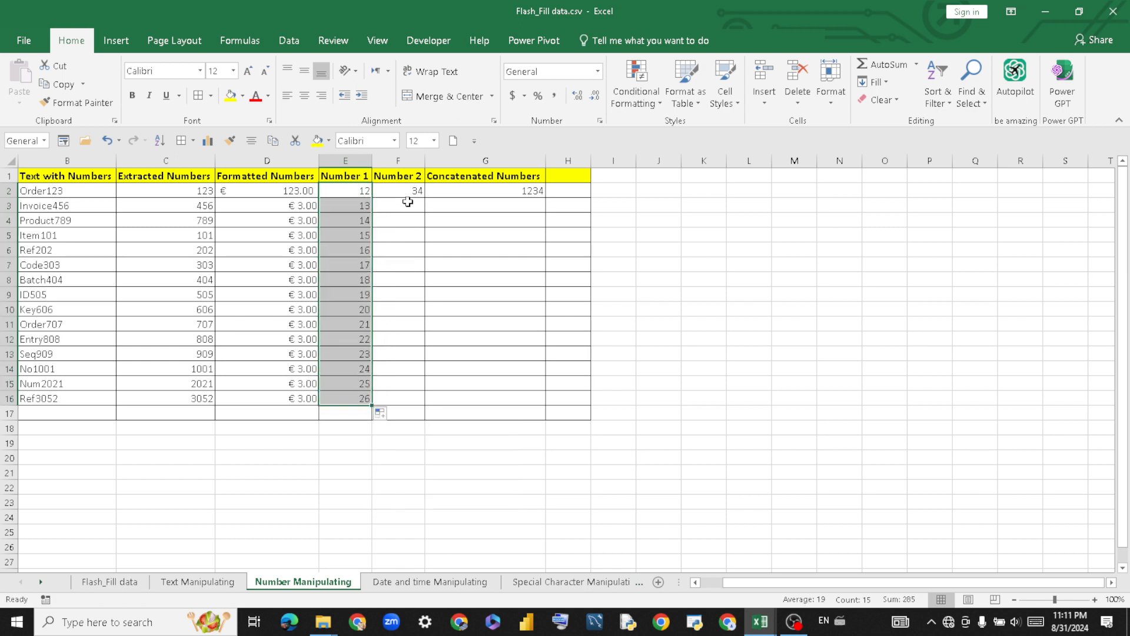
Fill Number 2 from F2 to F16 as a series counting 34 to 48.
click(407, 190)
drag(407, 190, 414, 396)
click(506, 277)
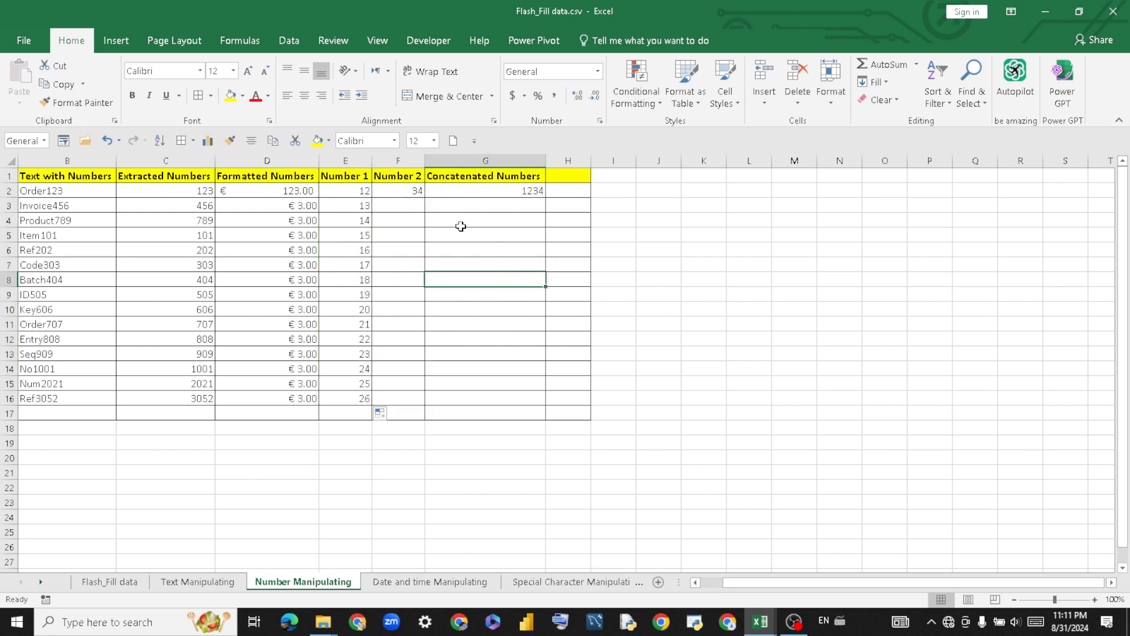
click(420, 192)
drag(423, 198, 428, 408)
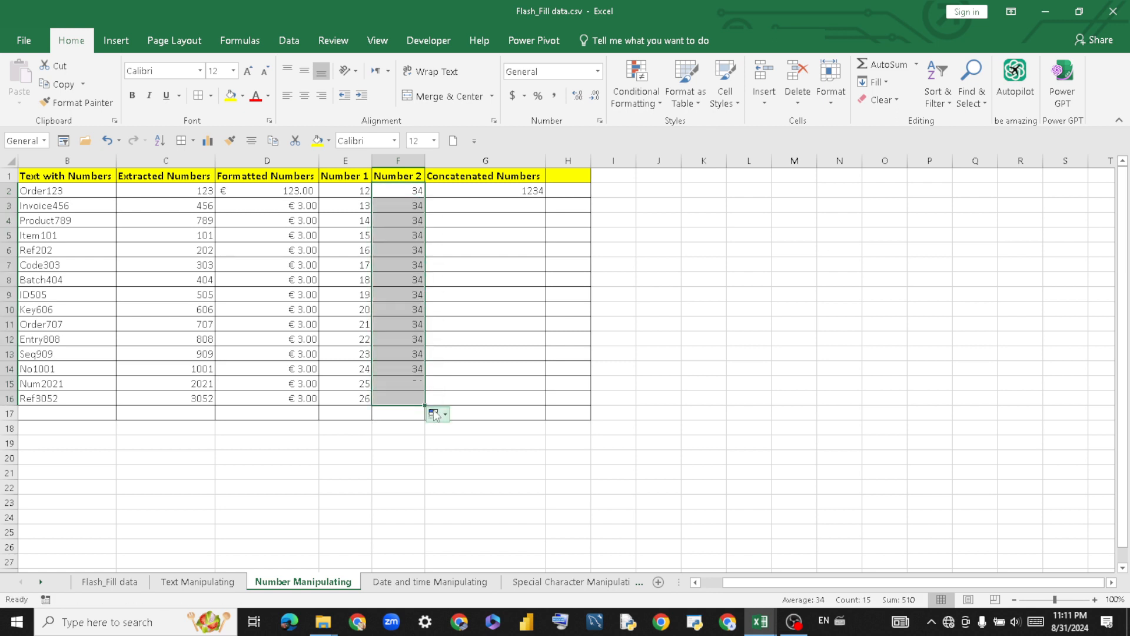
click(436, 414)
click(465, 450)
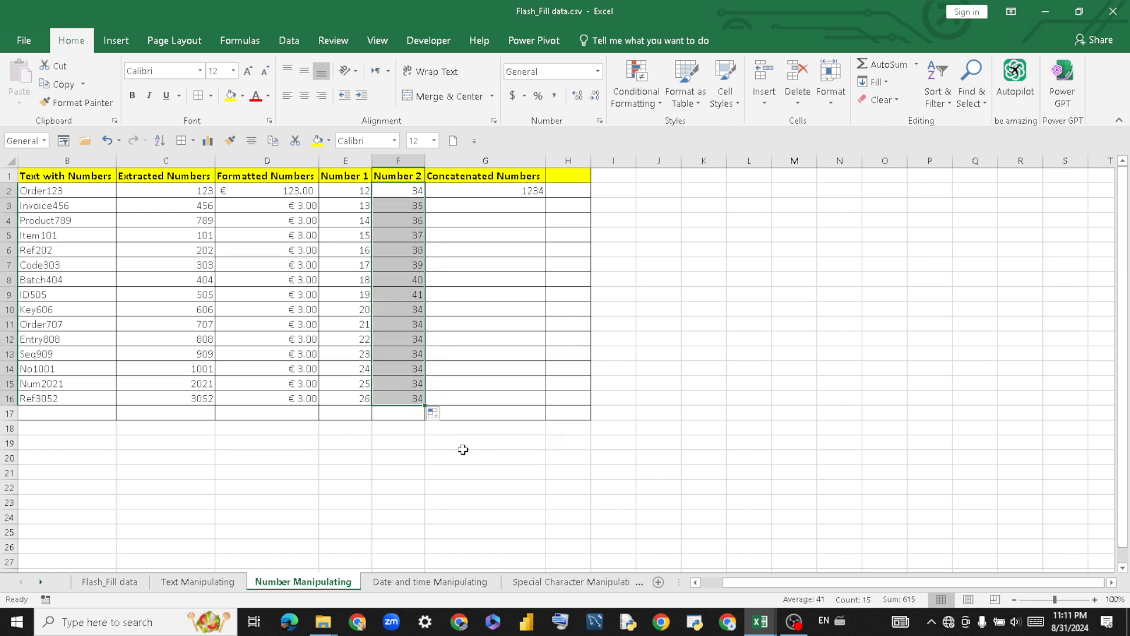
click(525, 201)
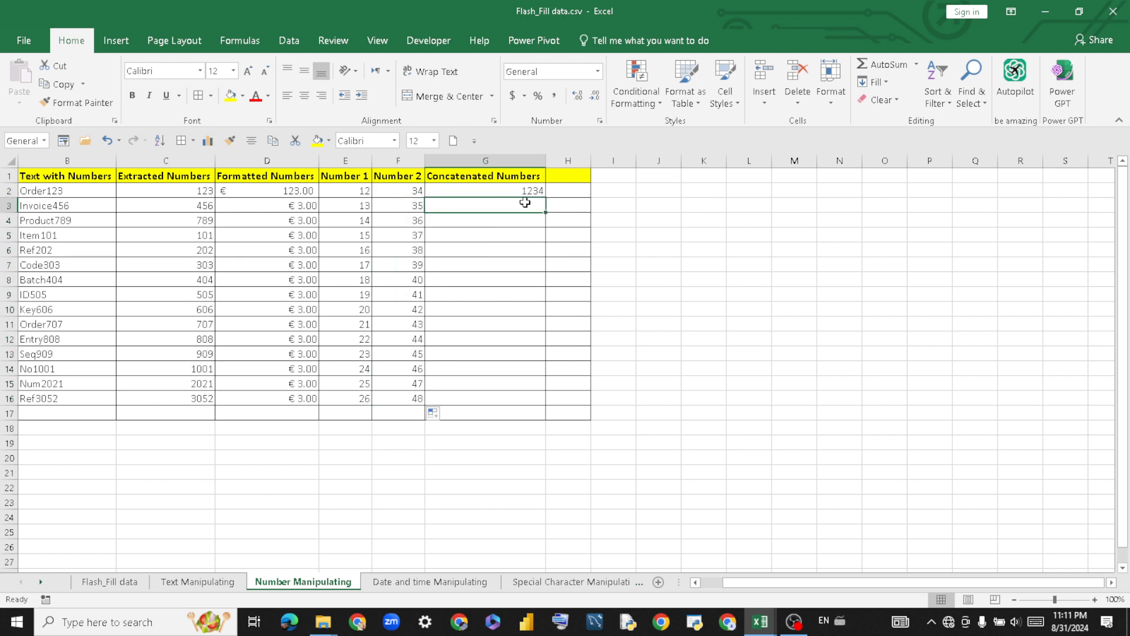
Enter 1335 in G3 and Flash Fill Concatenated Numbers down to 2648 with Ctrl+E.
text(1335)
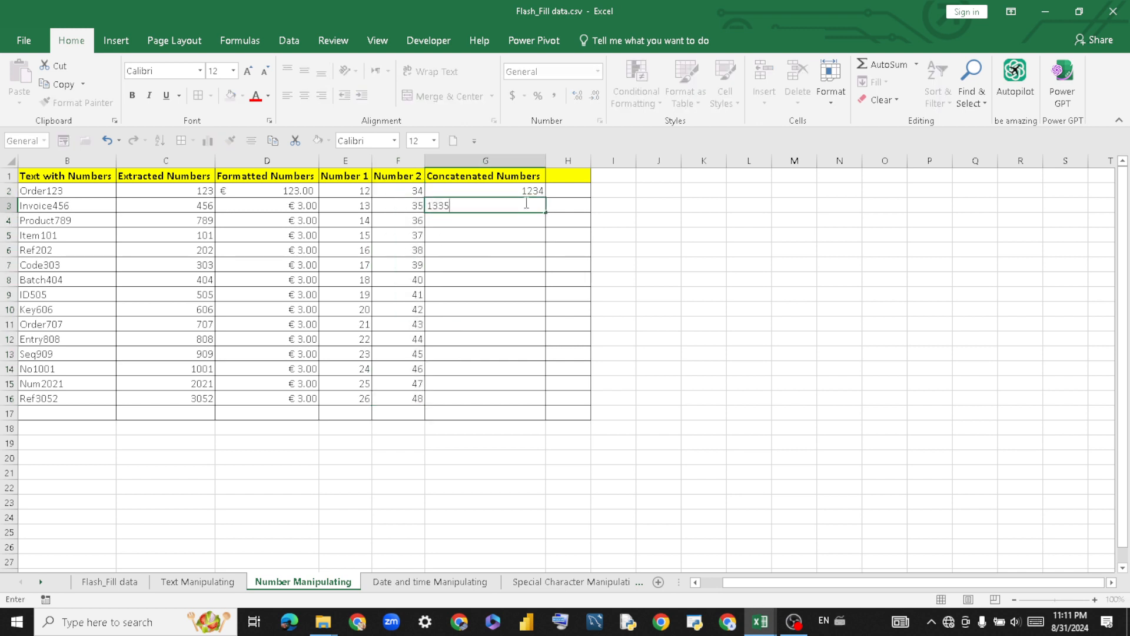
key(Return)
click(525, 201)
mouse_move(526, 199)
mouse_down()
mouse_move(526, 237)
mouse_move(519, 204)
mouse_move(502, 295)
mouse_move(502, 395)
mouse_up()
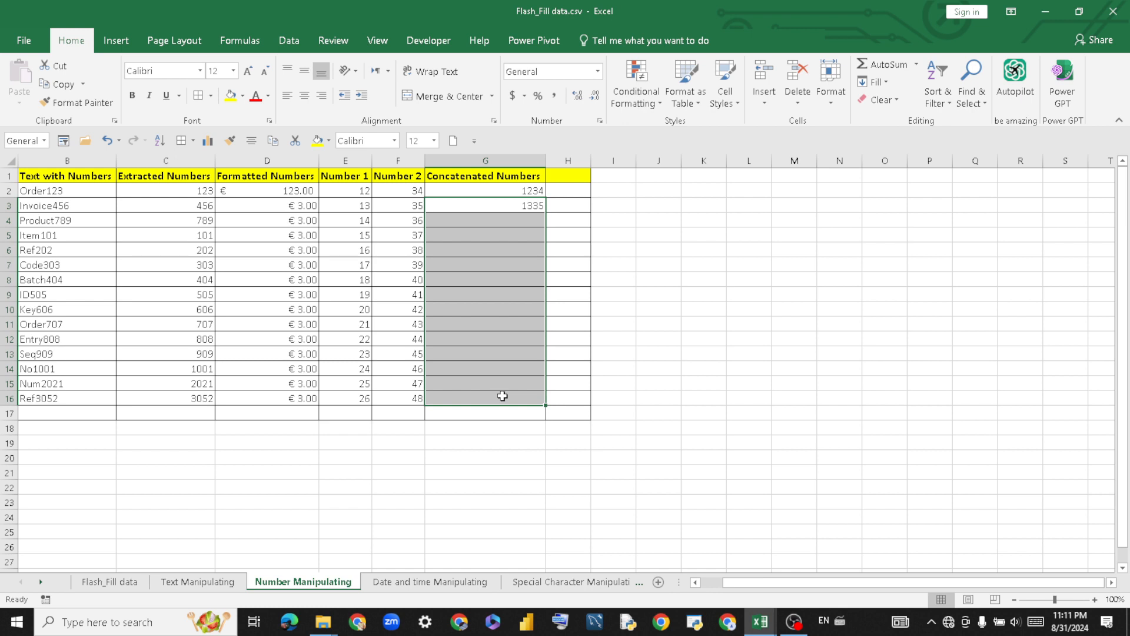
key(ctrl+e)
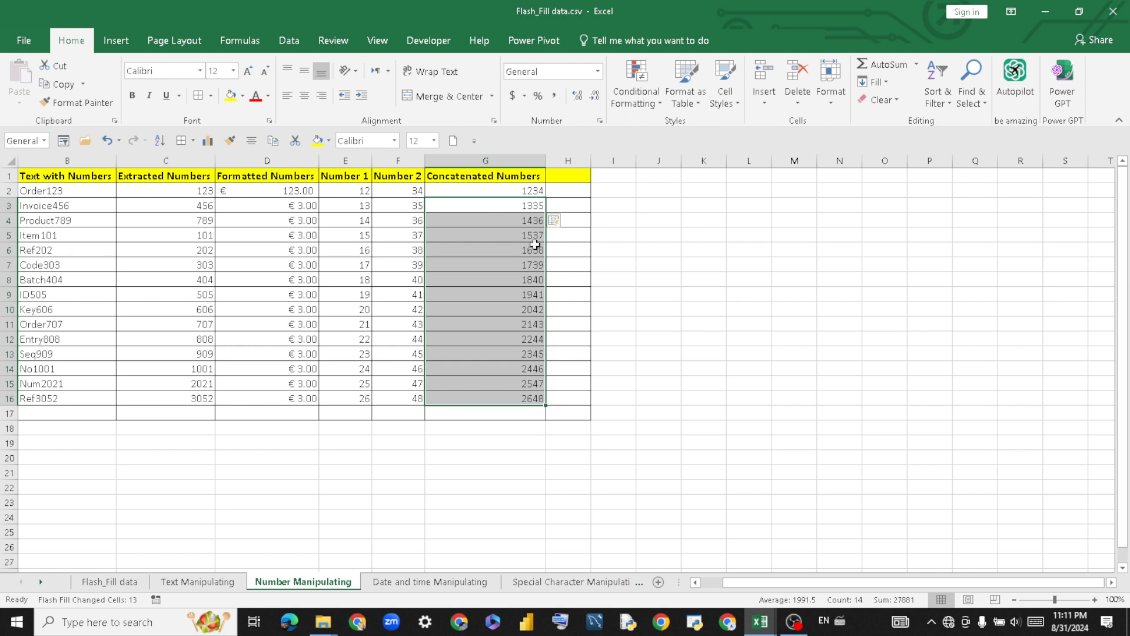
click(612, 306)
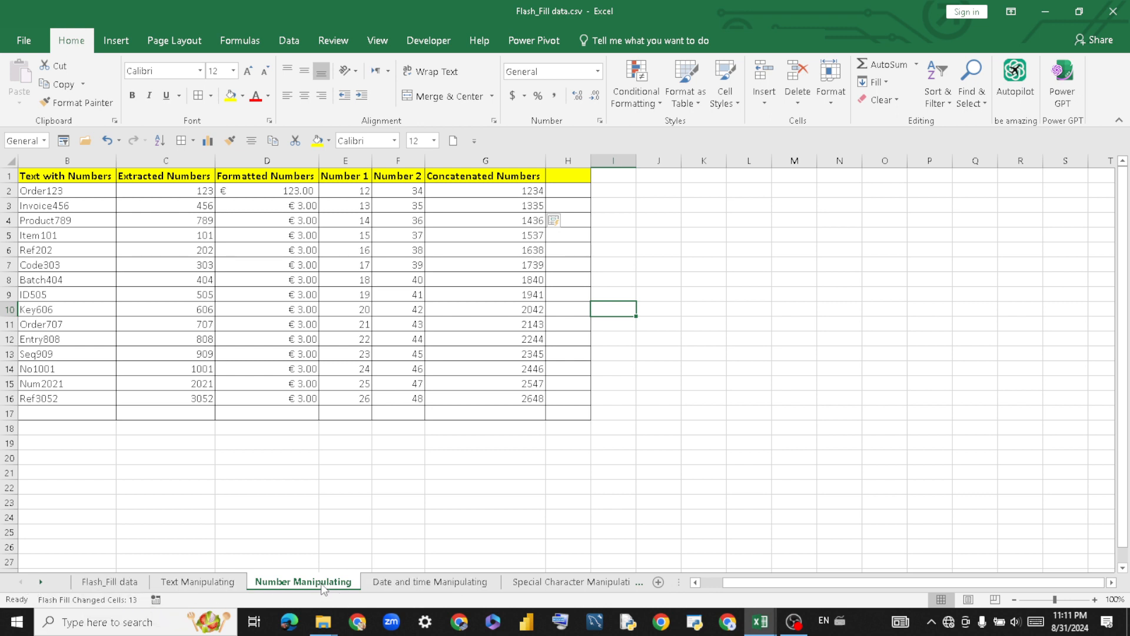
click(407, 584)
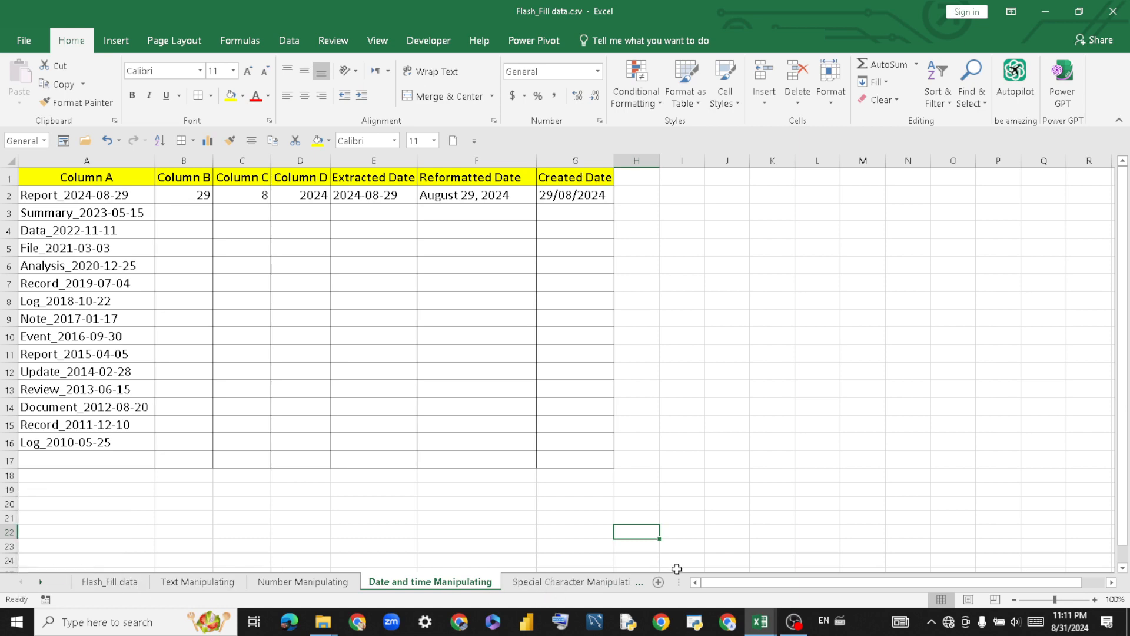
click(639, 583)
click(21, 581)
click(110, 583)
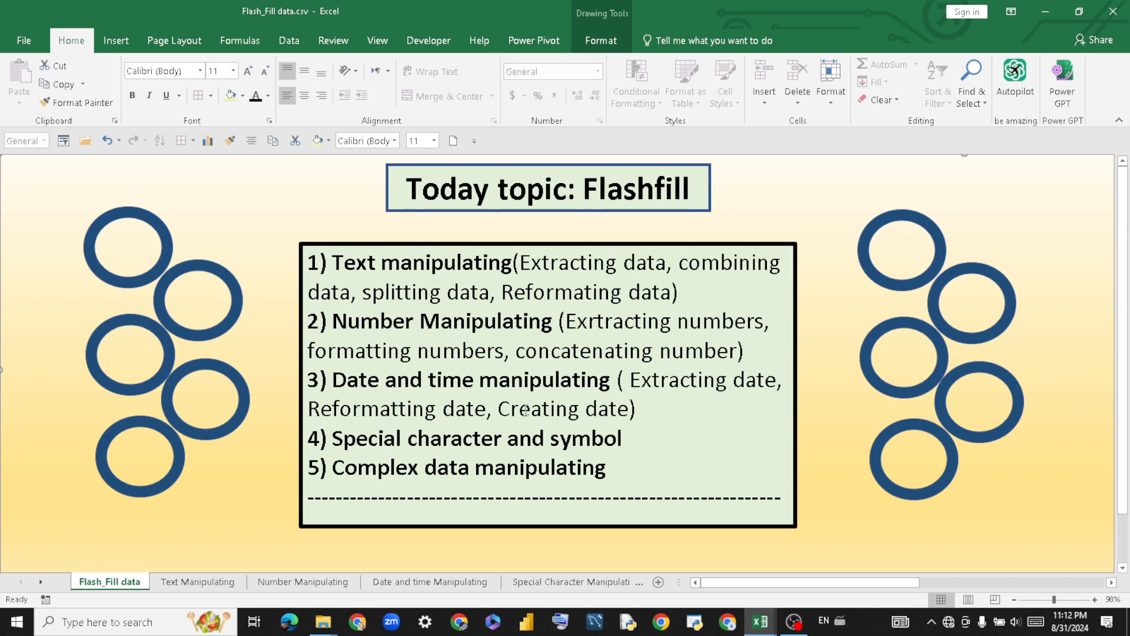
click(421, 583)
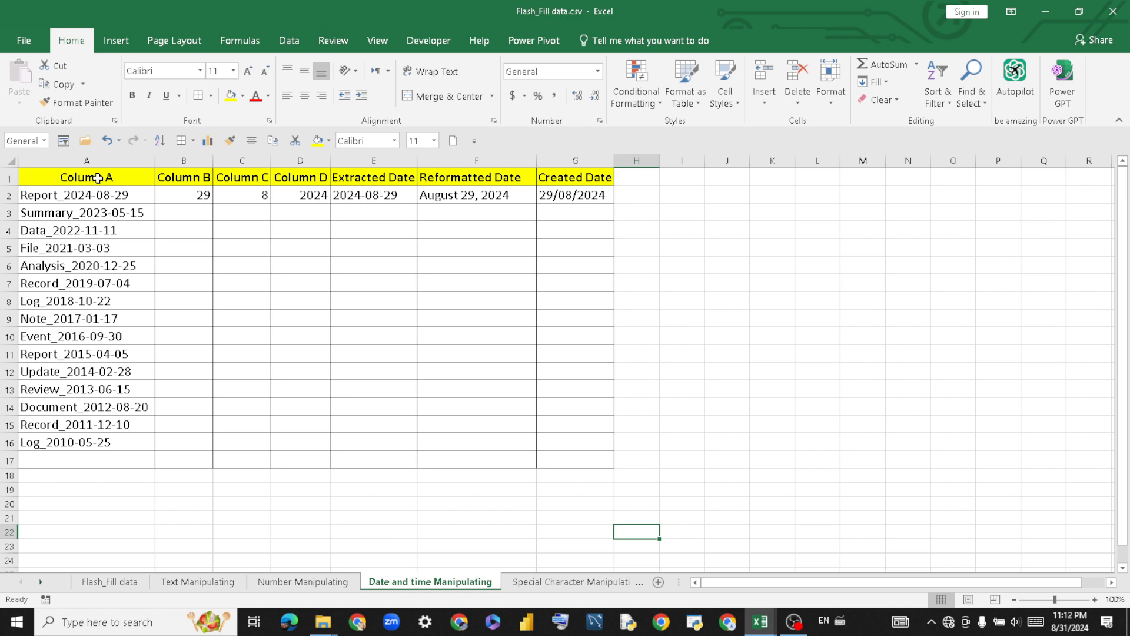
click(308, 583)
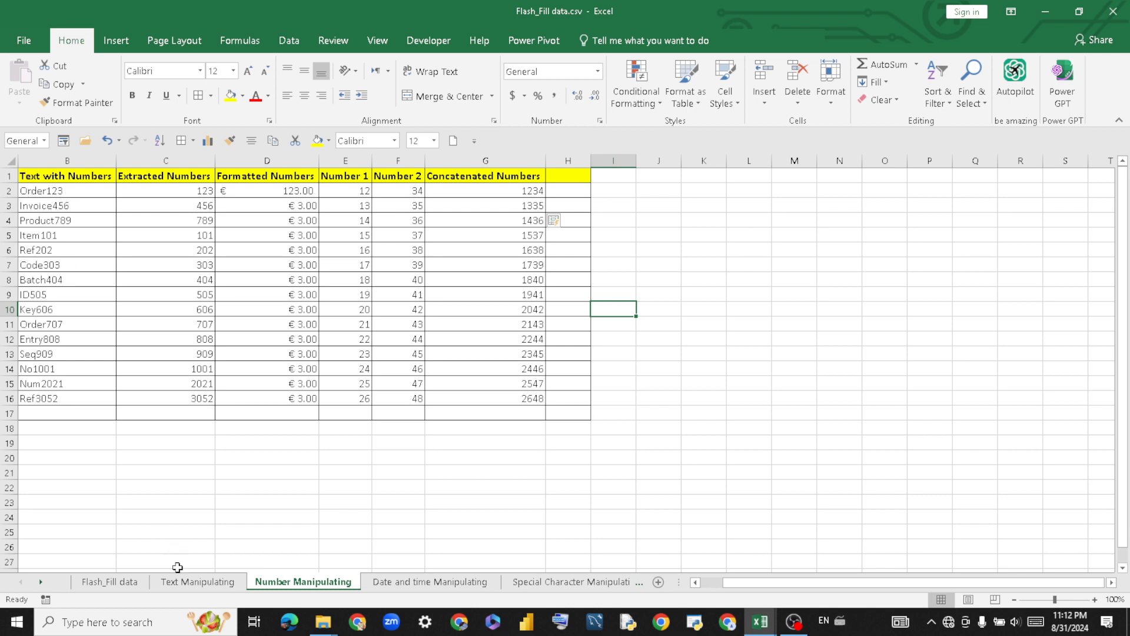
click(188, 583)
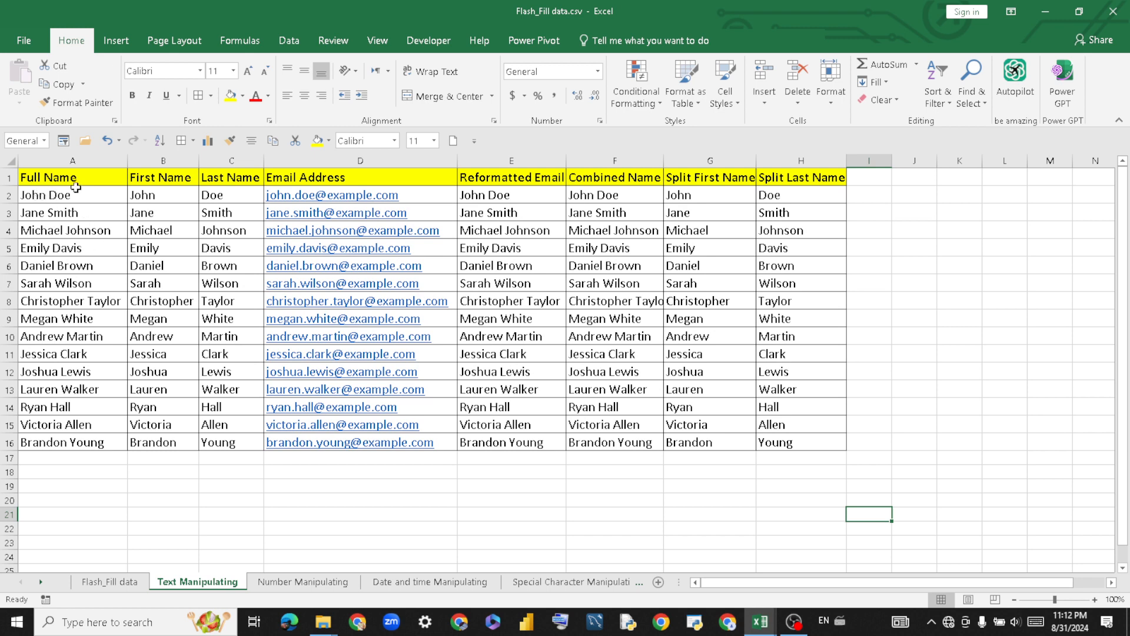
click(325, 582)
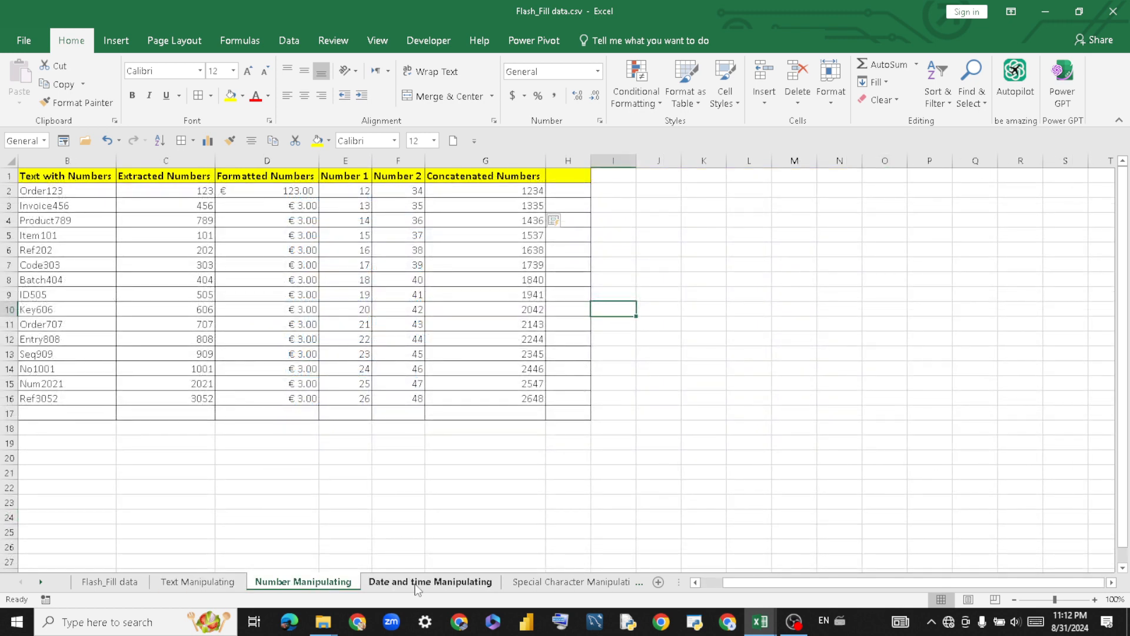
click(416, 584)
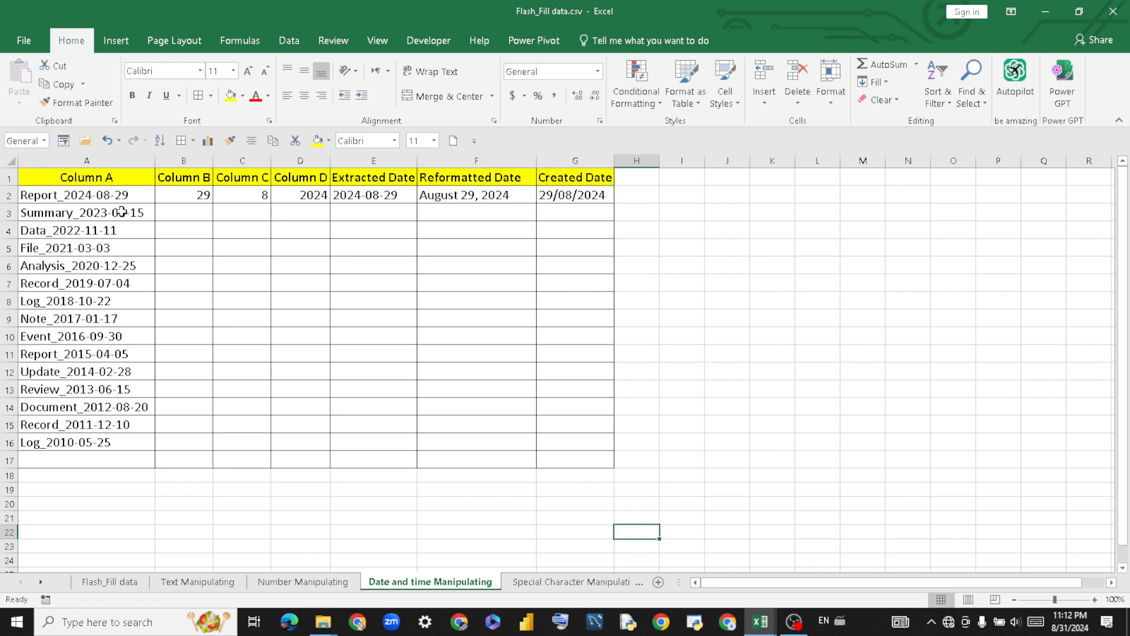
click(221, 263)
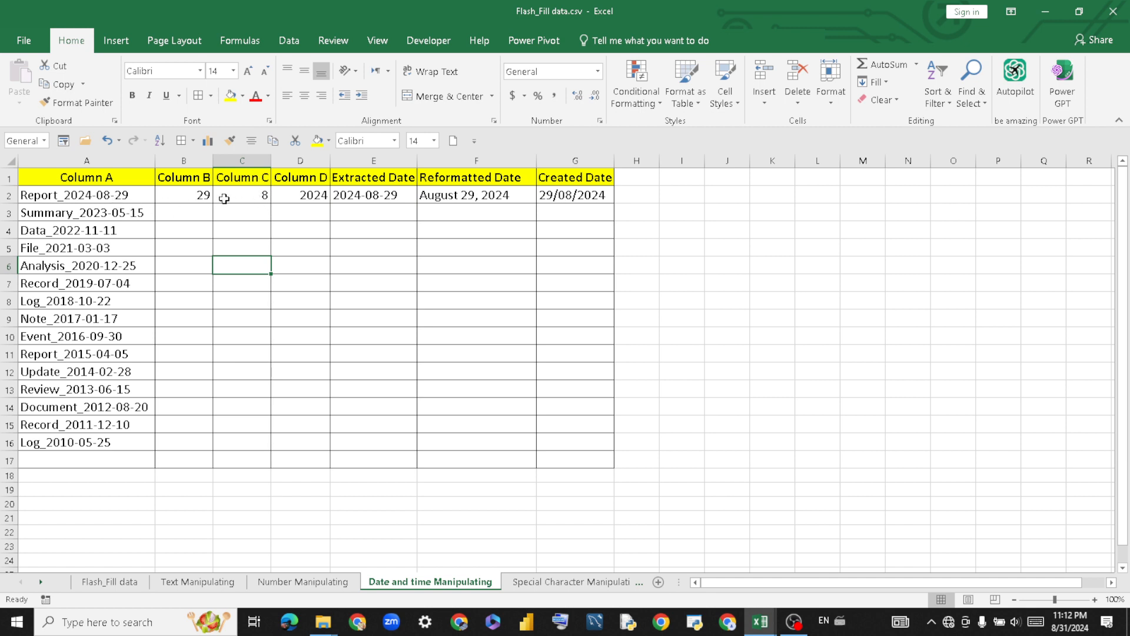
Flash Fill Column B with day numbers and Column C with derived numbers.
click(193, 195)
drag(193, 196, 195, 446)
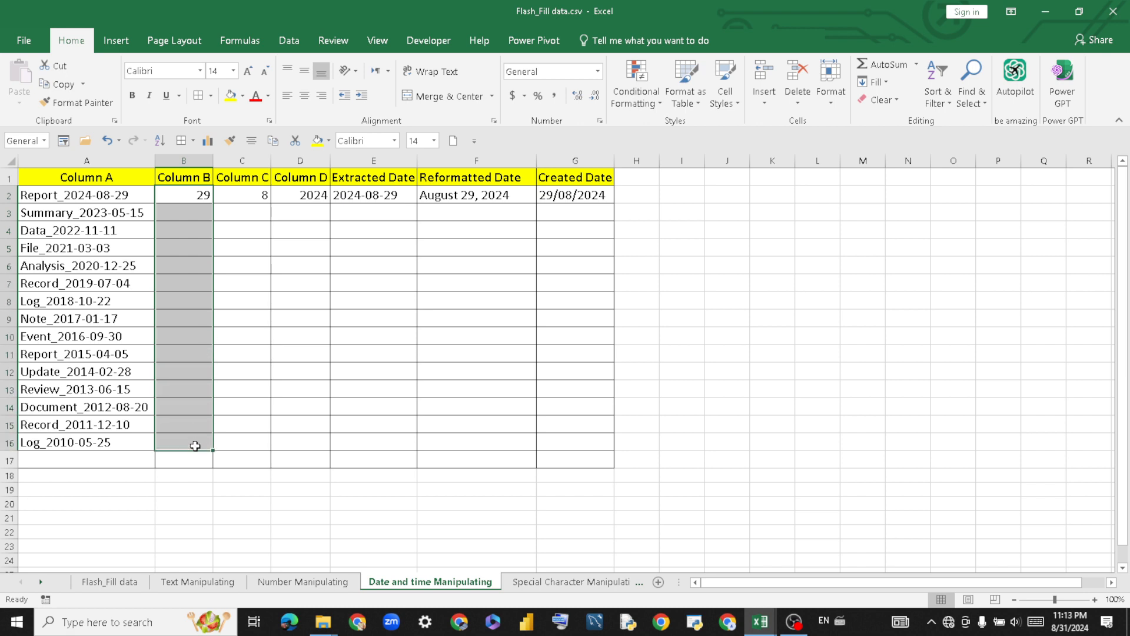
key(ctrl+e)
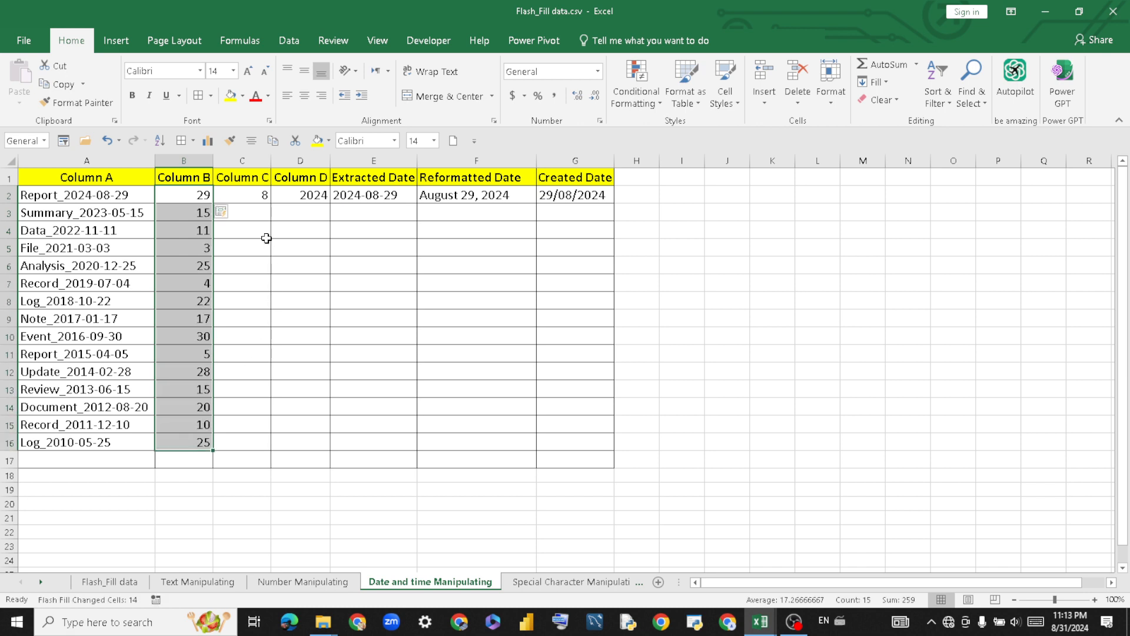
click(262, 197)
drag(259, 220, 259, 442)
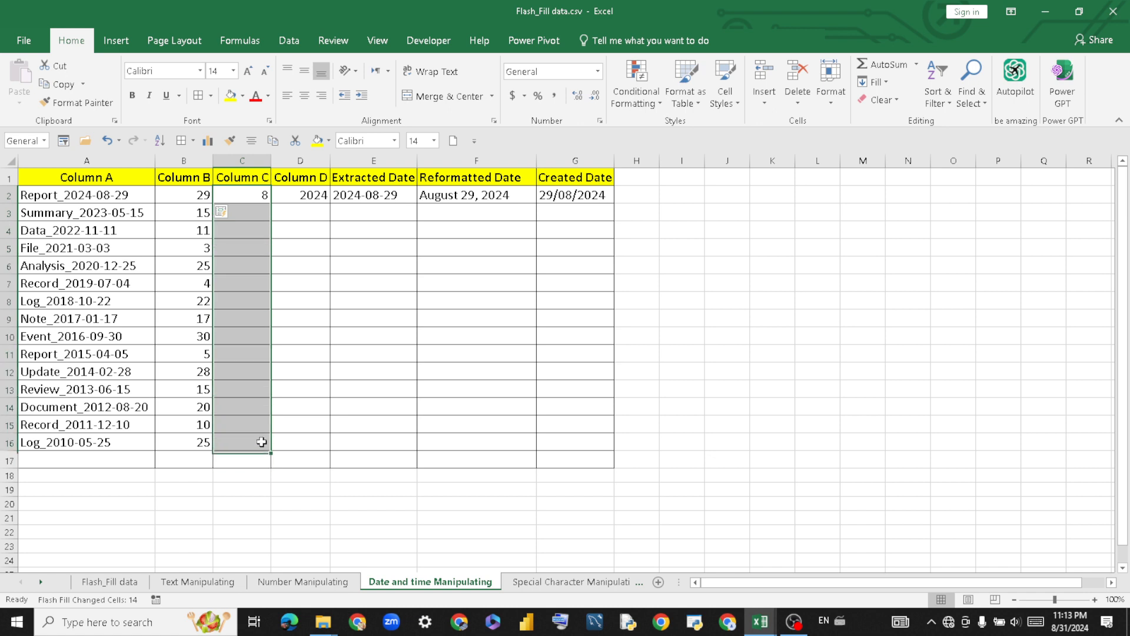
click(295, 43)
click(643, 65)
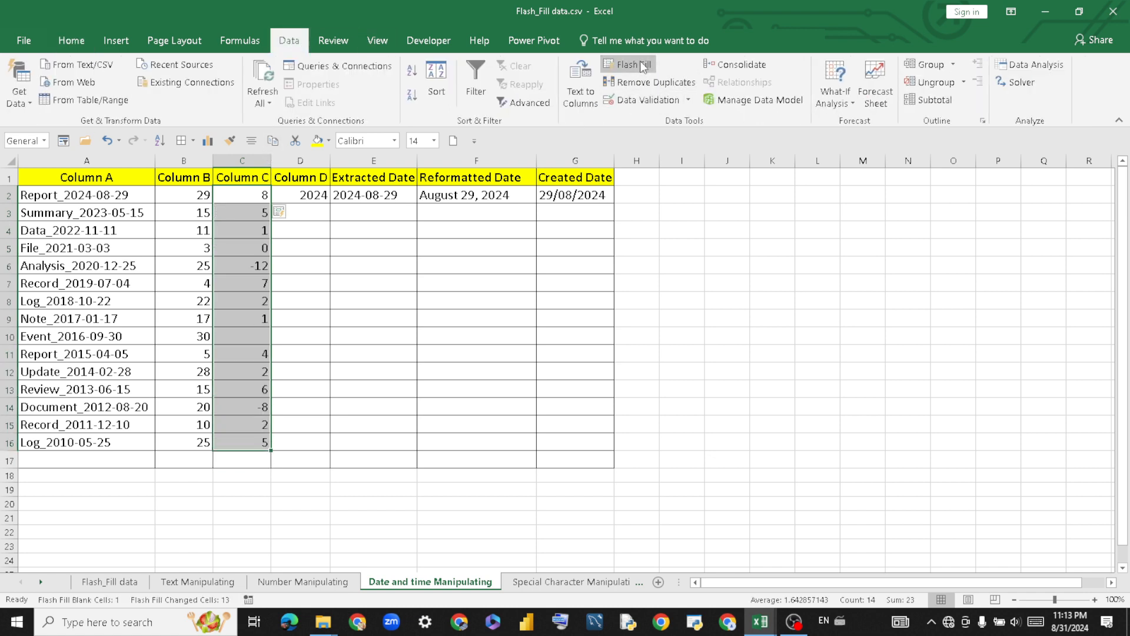
Flash Fill Column D with years 2023 down to 2010 and enter 9 in C10.
drag(312, 207, 312, 441)
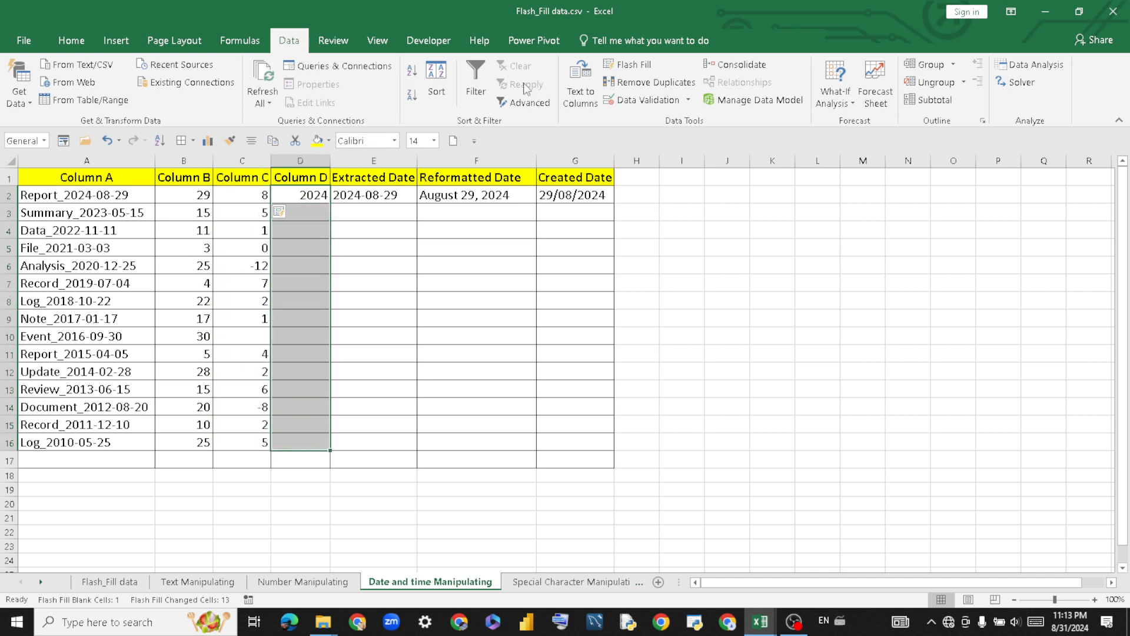
click(630, 64)
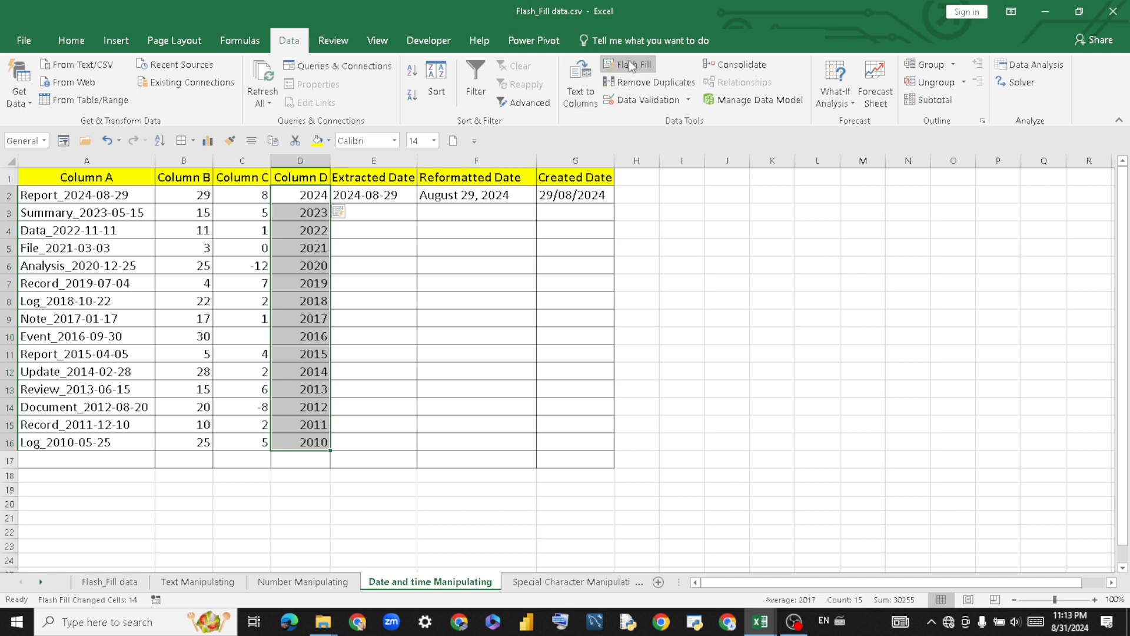
click(514, 243)
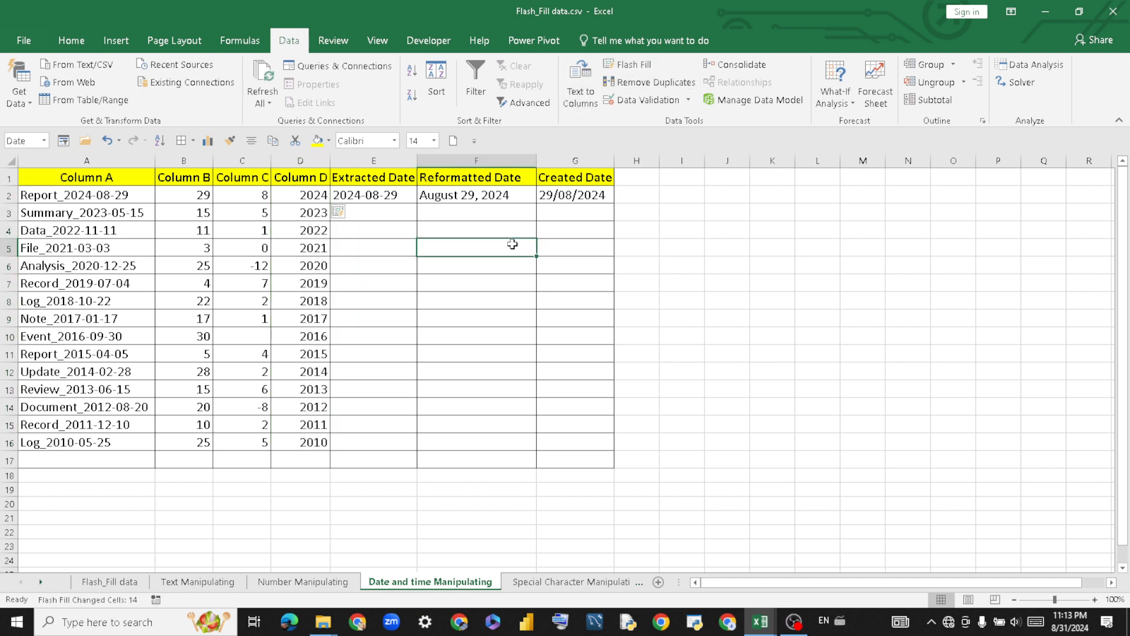
click(259, 337)
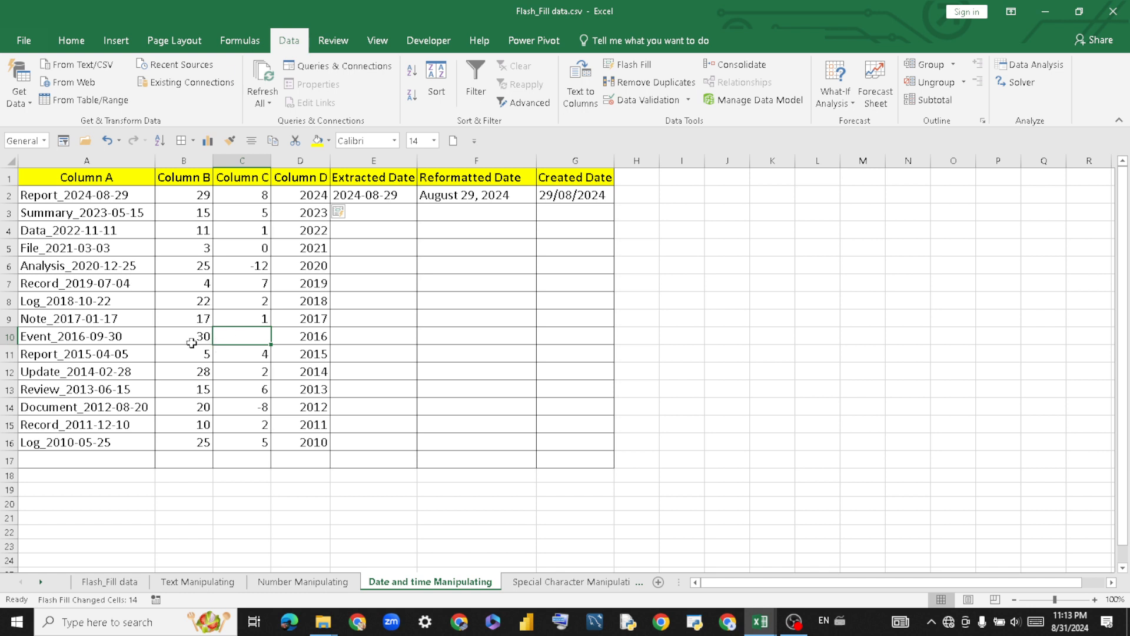
text(9)
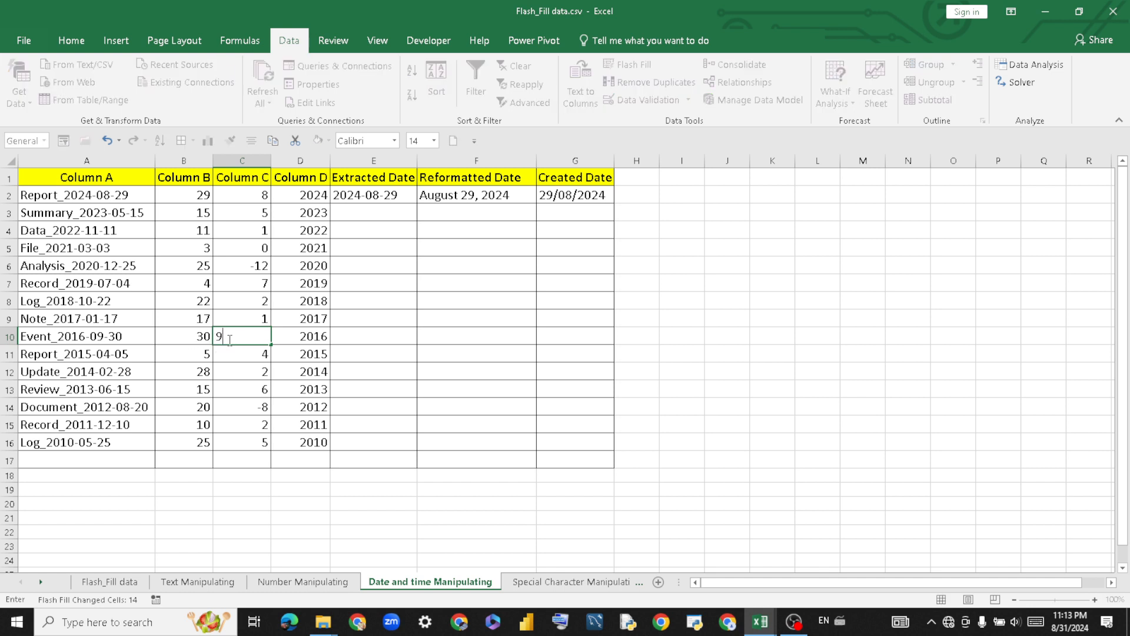
key(Return)
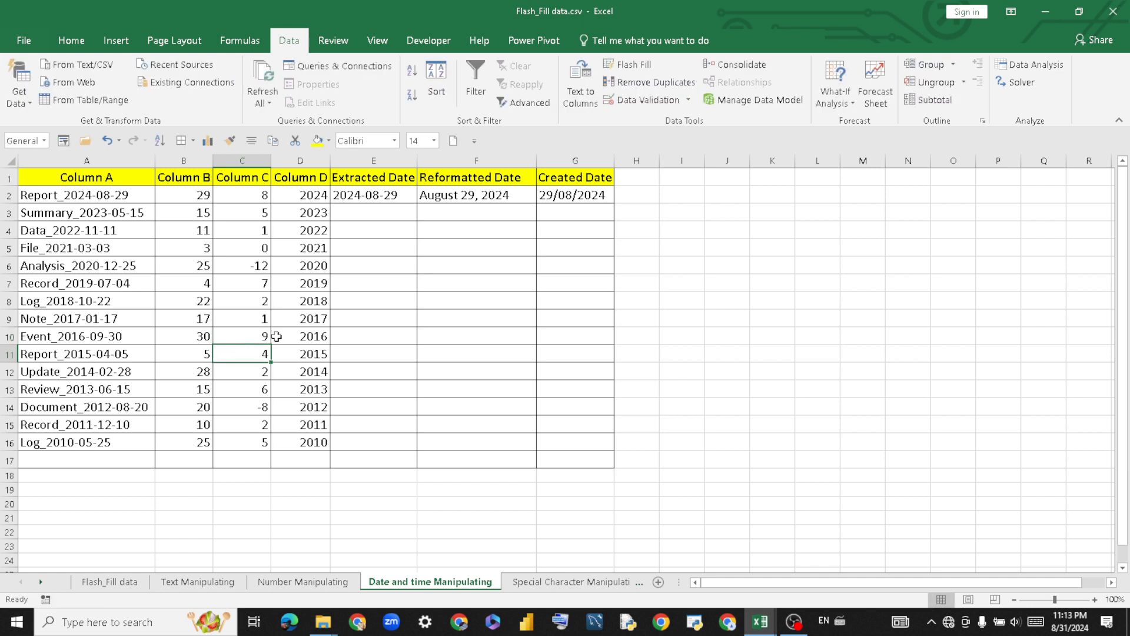
click(395, 250)
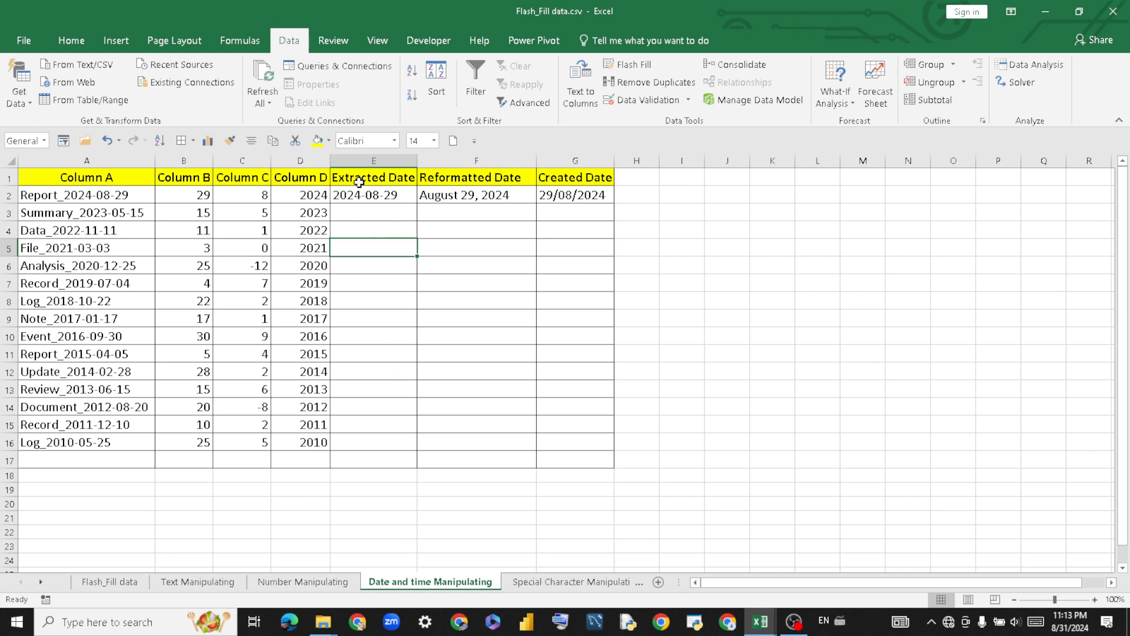
Flash Fill Extracted Date E2:E16 via Home > Fill, giving serials 45061 to 40323.
click(382, 199)
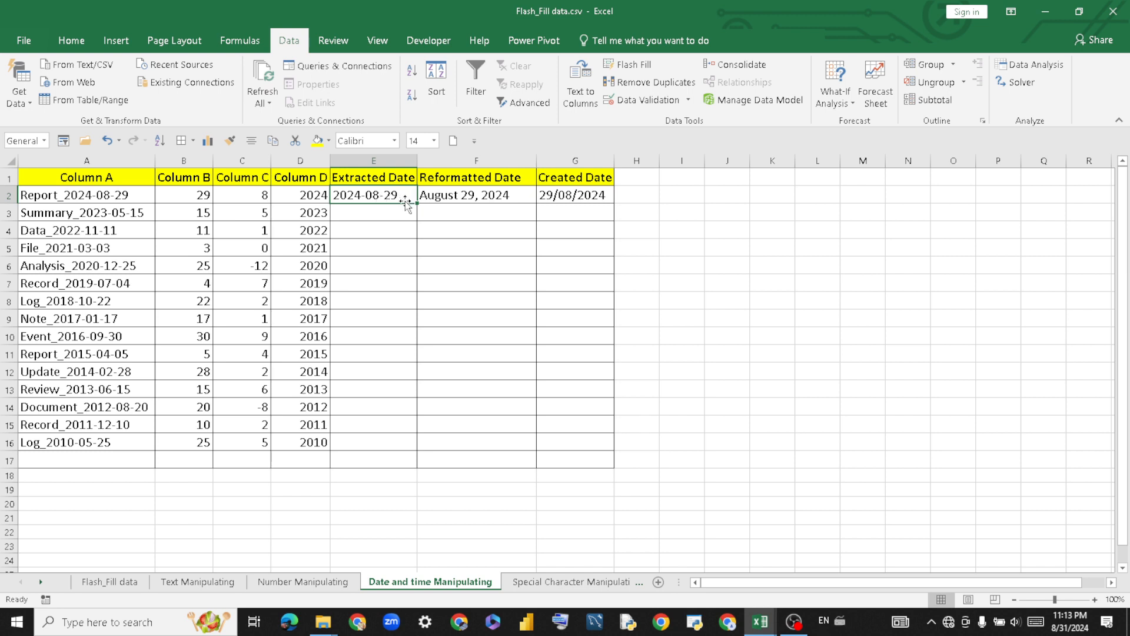
drag(405, 200, 413, 445)
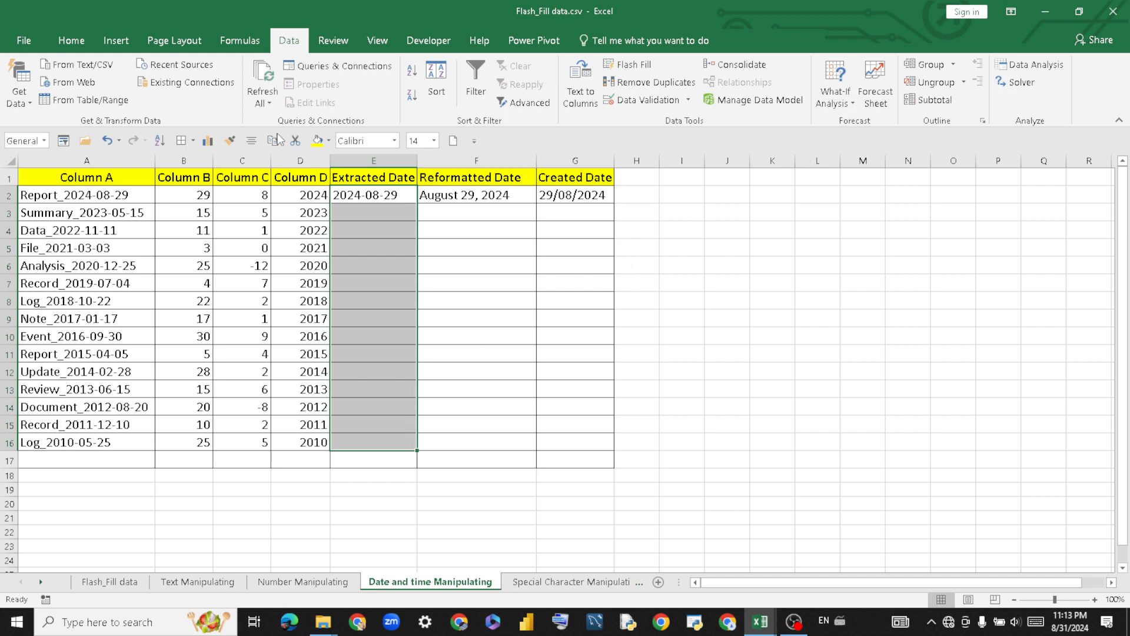
click(71, 40)
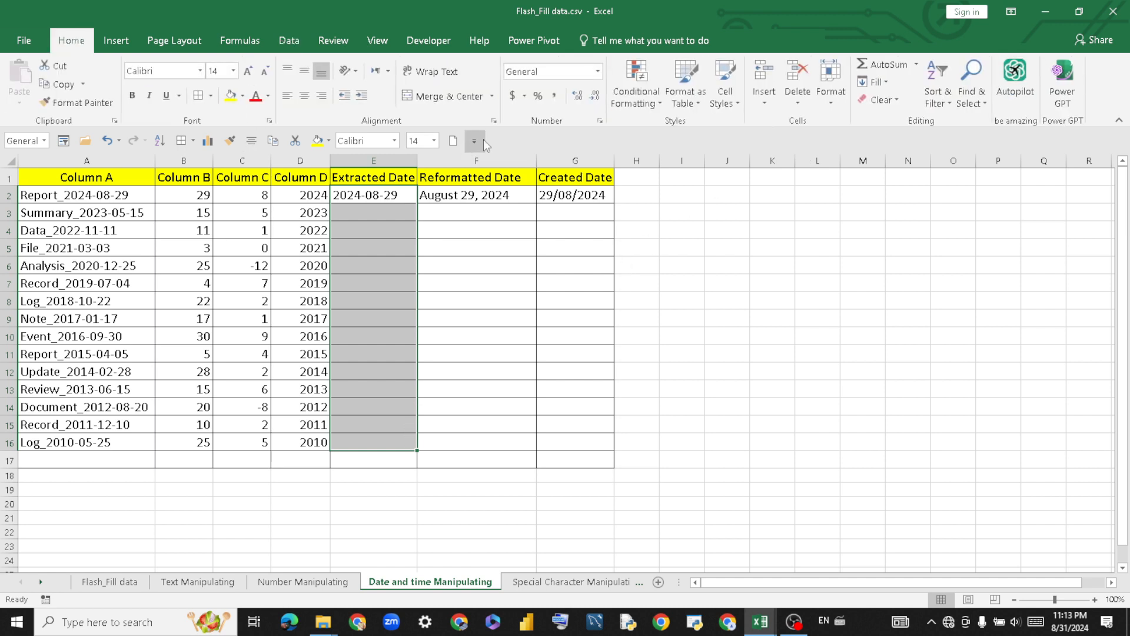
click(884, 81)
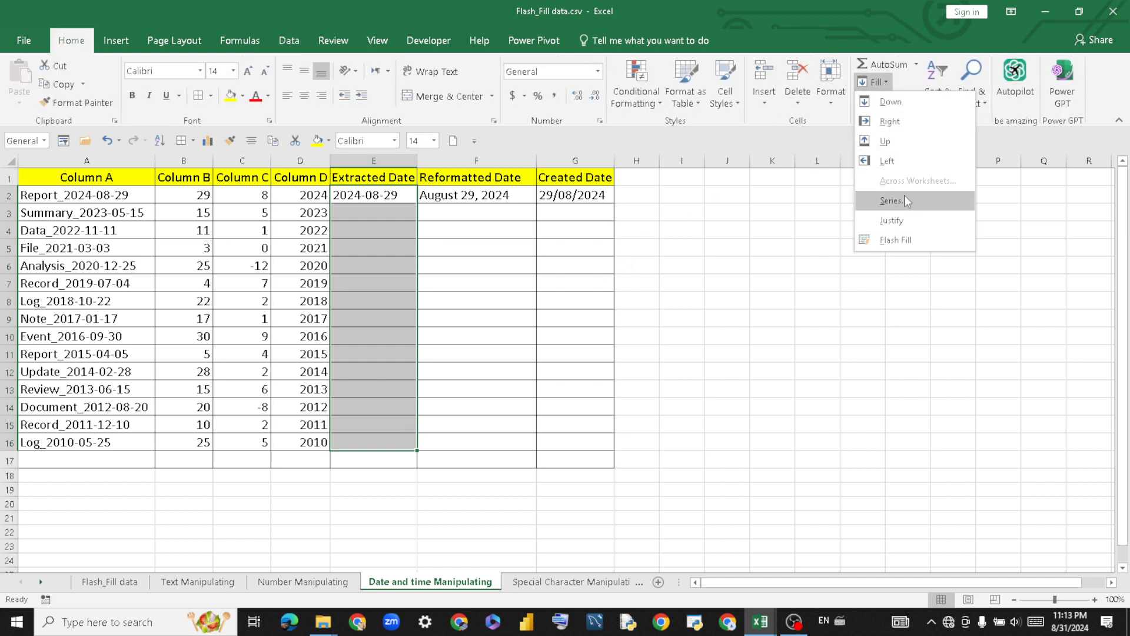
click(922, 241)
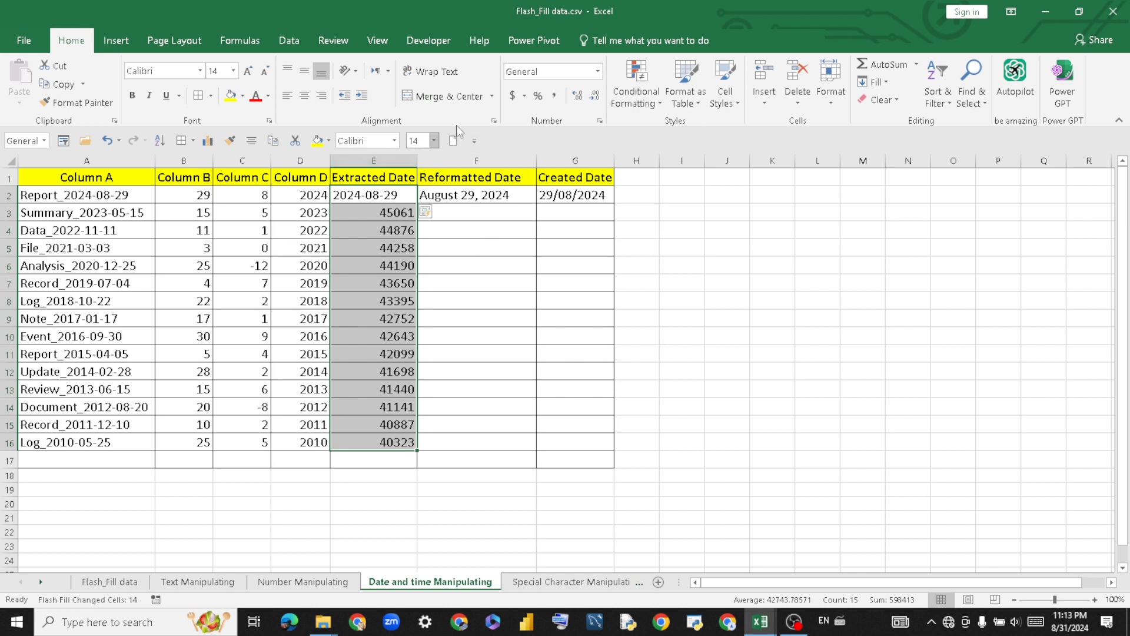
Apply the 2012-03-14 Date format to the Extracted Date cells.
click(600, 122)
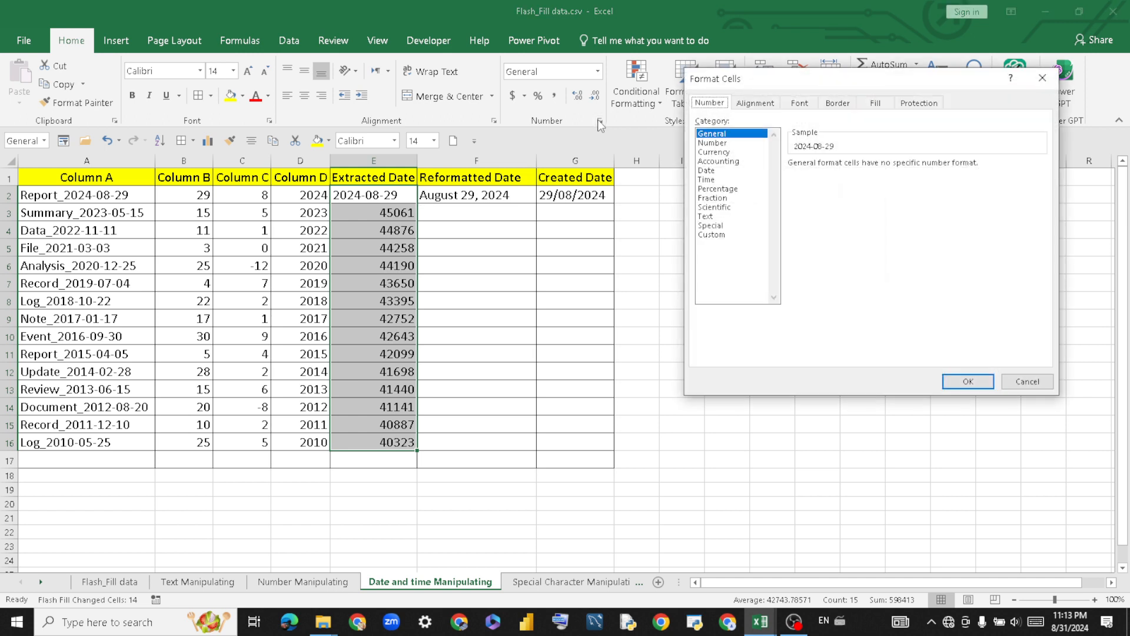
click(713, 171)
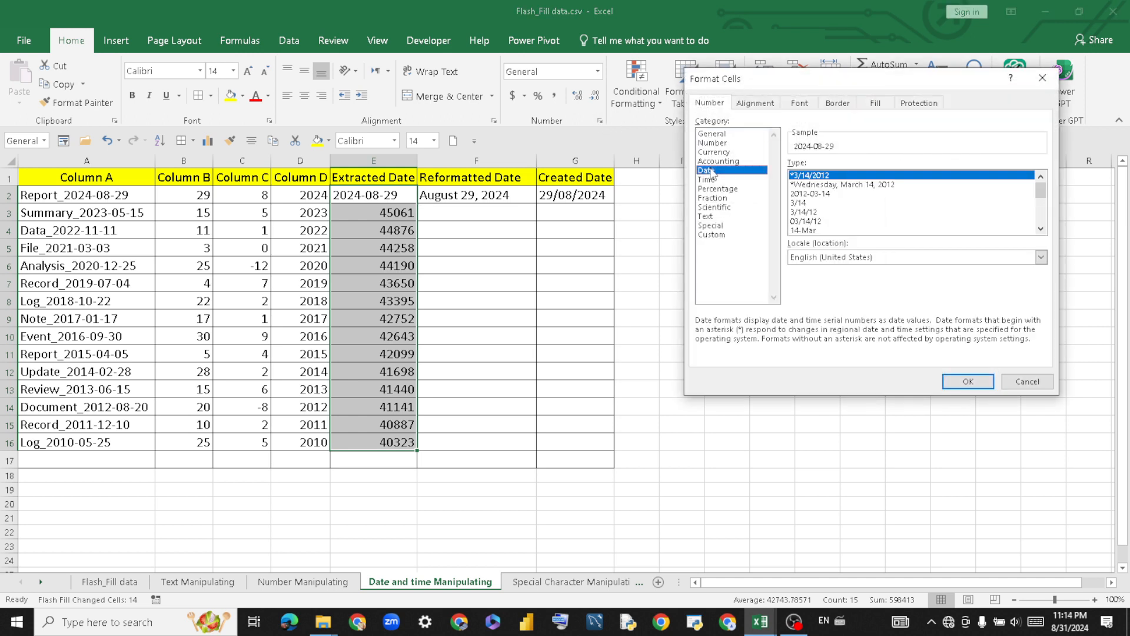
click(826, 194)
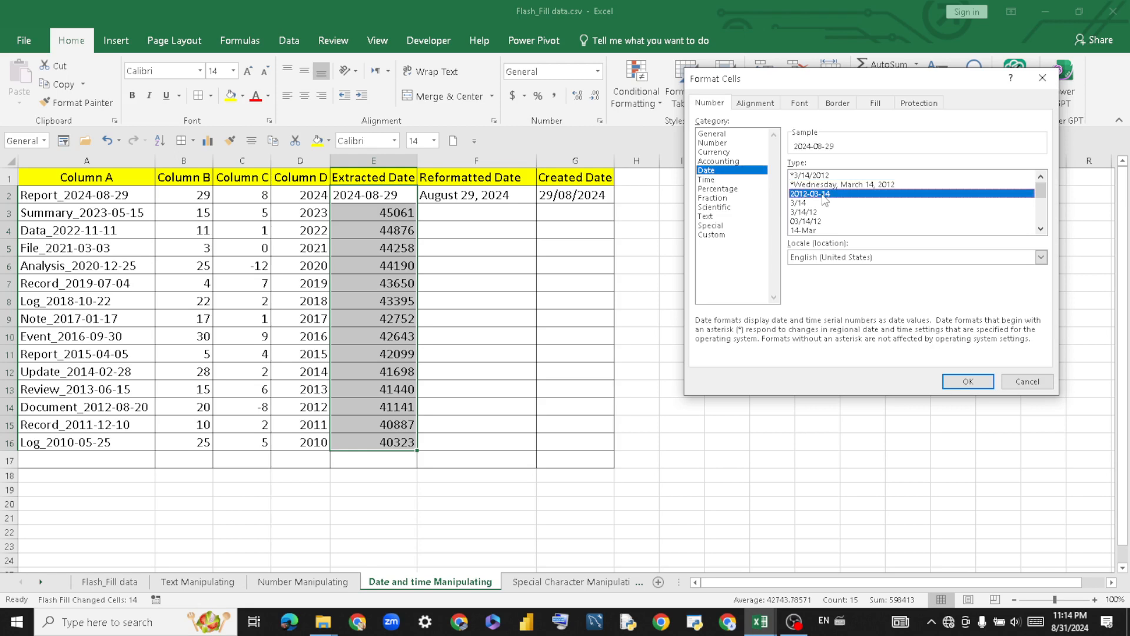
click(969, 382)
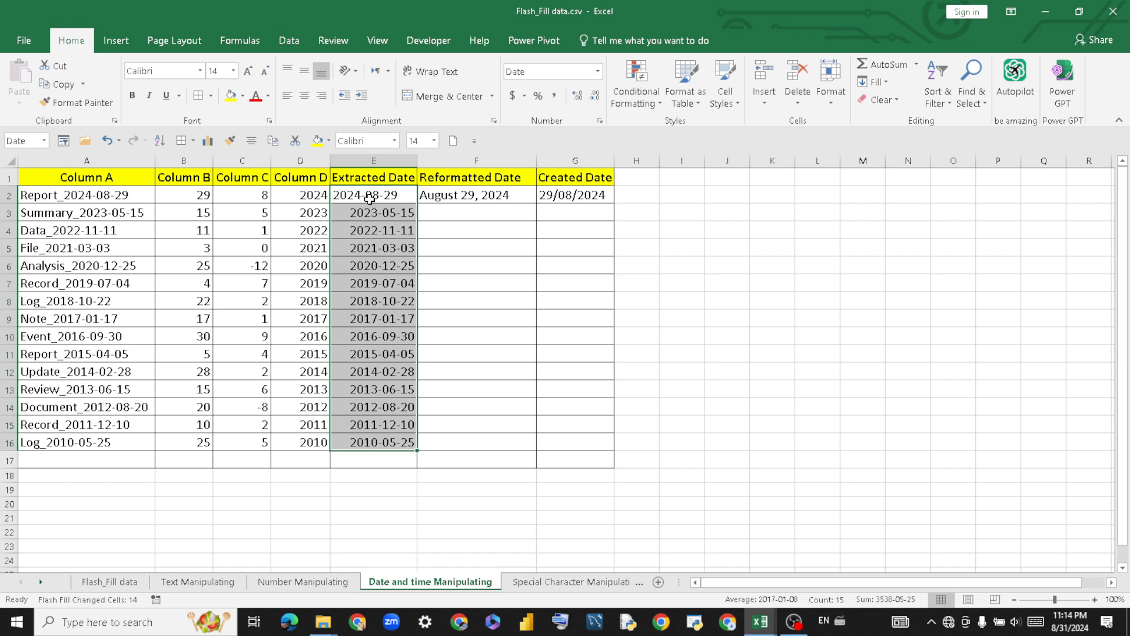
click(368, 195)
click(454, 233)
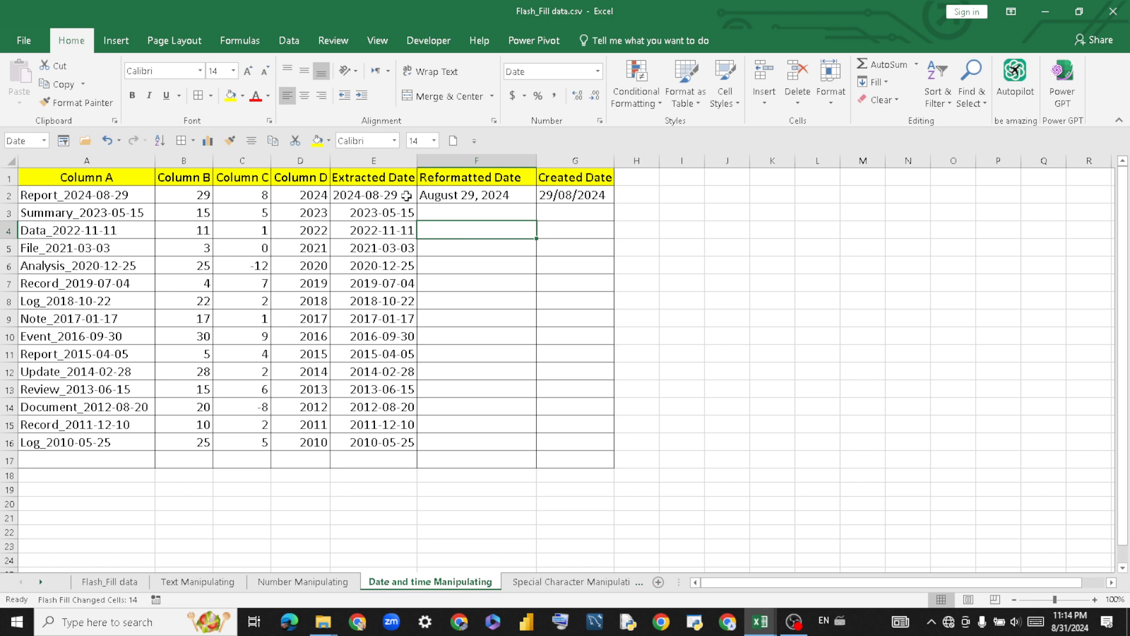
Flash Fill the Reformatted Date column F2:F16 from its row-2 example with Ctrl+E.
click(360, 196)
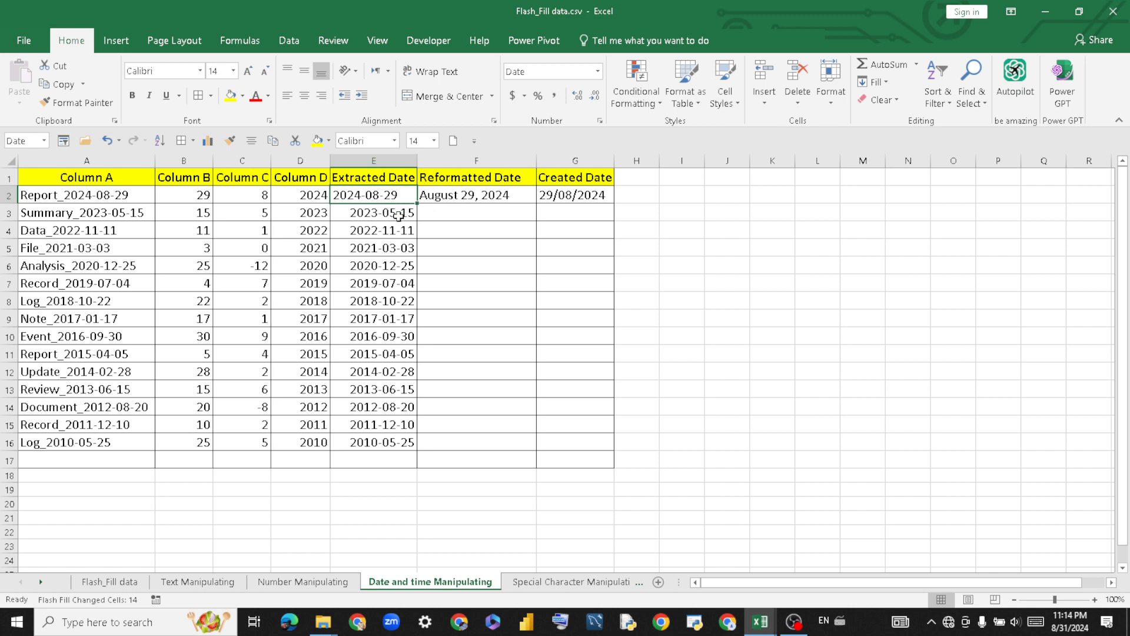
click(447, 197)
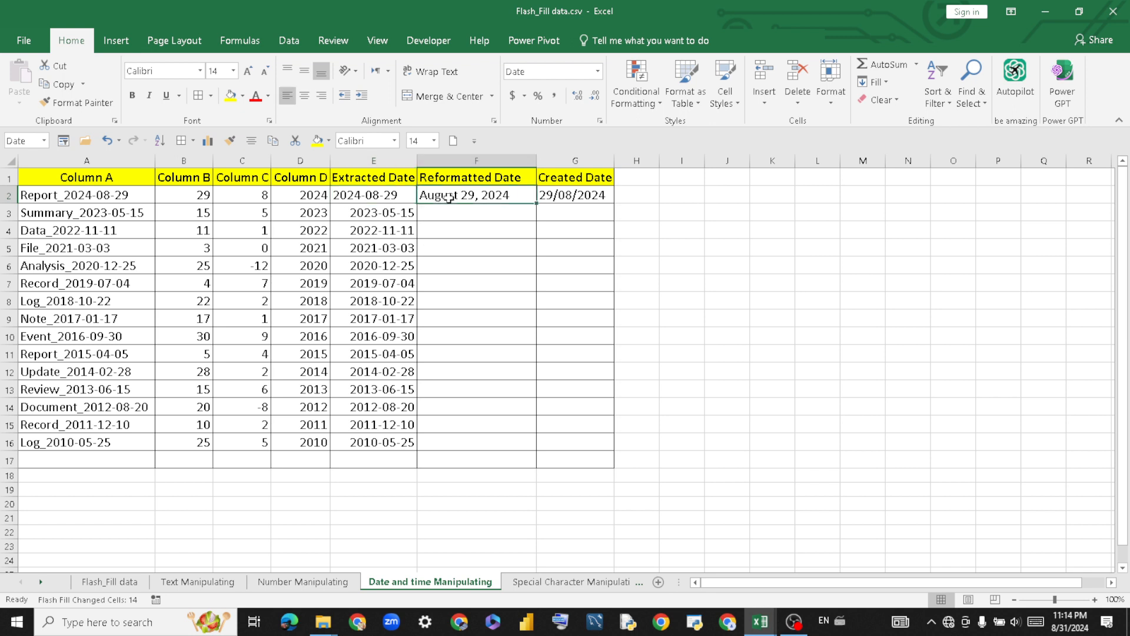
drag(457, 197, 450, 448)
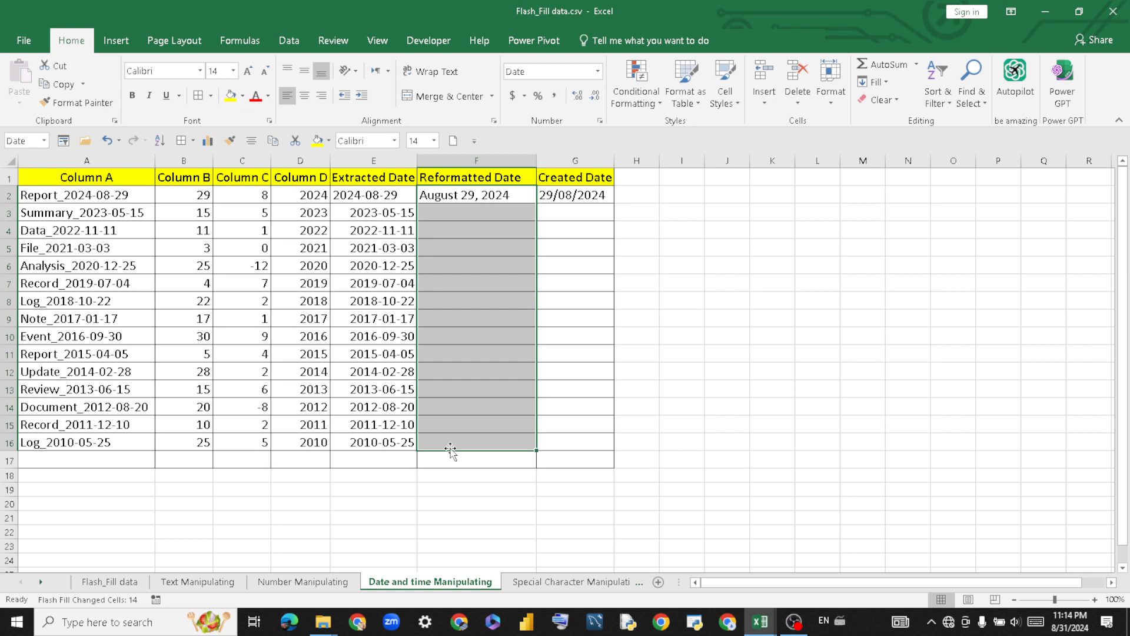
key(ctrl+e)
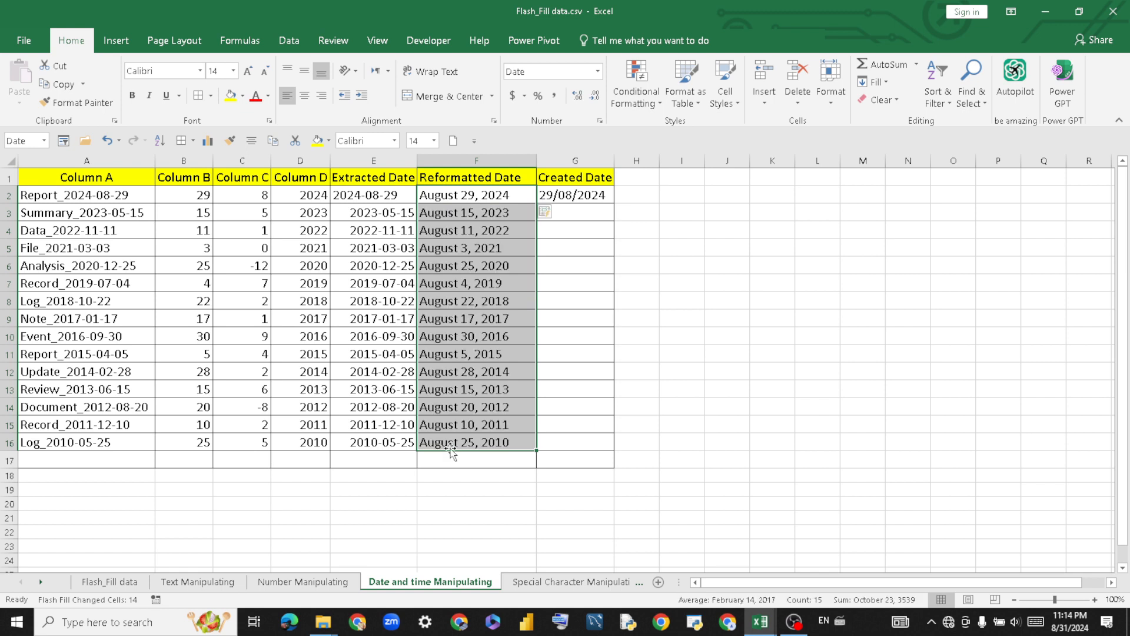
click(604, 302)
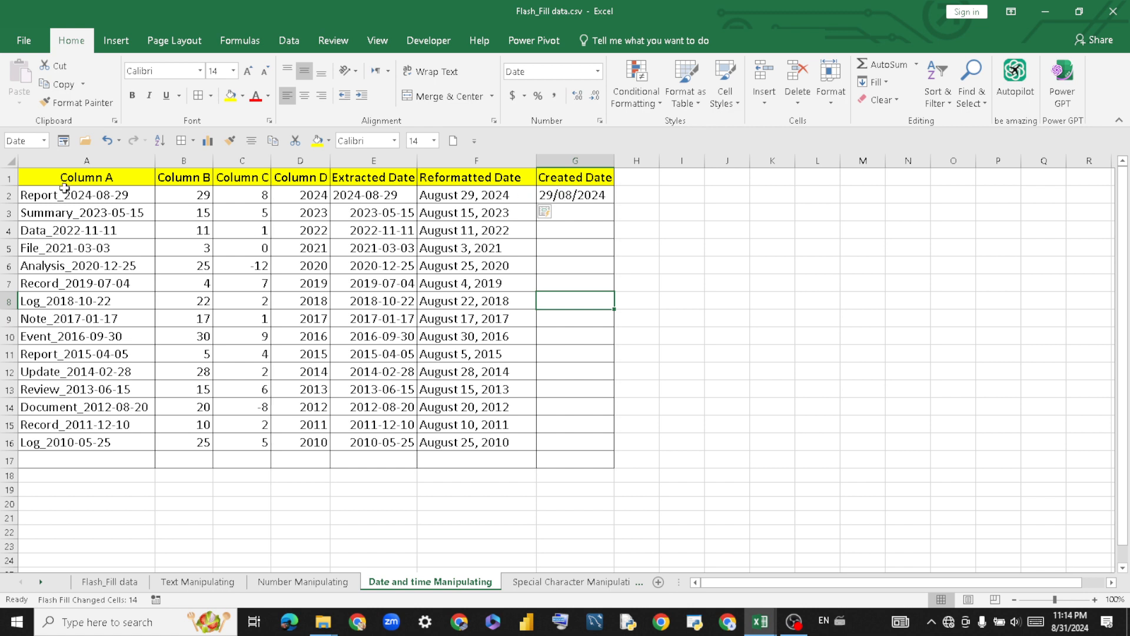
Flash Fill Created Date G2:G16 from 29/08/2024, giving dates 15/05/2023 down to 25/05/2010.
click(586, 196)
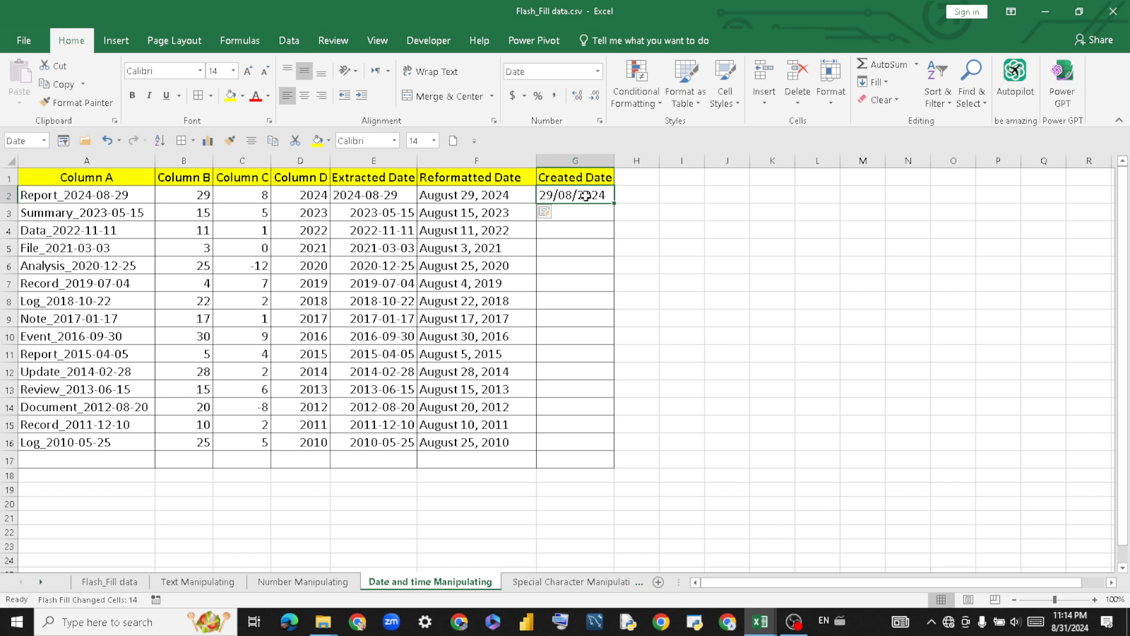
drag(586, 196, 581, 444)
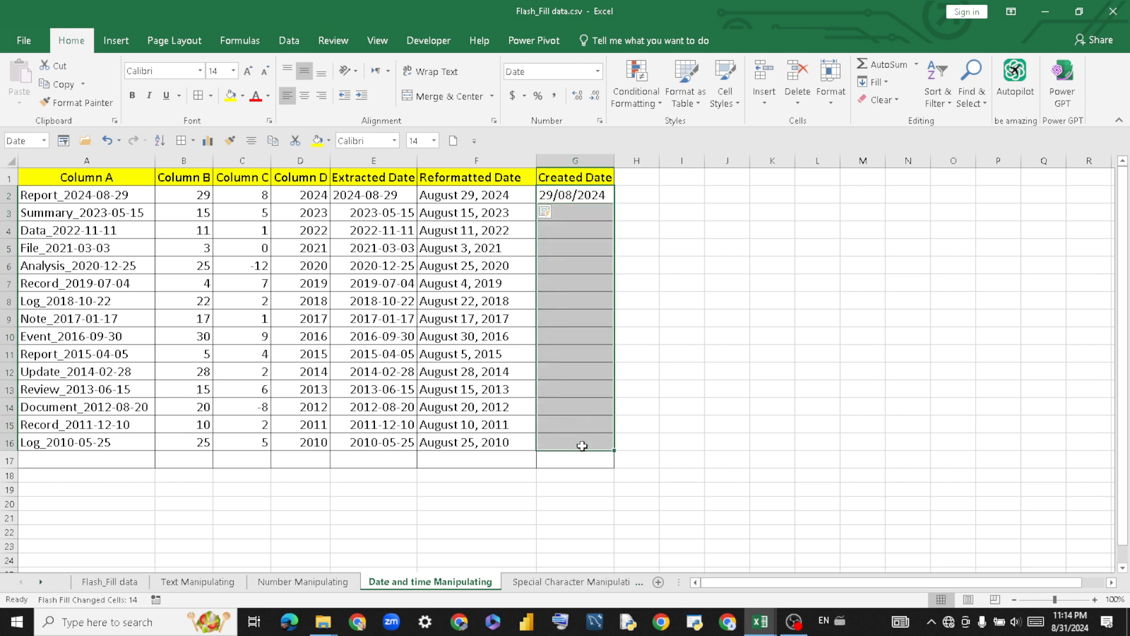
click(887, 81)
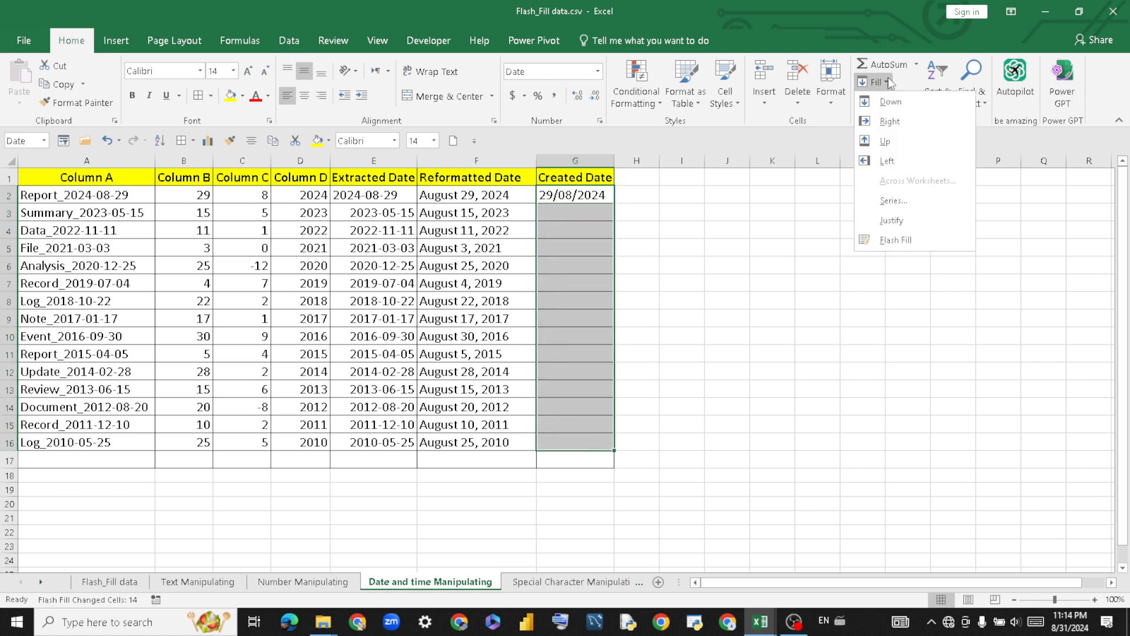
click(911, 236)
click(707, 244)
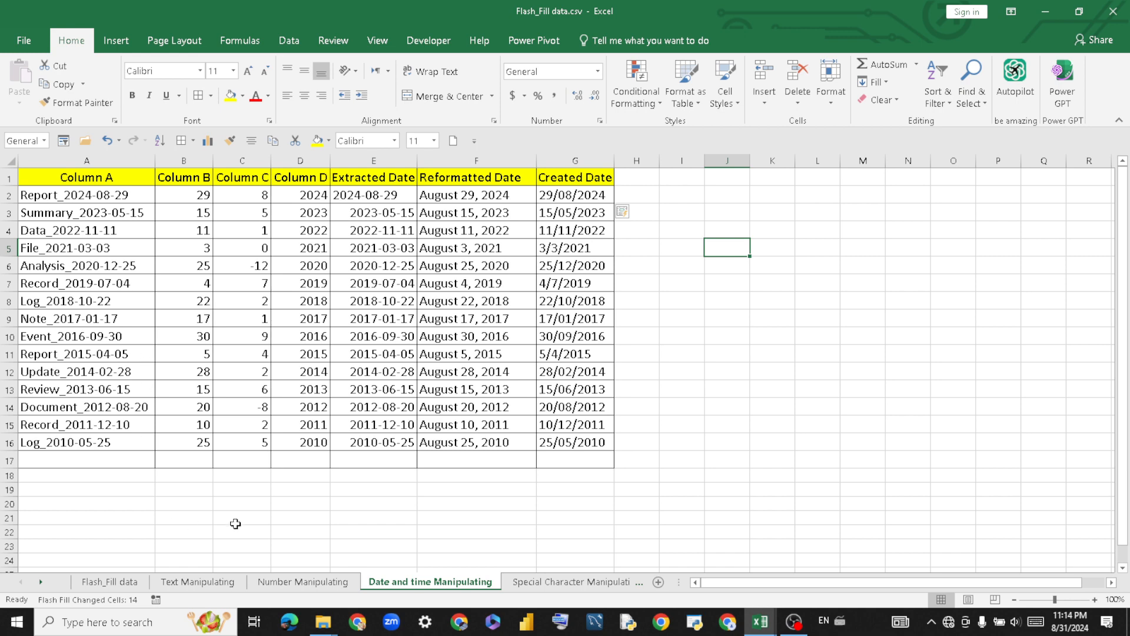
On the Special Character Manipulating sheet, clear the old formatted numbers in B3:B16.
click(575, 581)
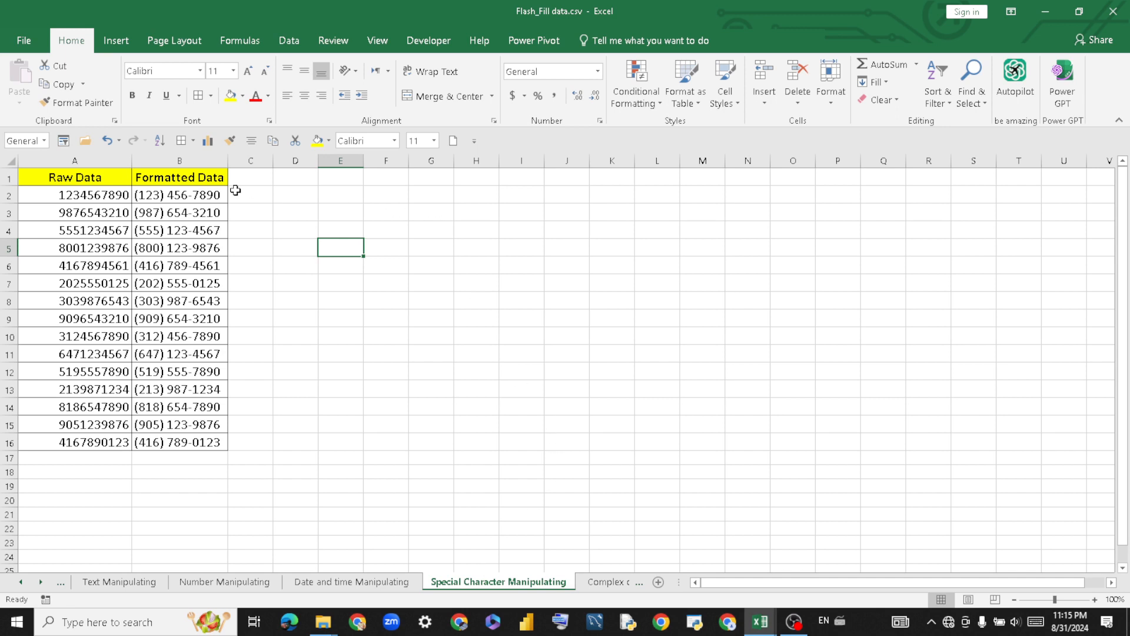
drag(200, 212, 195, 446)
key(Delete)
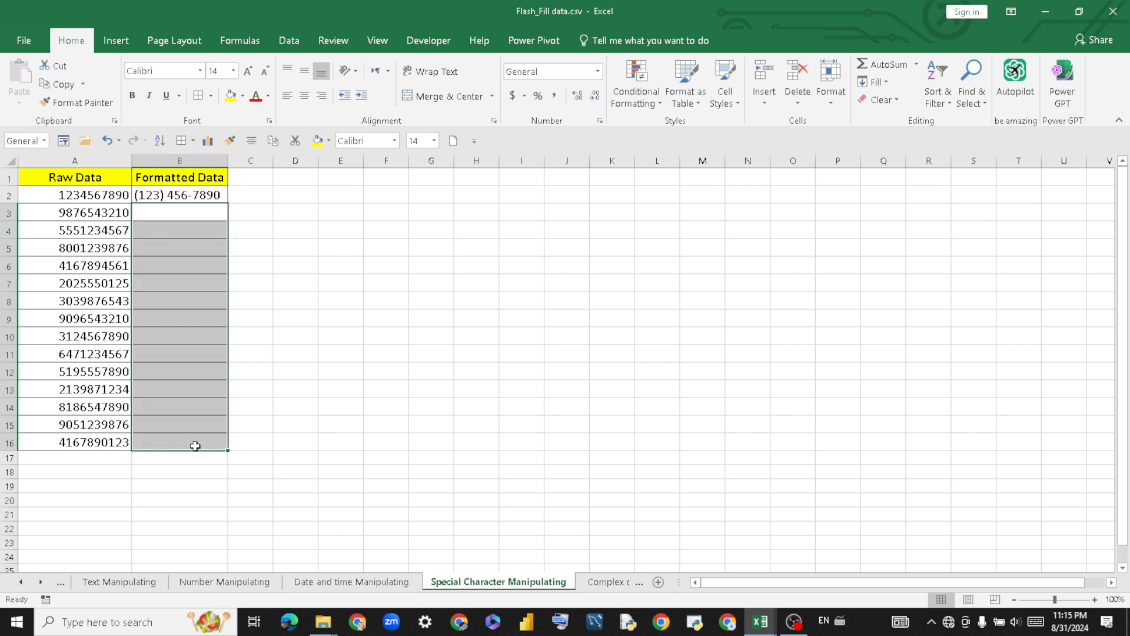
click(292, 277)
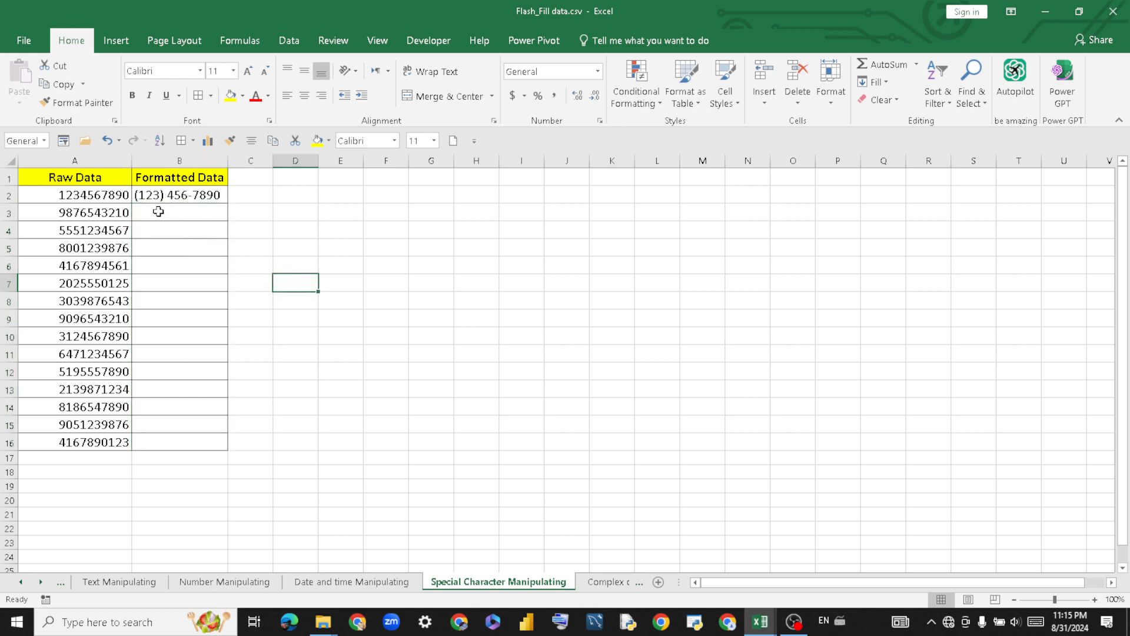
drag(87, 196, 98, 440)
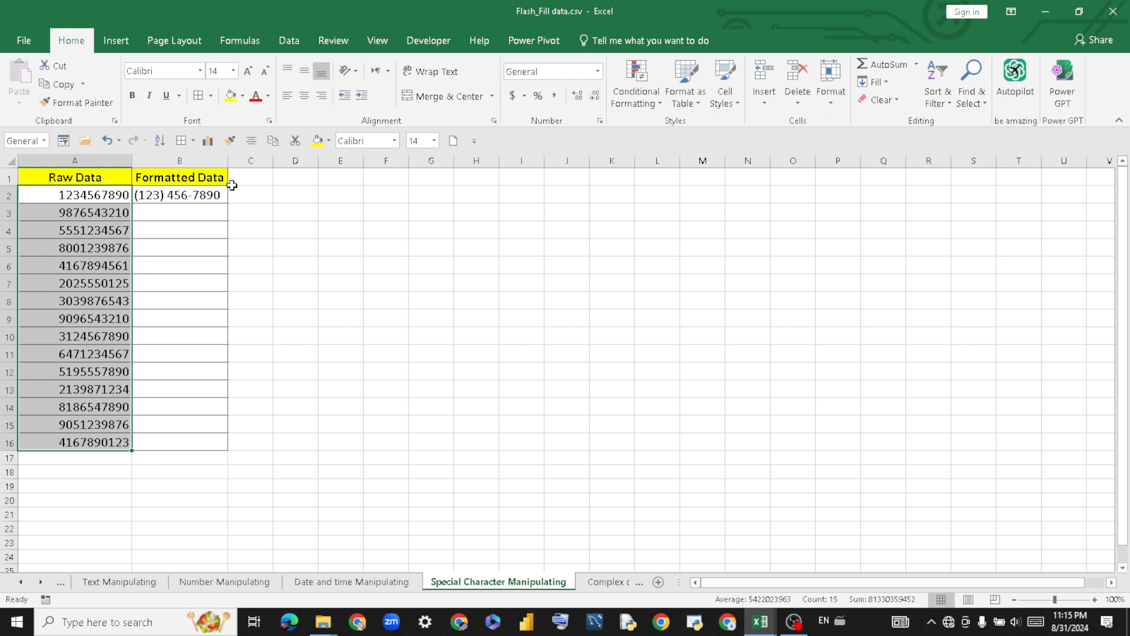
click(254, 225)
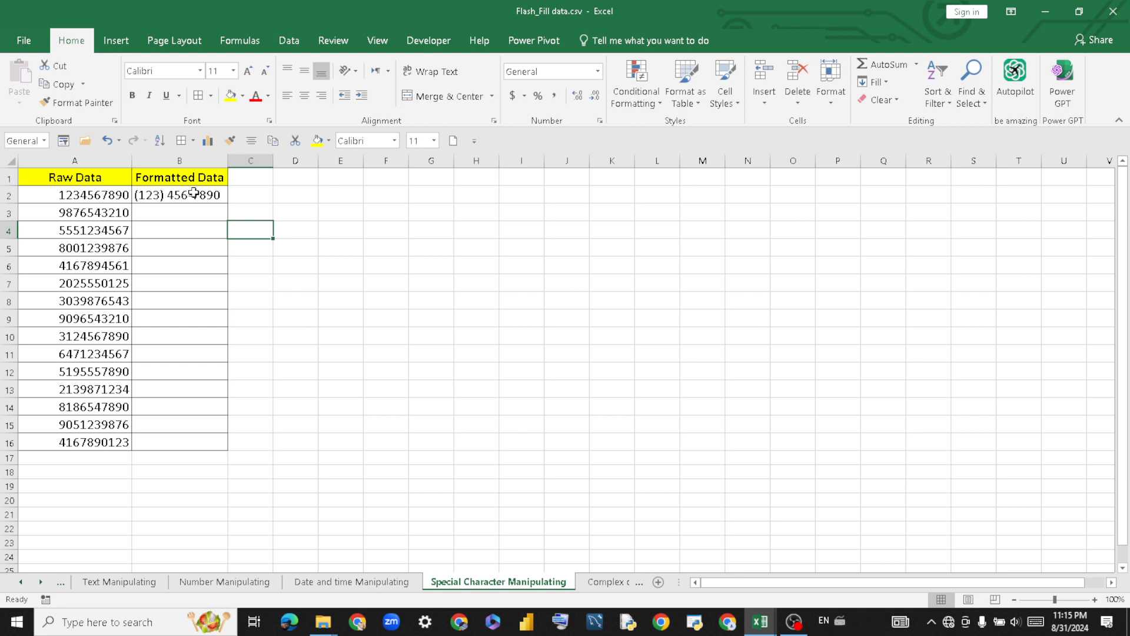
click(163, 196)
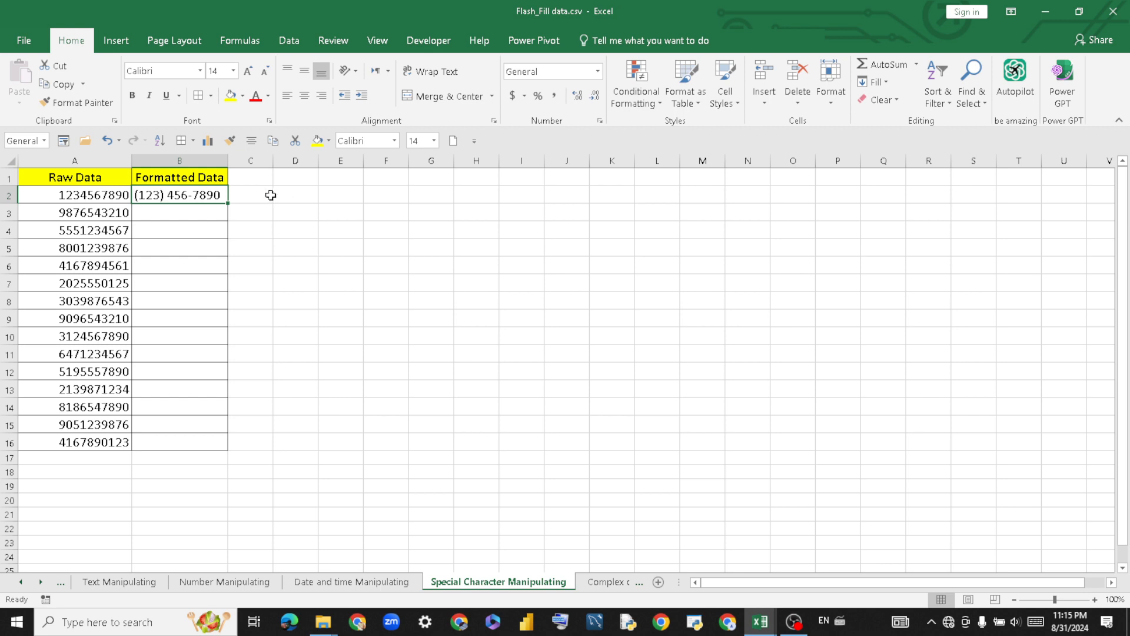
drag(212, 196, 202, 441)
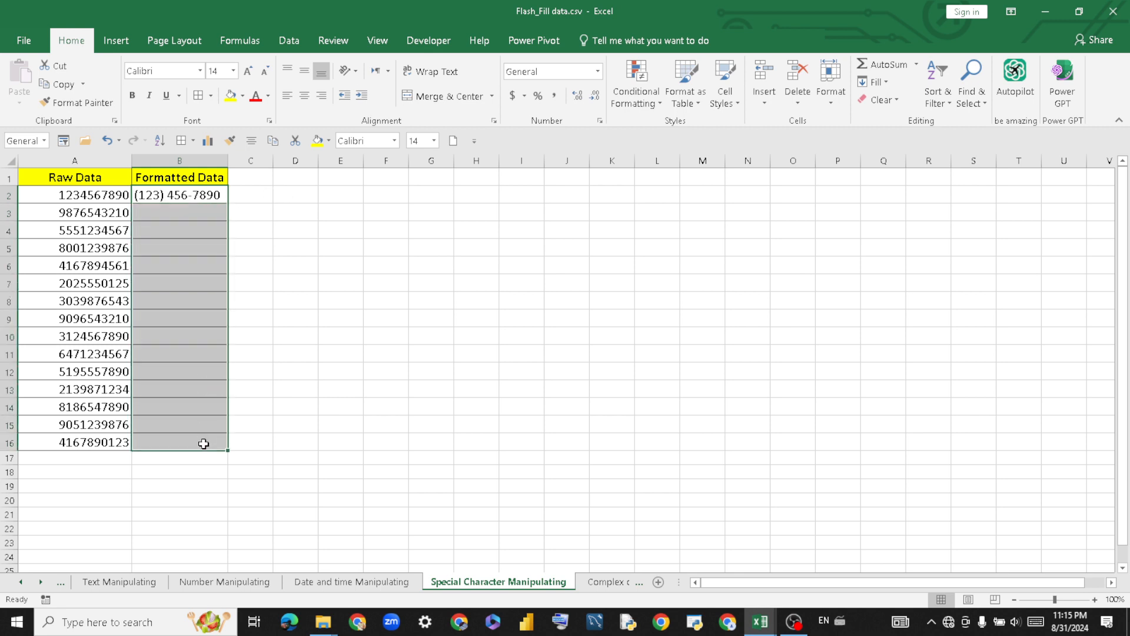
click(873, 87)
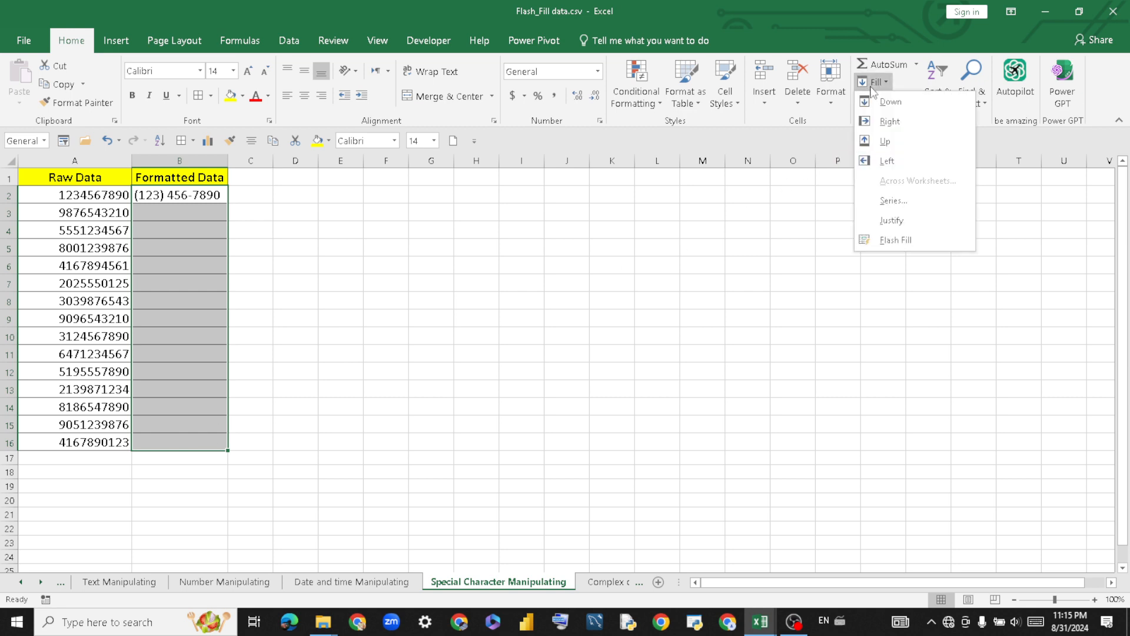
click(891, 243)
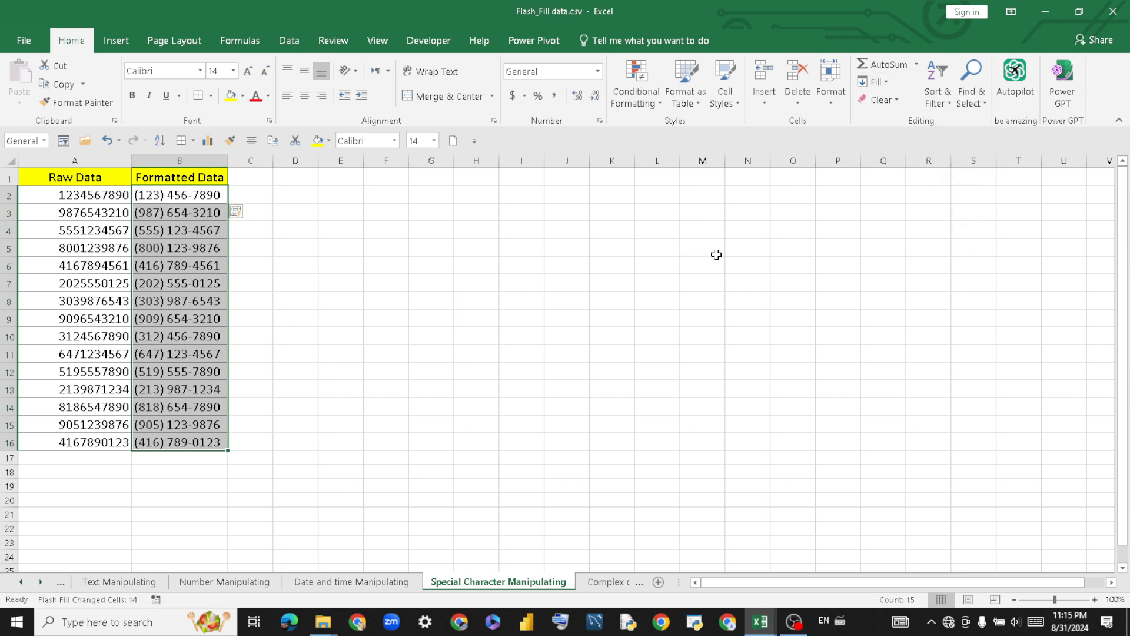
click(316, 264)
click(297, 215)
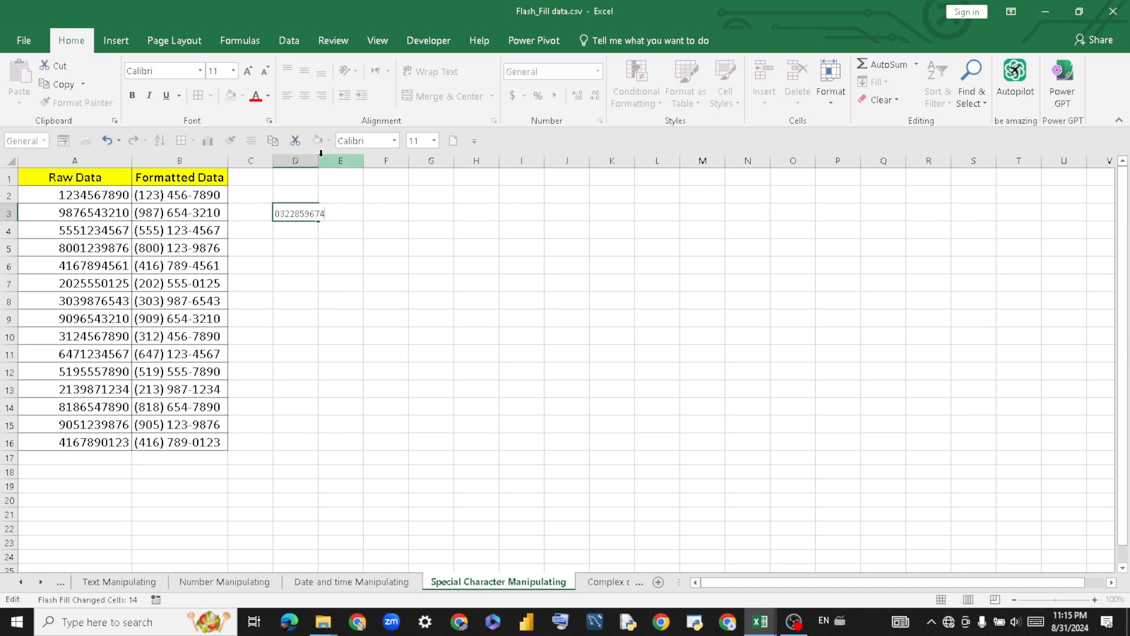
Extend D3 down to D7 as the series 322859674 to 322859678.
click(355, 198)
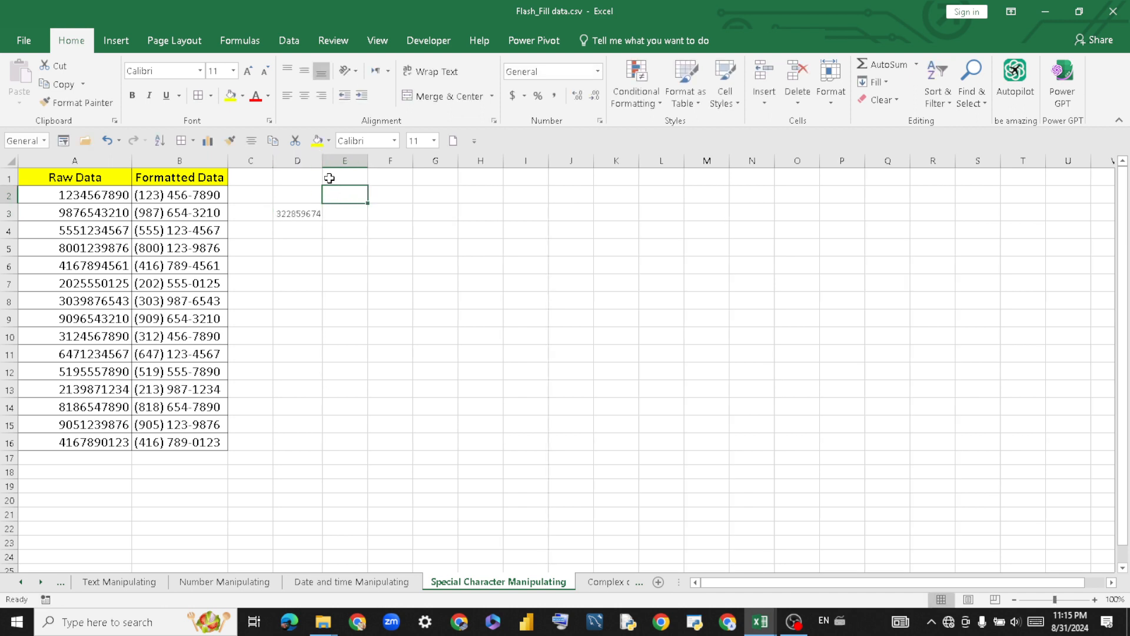
click(313, 213)
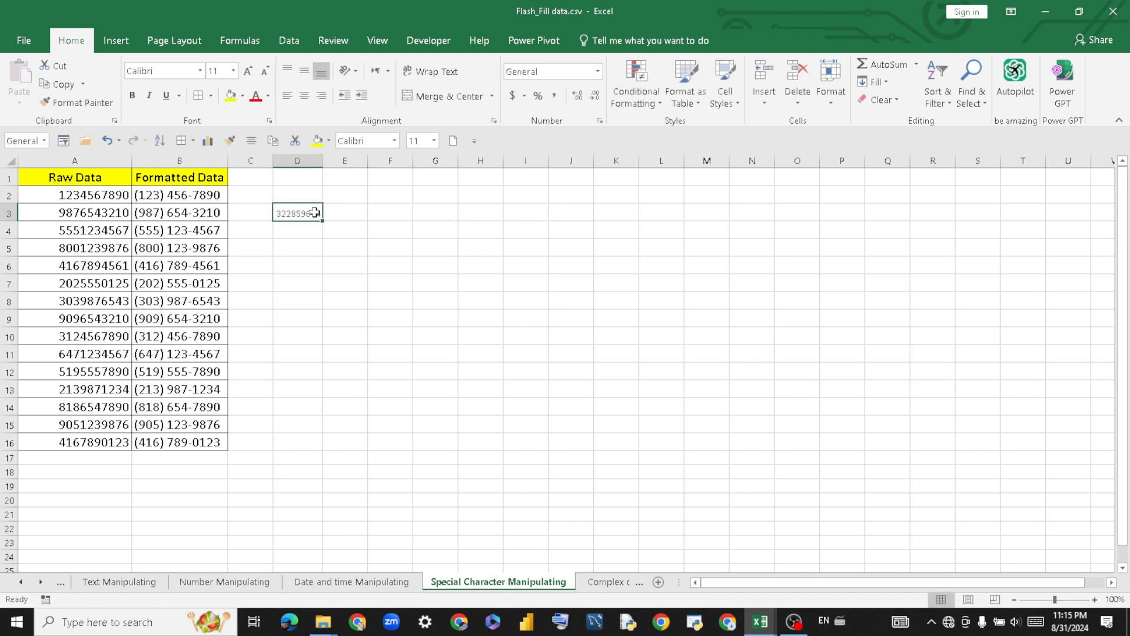
drag(321, 222, 323, 293)
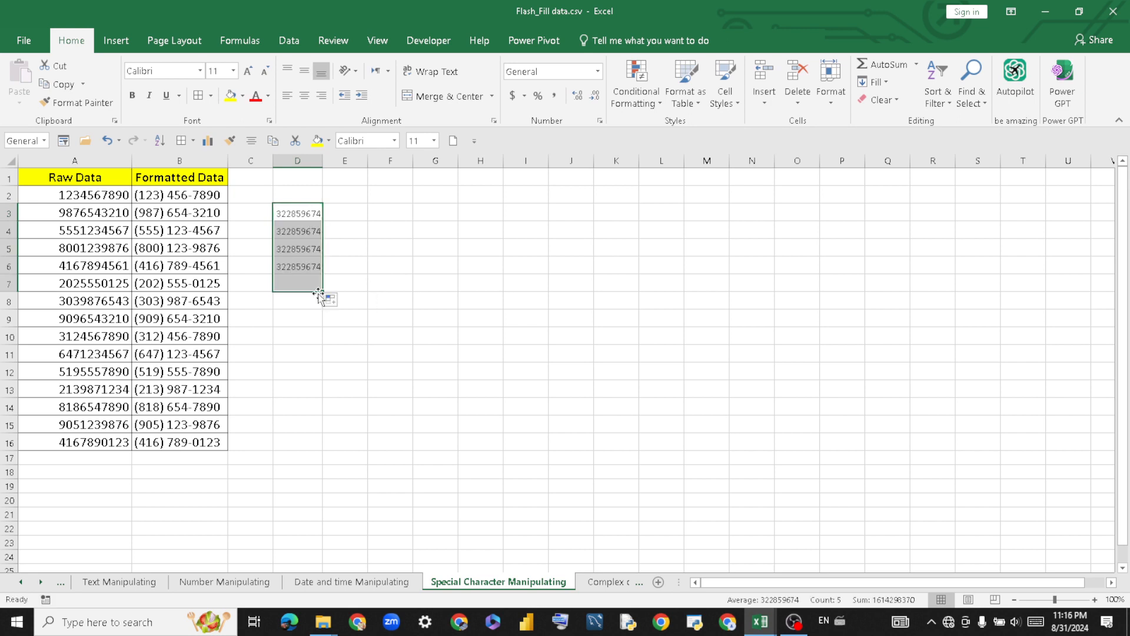
click(330, 301)
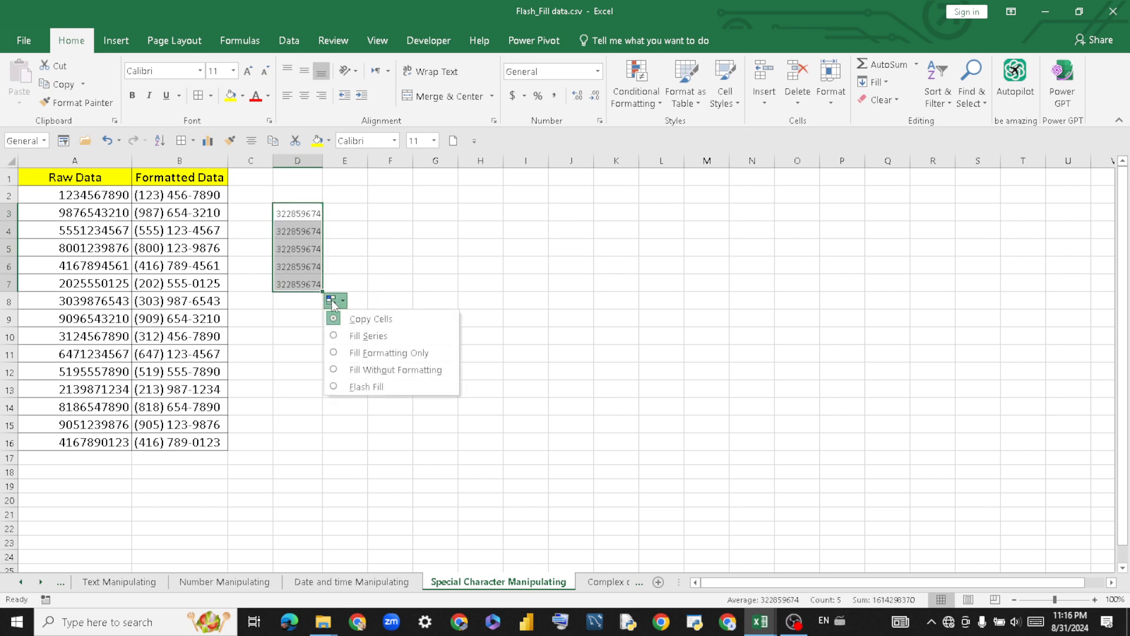
click(365, 337)
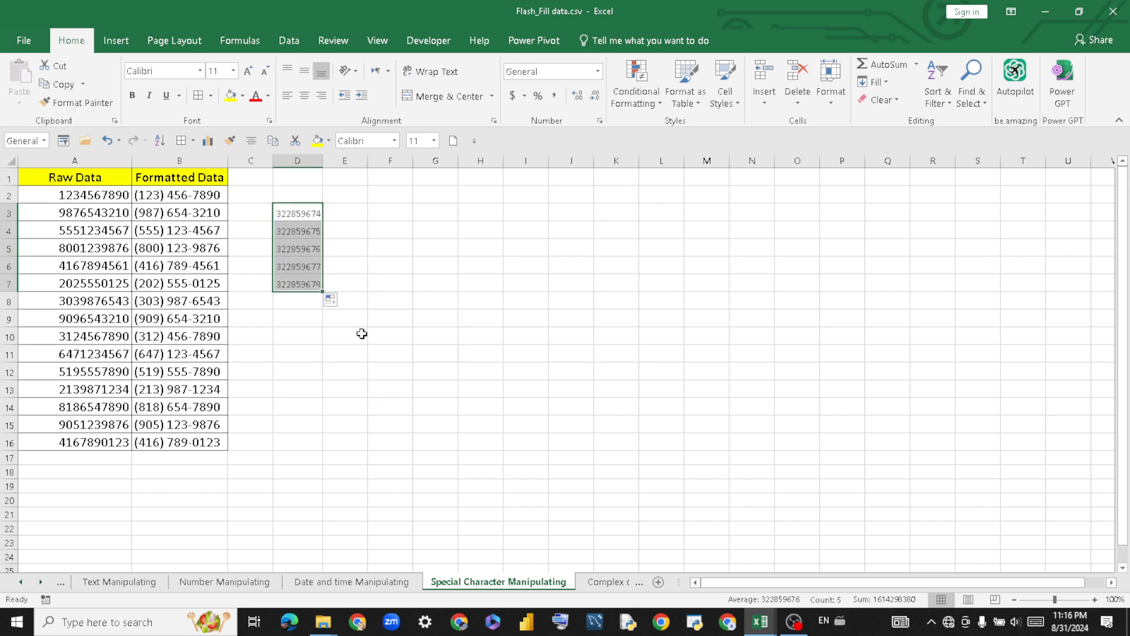
click(355, 214)
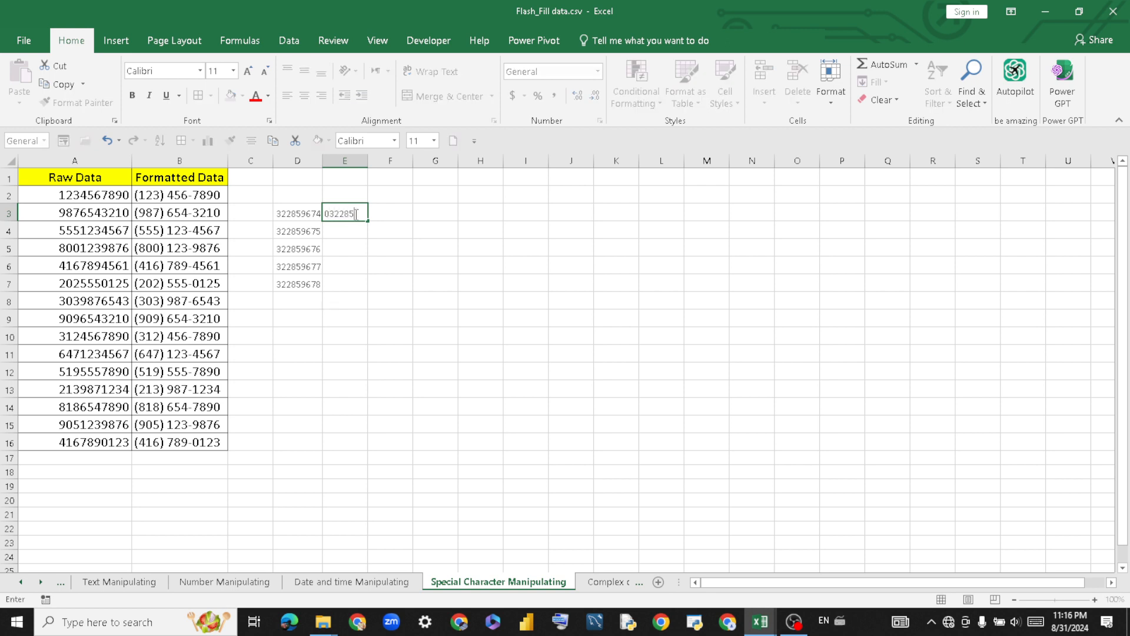
key(Return)
click(352, 211)
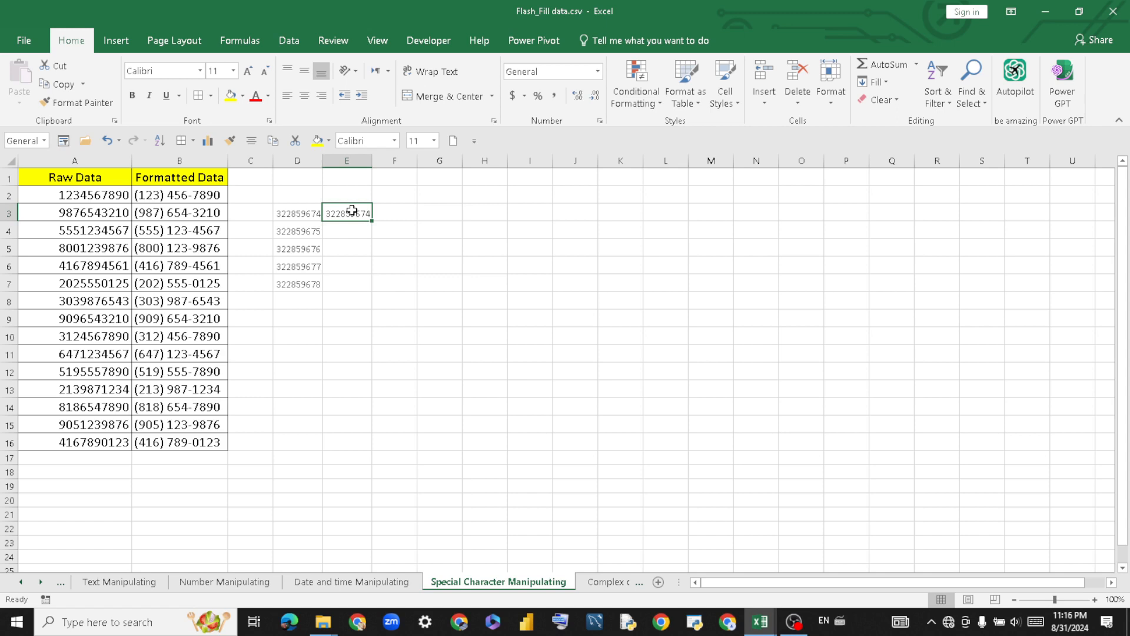
key(ctrl+1)
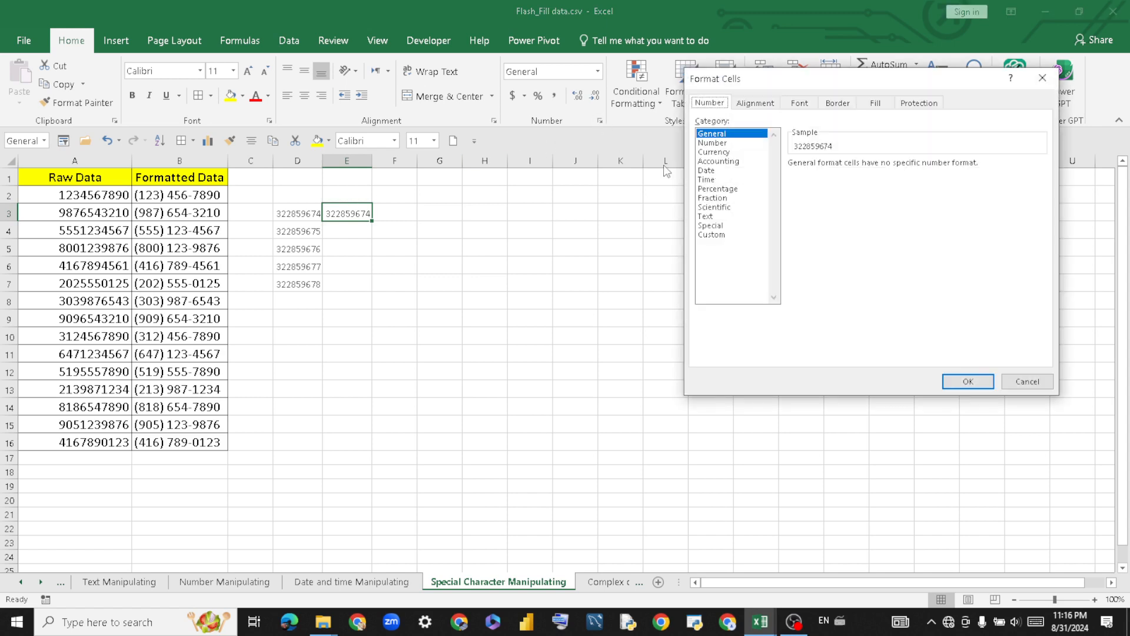
click(712, 143)
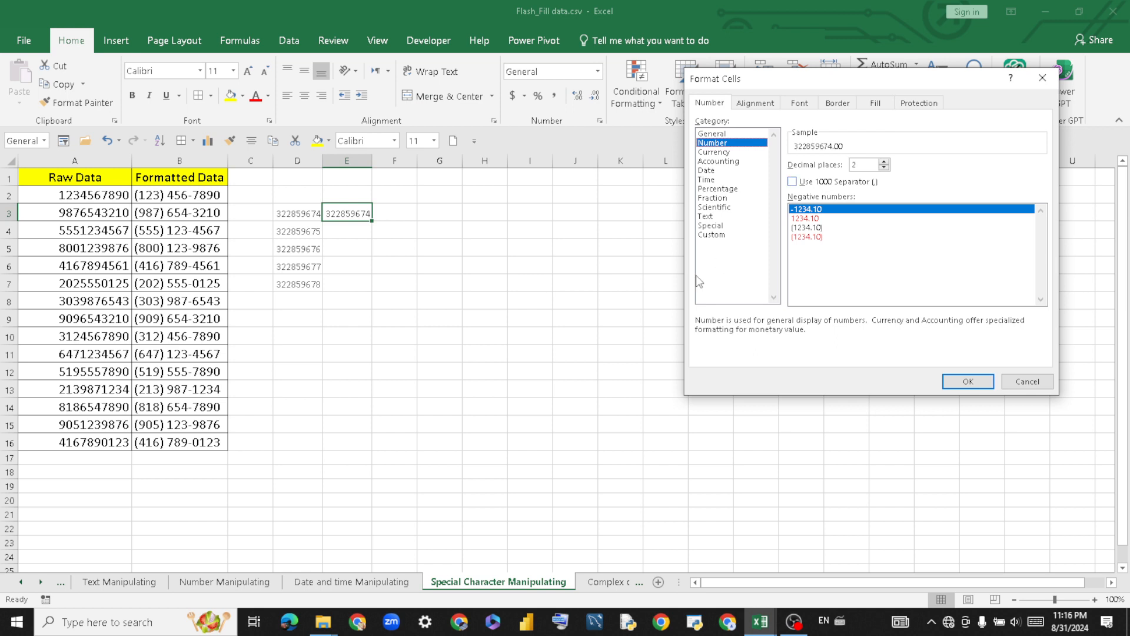
click(712, 235)
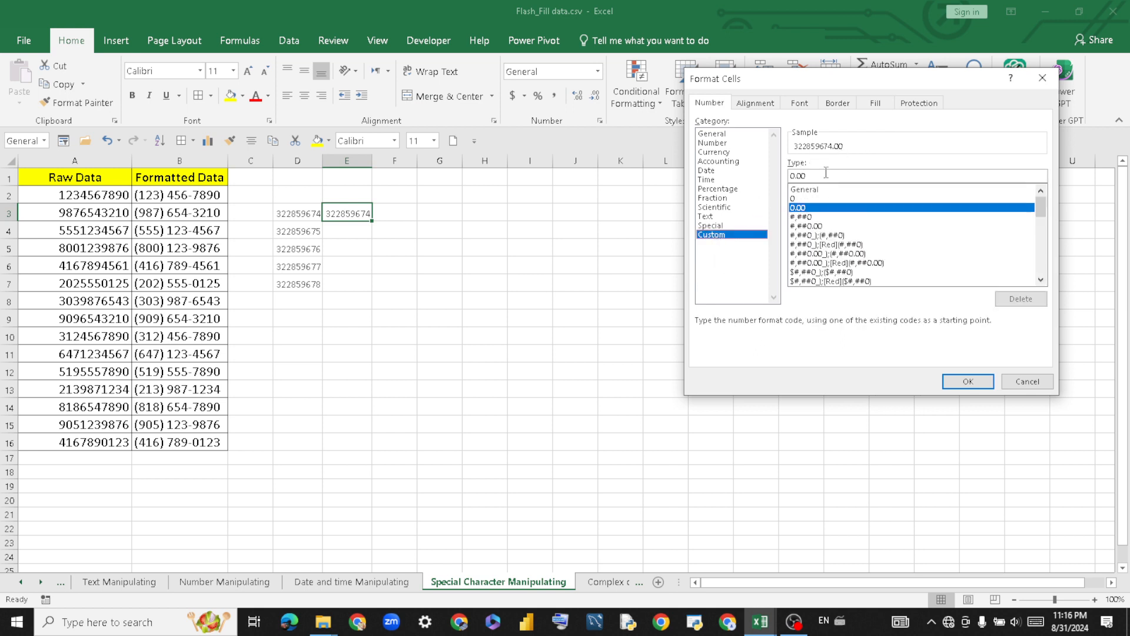
click(819, 176)
key(BackSpace)
key(BackSpace)
key(BackSpace)
key(BackSpace)
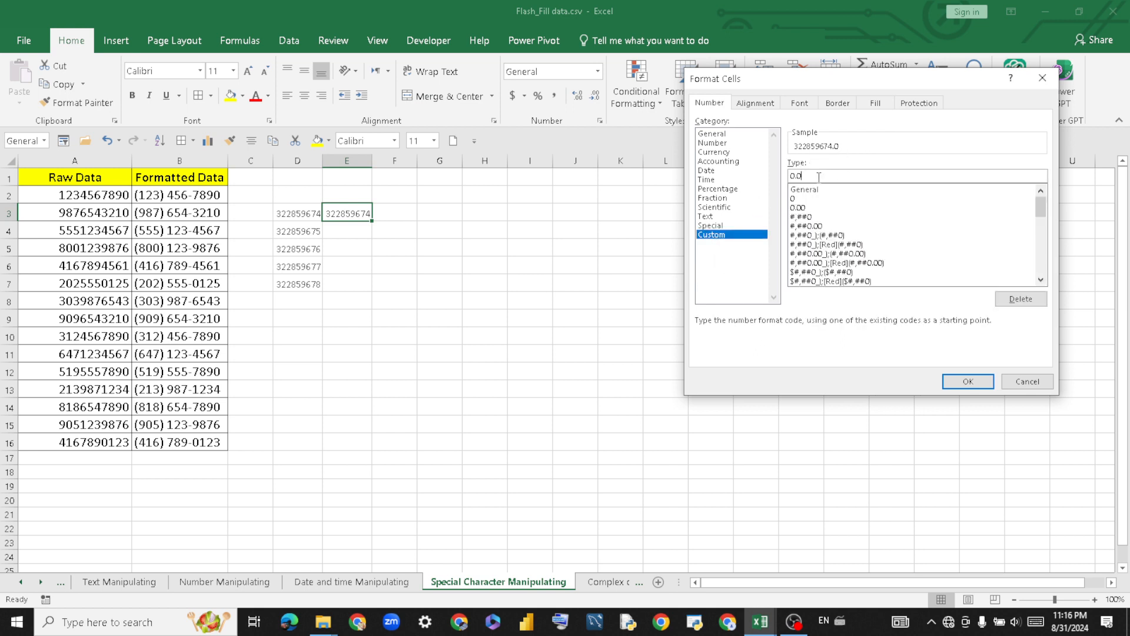
text(00000000000)
click(955, 383)
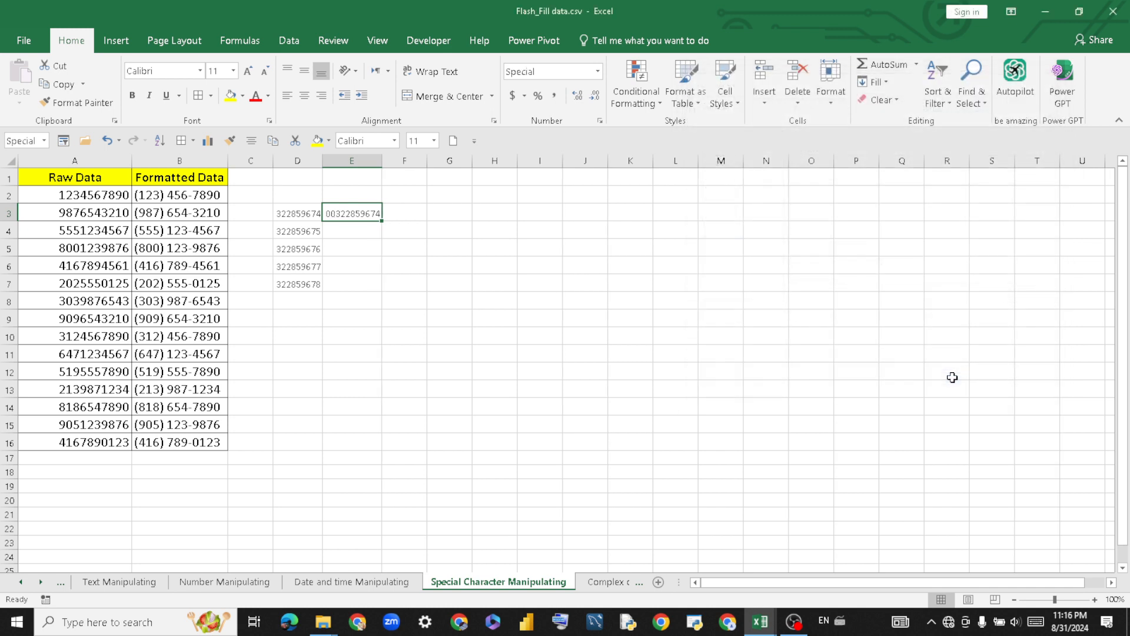
double_click(333, 216)
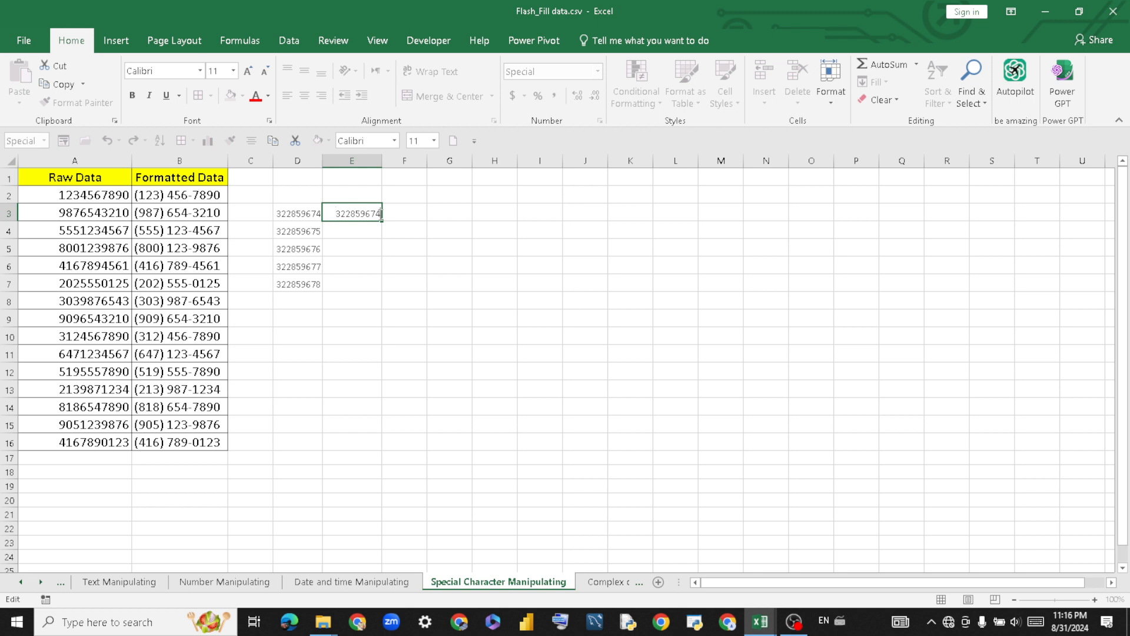
key(BackSpace)
key(Return)
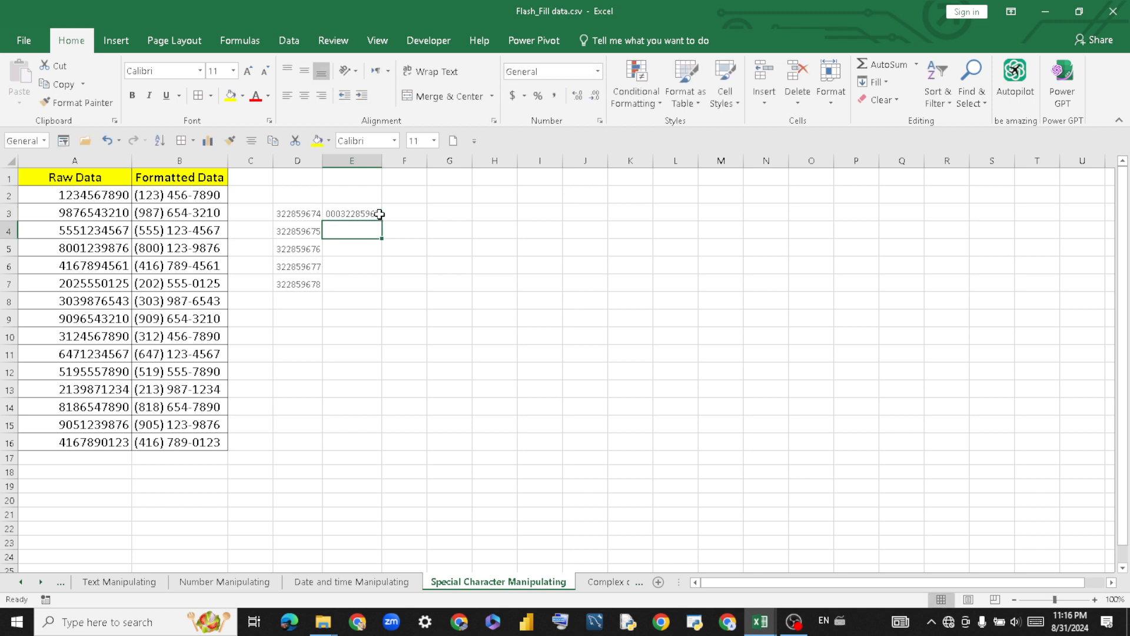
click(349, 214)
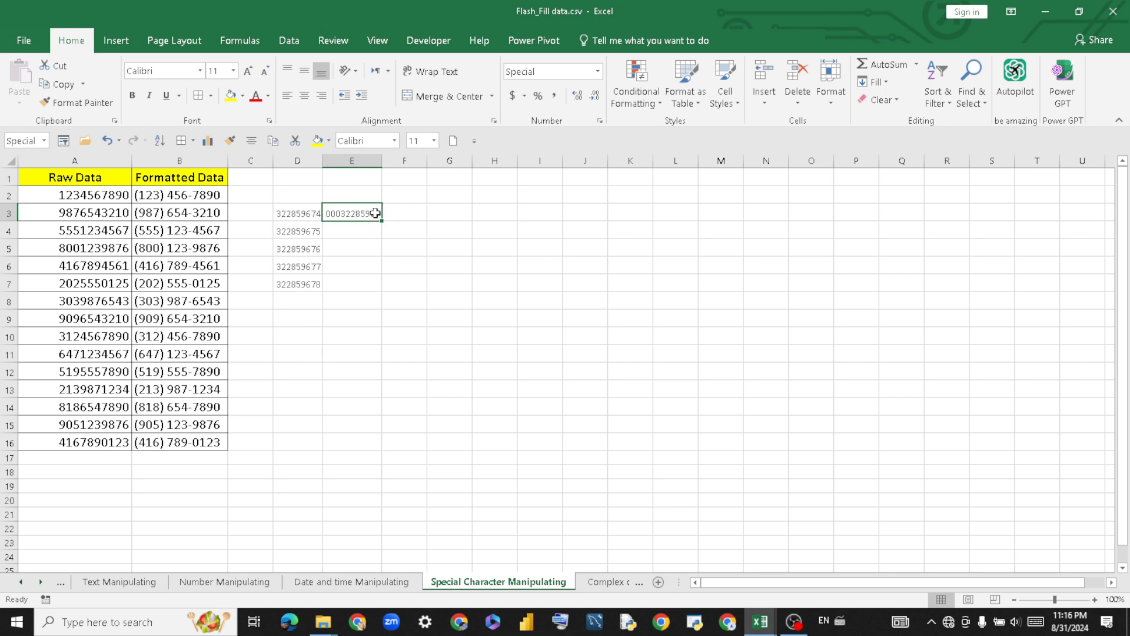
double_click(376, 213)
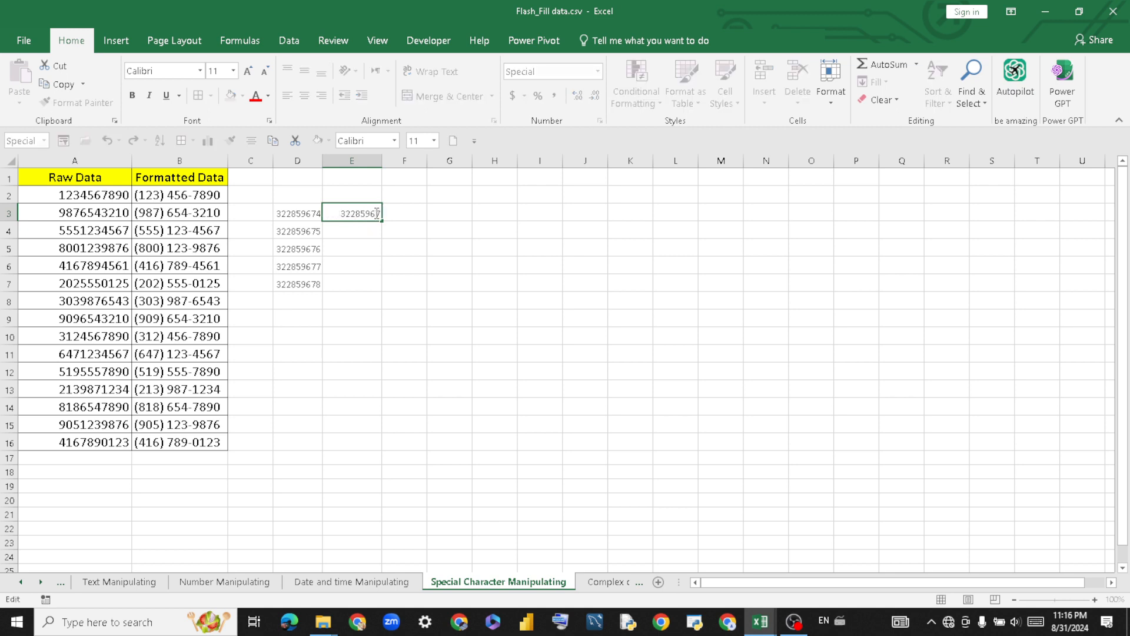
key(BackSpace)
key(BackSpace)
key(BackSpace)
key(BackSpace)
text(6688)
key(Return)
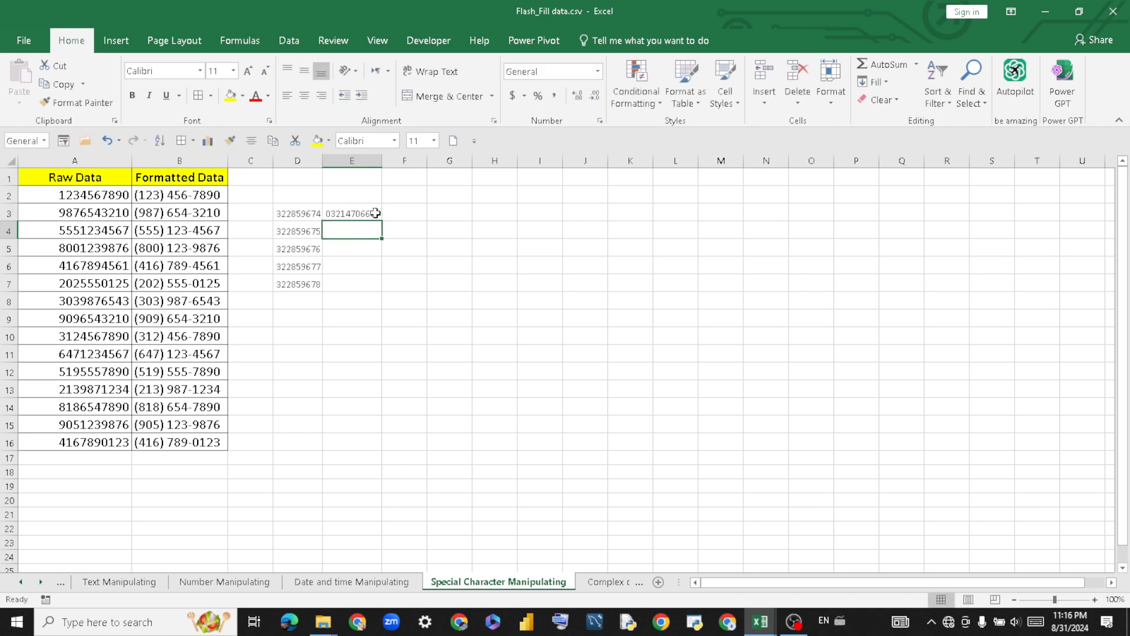
Copy E3 down to E7, undo that fill, and select D3.
click(351, 213)
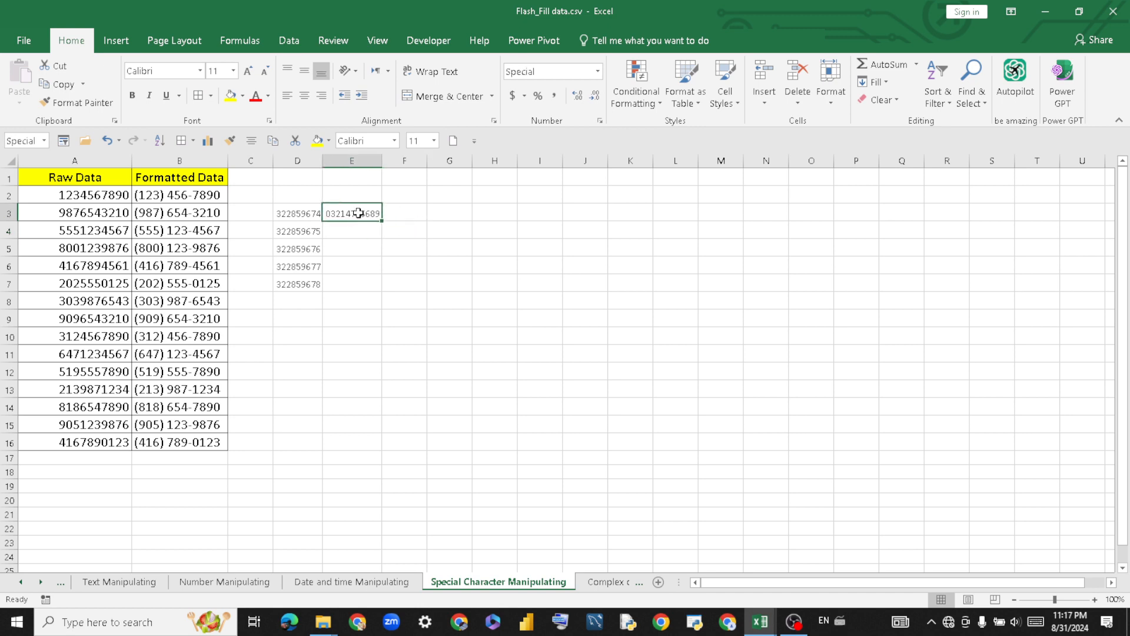
drag(379, 221, 380, 289)
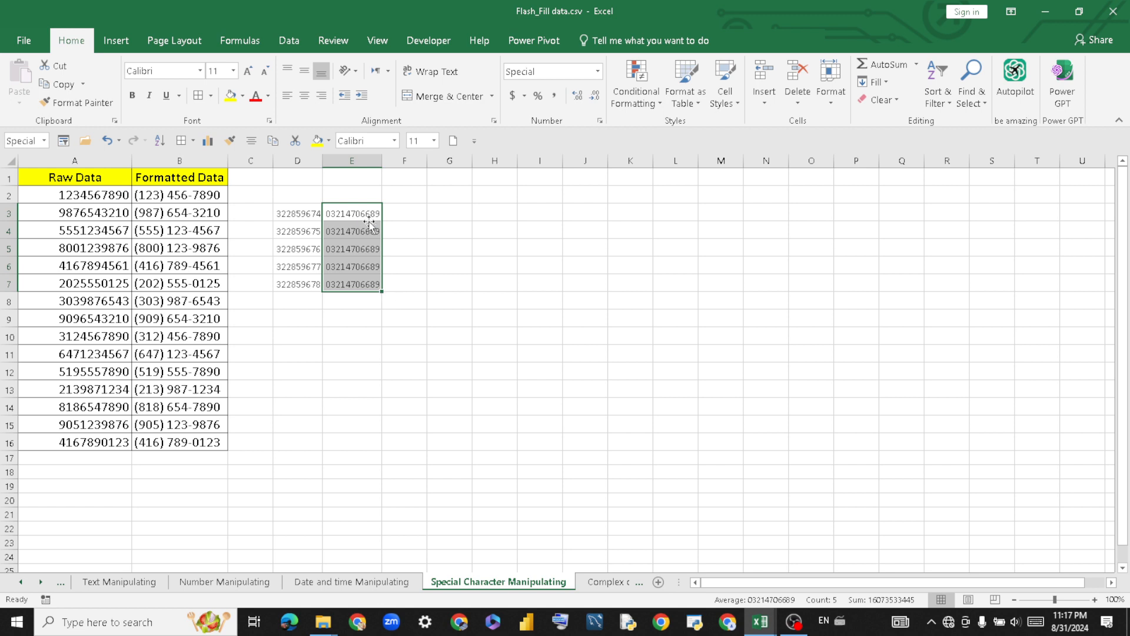
key(ctrl+z)
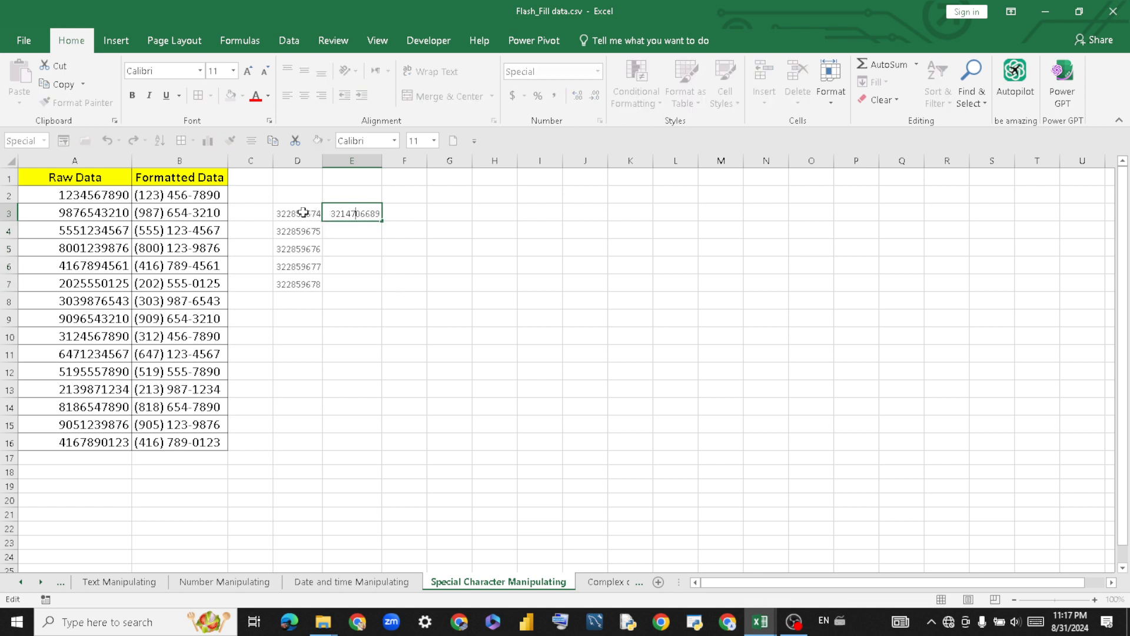
click(361, 252)
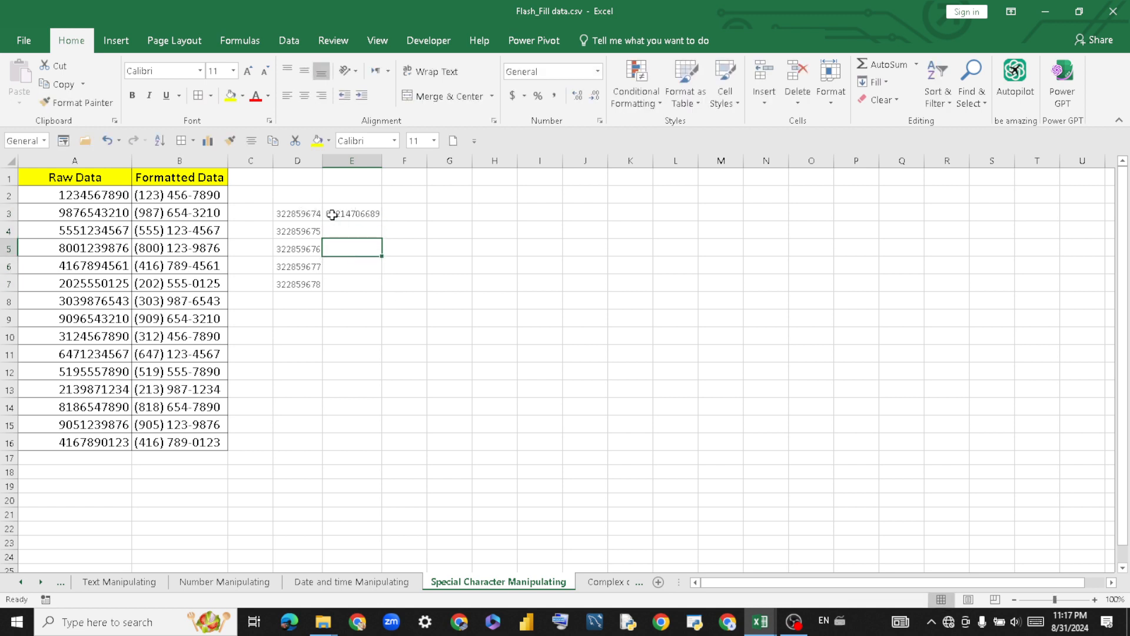
click(293, 218)
double_click(293, 216)
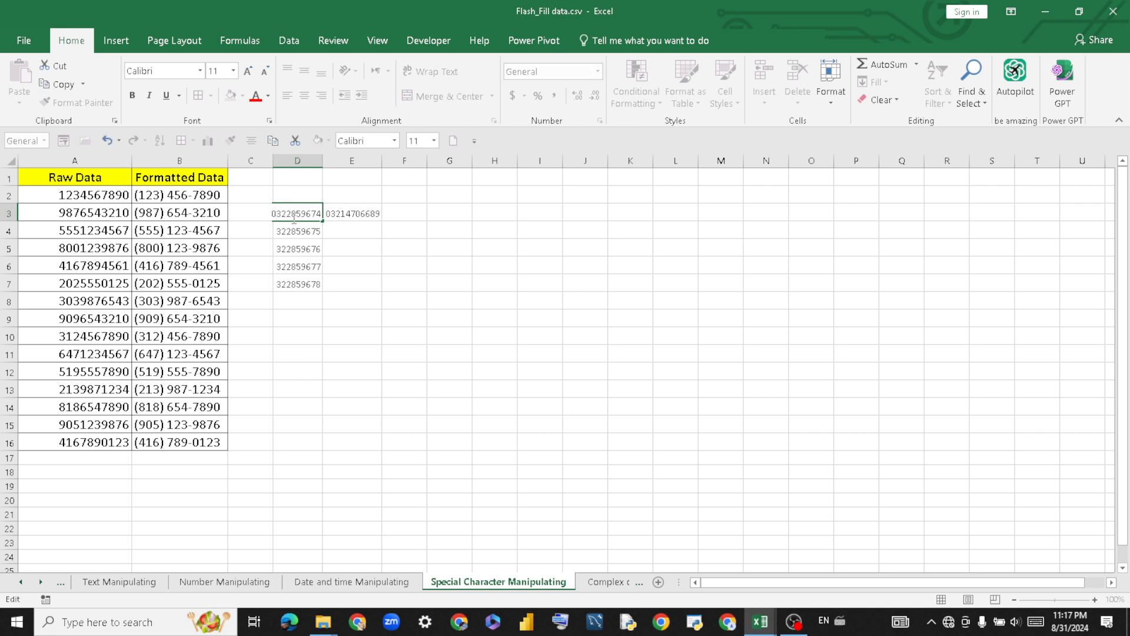
text(1)
key(Return)
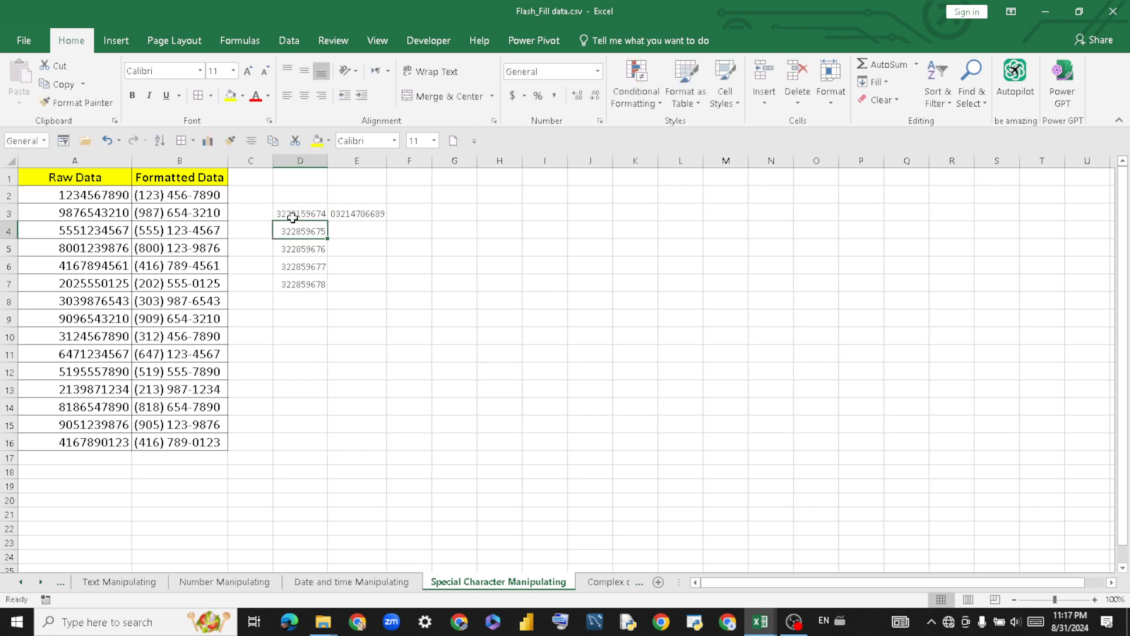
click(362, 213)
key(Delete)
click(299, 213)
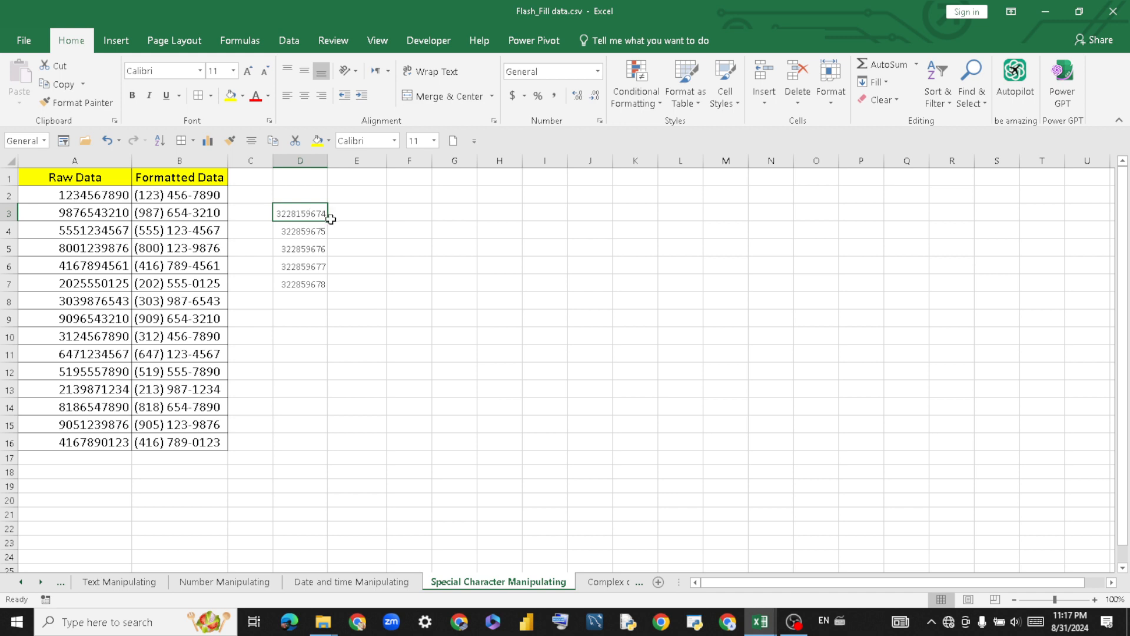
drag(331, 219, 326, 295)
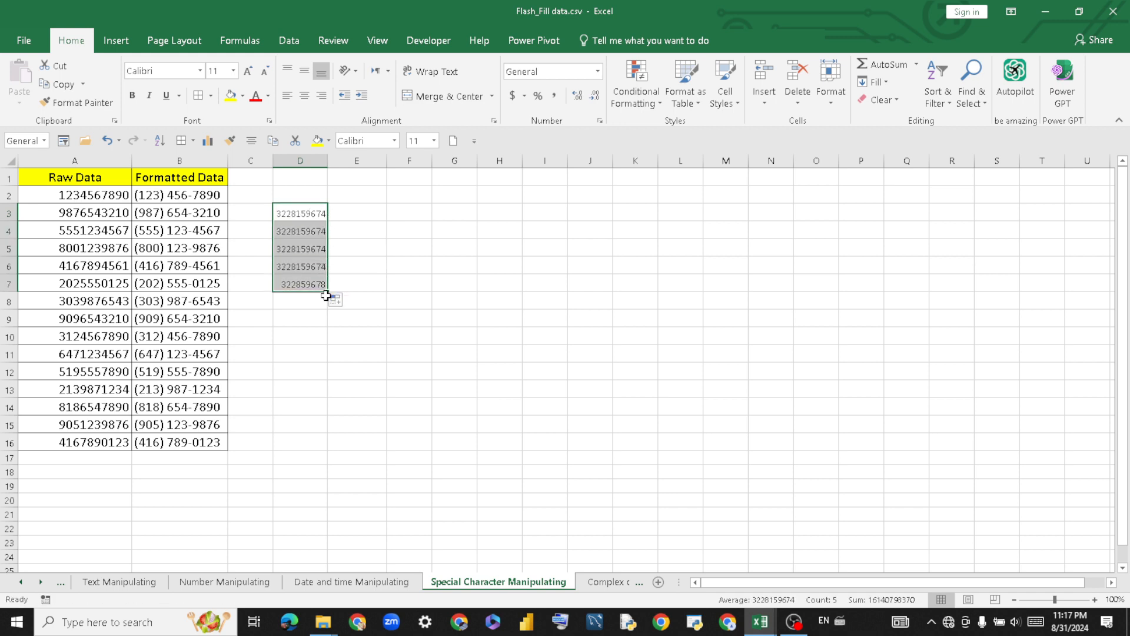
click(335, 299)
click(365, 330)
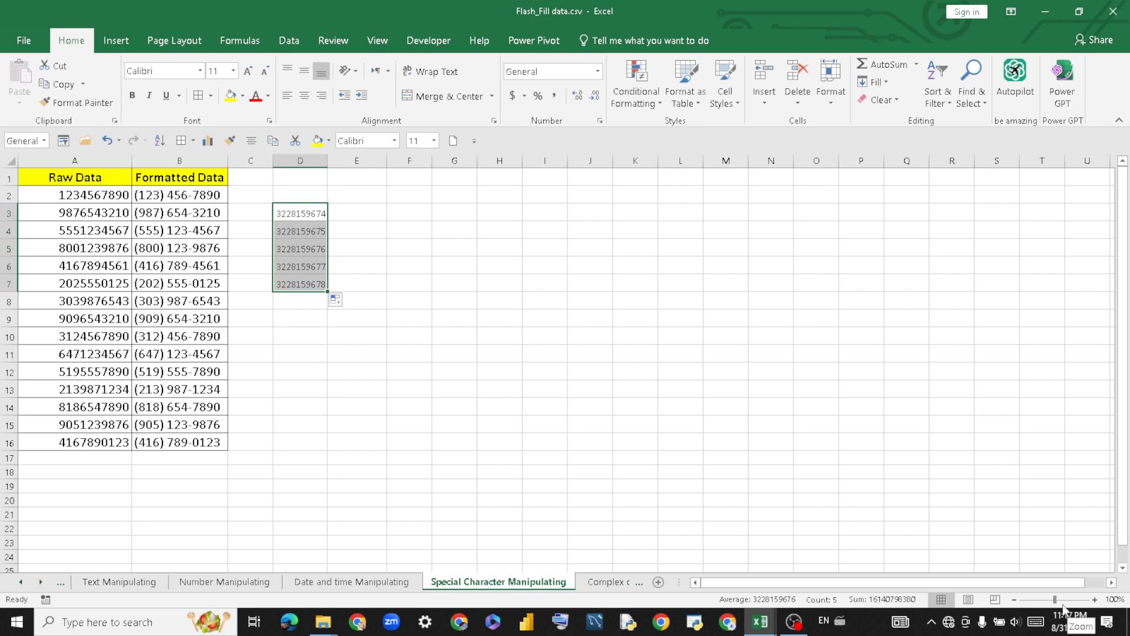
drag(1055, 600, 1055, 600)
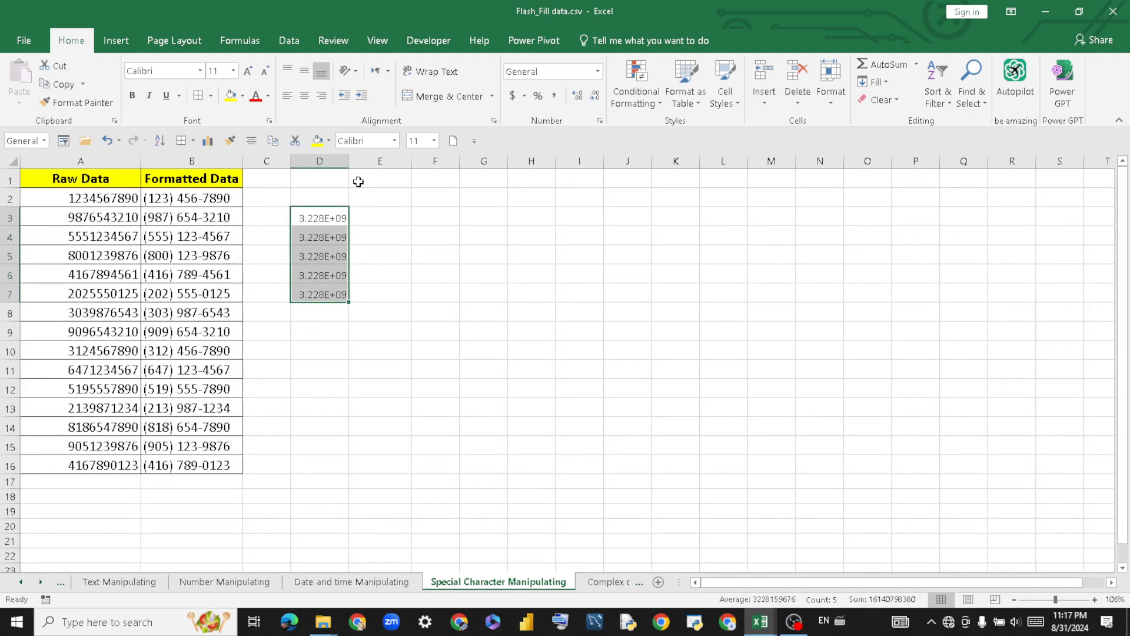
drag(348, 162, 372, 161)
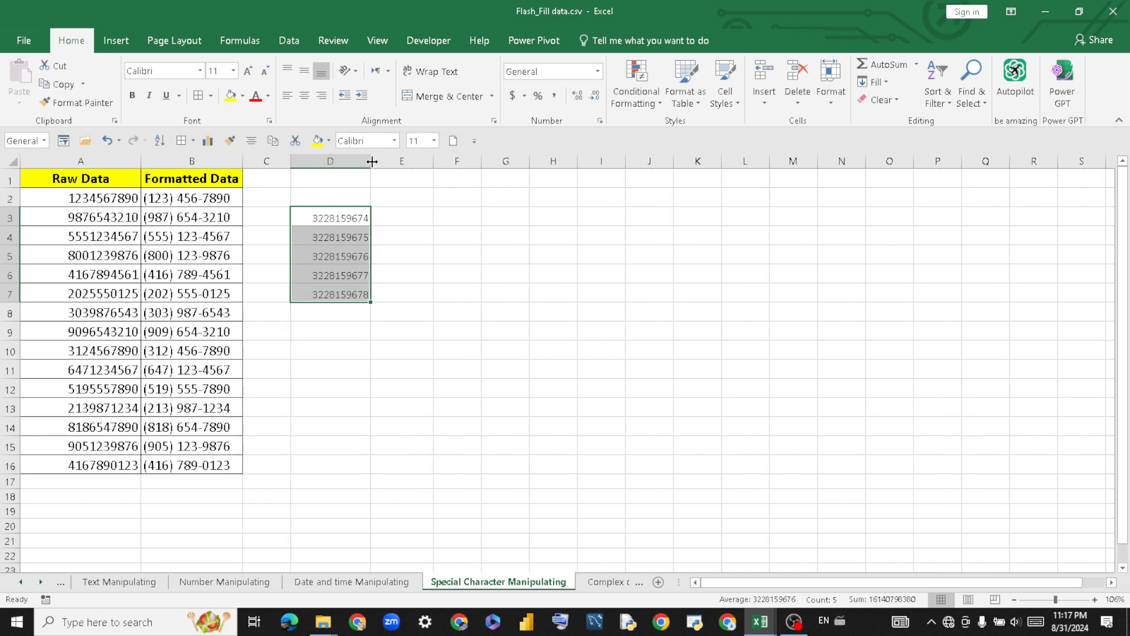
click(396, 215)
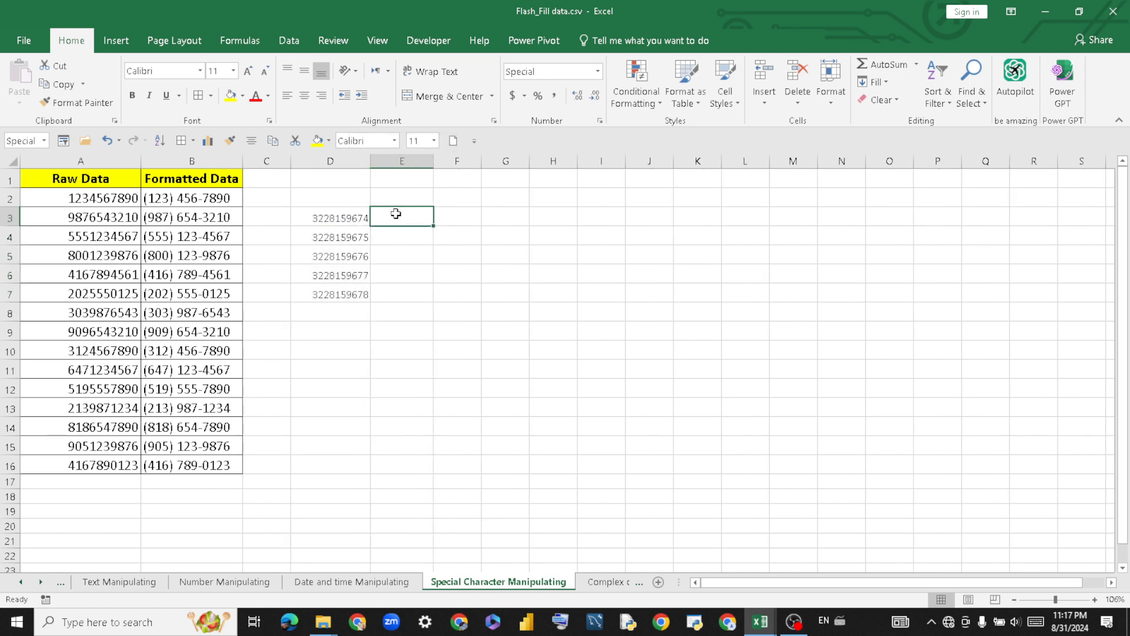
click(352, 219)
click(392, 218)
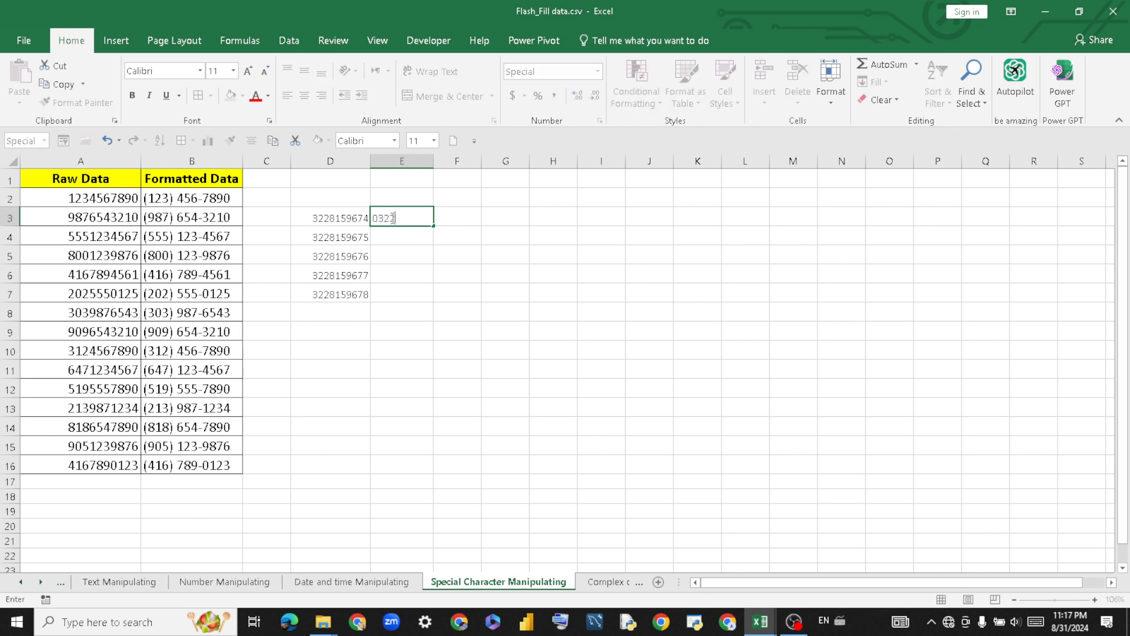
key(Return)
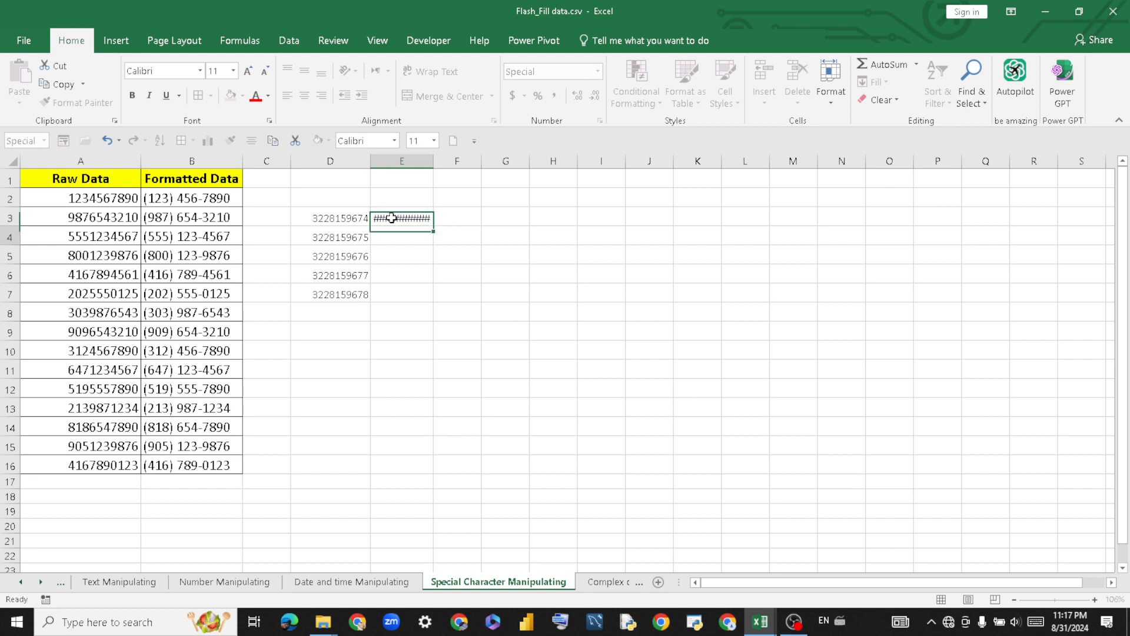
drag(433, 161, 455, 160)
click(441, 218)
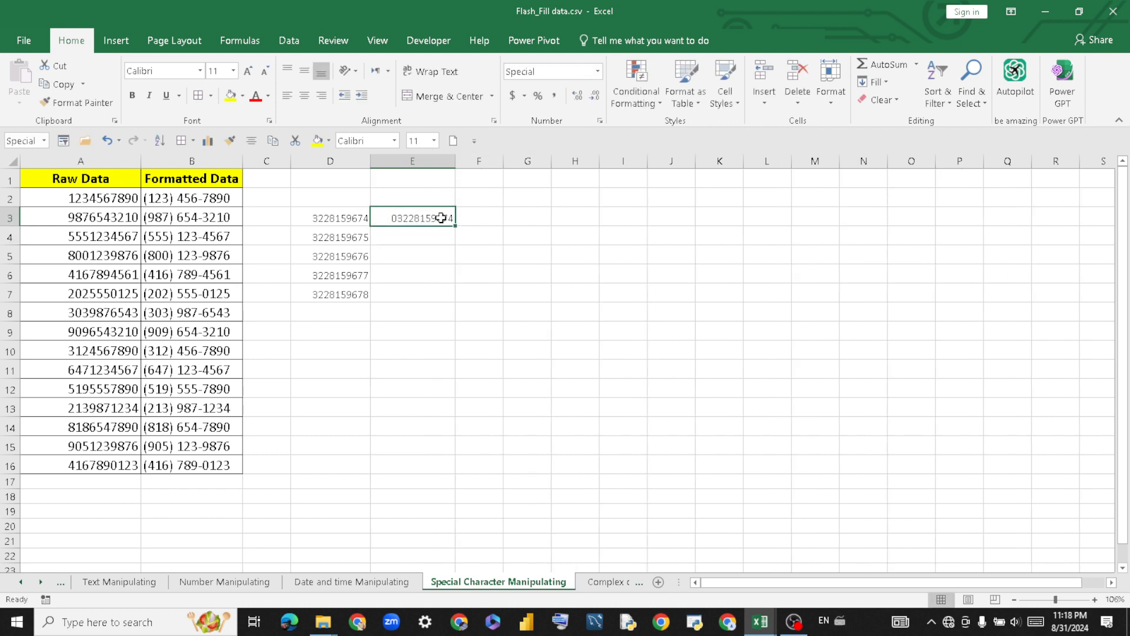
drag(437, 220, 441, 289)
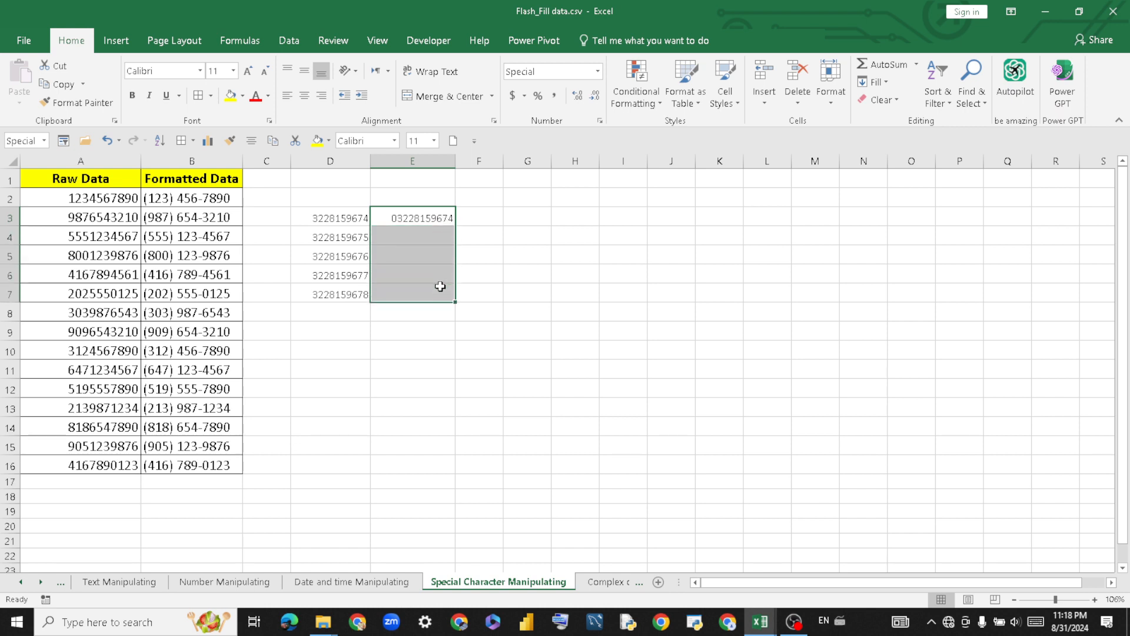
click(886, 85)
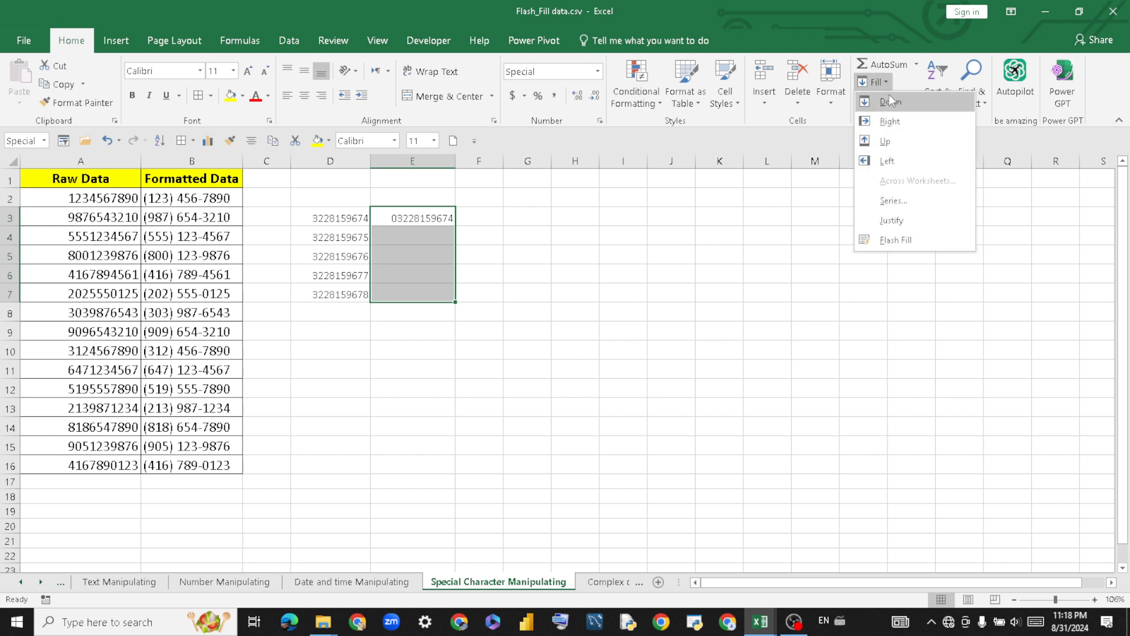
click(904, 240)
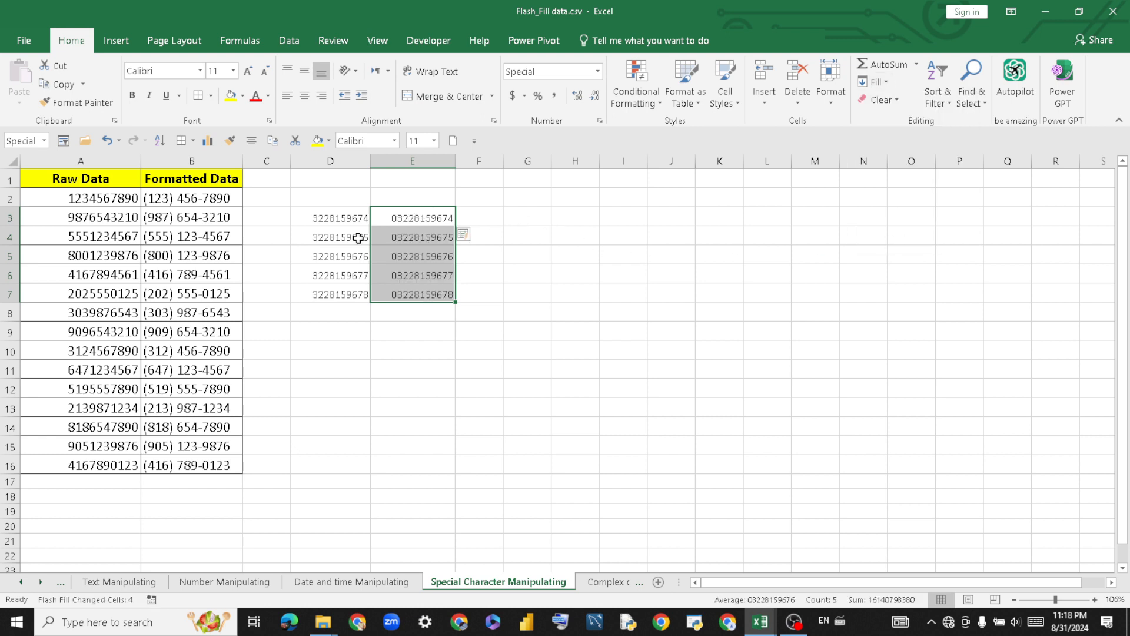
drag(1056, 599, 1061, 599)
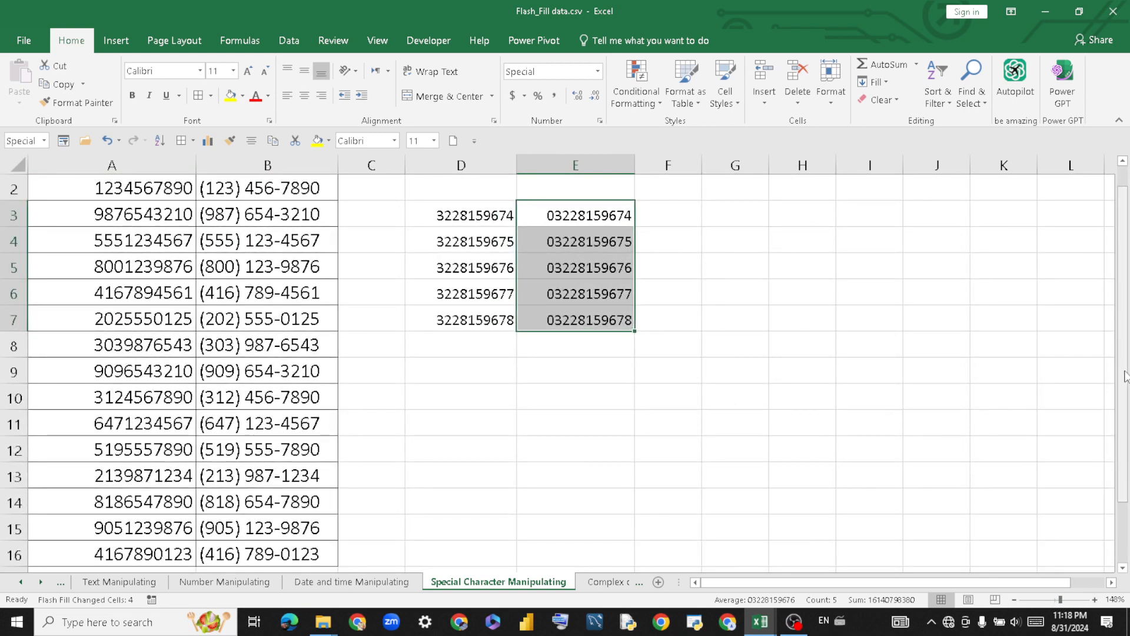
scroll(1106, 374, up, 1)
click(743, 321)
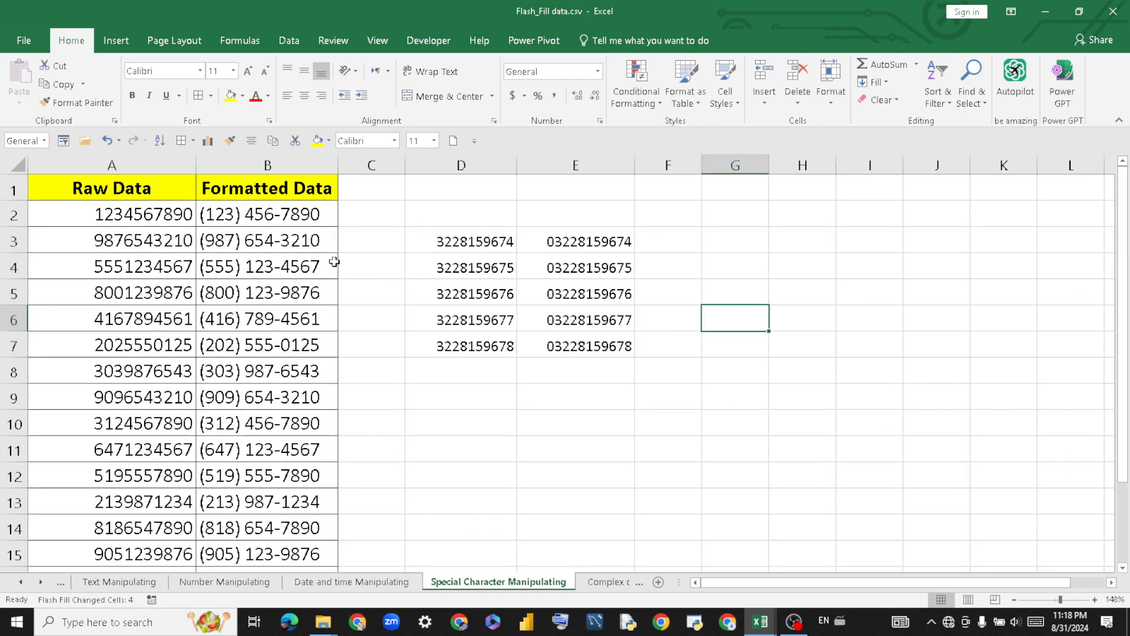
click(565, 461)
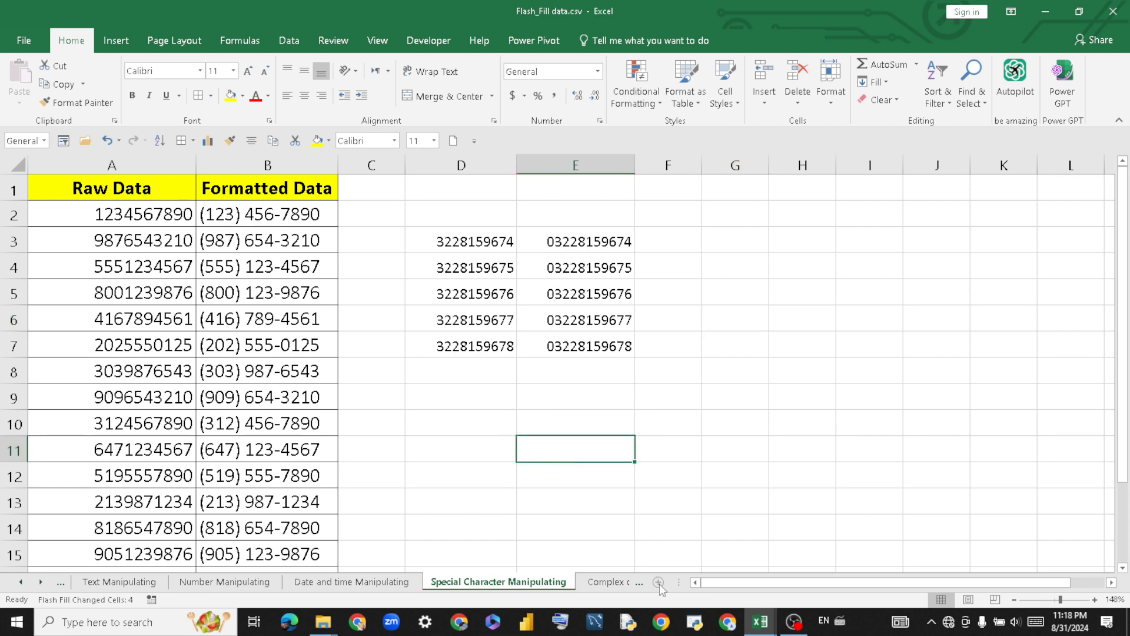
Clear the results in B3:D16 on the Complex data manipulating sheet.
click(607, 583)
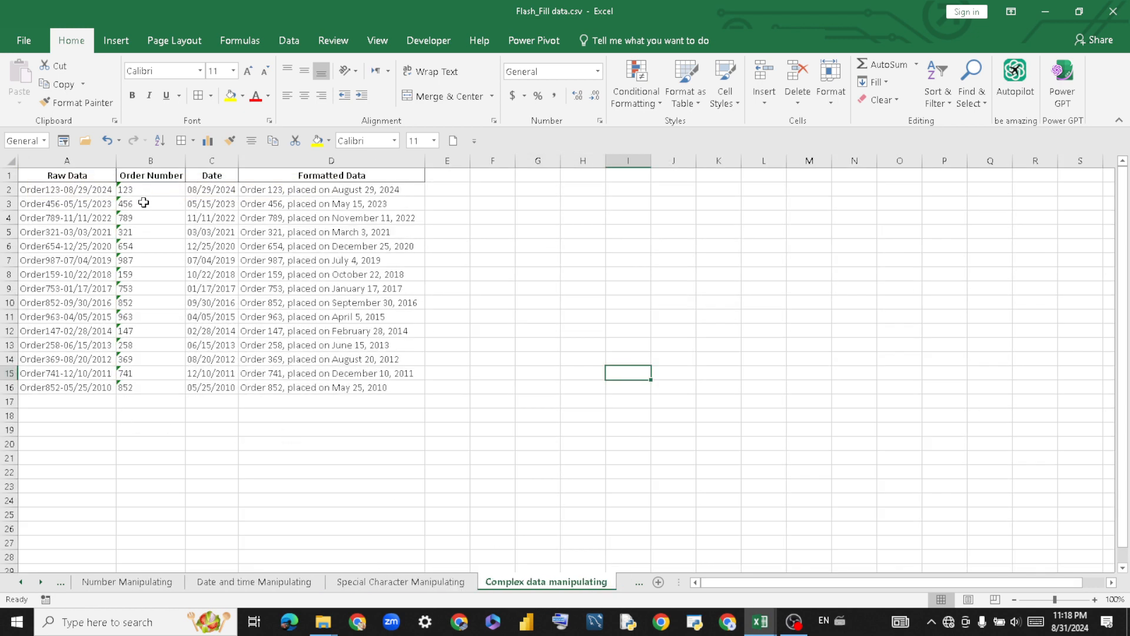
drag(144, 202, 326, 388)
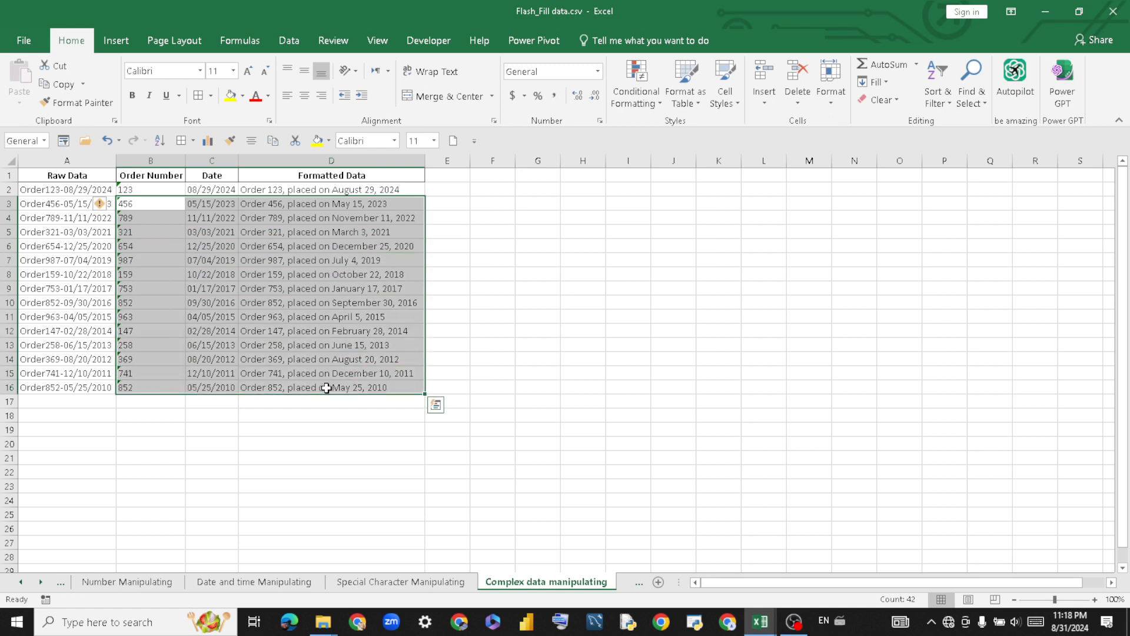
key(Delete)
click(612, 370)
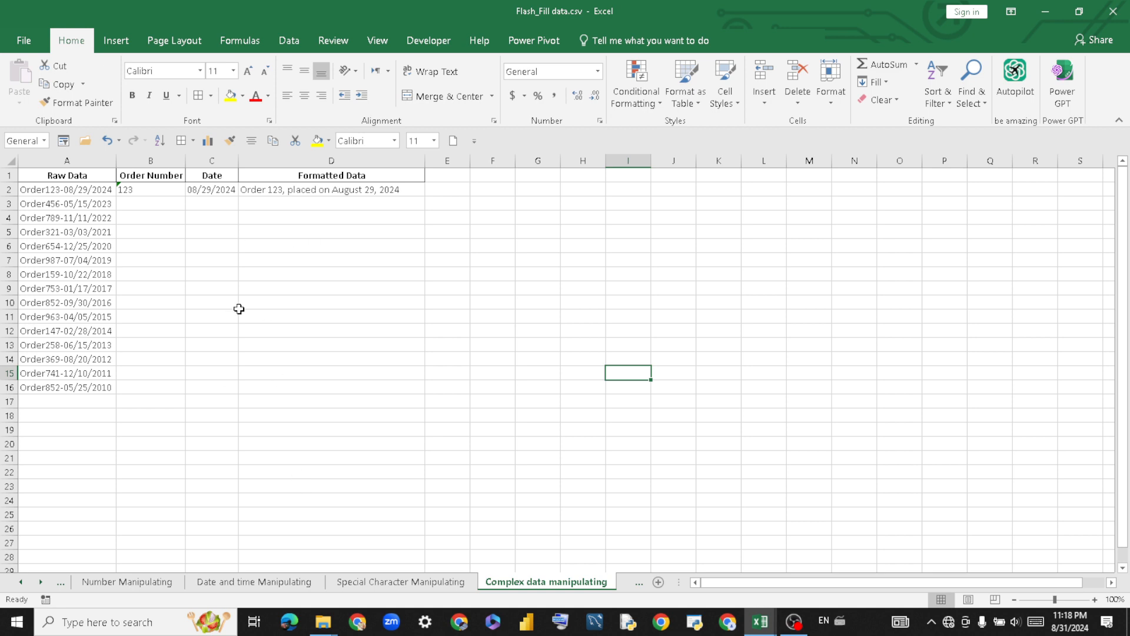
Return to the Flash_Fill data topic sheet.
click(20, 583)
click(20, 582)
click(94, 582)
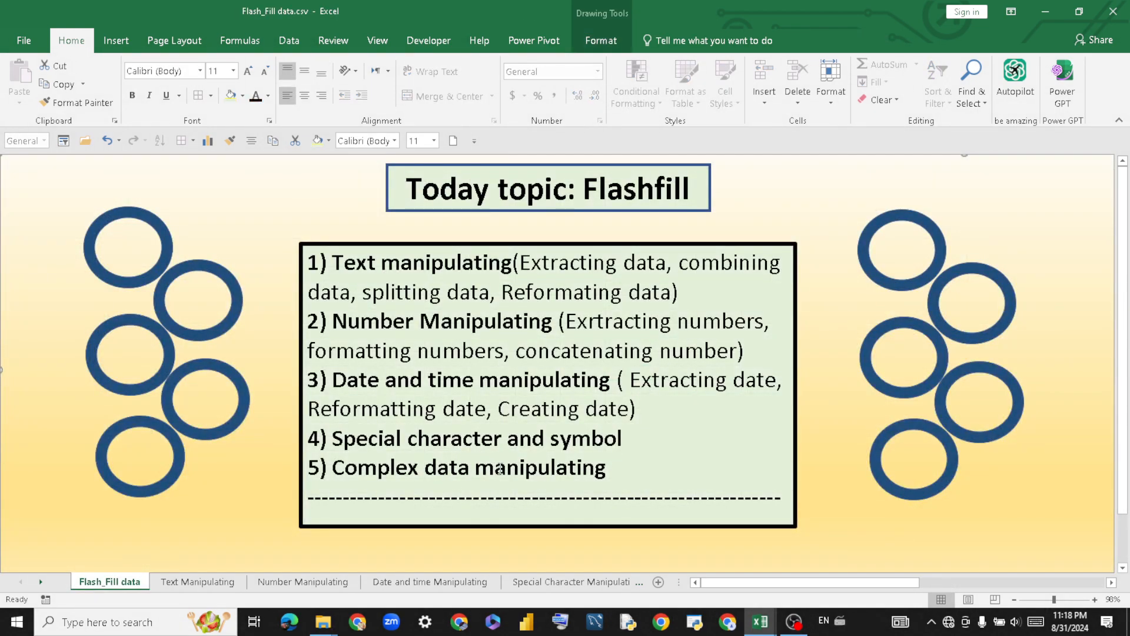
Switch to the Complex data manipulating sheet and zoom in on its order data.
click(562, 583)
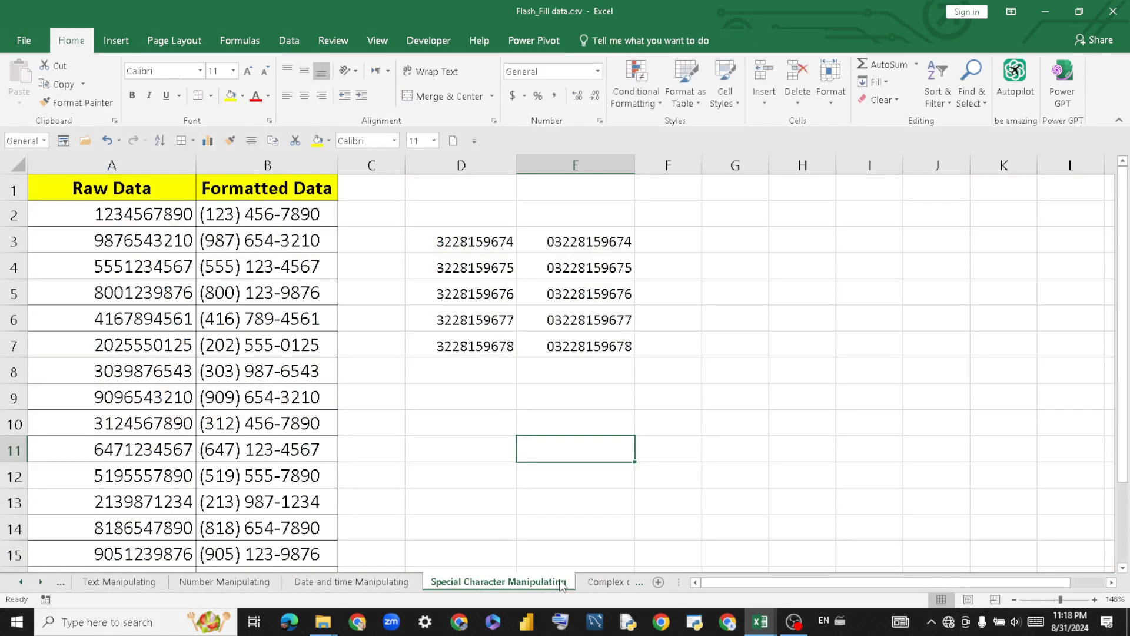
click(606, 581)
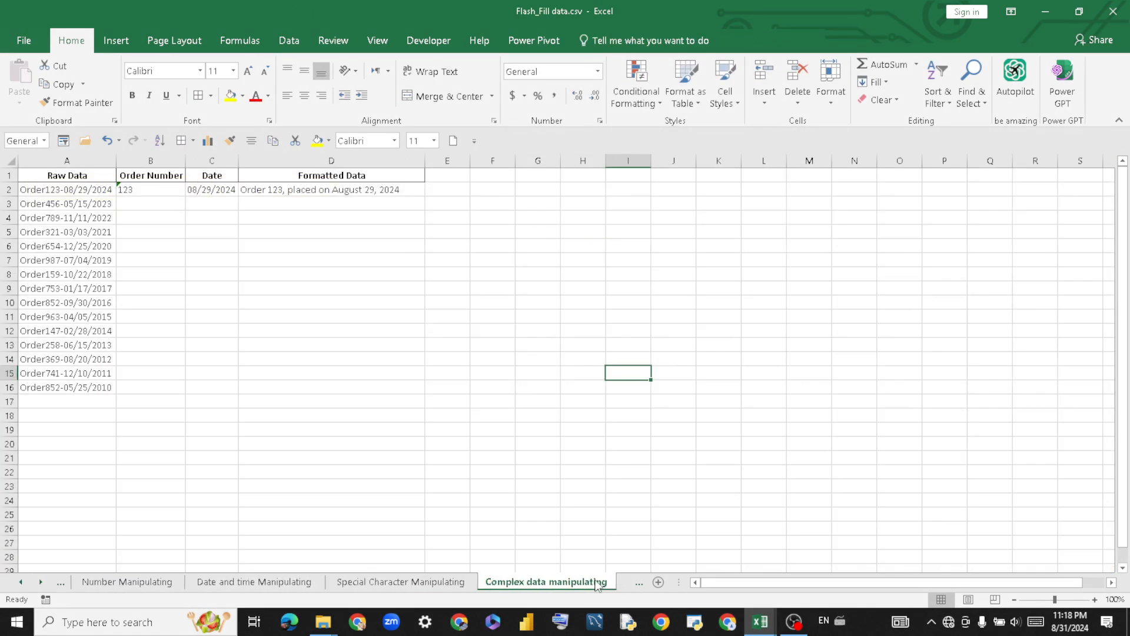
click(381, 583)
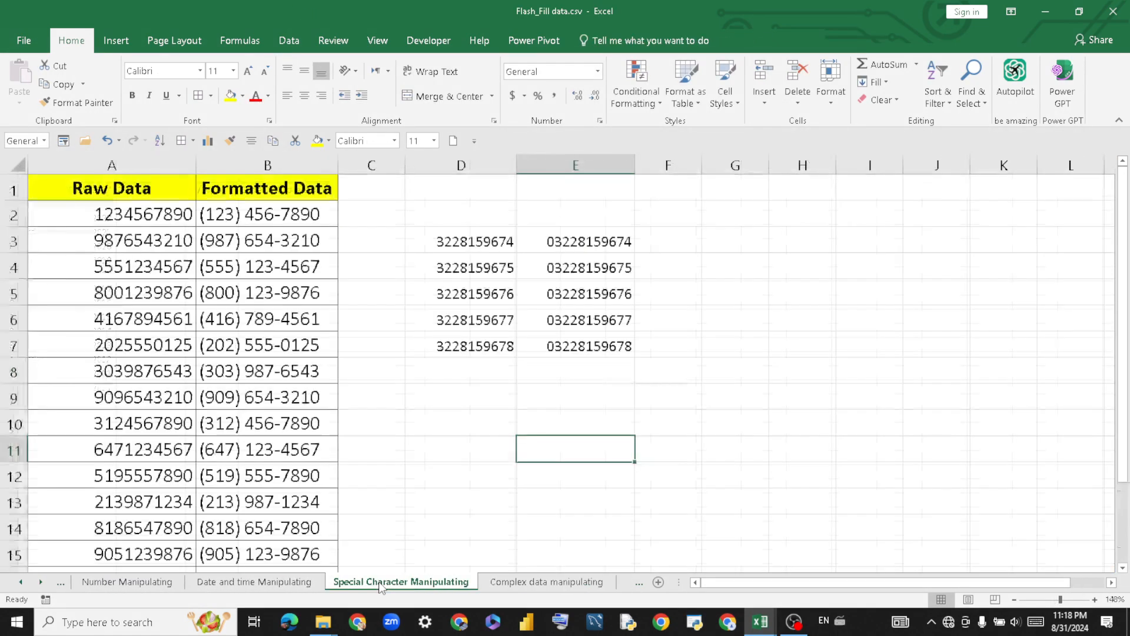
click(578, 584)
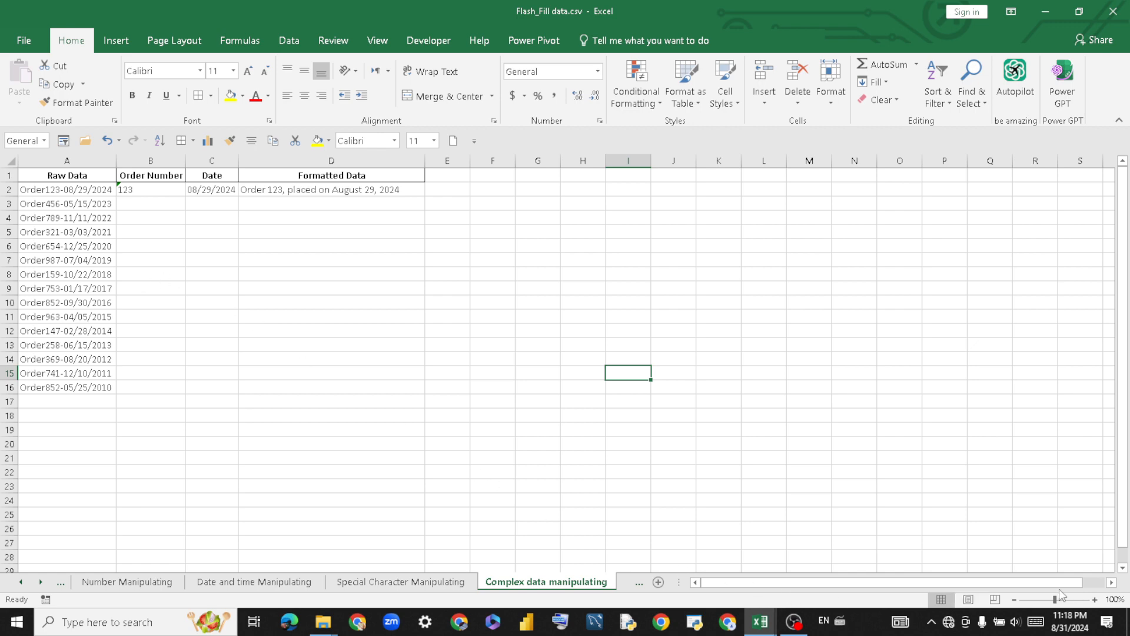
drag(1057, 604, 1060, 602)
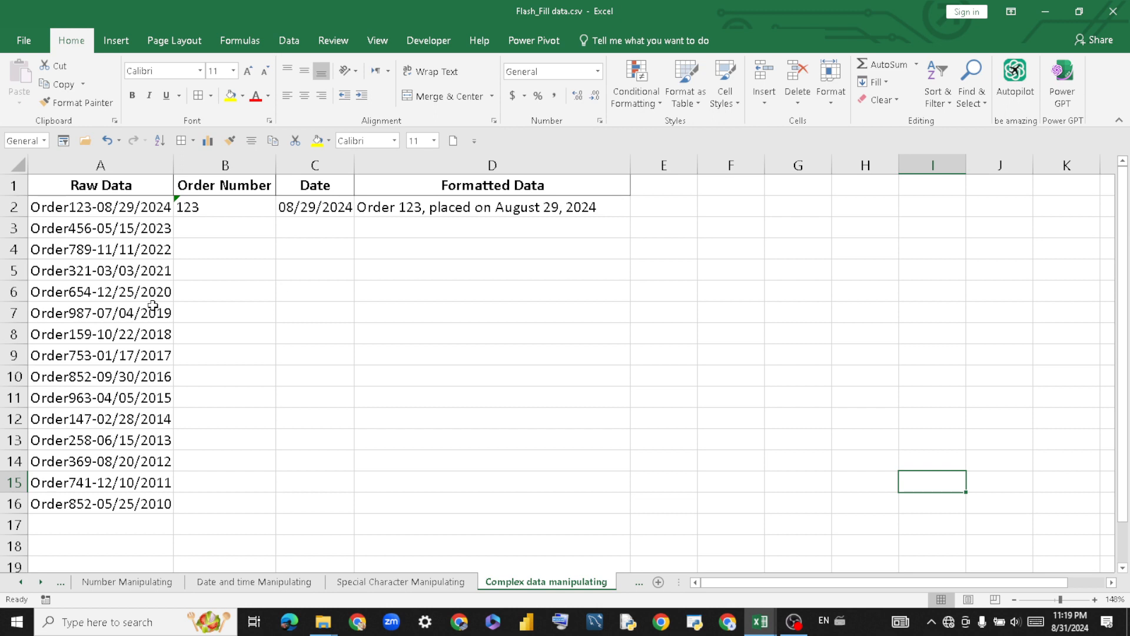
Flash Fill the order numbers into B2:B16 with Ctrl+E and left-align them.
click(218, 204)
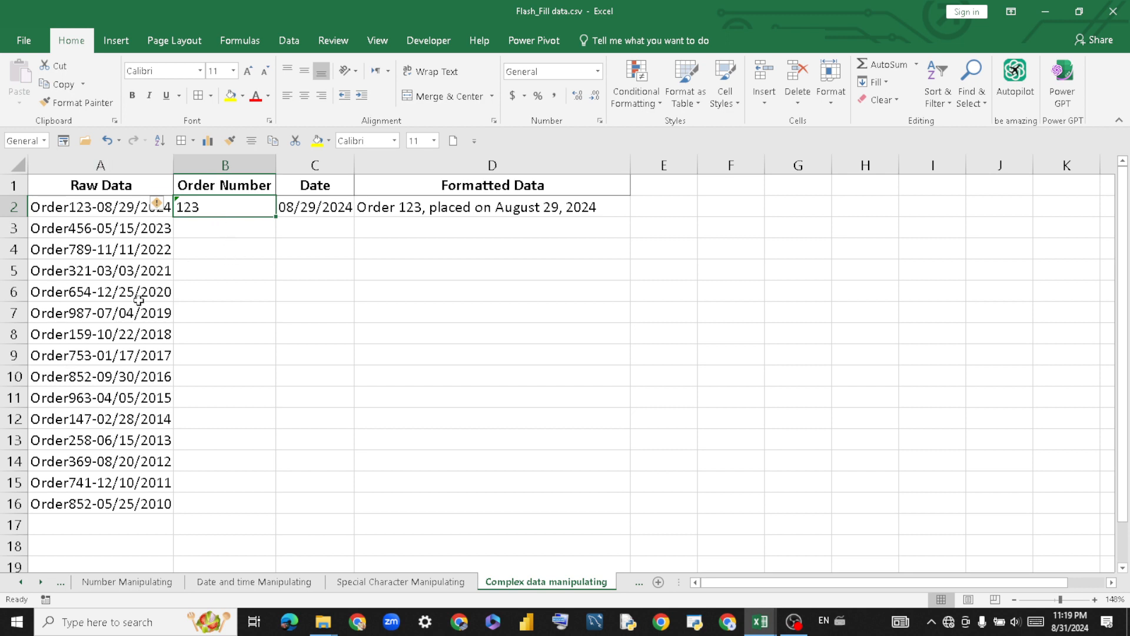
click(319, 330)
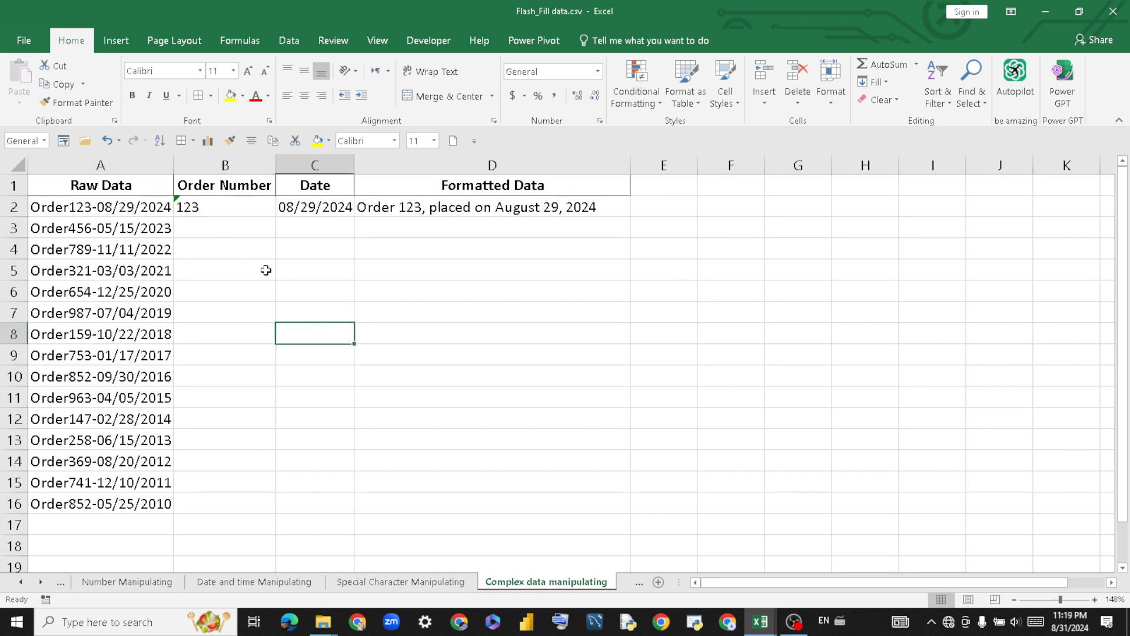
click(228, 206)
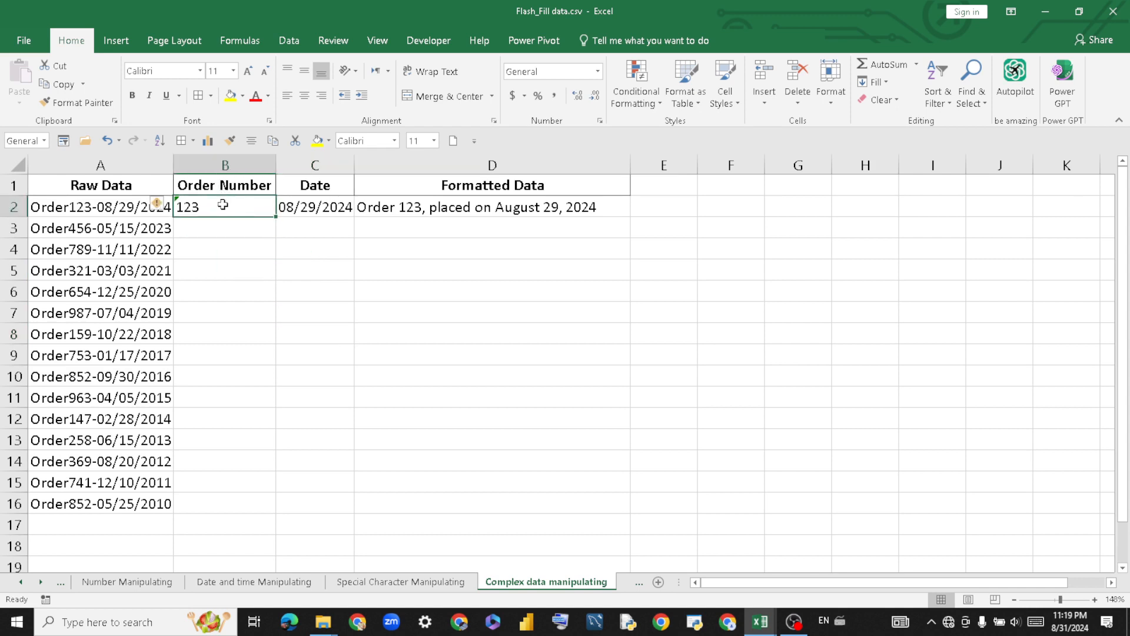
drag(225, 207, 229, 508)
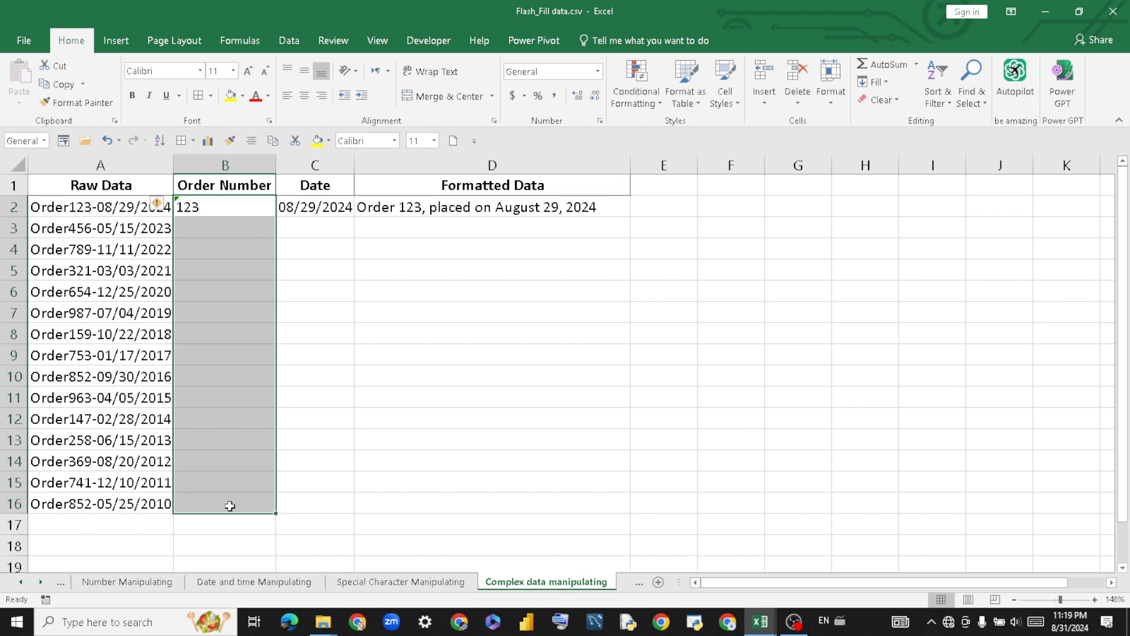
key(ctrl+e)
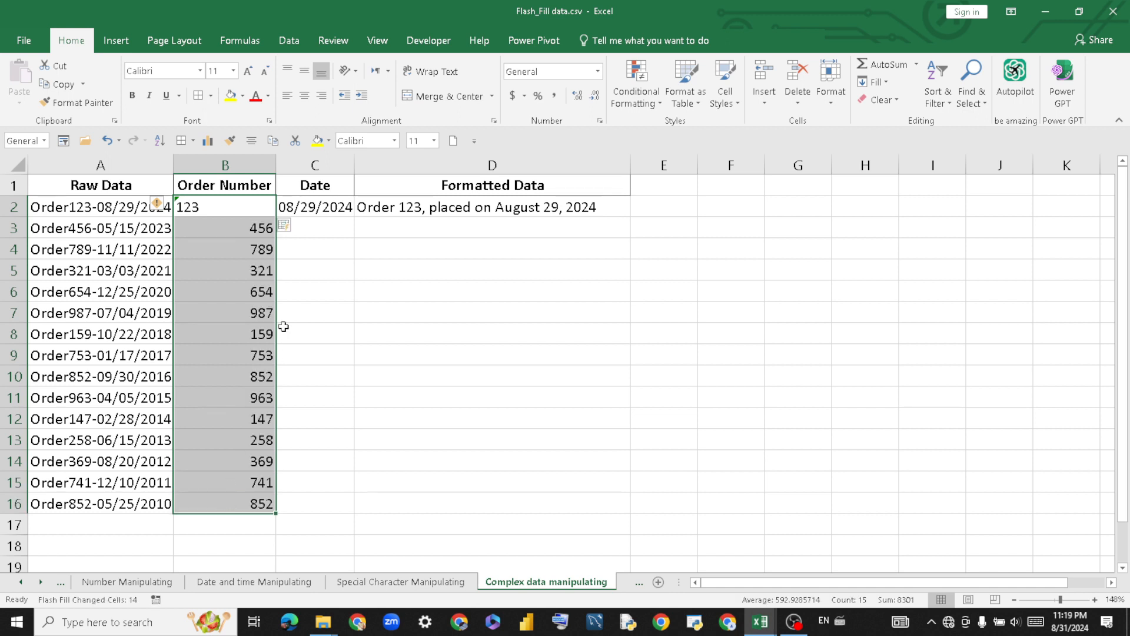
click(288, 97)
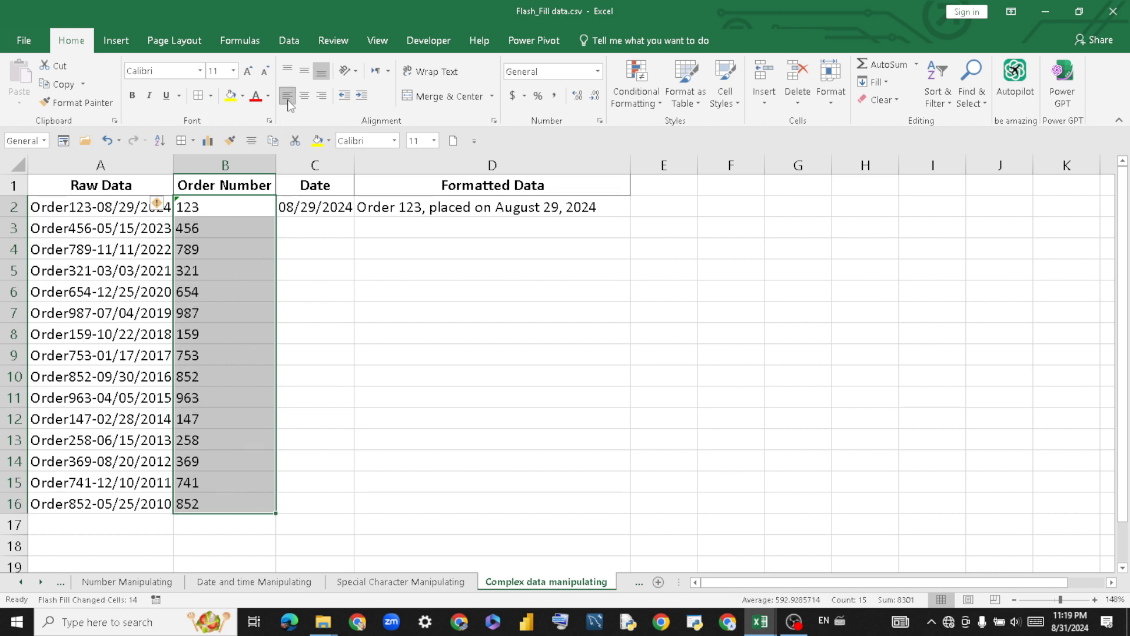
Re-enter 123 as the first order number so the column runs 123 through 852.
click(366, 312)
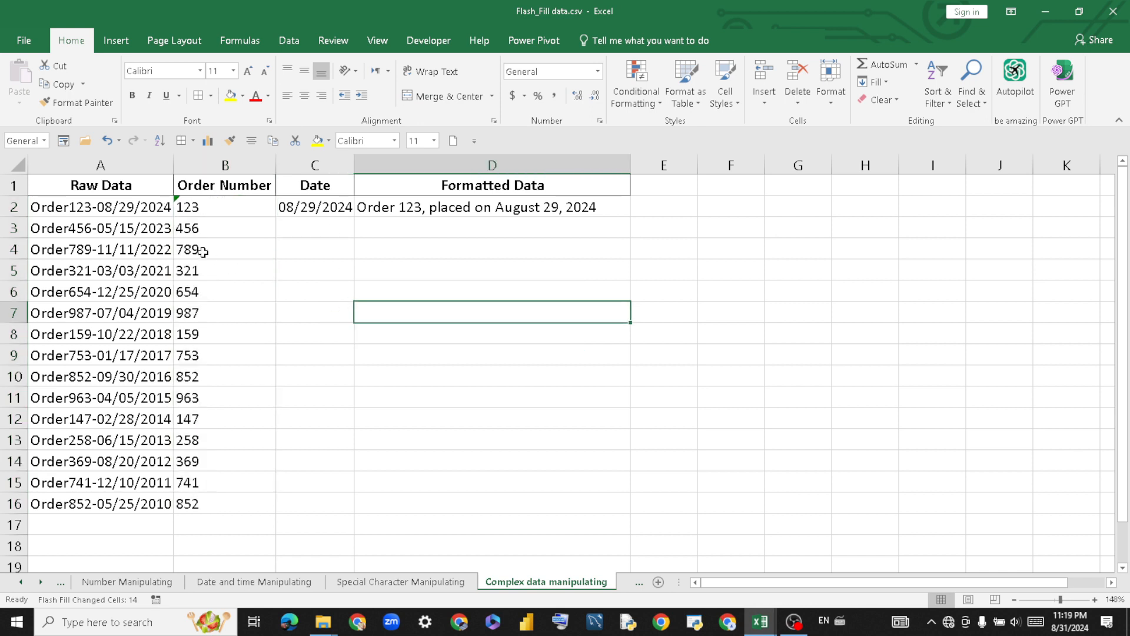
click(208, 204)
text(1)
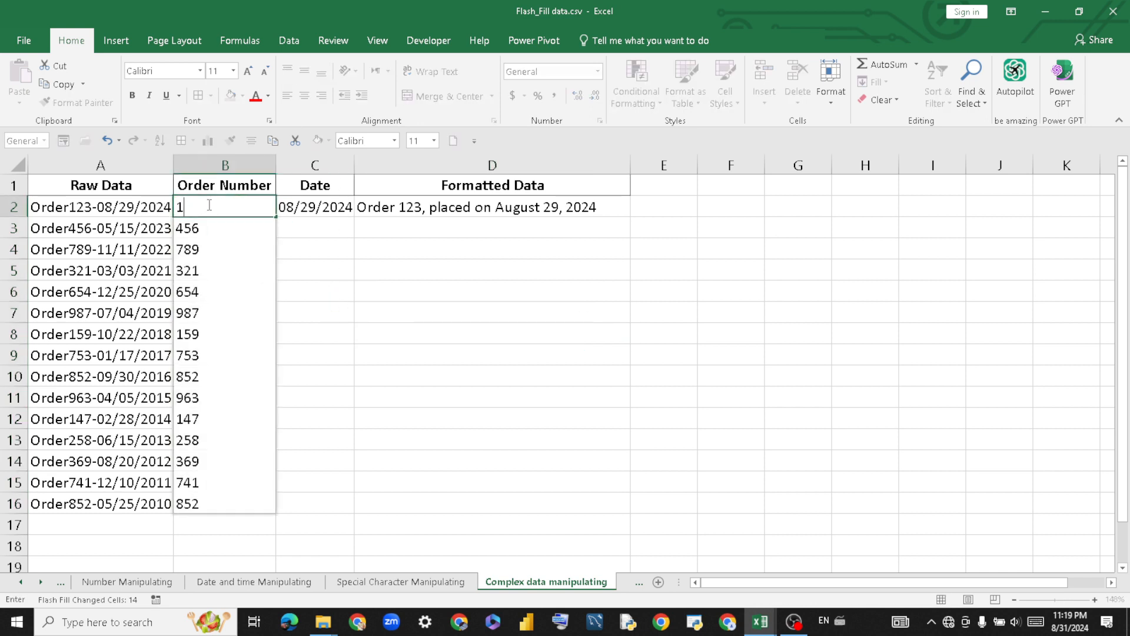
text(23)
key(Return)
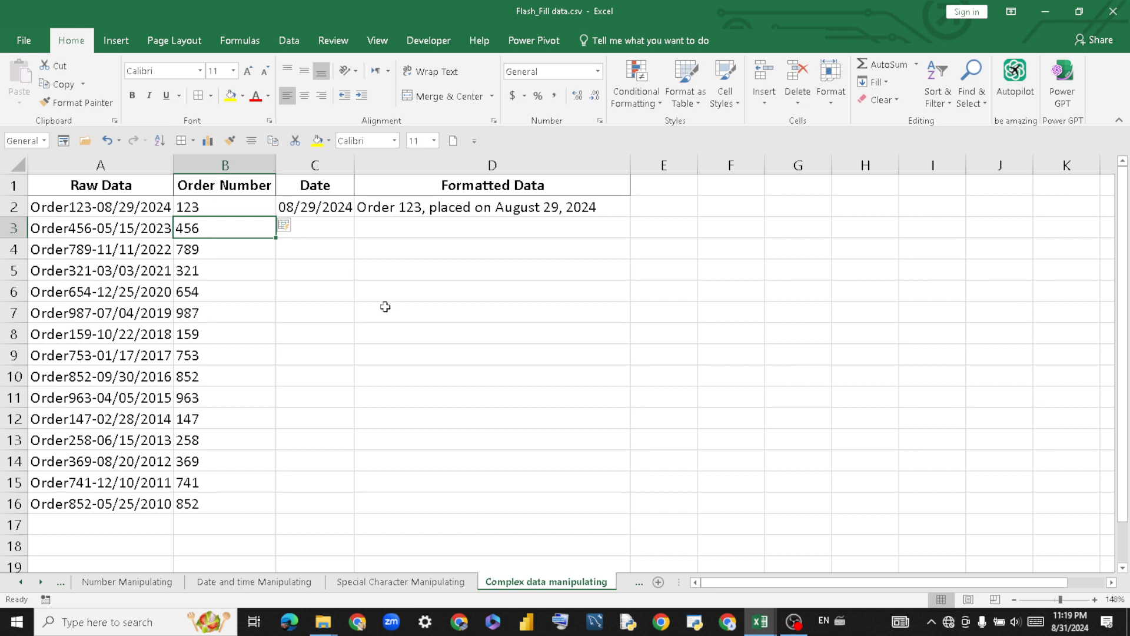
click(429, 337)
Flash Fill the dates in C2:C16 from the Data tab, yielding serial numbers like 45061.
click(317, 207)
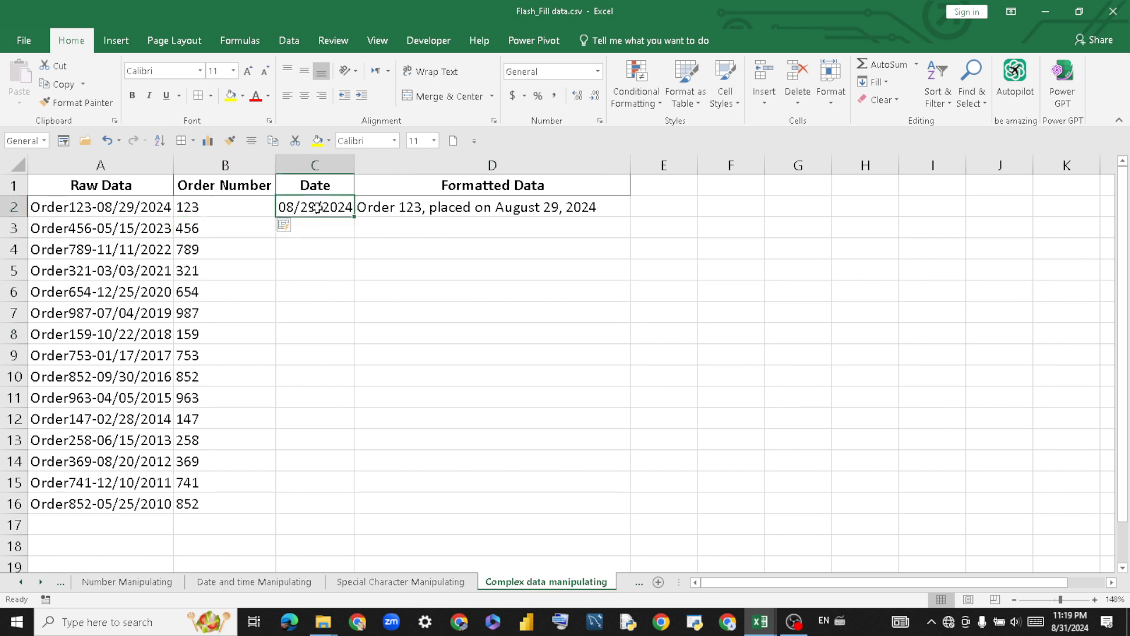
drag(340, 207, 340, 507)
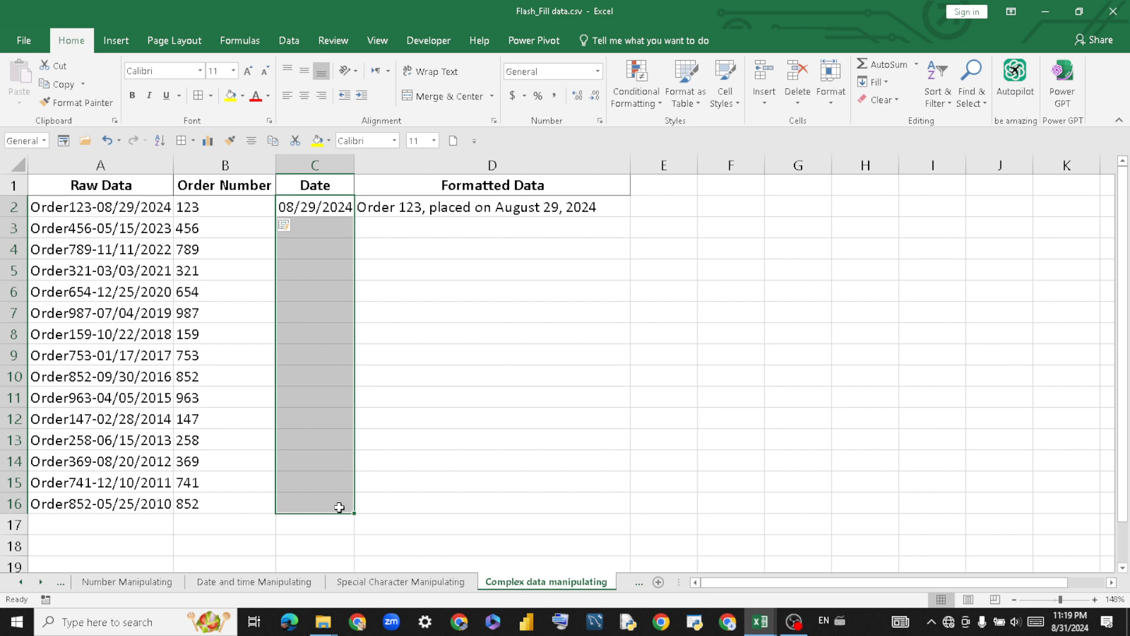
right_click(341, 510)
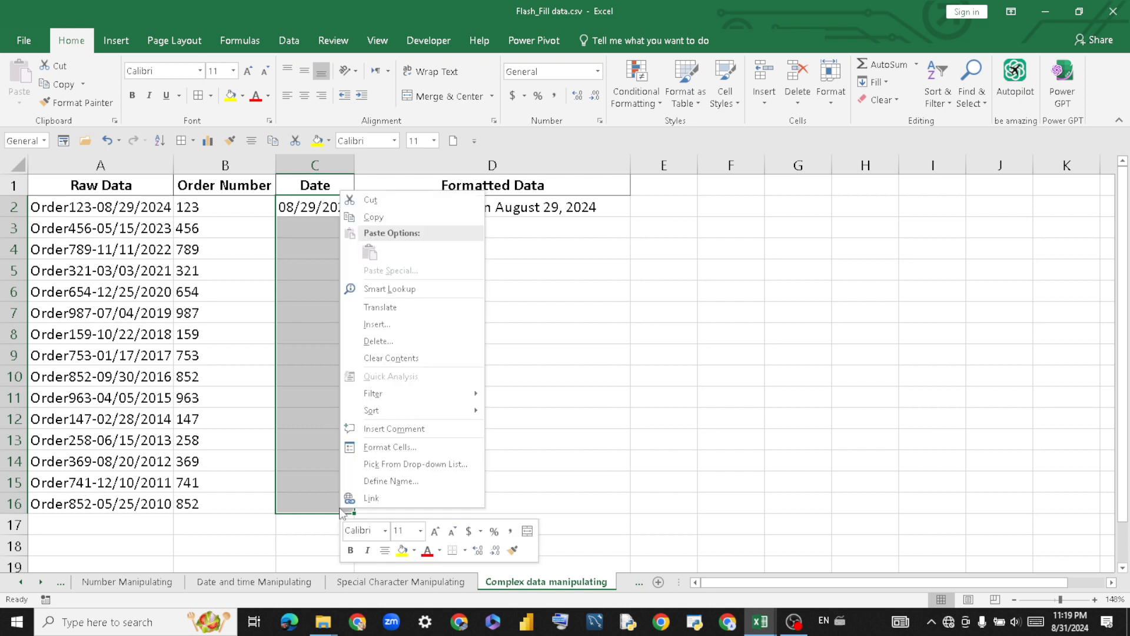
click(289, 40)
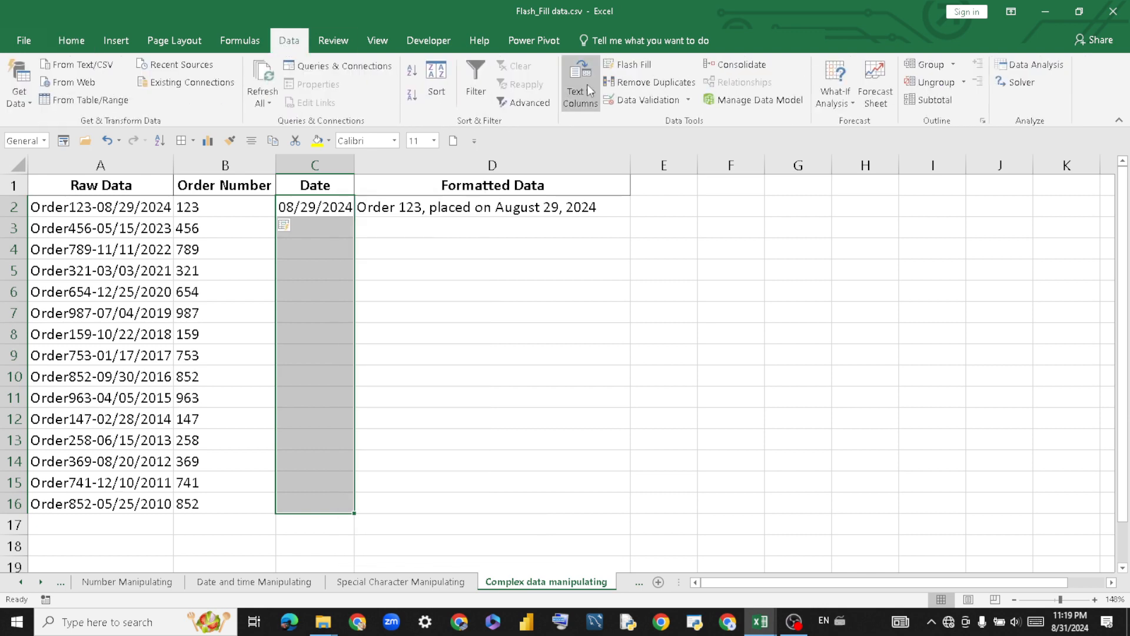
click(629, 64)
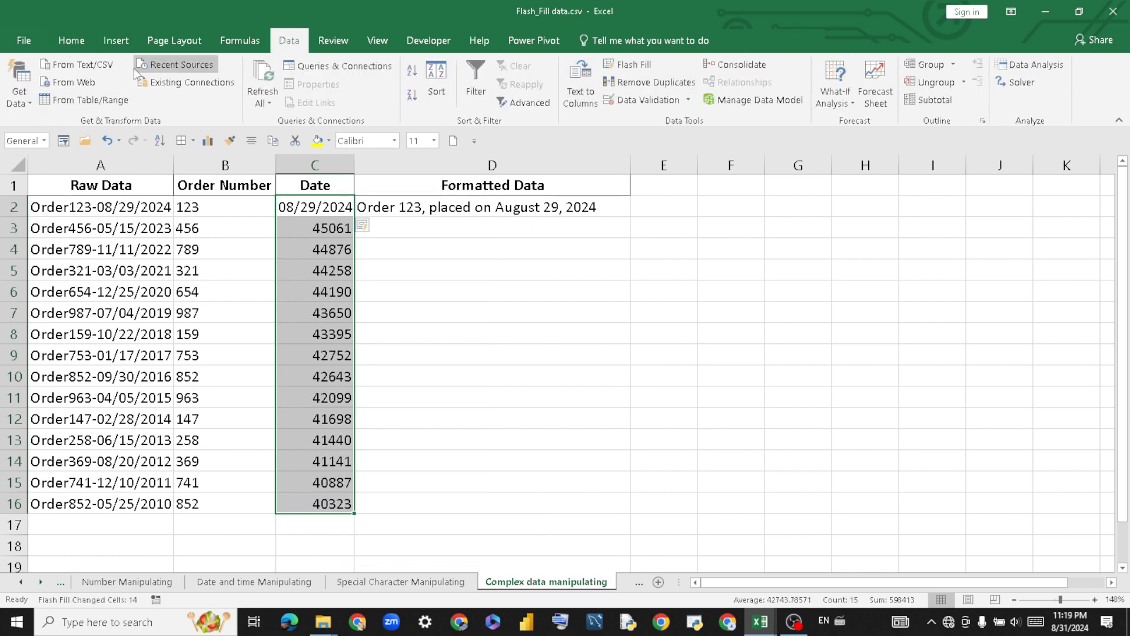
click(72, 43)
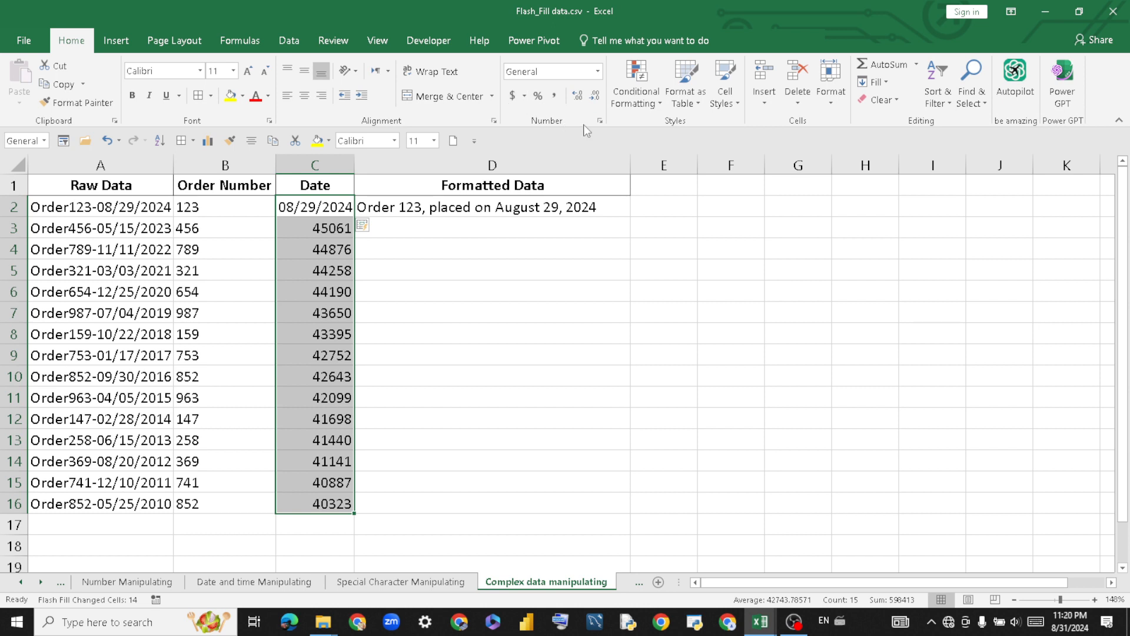
Replace the yyyy-mm-dd;@ custom code for the Date cells with 08/29/2024, which Excel rejects.
click(600, 121)
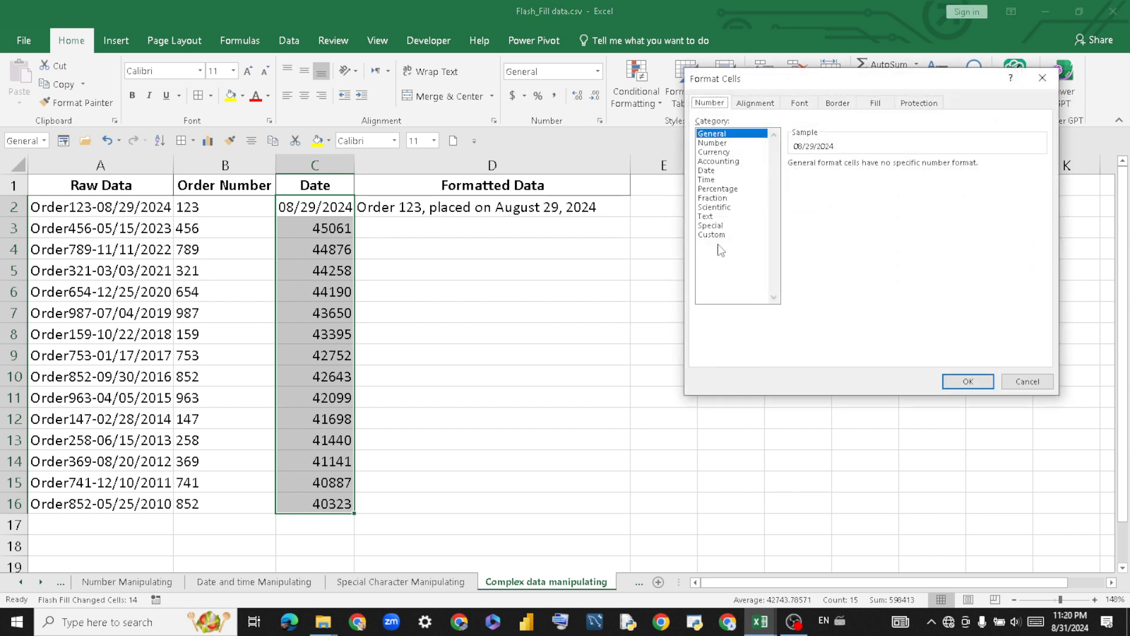
click(708, 171)
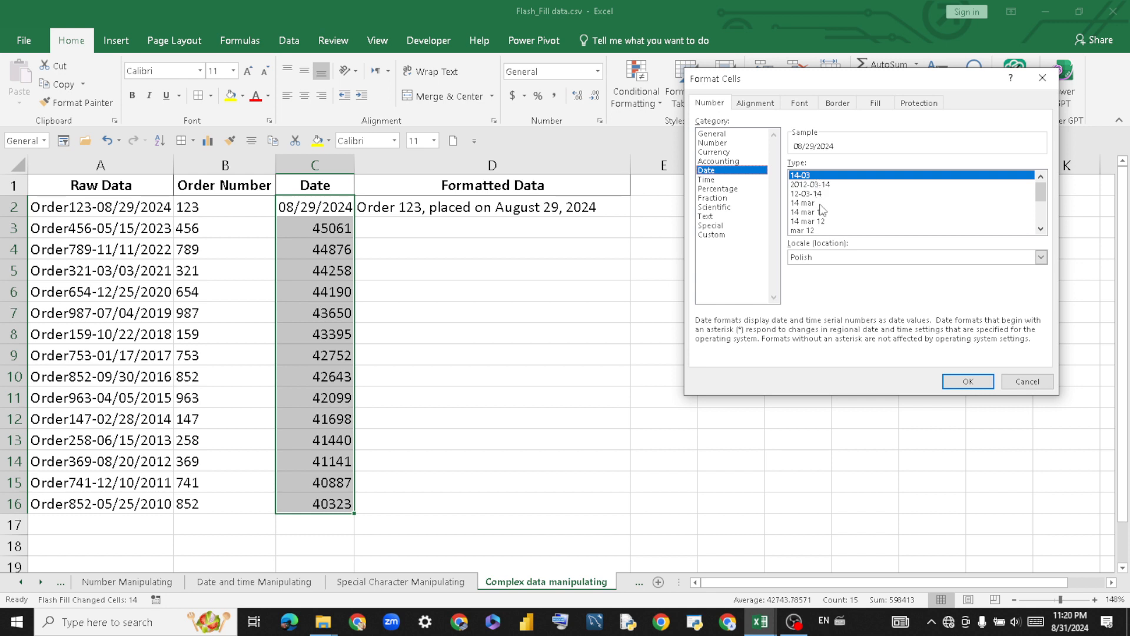
drag(1042, 194, 1037, 159)
click(848, 186)
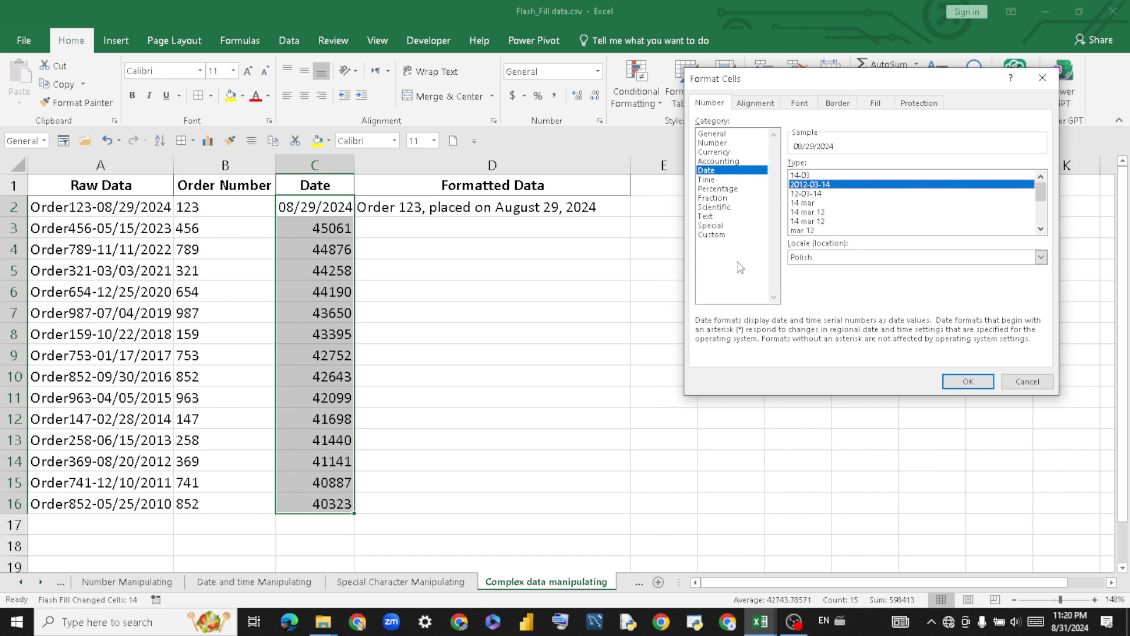
click(713, 235)
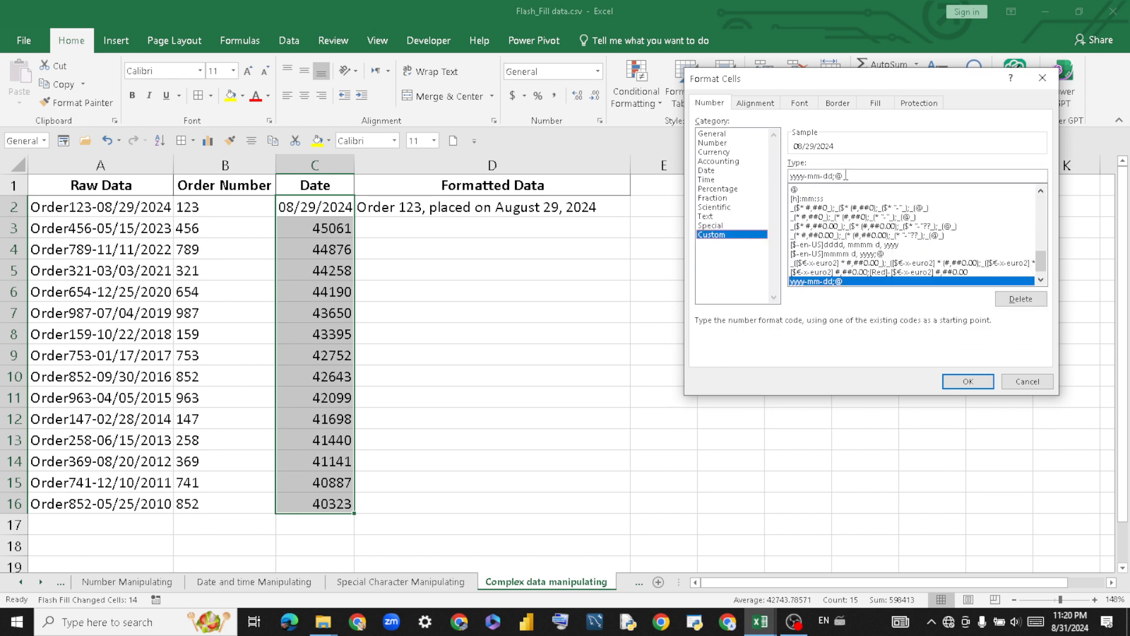
drag(858, 175, 778, 175)
key(BackSpace)
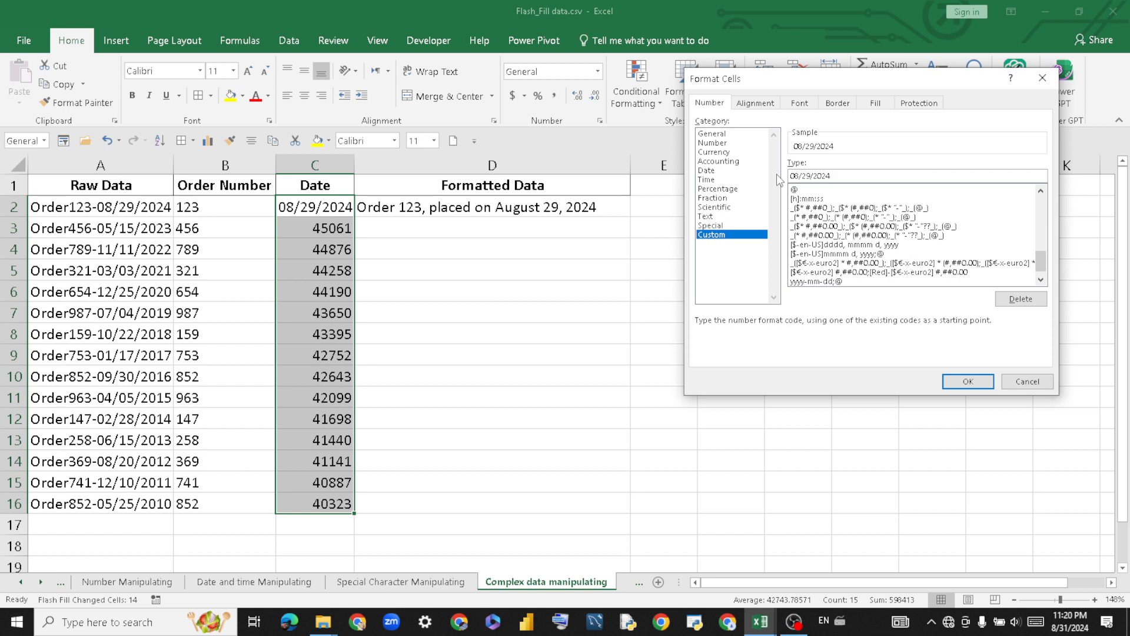
click(968, 382)
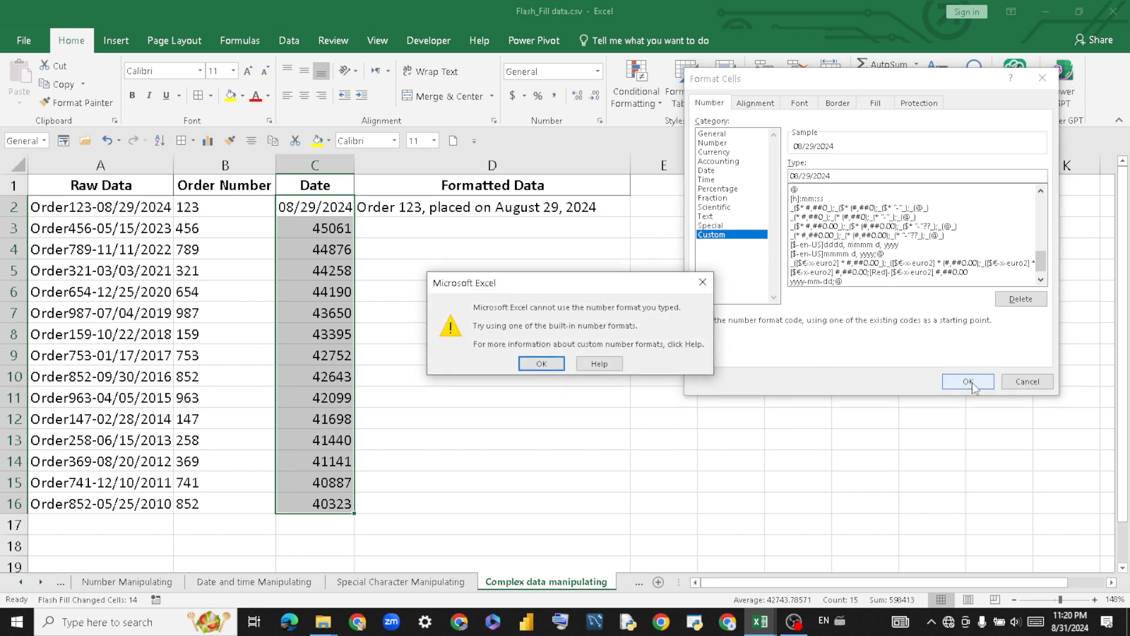
Retype the 08/29/2024 custom format code and apply it, which Excel rejects again.
click(536, 364)
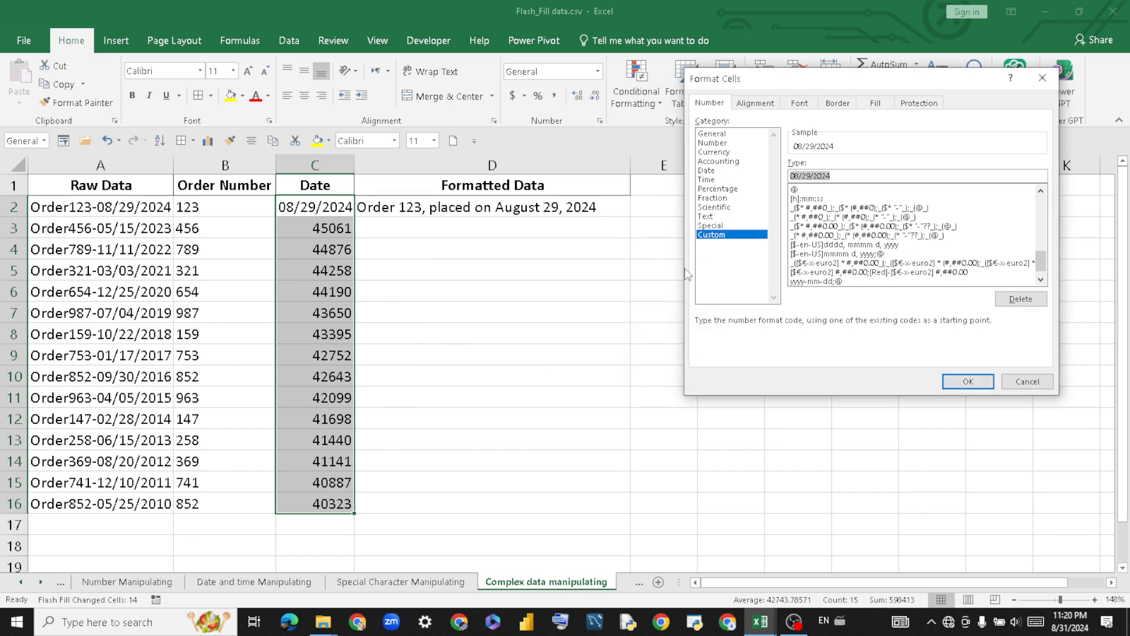
drag(842, 176, 783, 176)
key(BackSpace)
key(Return)
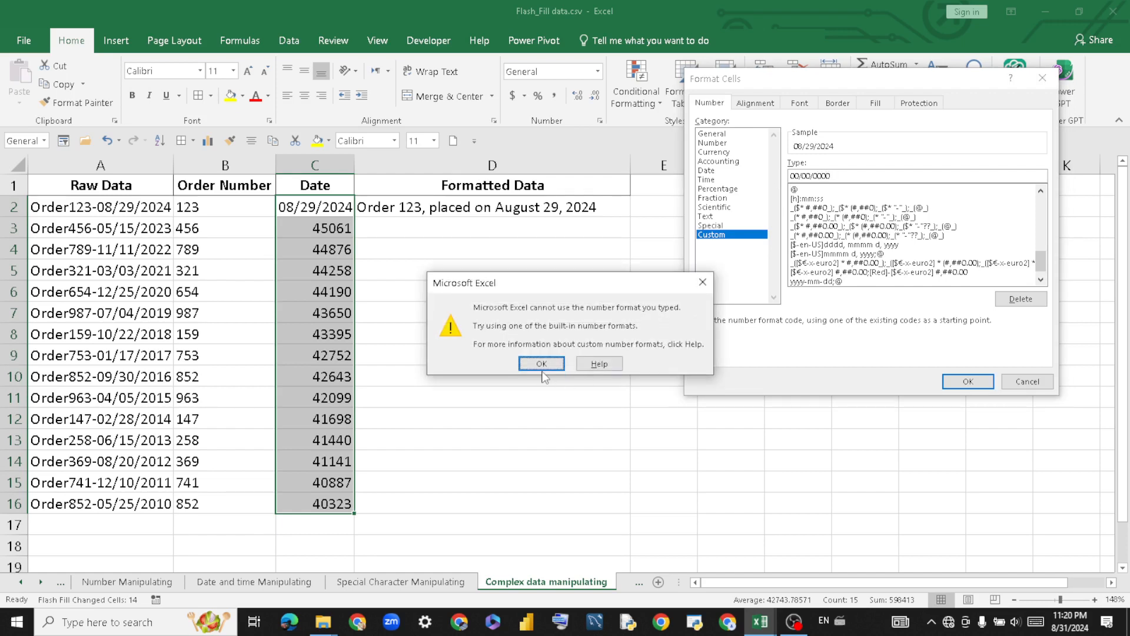
click(542, 363)
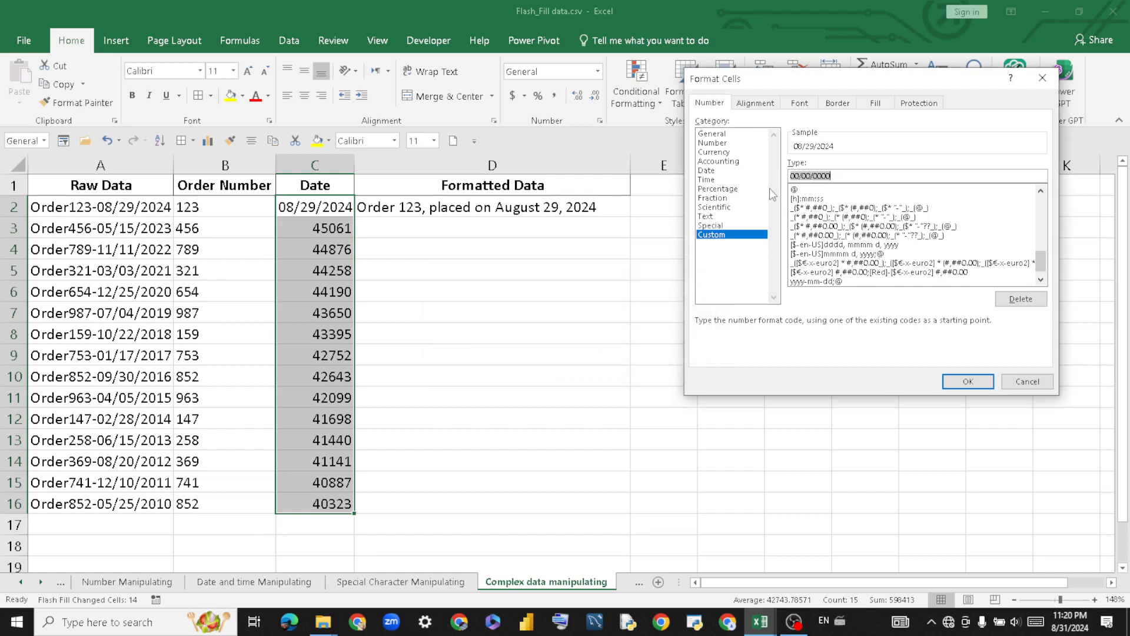
Try the 14-mar-2012 Date type instead, dismissing the repeated format error messages.
click(735, 171)
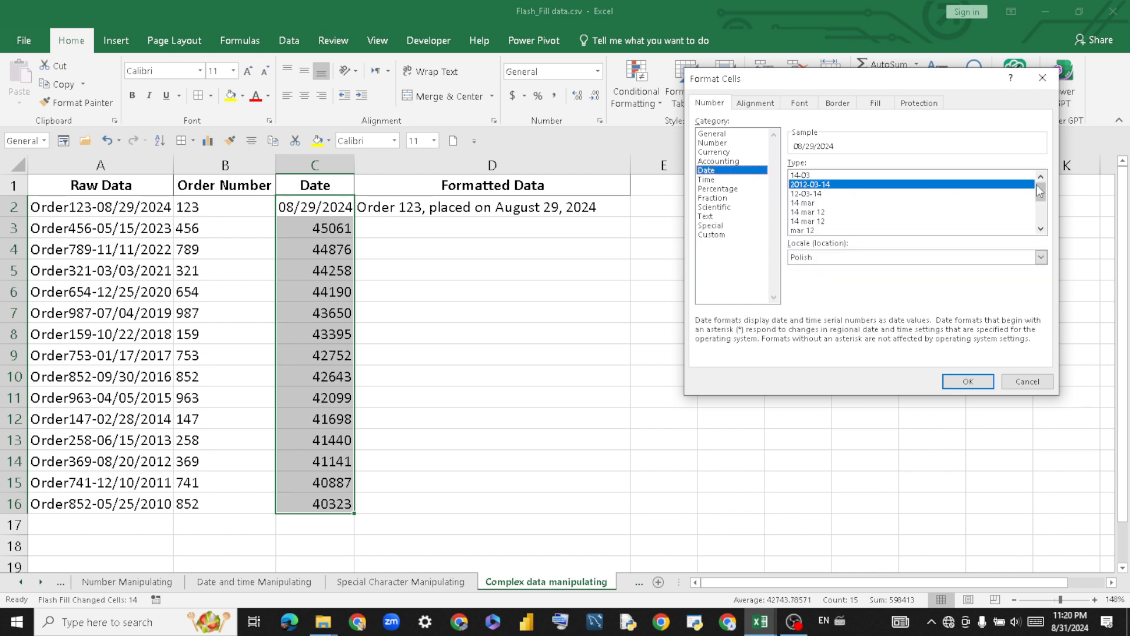
drag(1039, 188, 1043, 210)
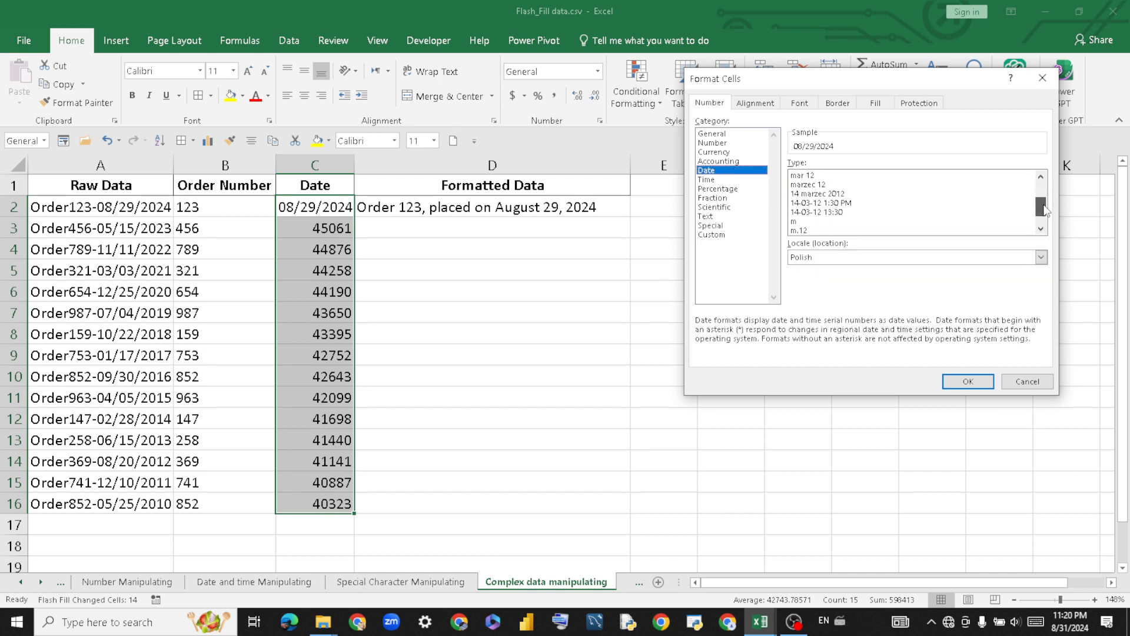
click(714, 180)
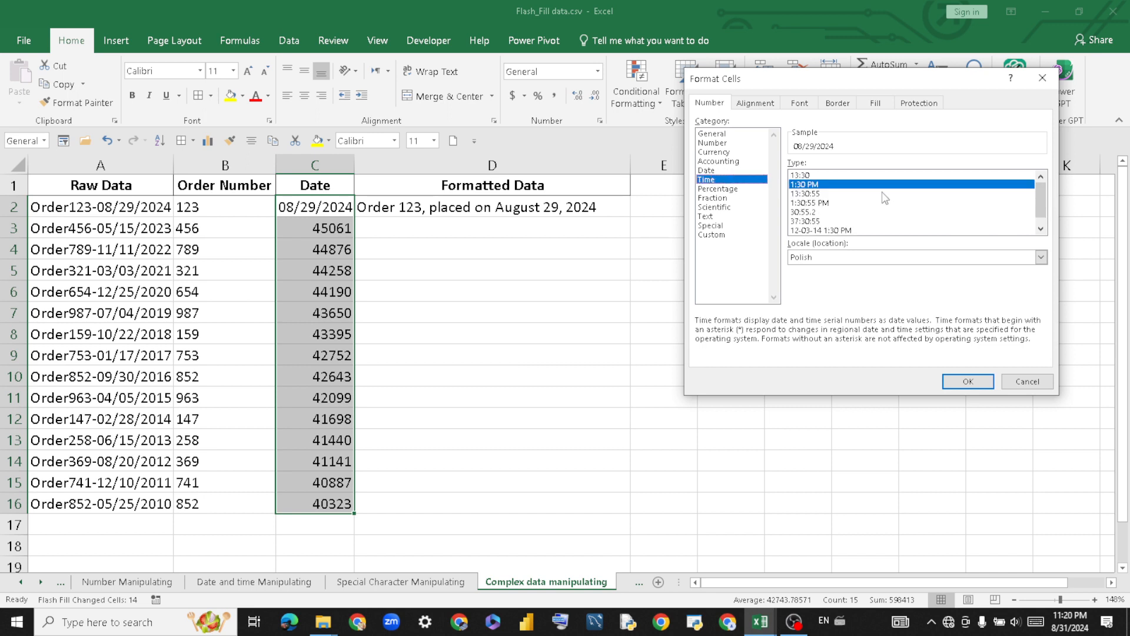
click(725, 171)
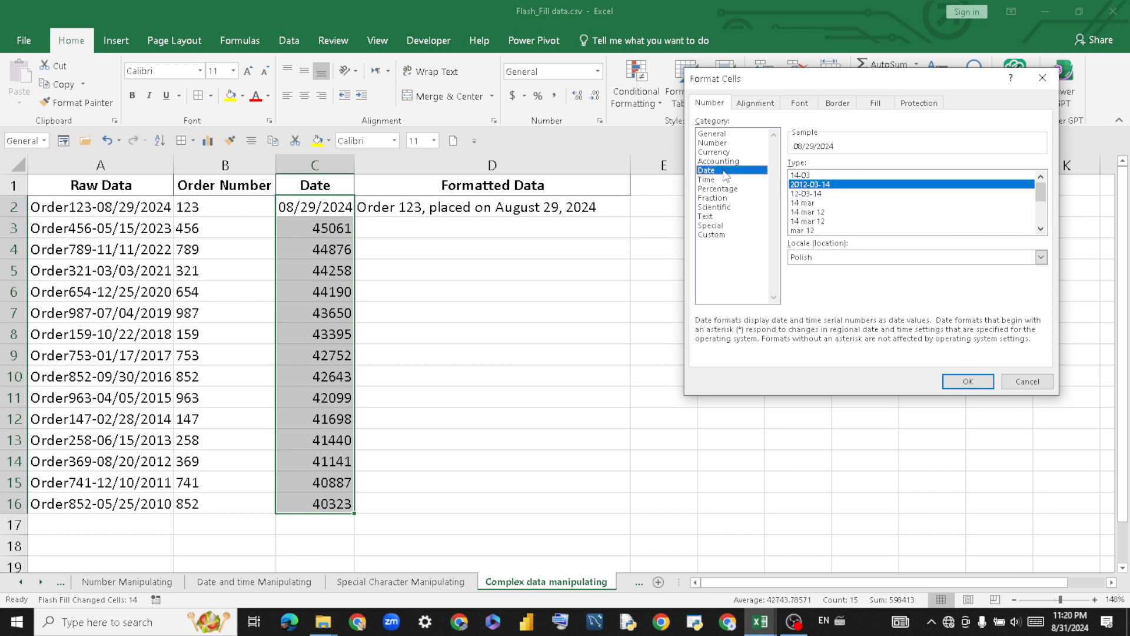
drag(1045, 200, 1055, 225)
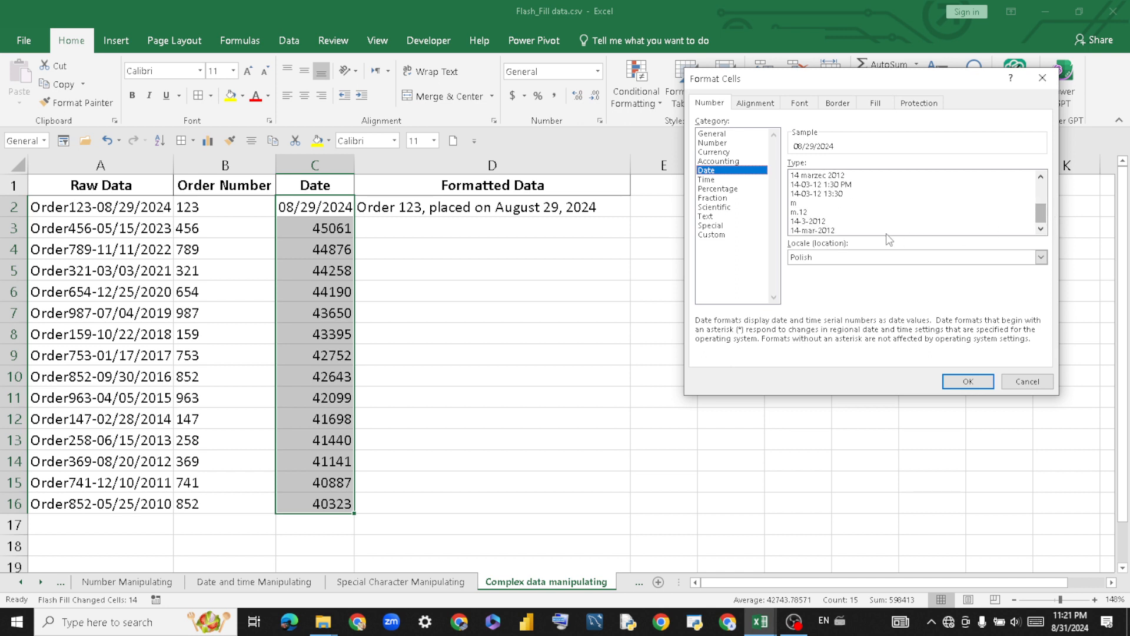
click(825, 231)
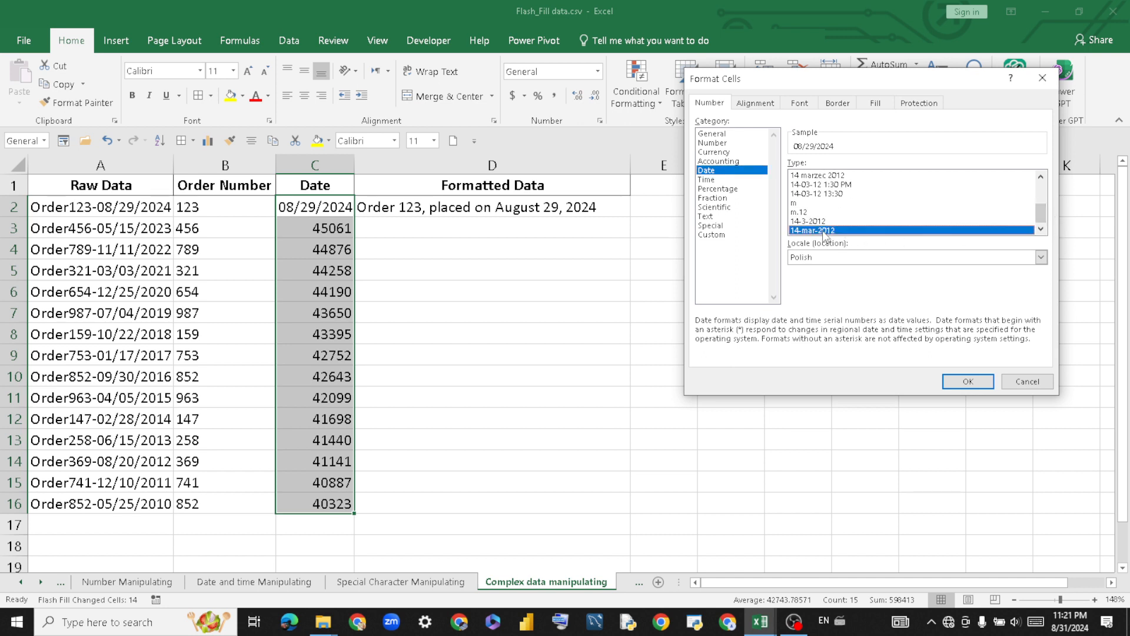
click(957, 385)
click(702, 282)
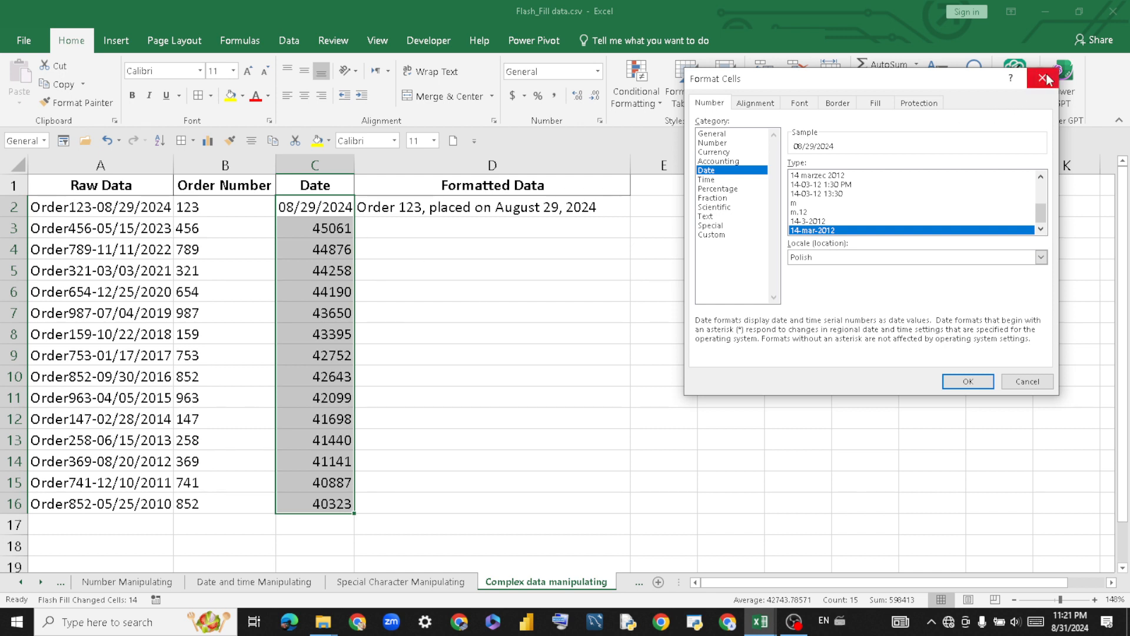
click(969, 381)
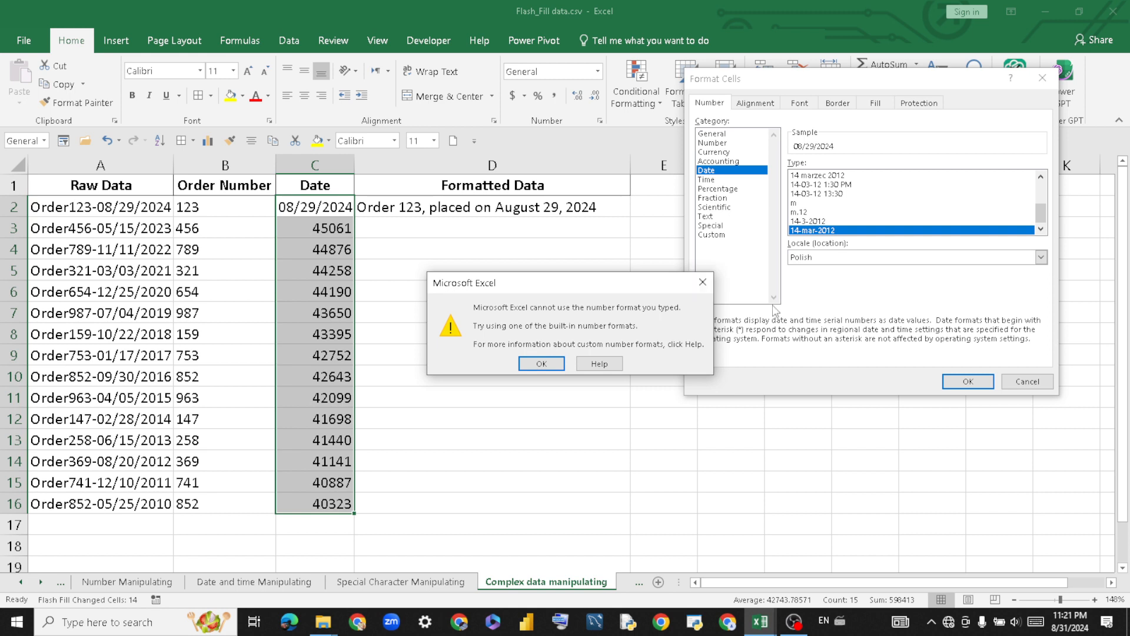
click(702, 282)
Format C3:C16 with the 14-3-2012 Date type so they read like 15-5-2023.
click(1043, 77)
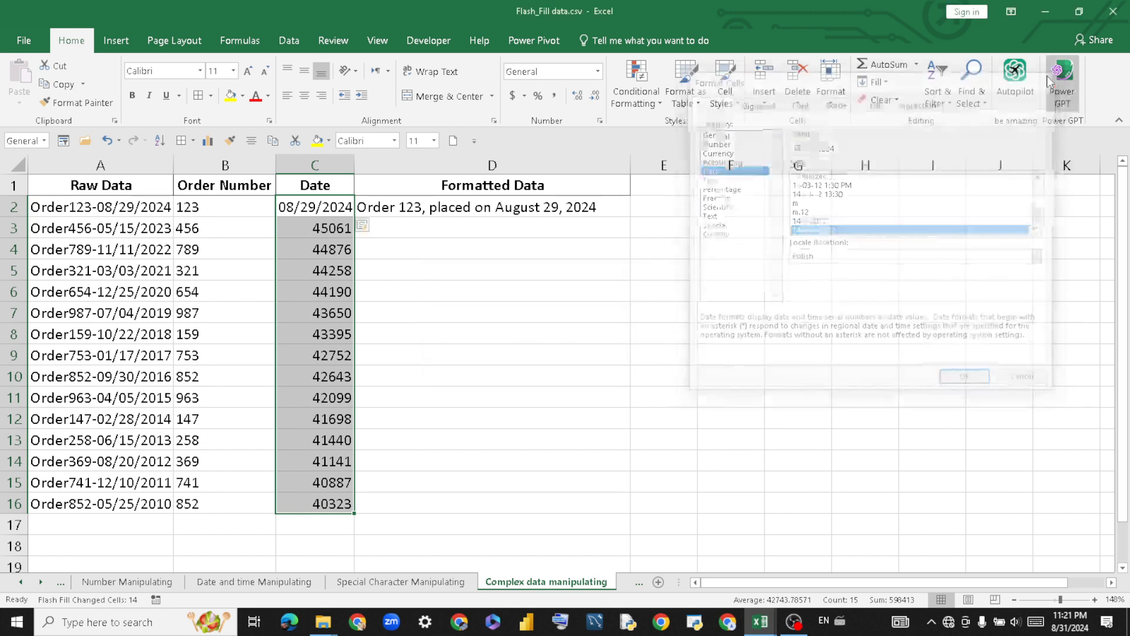
drag(493, 230, 455, 259)
drag(307, 226, 331, 506)
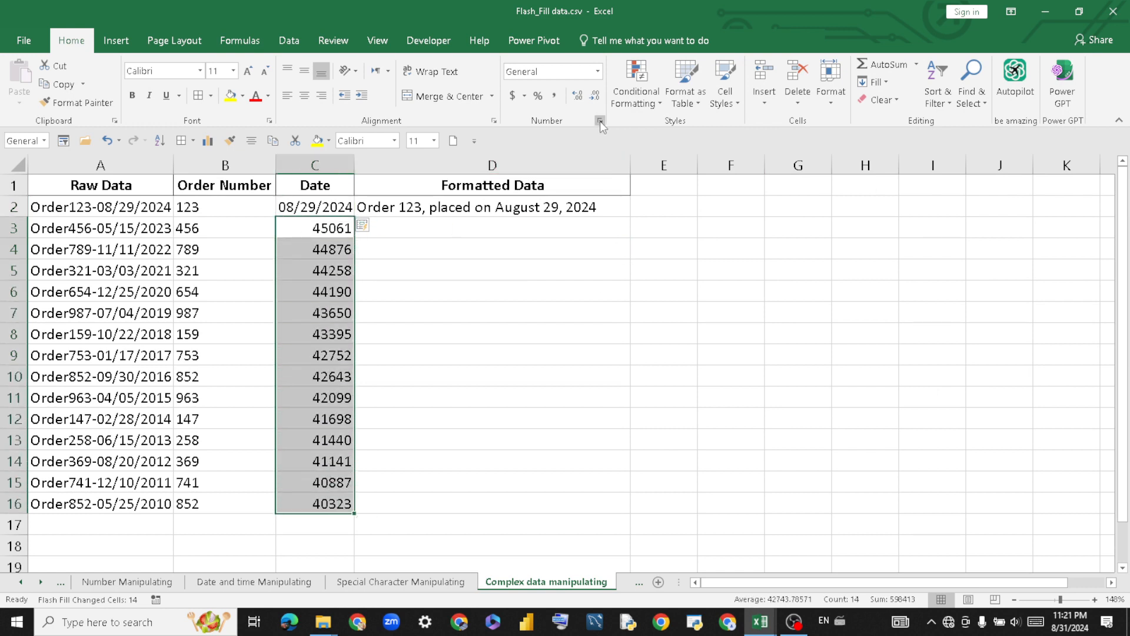
click(599, 121)
click(706, 170)
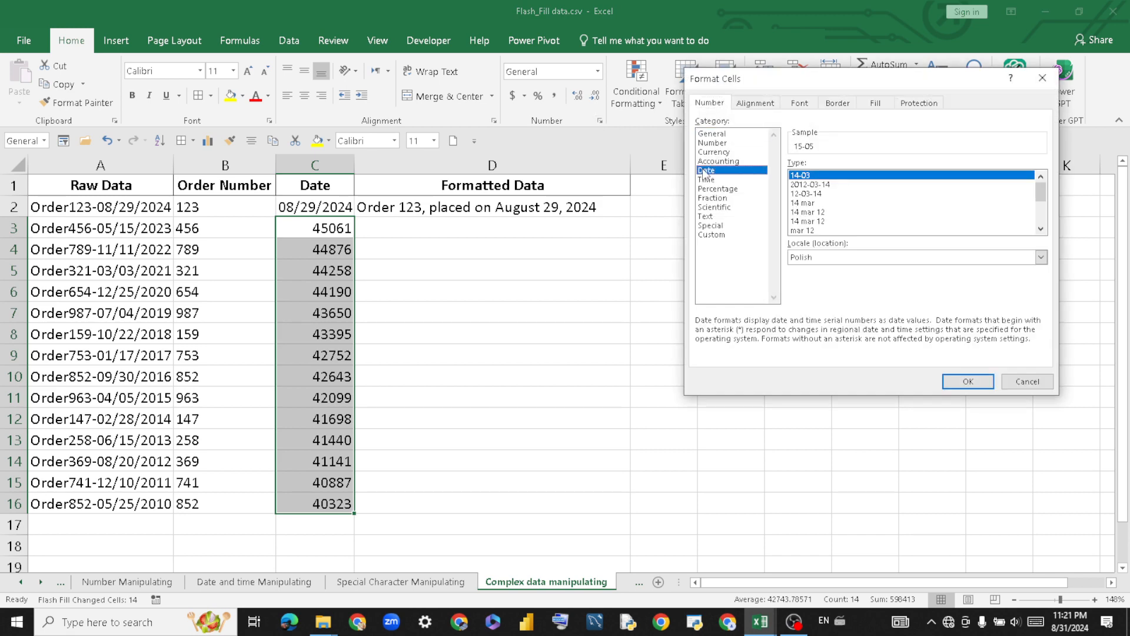
drag(815, 73, 588, 79)
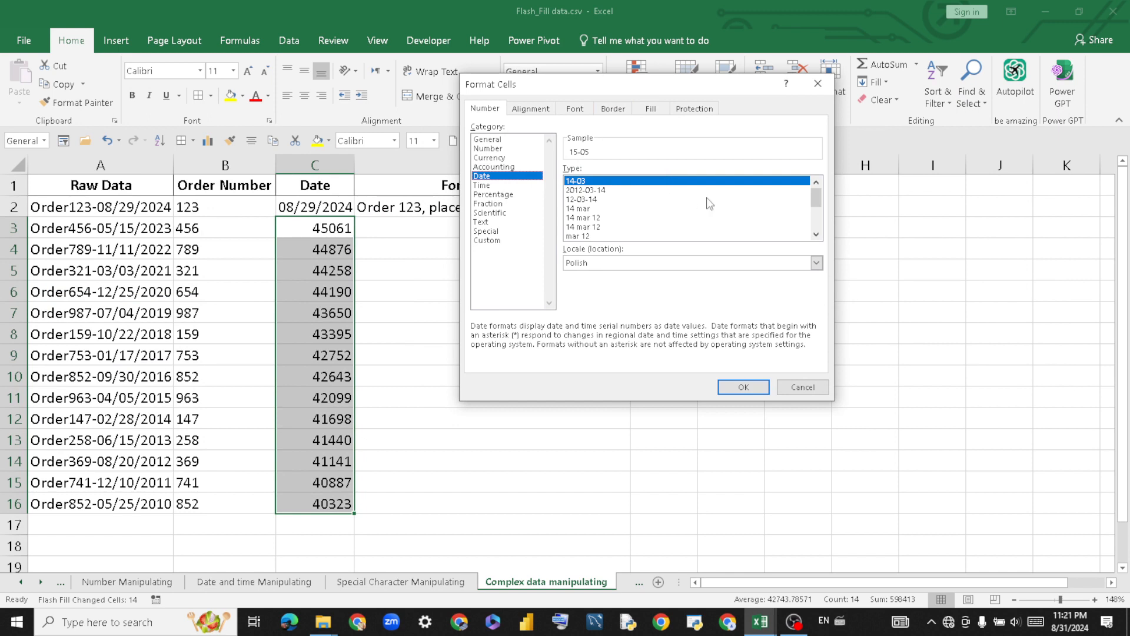
drag(822, 206, 828, 230)
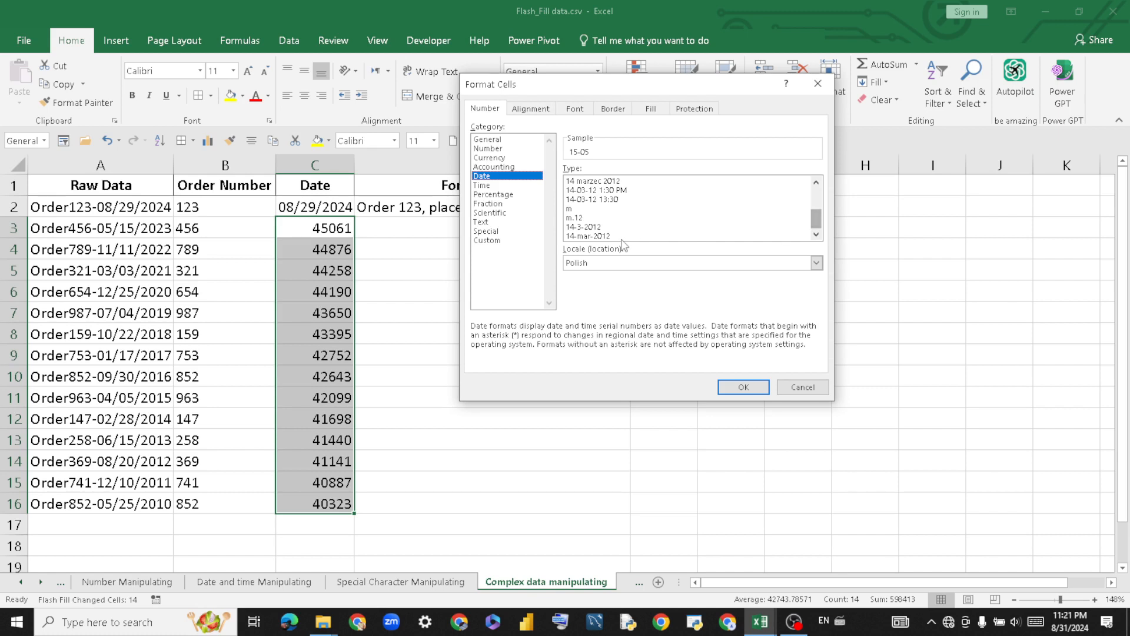
click(589, 229)
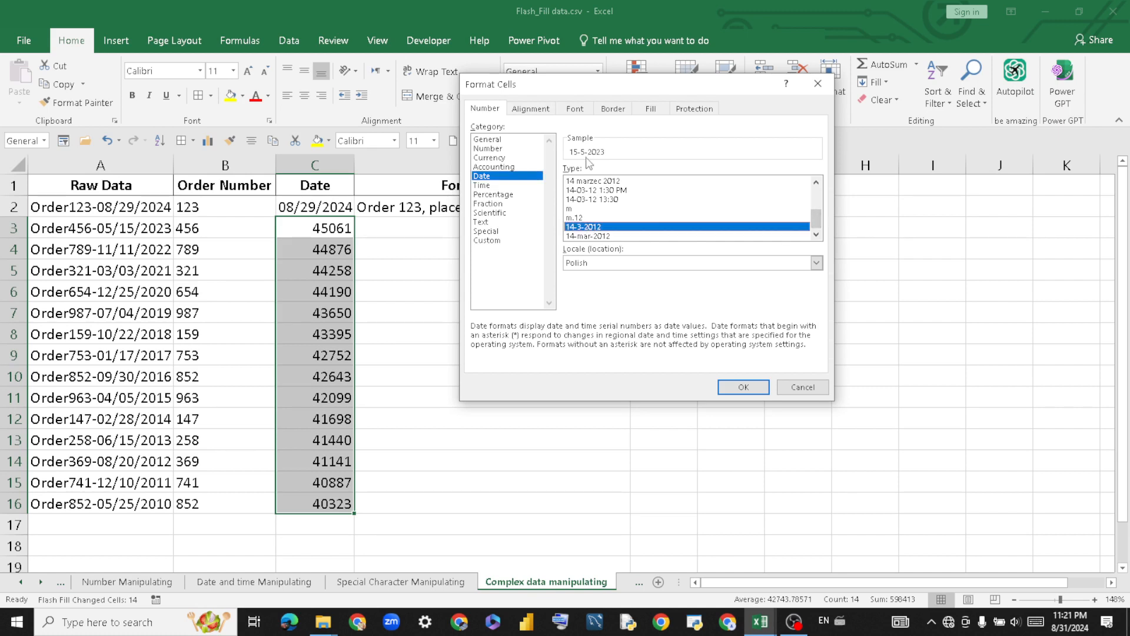
click(734, 387)
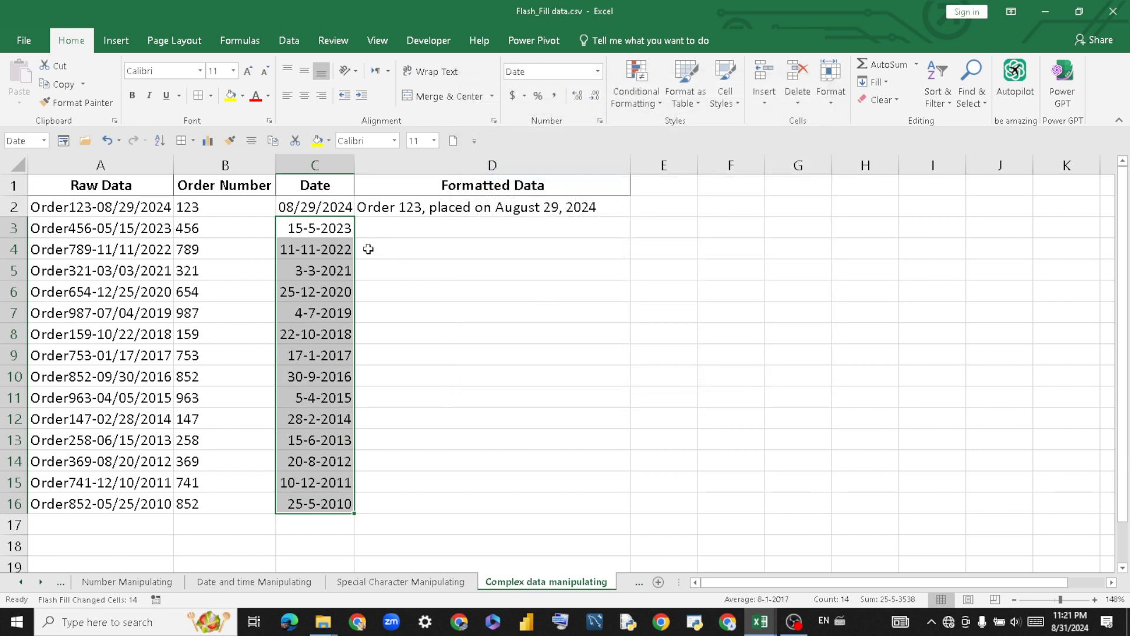
click(342, 228)
Clear C3:C16 and refill it from C2, bringing back General serial numbers like 45061.
key(Delete)
click(429, 285)
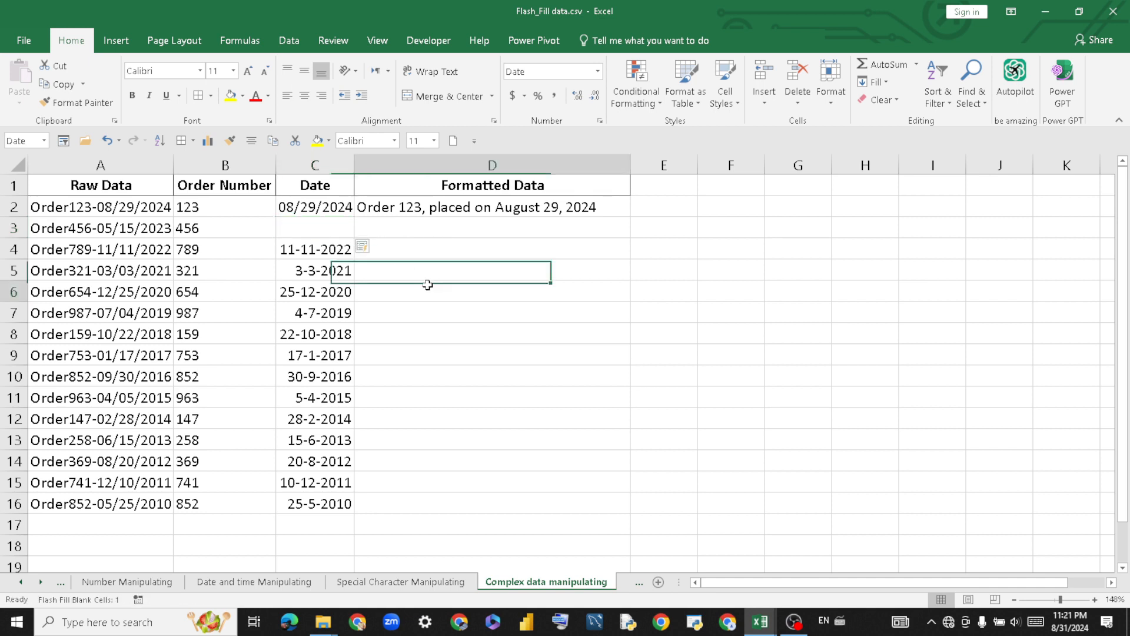
key(ctrl+z)
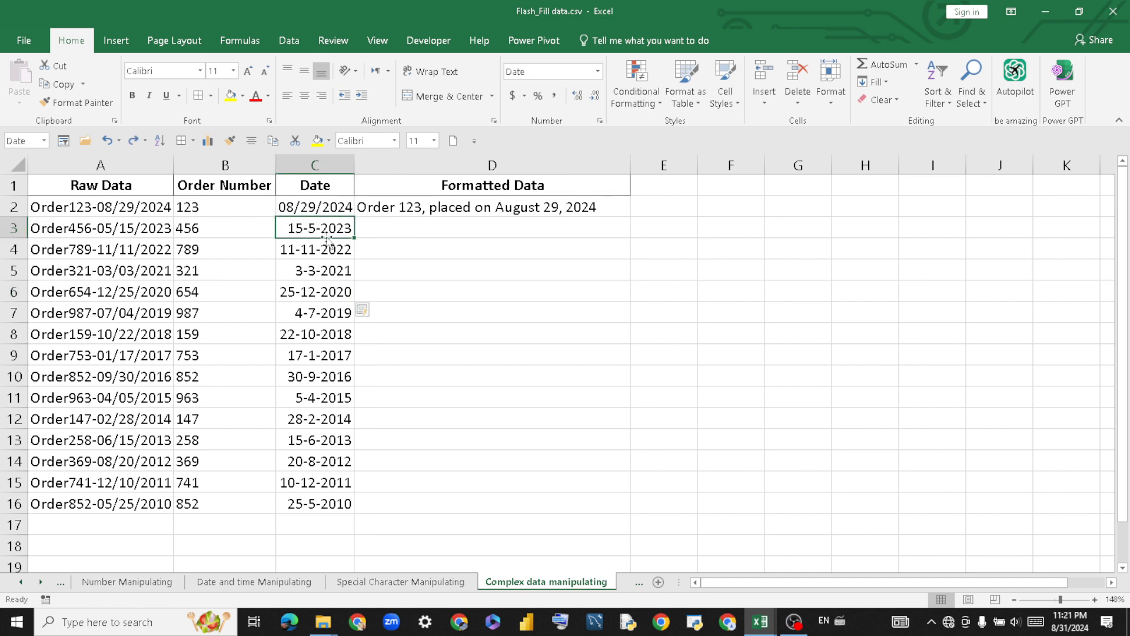
drag(323, 229, 320, 504)
key(Delete)
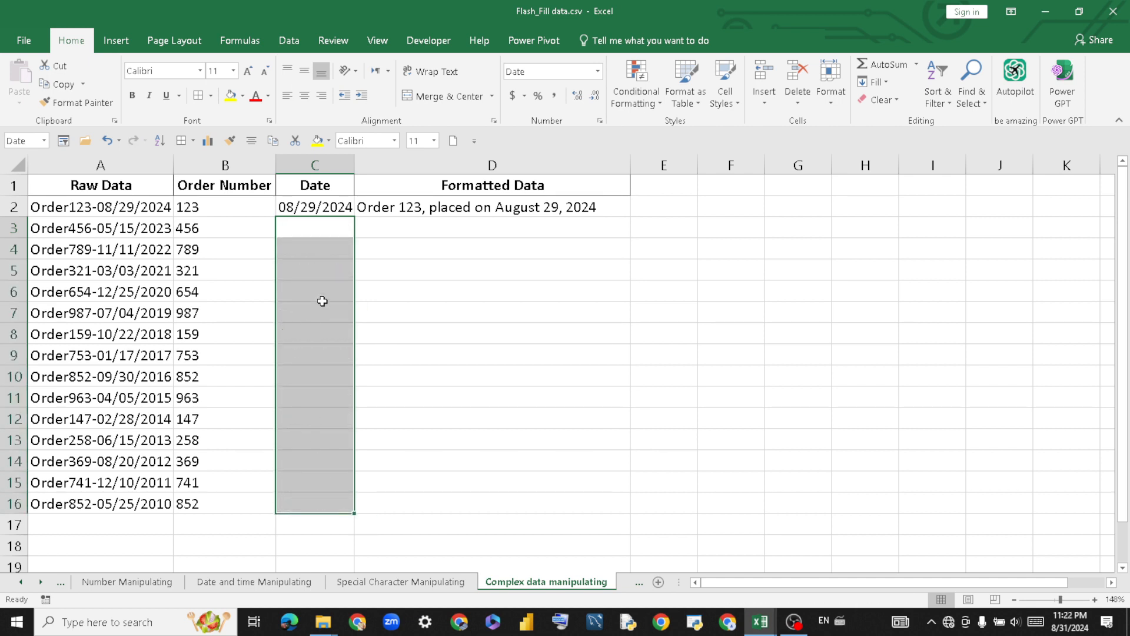
click(312, 209)
drag(353, 216, 338, 499)
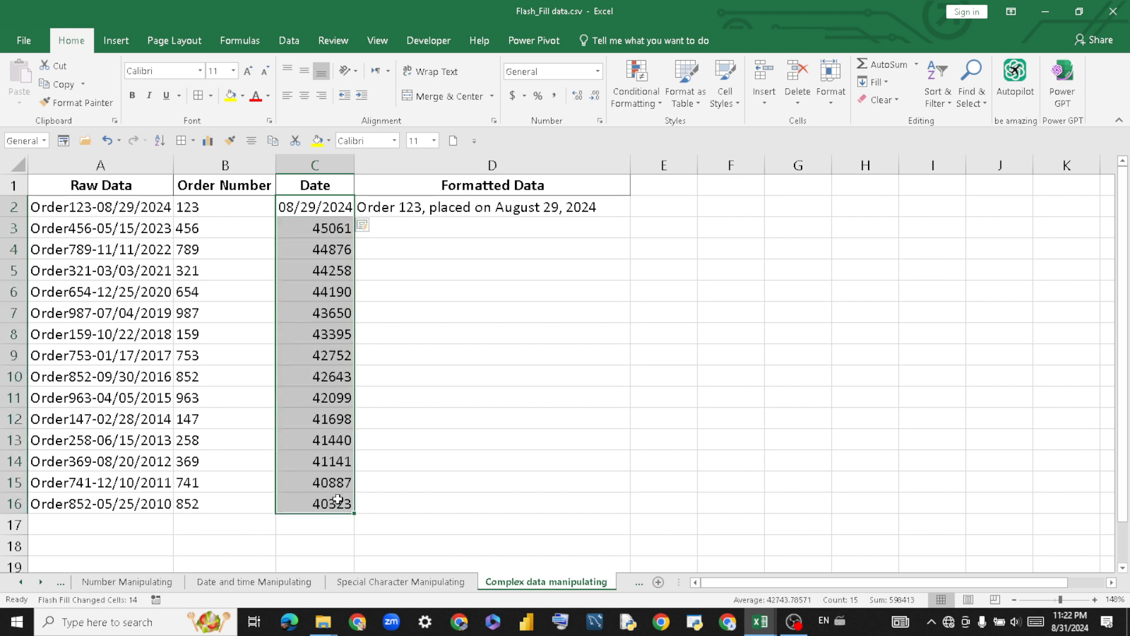
click(436, 306)
drag(316, 228, 310, 504)
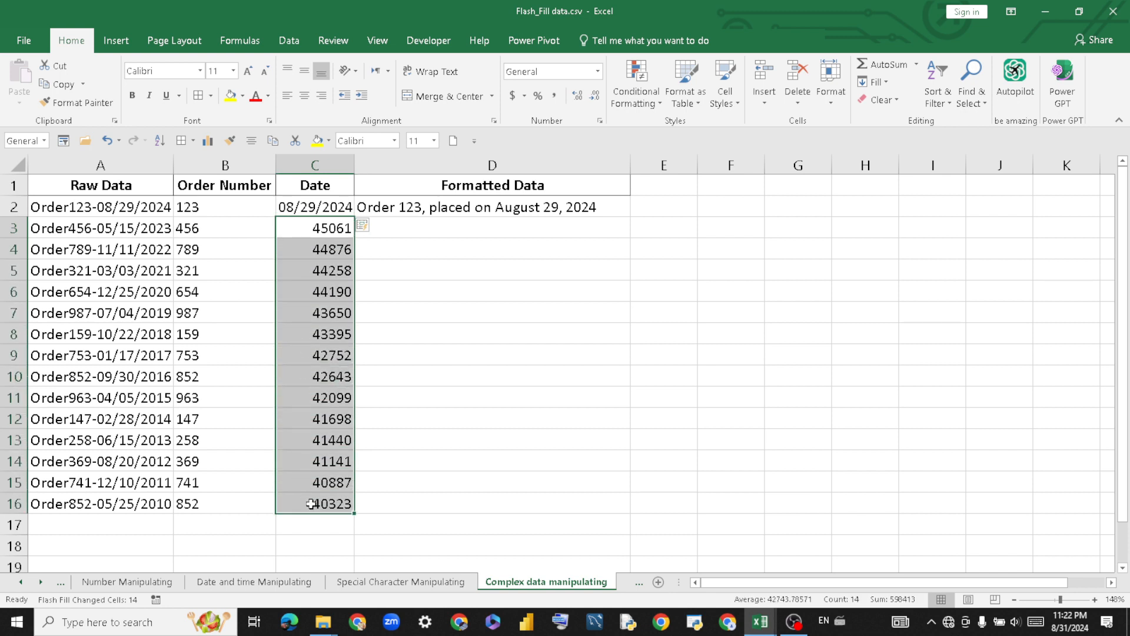
click(601, 121)
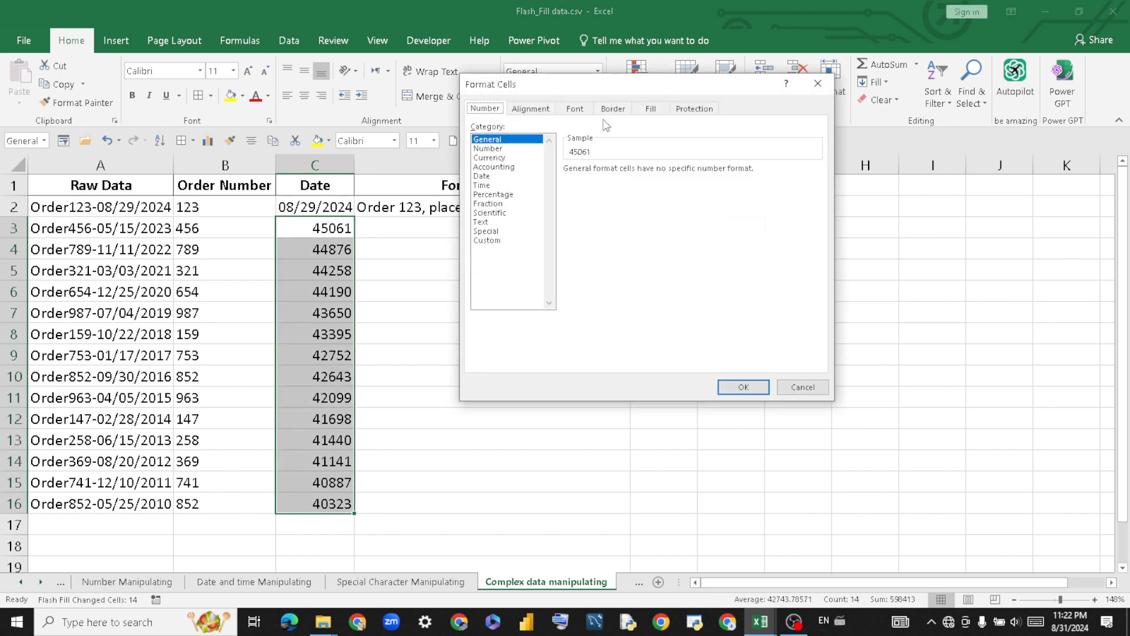
click(495, 241)
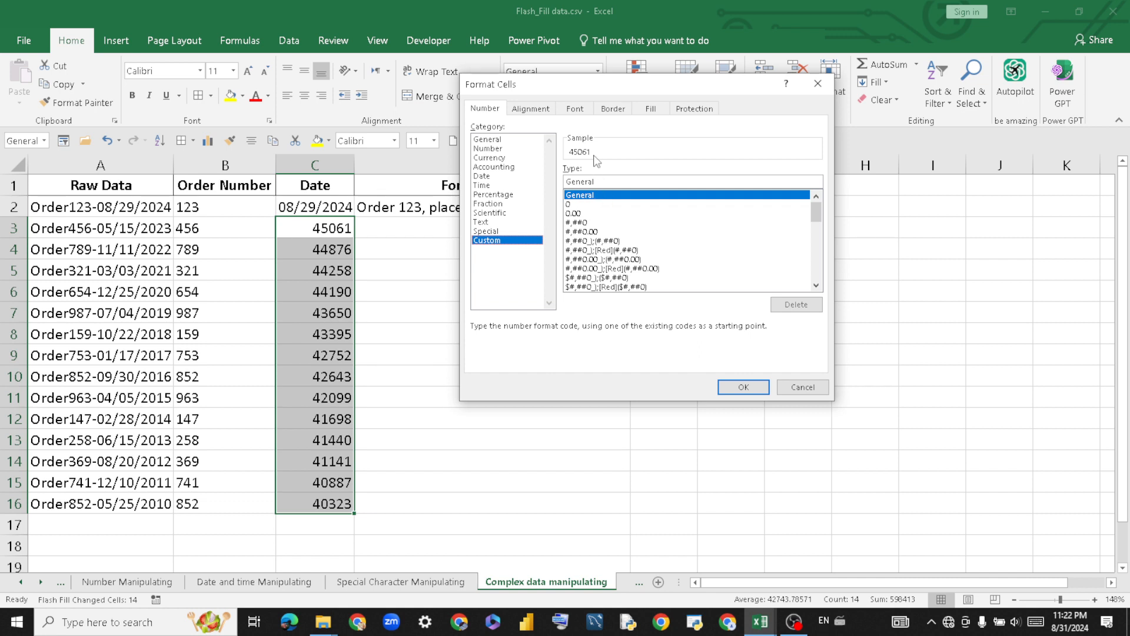
drag(598, 183, 562, 183)
key(BackSpace)
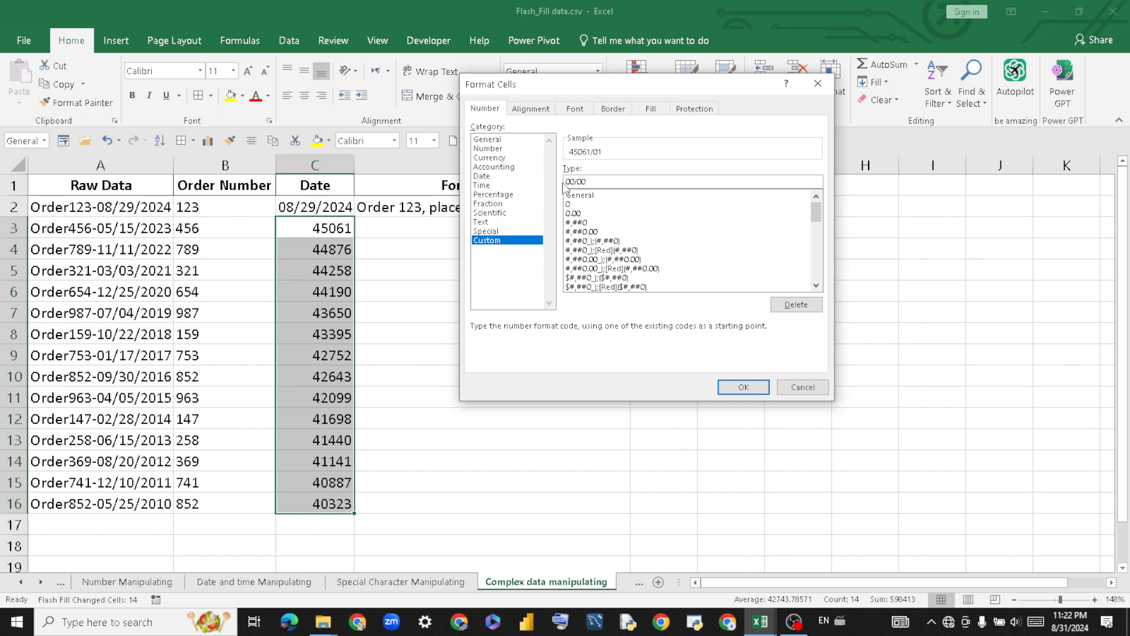
text(00/00/0000)
click(743, 388)
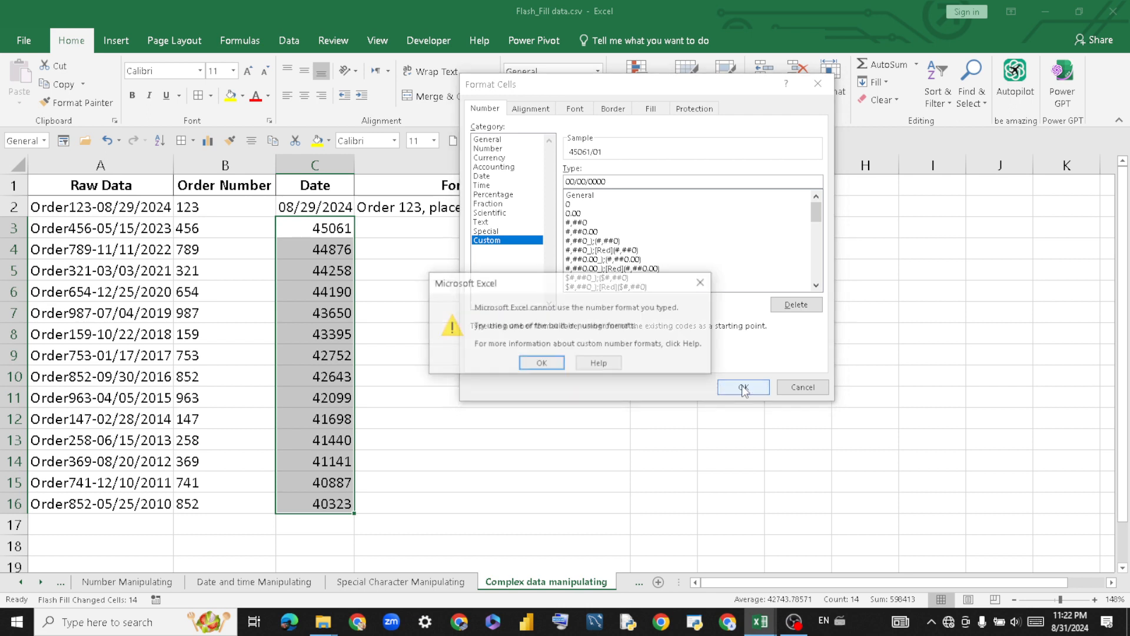
click(540, 362)
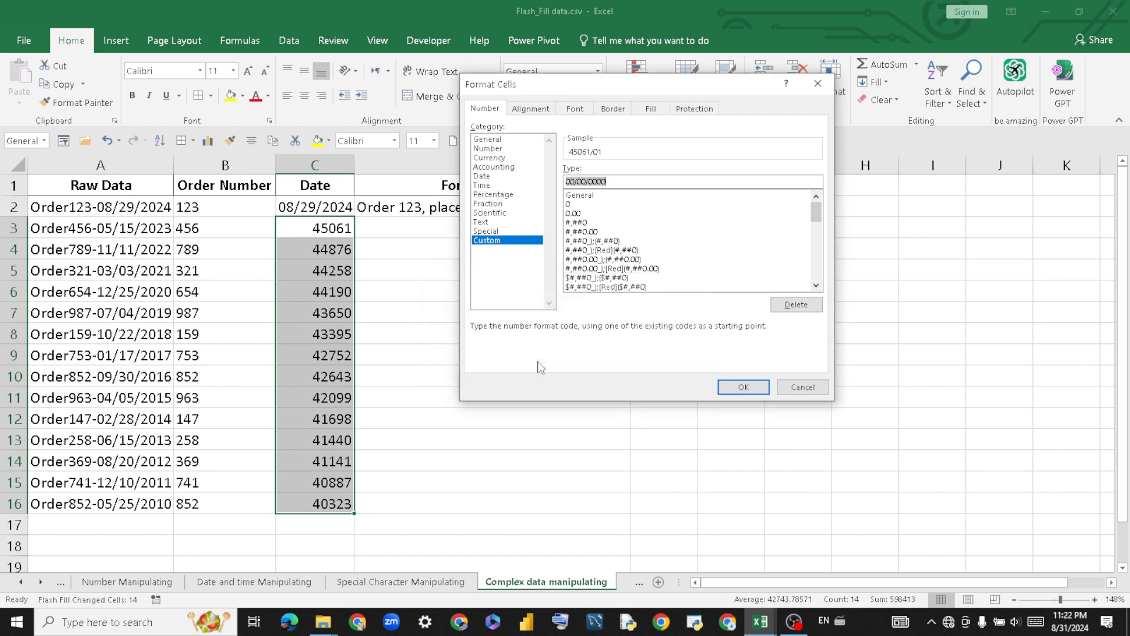
click(499, 213)
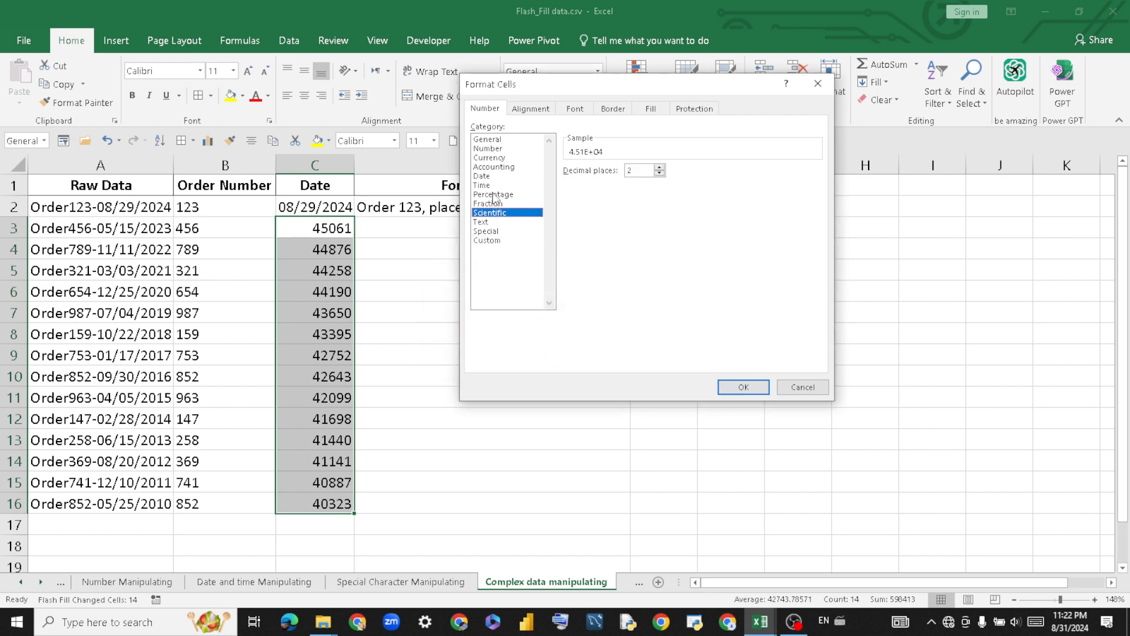
click(494, 195)
click(482, 186)
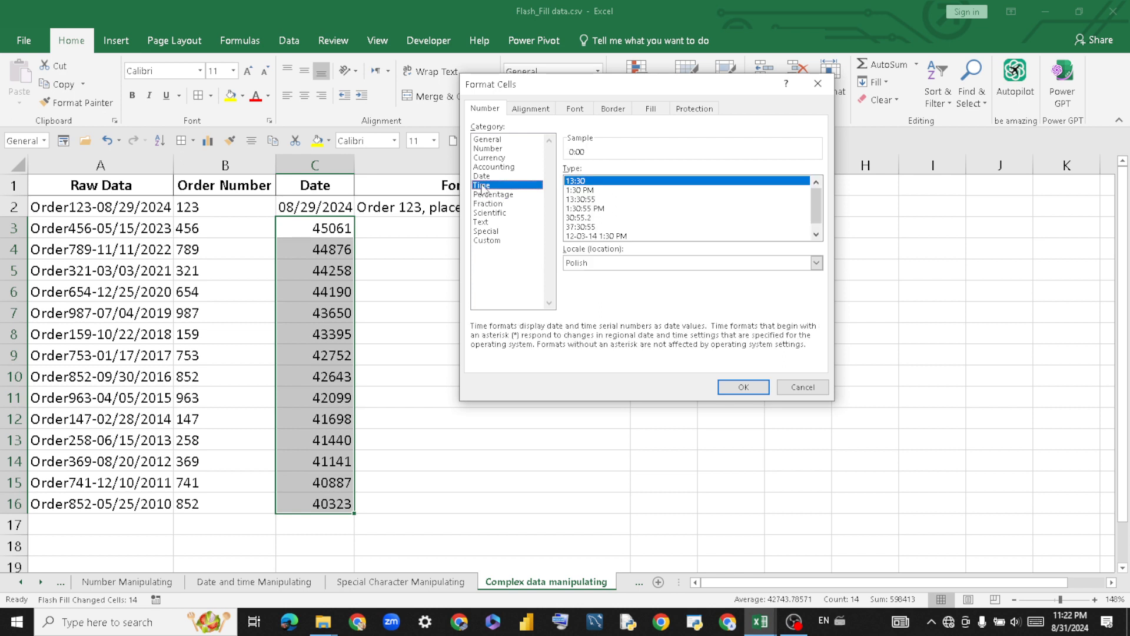
click(483, 176)
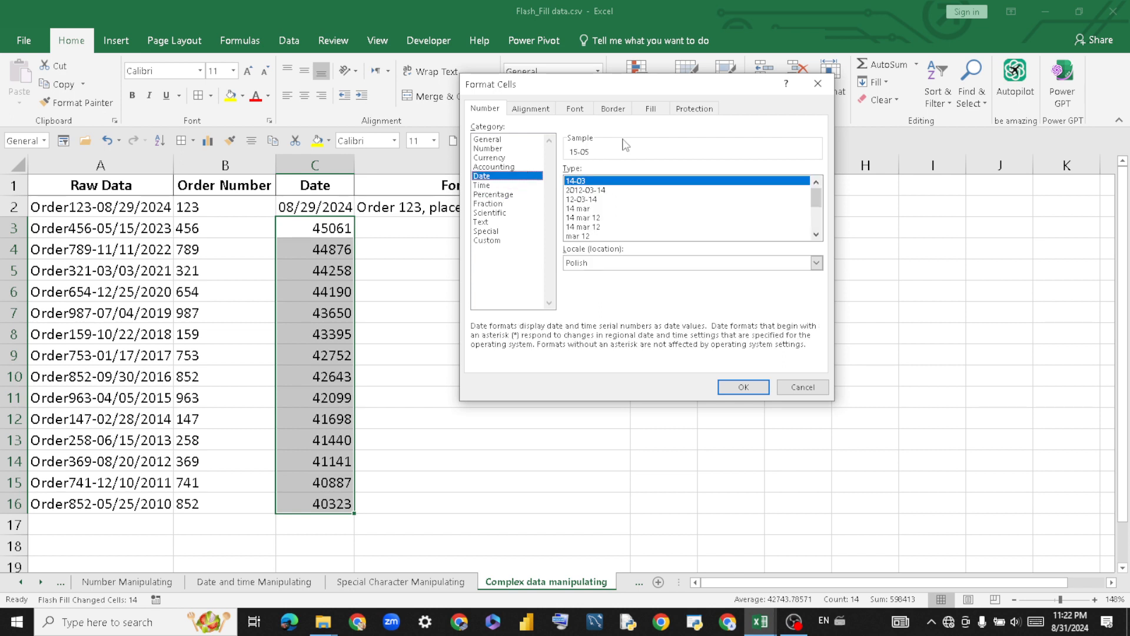
drag(684, 87, 630, 151)
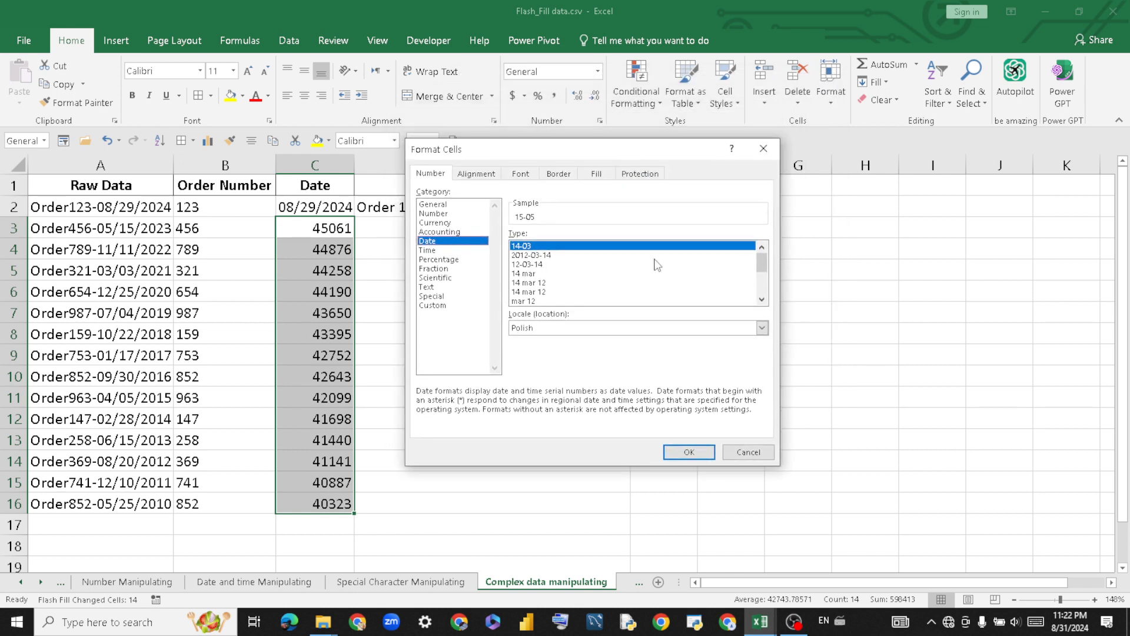
mouse_move(762, 263)
mouse_down()
mouse_move(767, 287)
mouse_move(766, 265)
mouse_up()
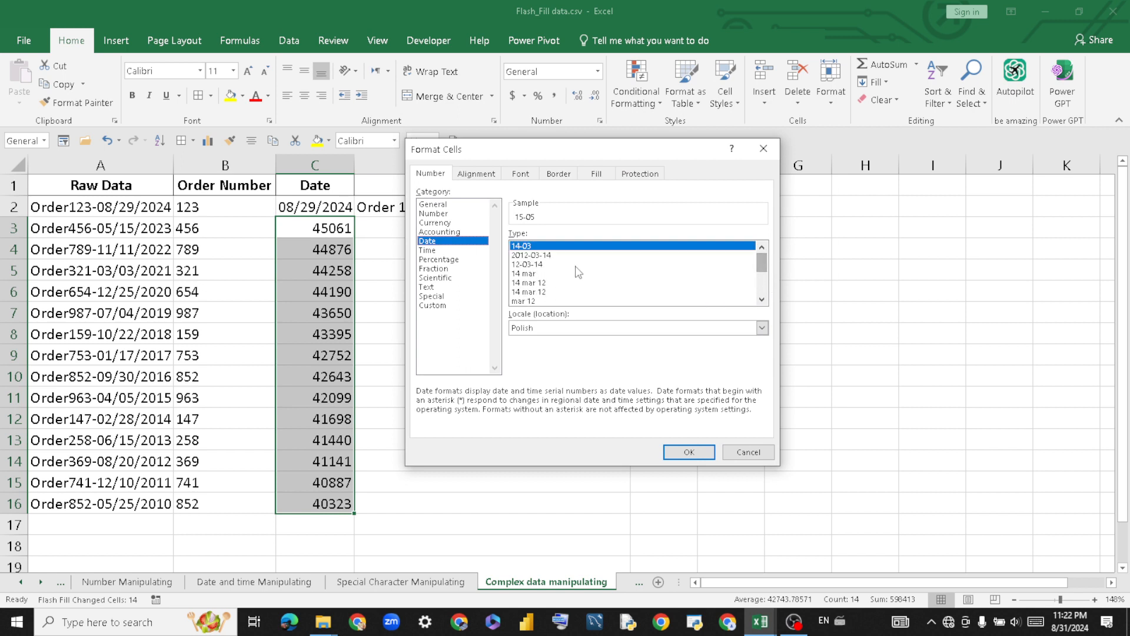
click(533, 264)
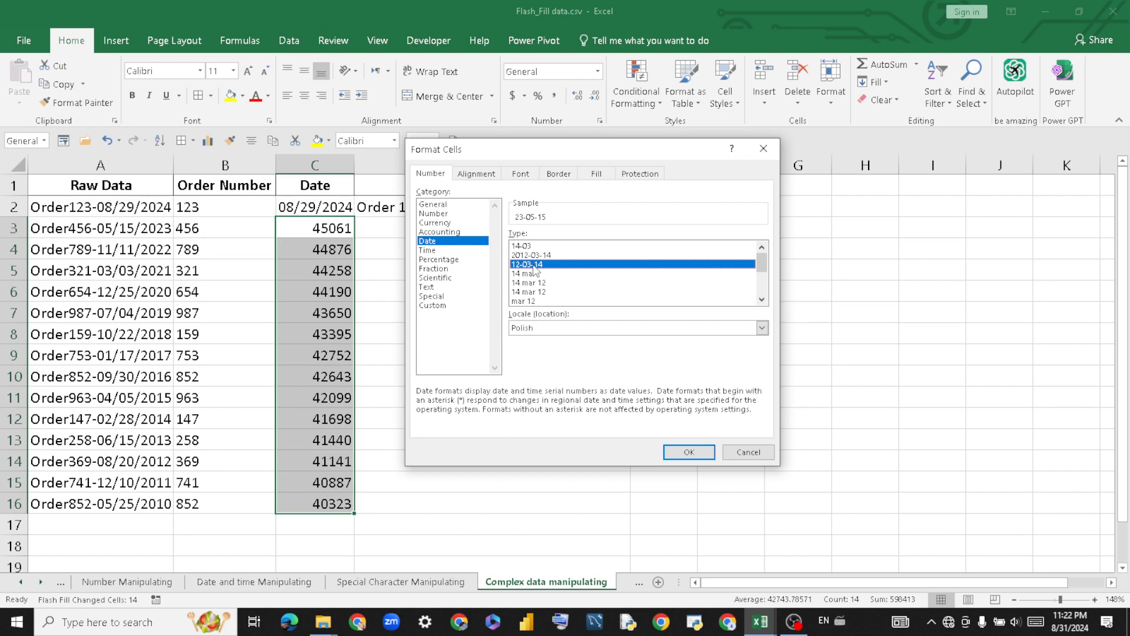
click(689, 451)
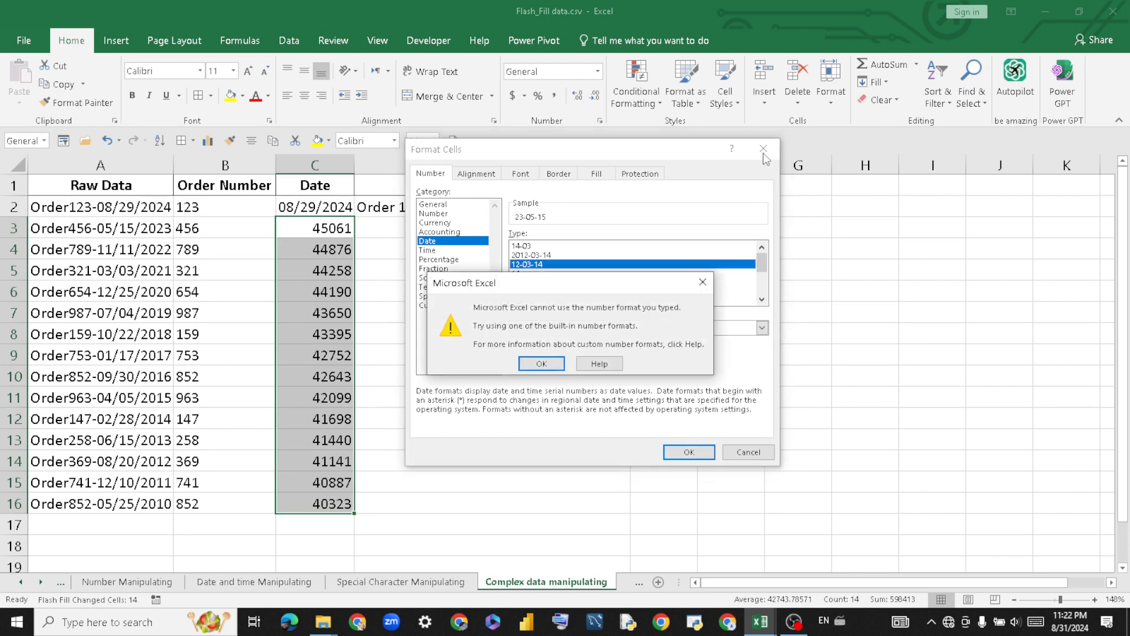
key(Return)
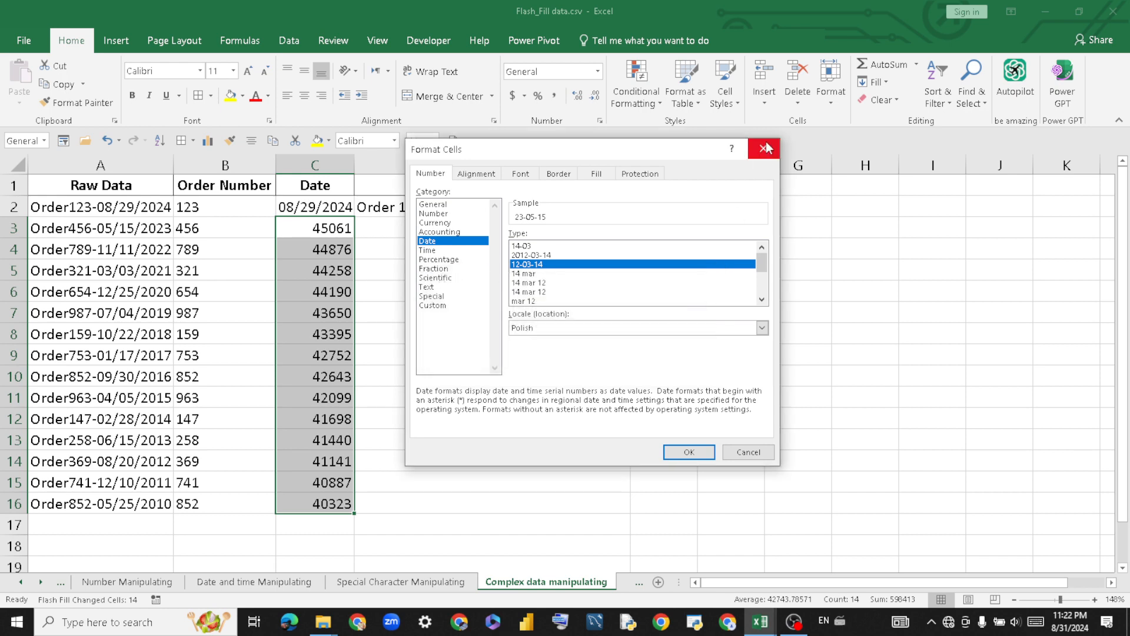
click(765, 150)
Clear C3:C16 and Flash Fill it from C2 again, giving serial numbers 45061 through 40323.
key(Delete)
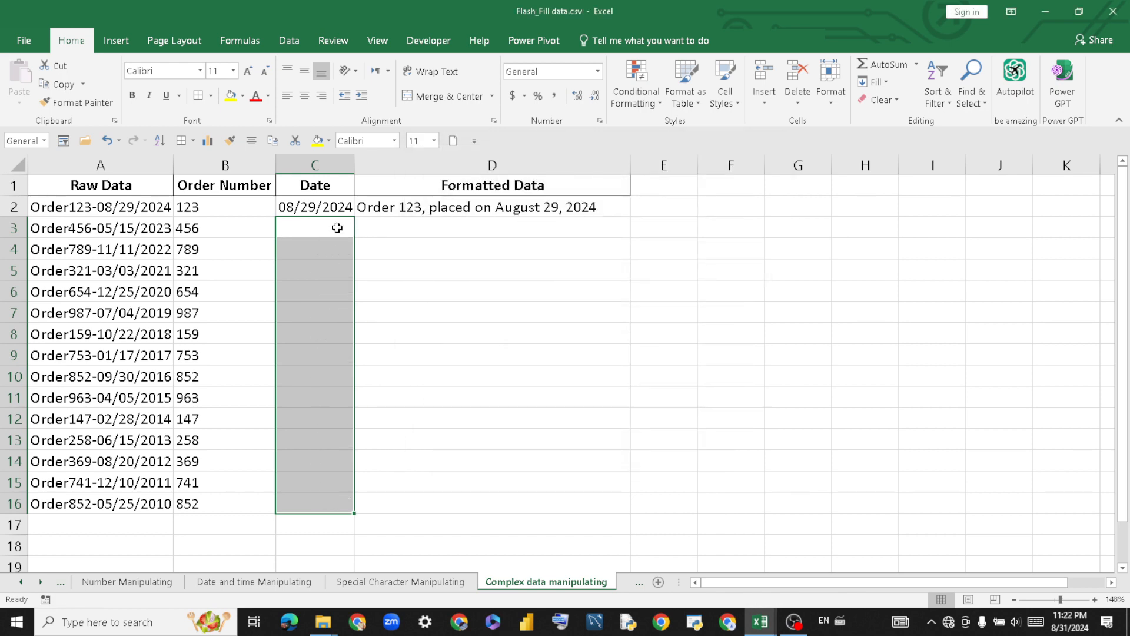
click(334, 207)
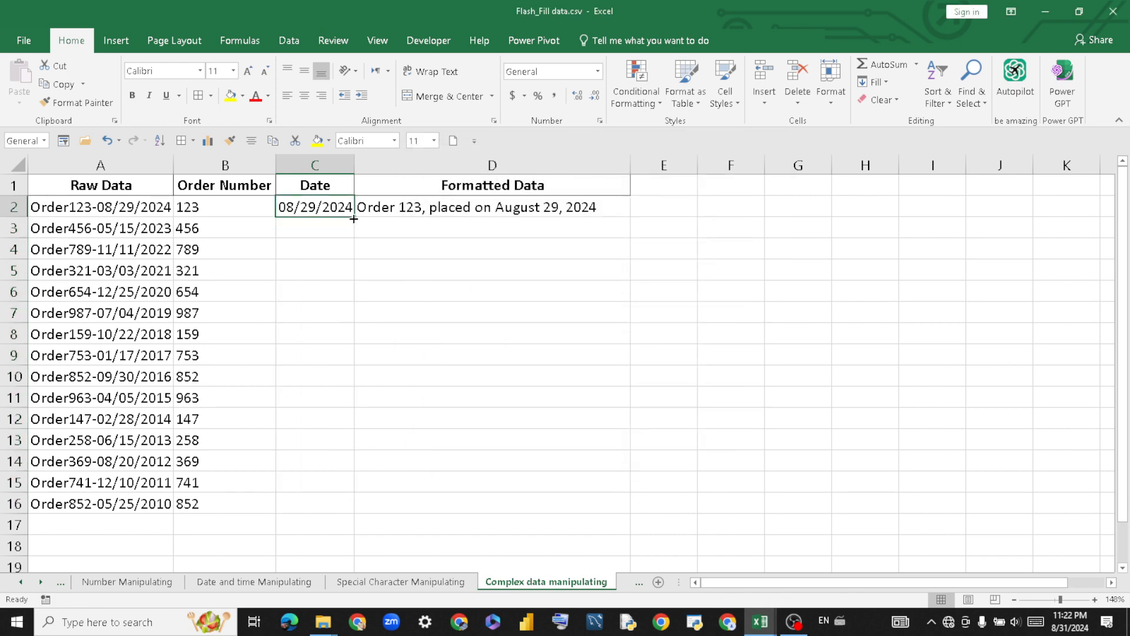
drag(353, 220, 327, 206)
key(ctrl+z)
click(424, 278)
click(314, 205)
drag(314, 204, 321, 439)
drag(319, 328, 336, 513)
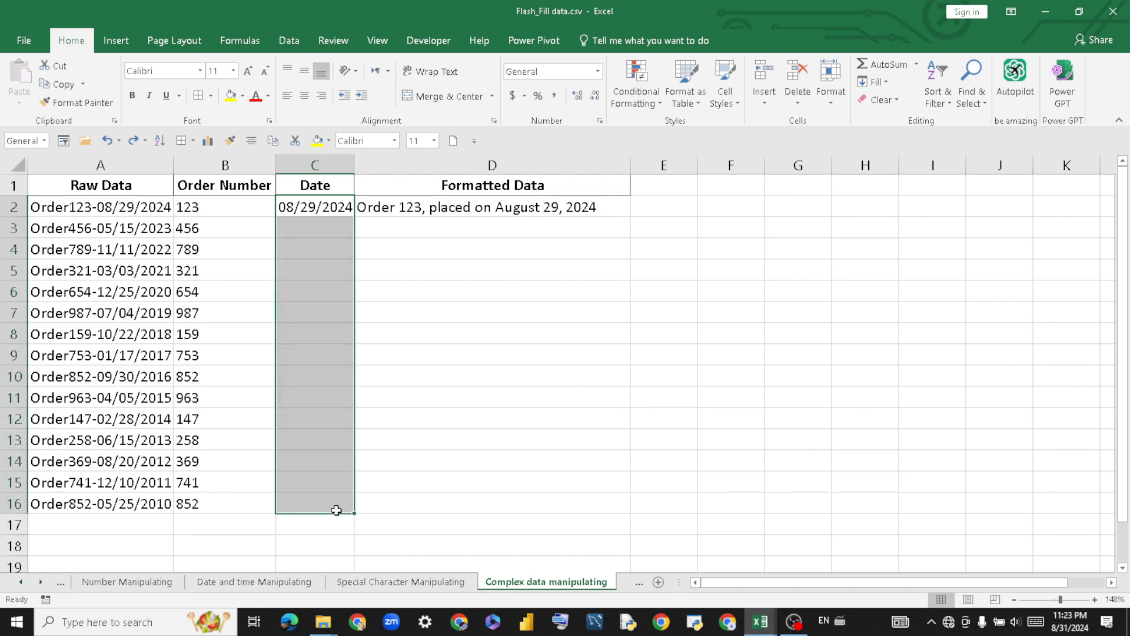
key(ctrl+e)
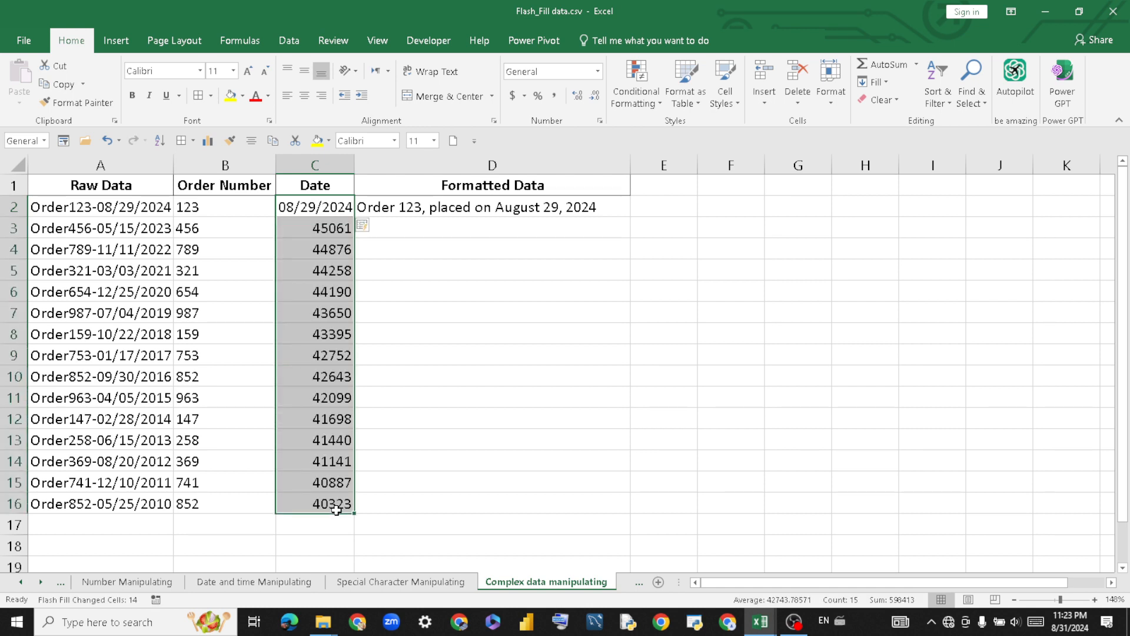
click(428, 375)
drag(305, 232, 316, 507)
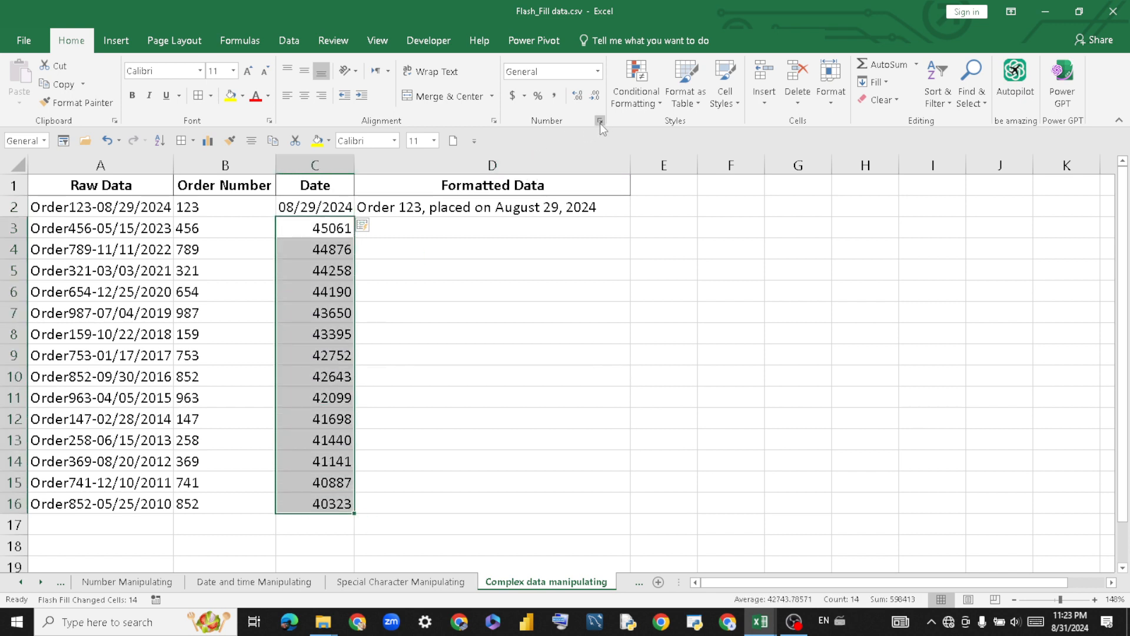
Apply the yyyy-mm-dd Date format to C3:C16, showing 2023-05-15 through 2010-05-25.
click(598, 71)
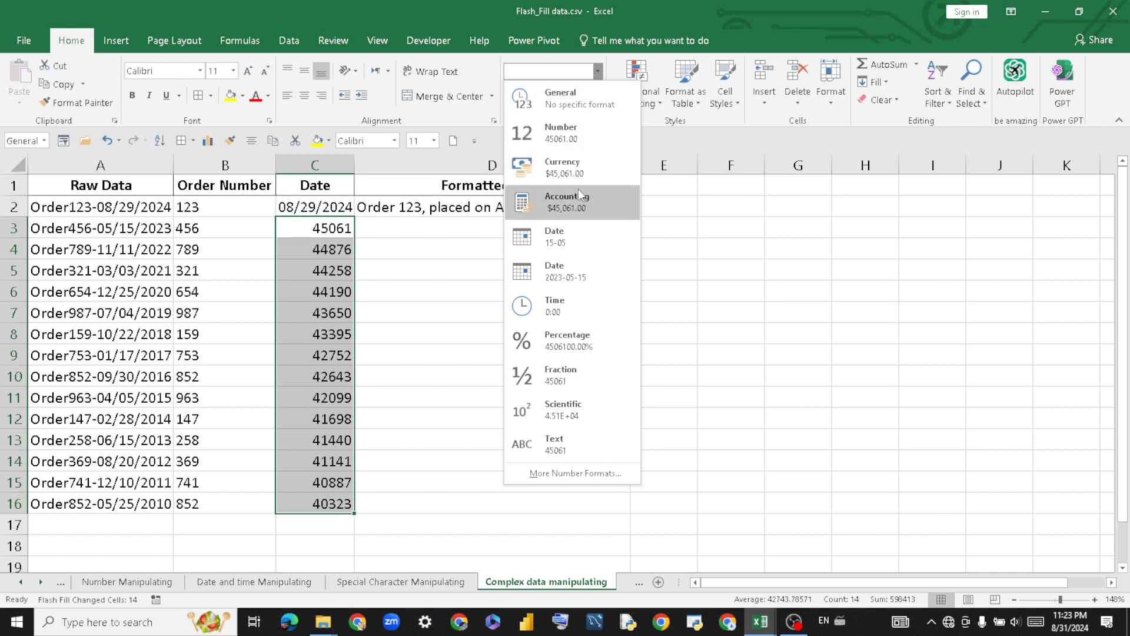
click(583, 246)
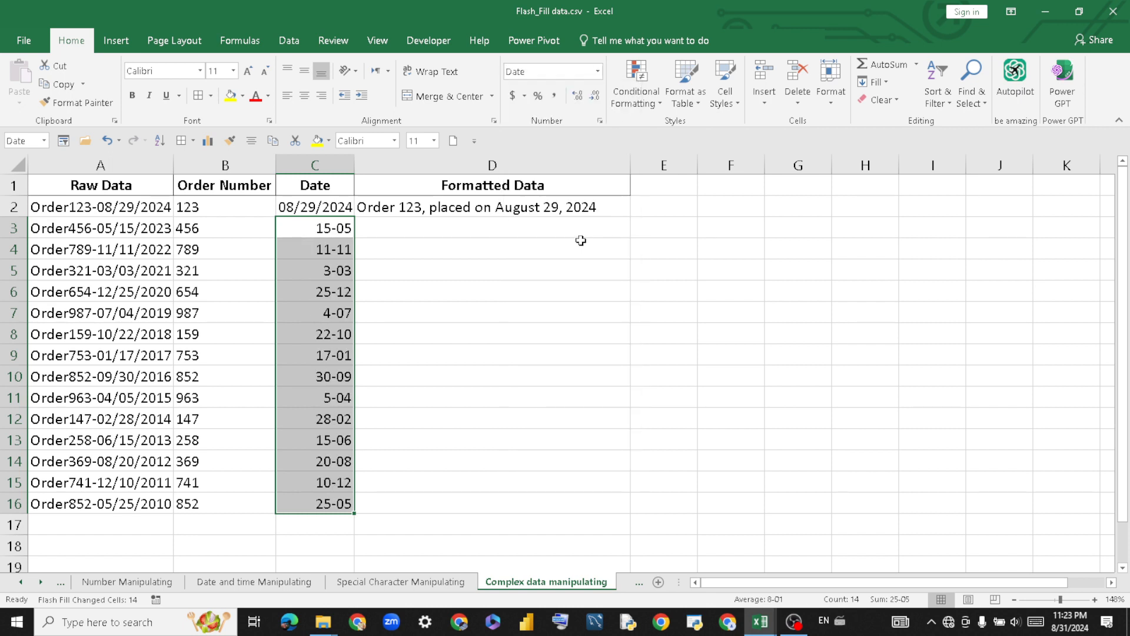
click(598, 72)
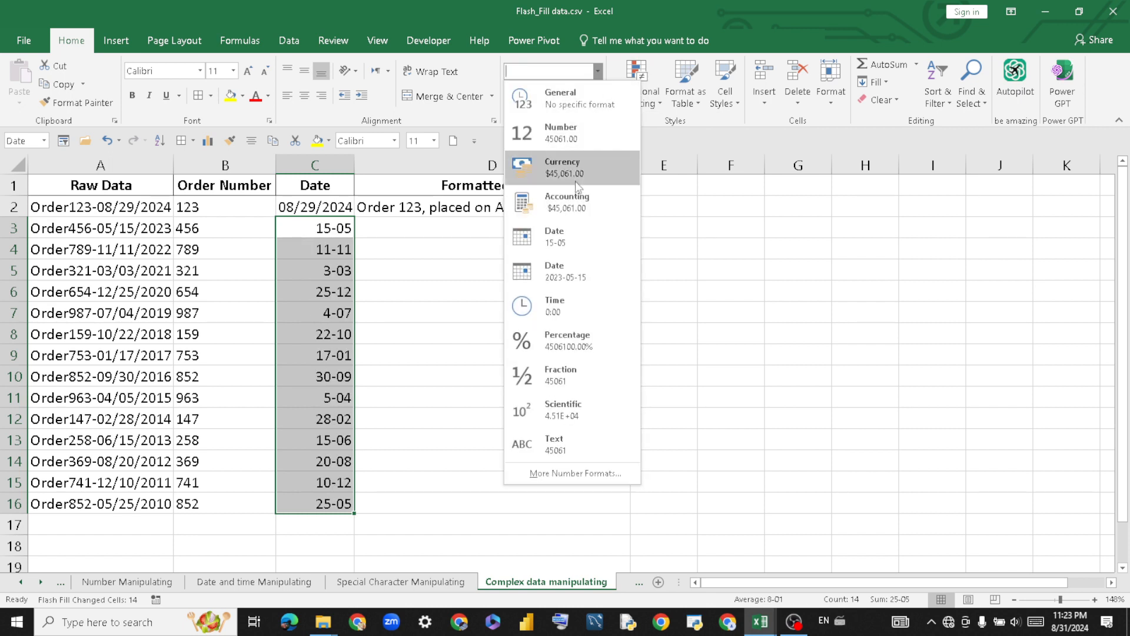
click(575, 266)
click(468, 347)
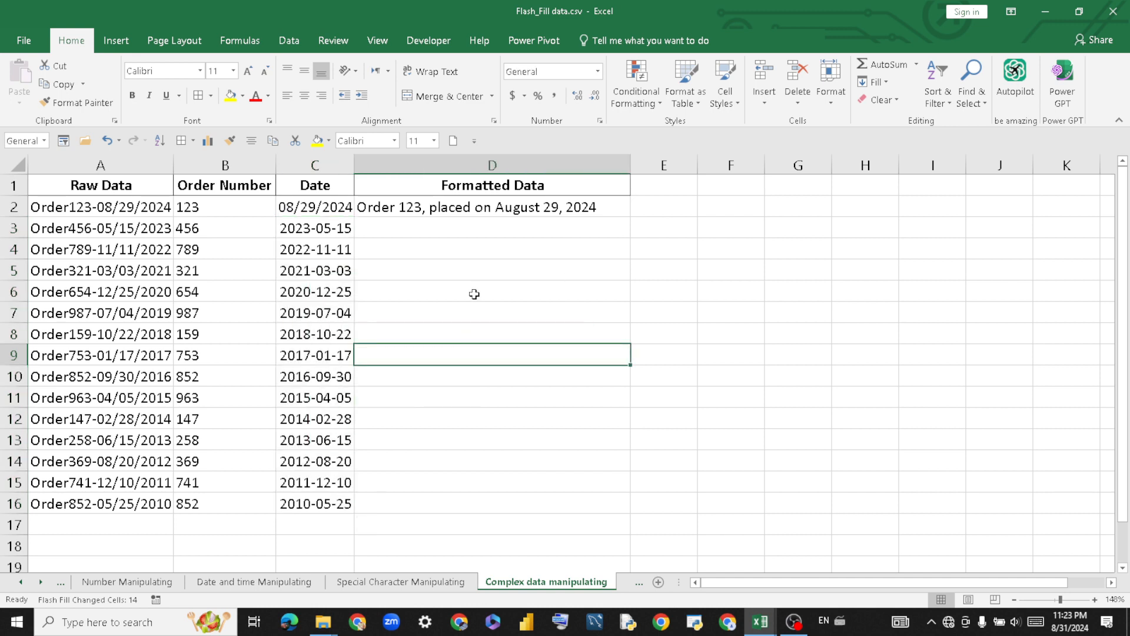
click(480, 284)
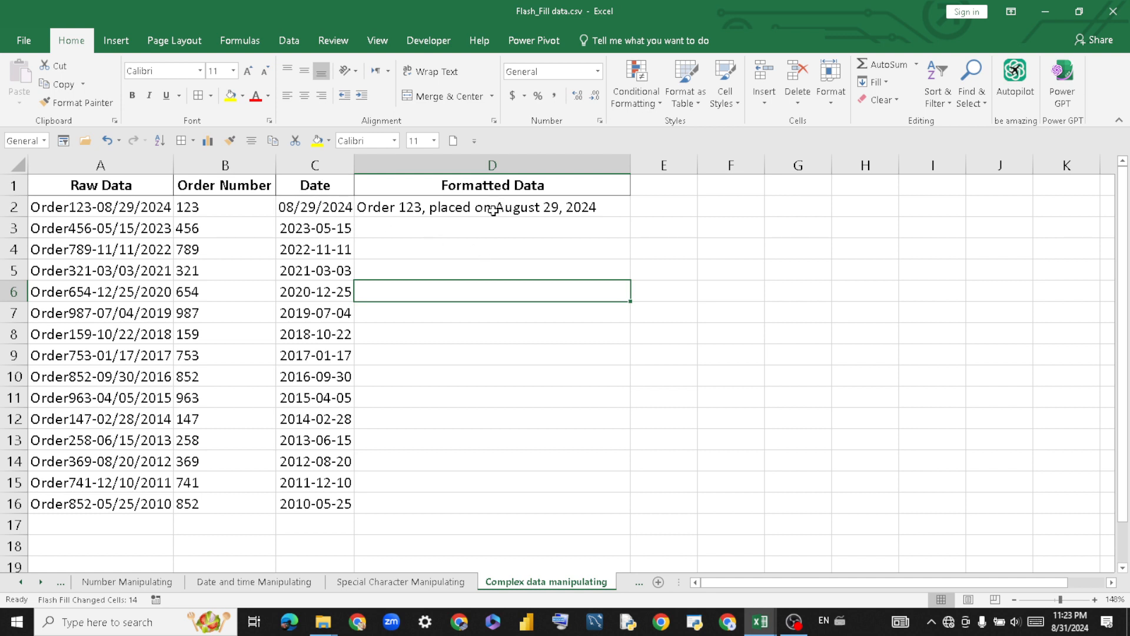
click(478, 208)
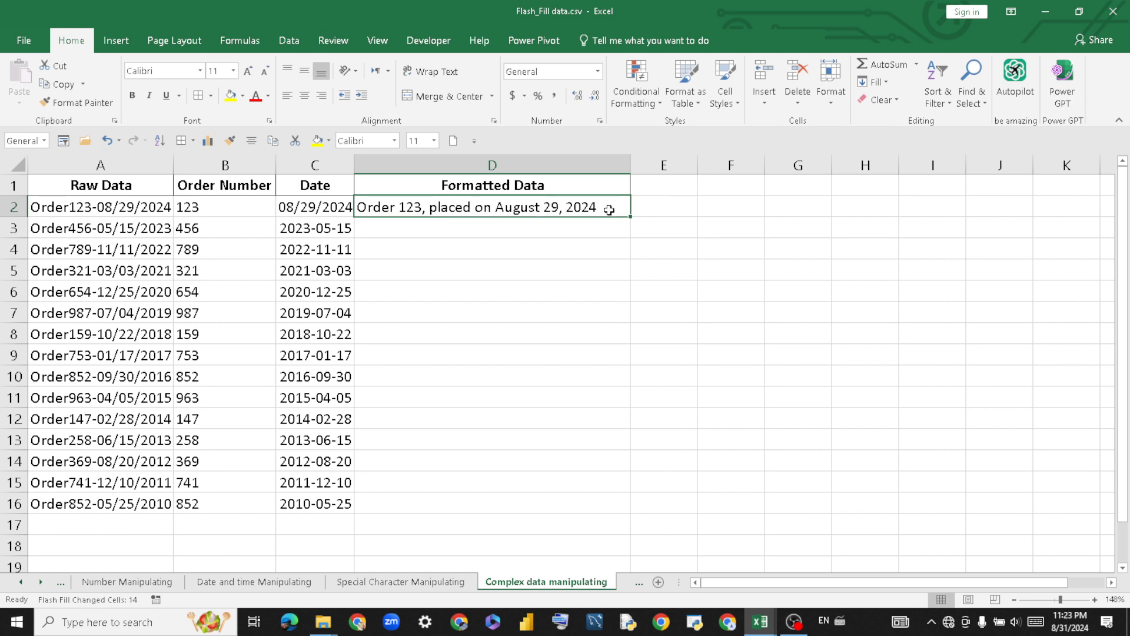
Flash Fill D3:D16 with sentences like 'Order 456, placed on August 15, 2023'.
drag(609, 210, 610, 495)
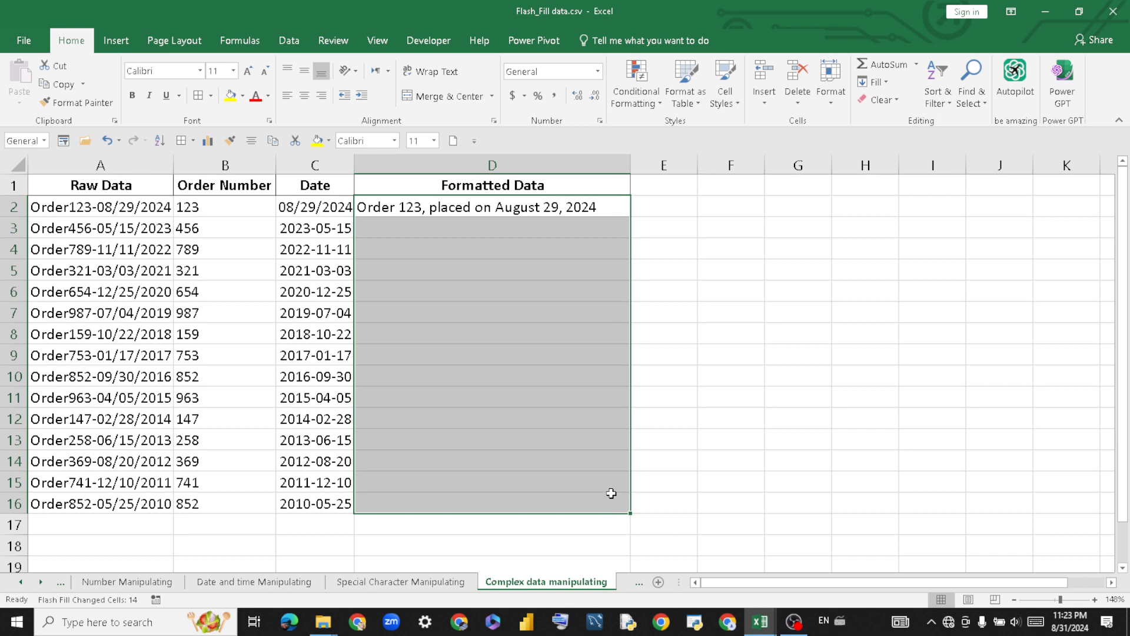
key(ctrl+e)
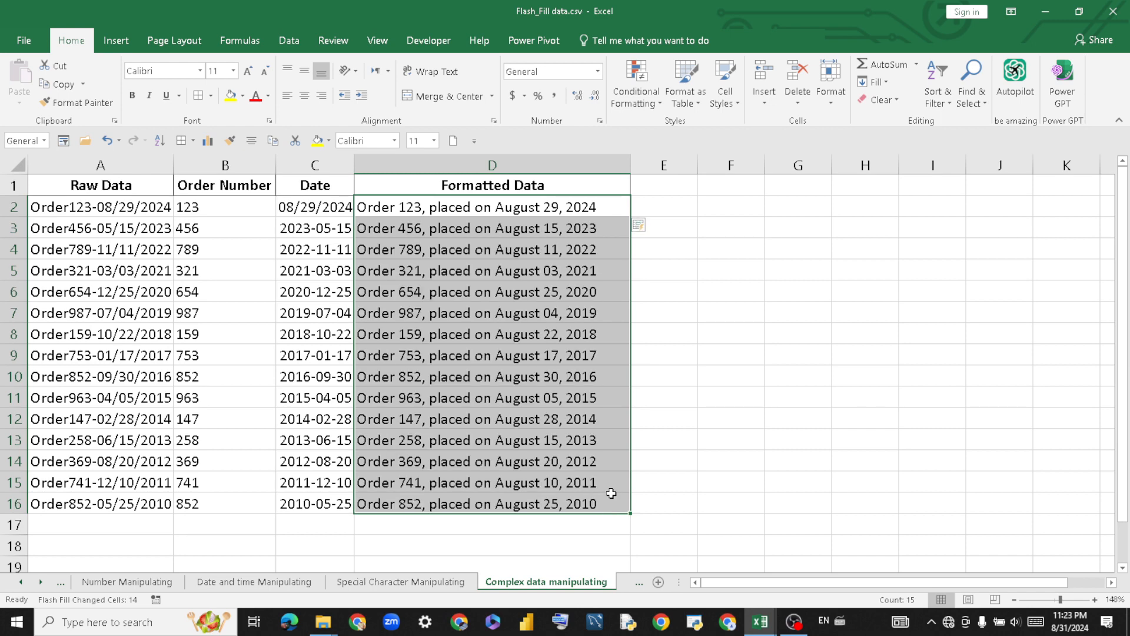
click(759, 379)
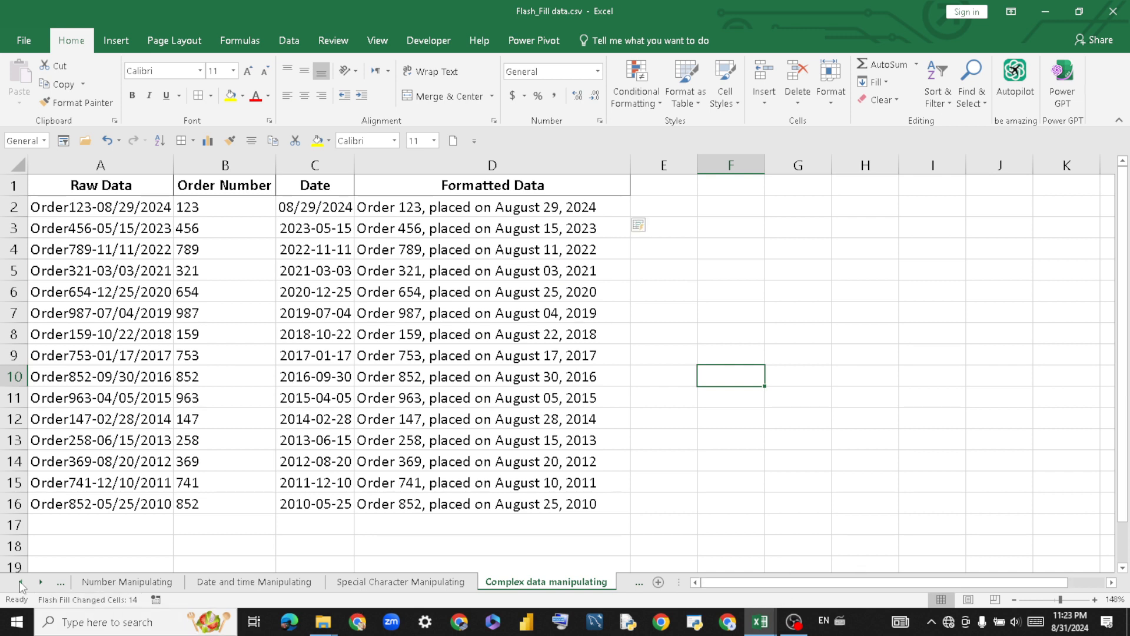
Scroll the sheet tabs back and go to the Flash_Fill data overview sheet.
click(21, 583)
click(20, 582)
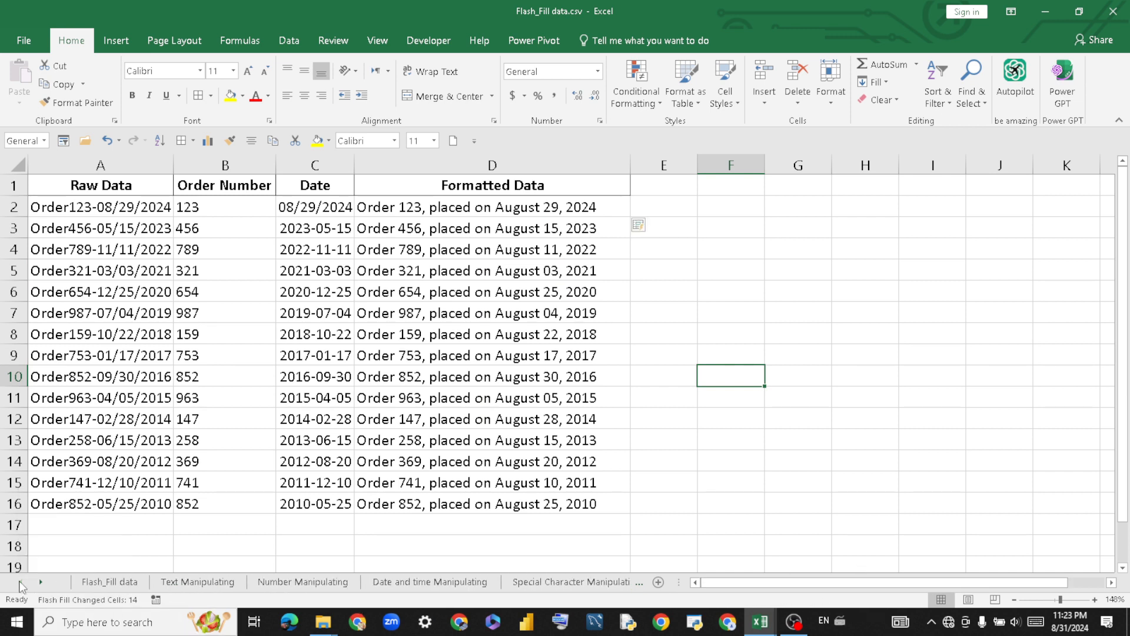
click(91, 583)
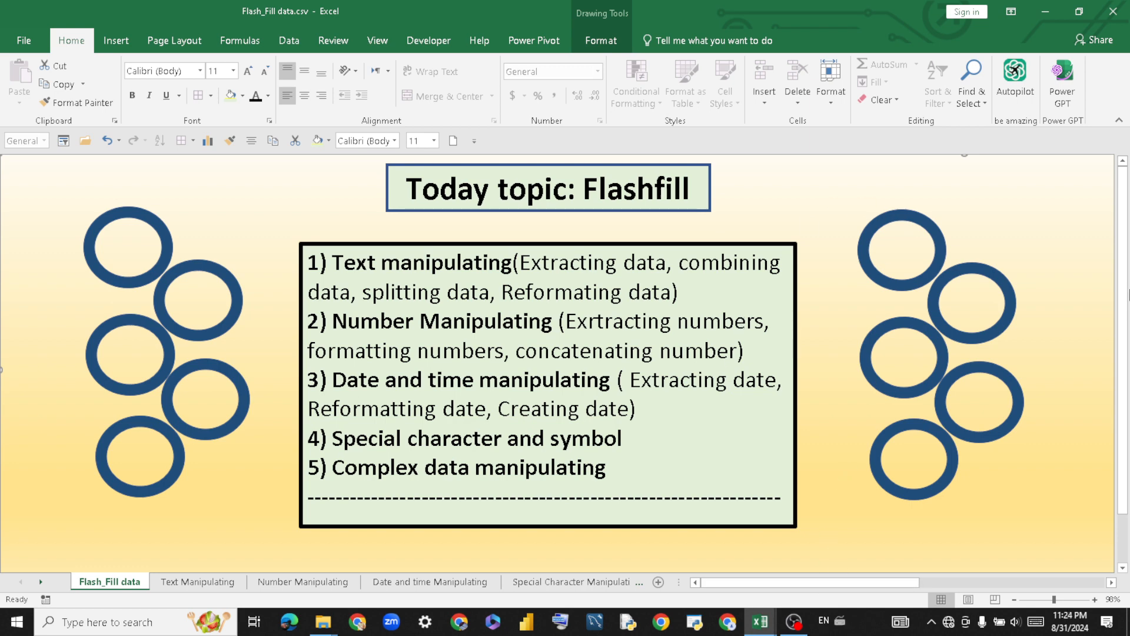
Switch from the Excel Flashfill sheet to the running OBS Studio recording window.
mouse_move(1126, 296)
mouse_down()
mouse_move(1126, 333)
mouse_move(1126, 295)
mouse_up()
click(795, 622)
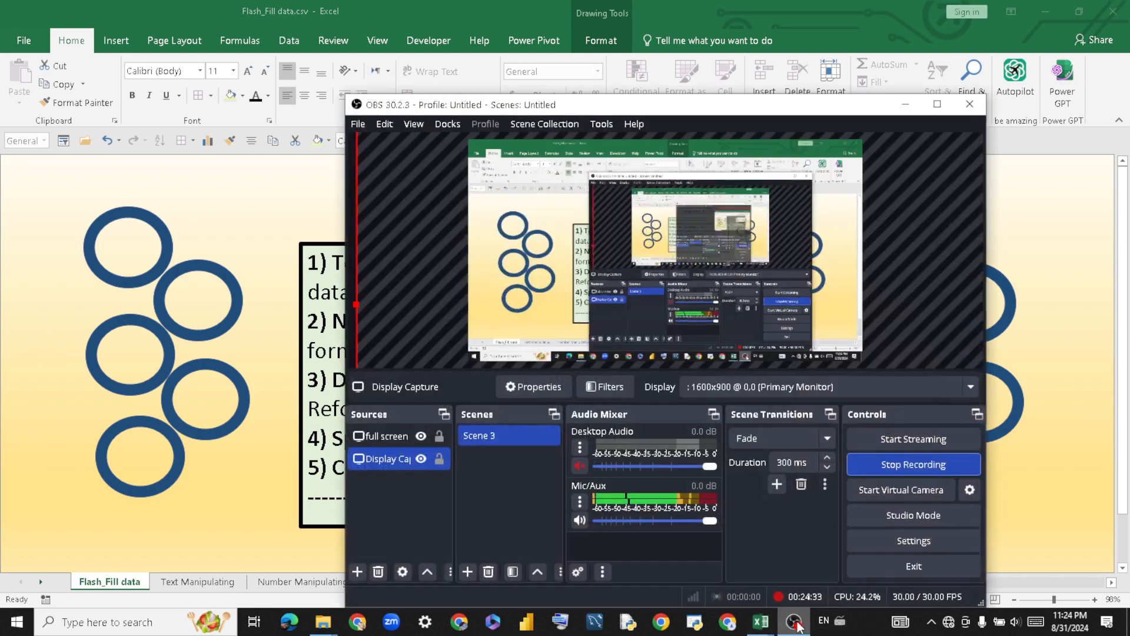